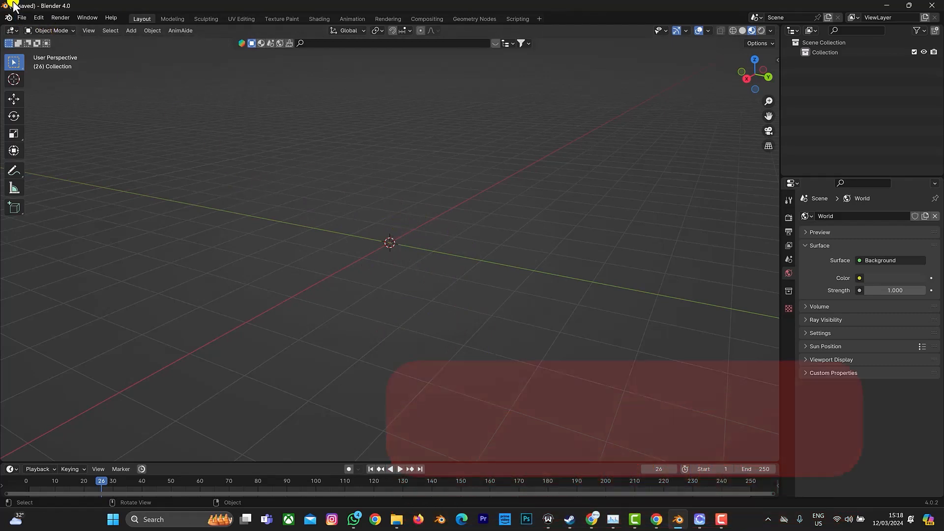
- Import the FBX model Mersedes-Benz GLS.fbx from E:\sipping designarr\design\benz1
{"action": "left_click", "coordinate": [22, 17]}
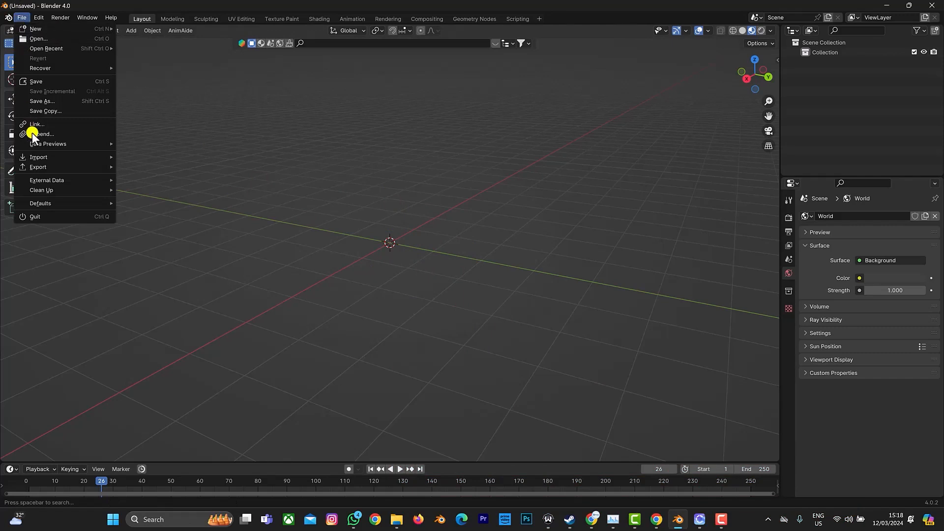
{"action": "mouse_move", "coordinate": [49, 158]}
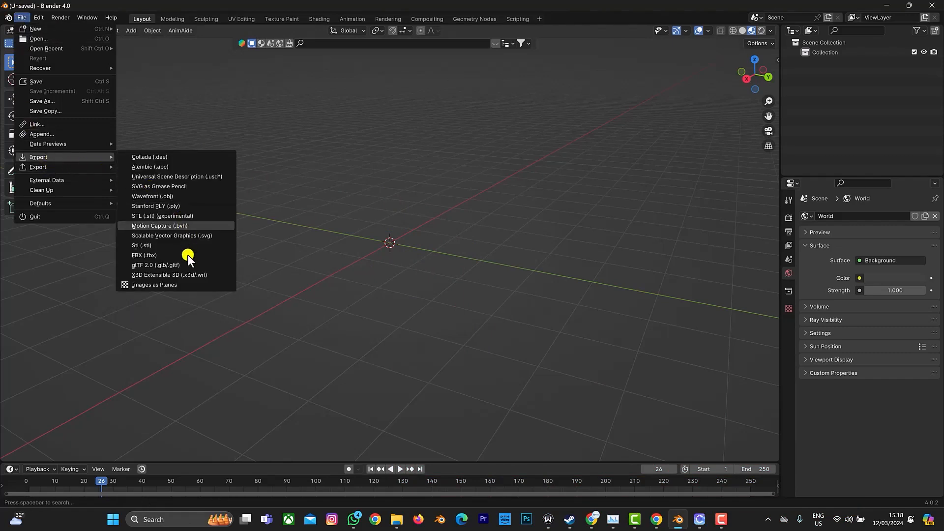
{"action": "left_click", "coordinate": [184, 255]}
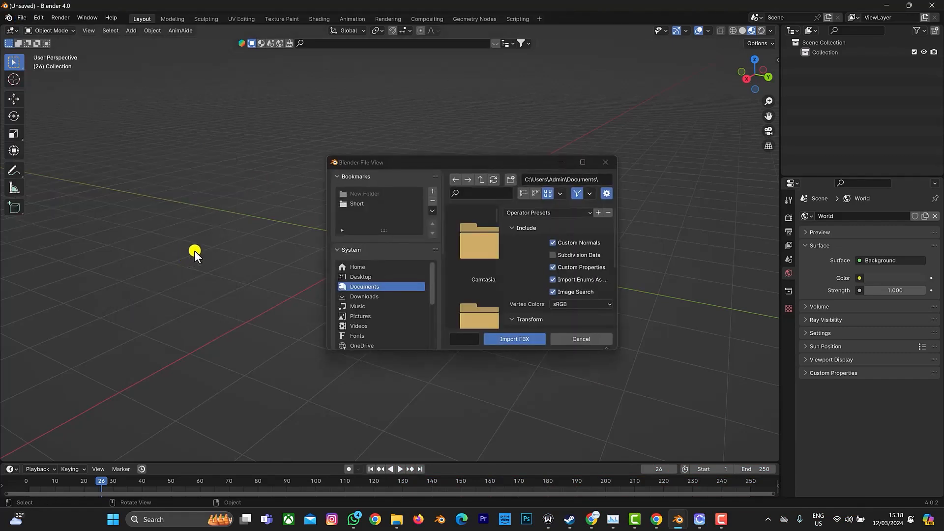
{"action": "left_click", "coordinate": [582, 162]}
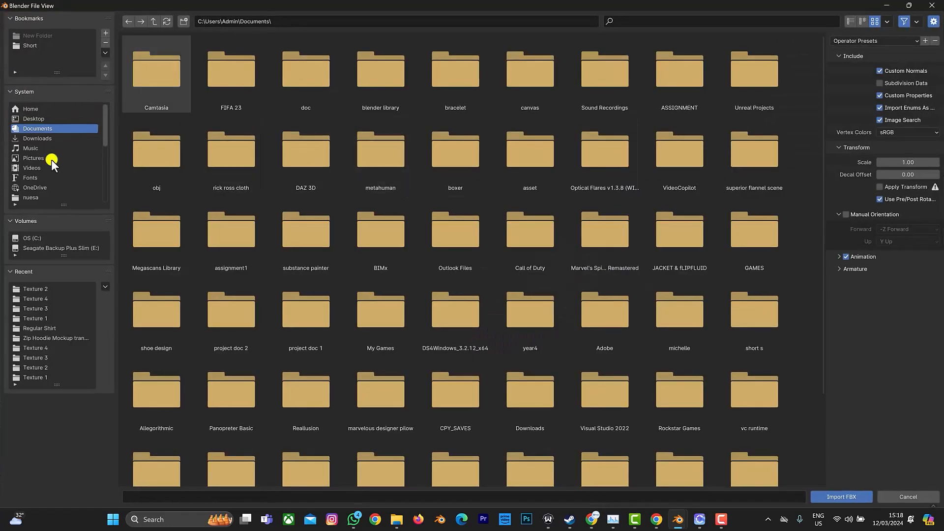
{"action": "left_click", "coordinate": [51, 247]}
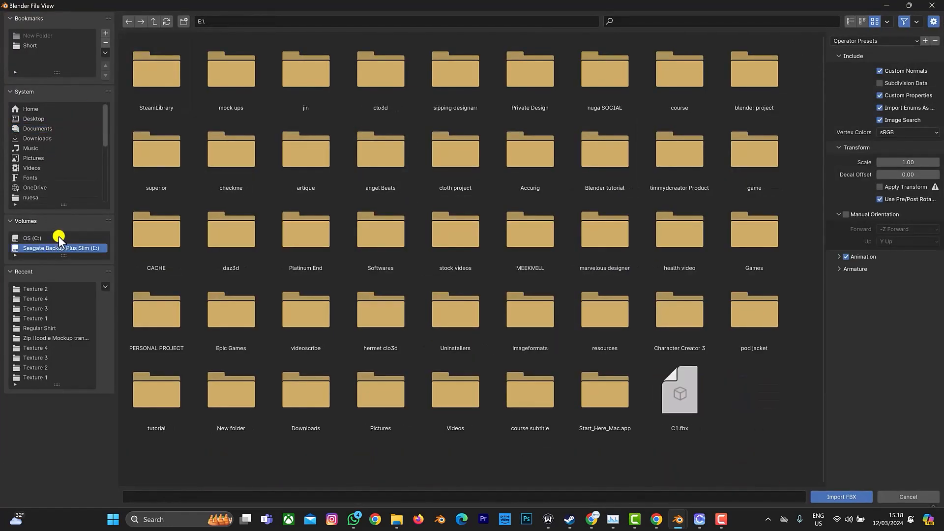
{"action": "left_click", "coordinate": [467, 82]}
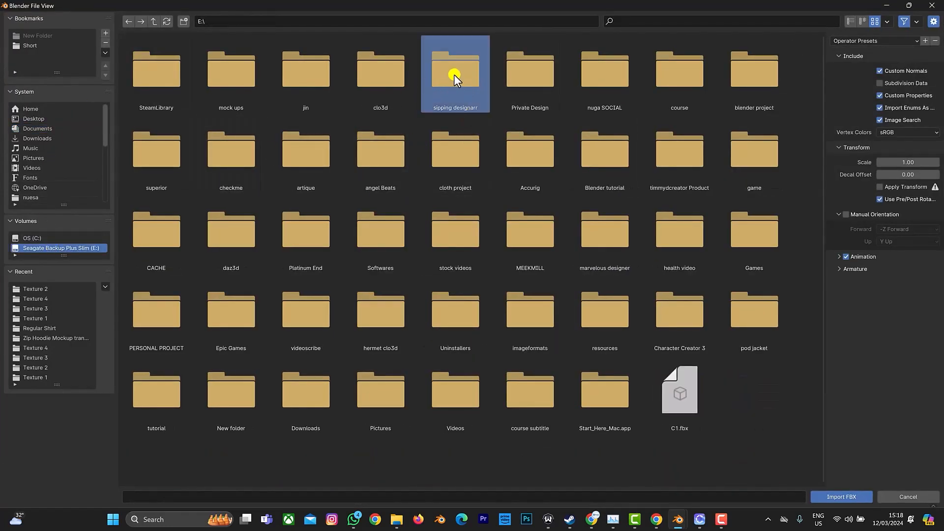
{"action": "double_click", "coordinate": [453, 74]}
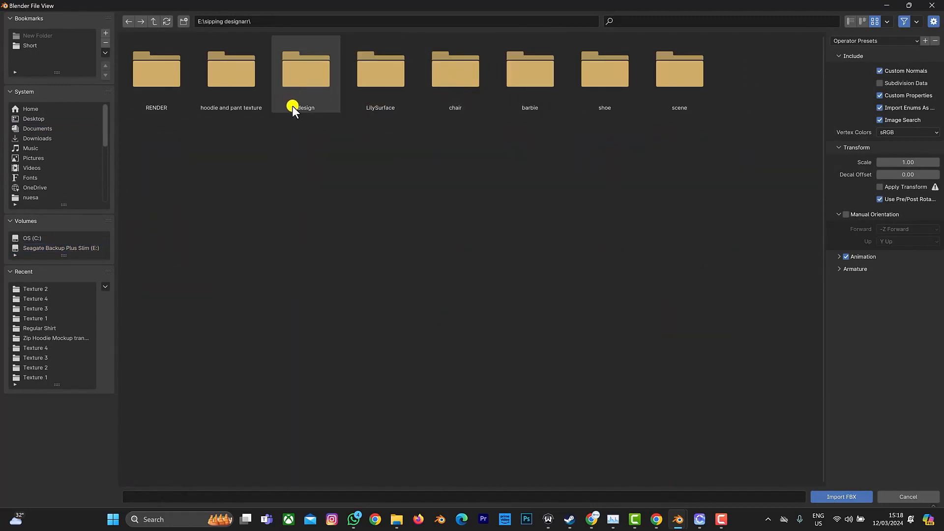
{"action": "left_click", "coordinate": [292, 105]}
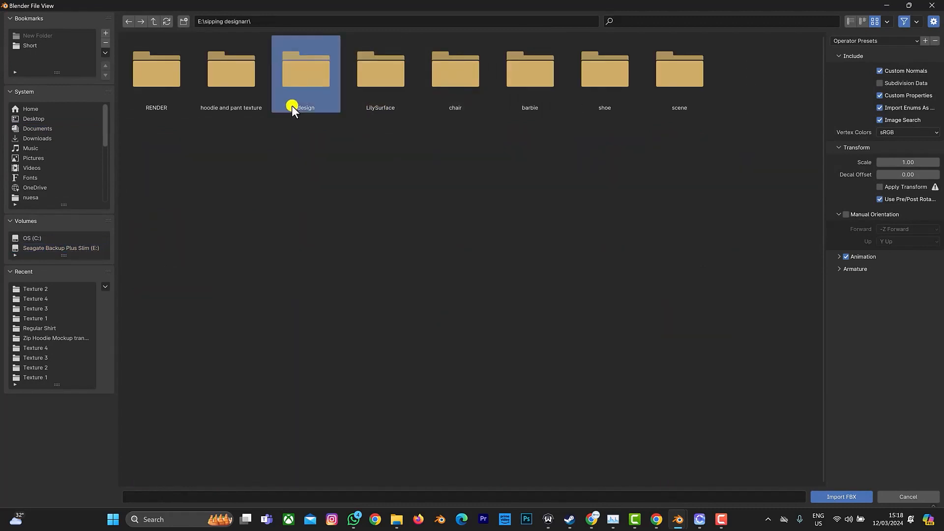
{"action": "double_click", "coordinate": [317, 47]}
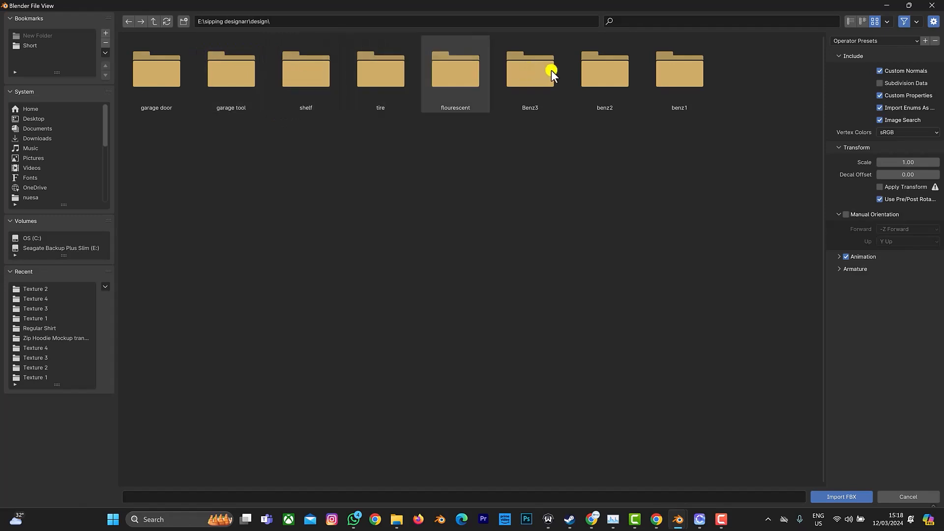
{"action": "double_click", "coordinate": [659, 77]}
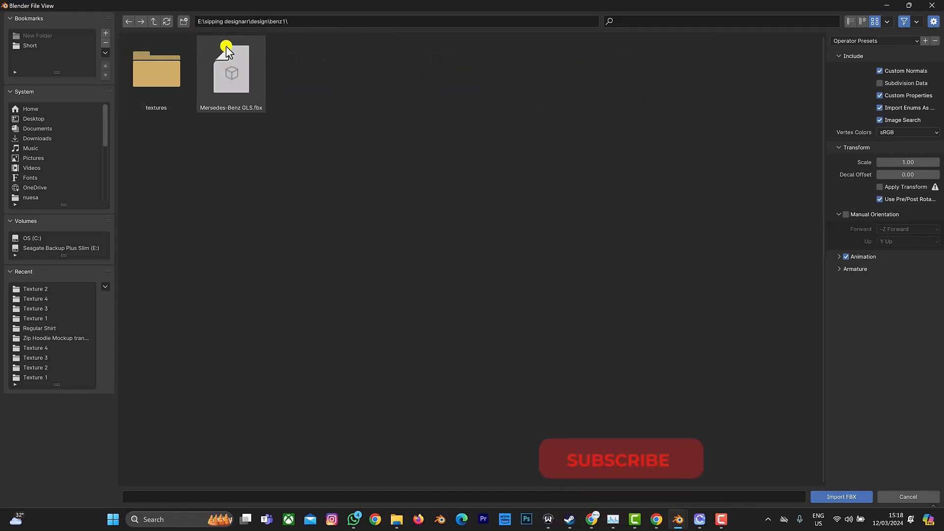
{"action": "left_click", "coordinate": [226, 49]}
{"action": "left_click", "coordinate": [826, 498]}
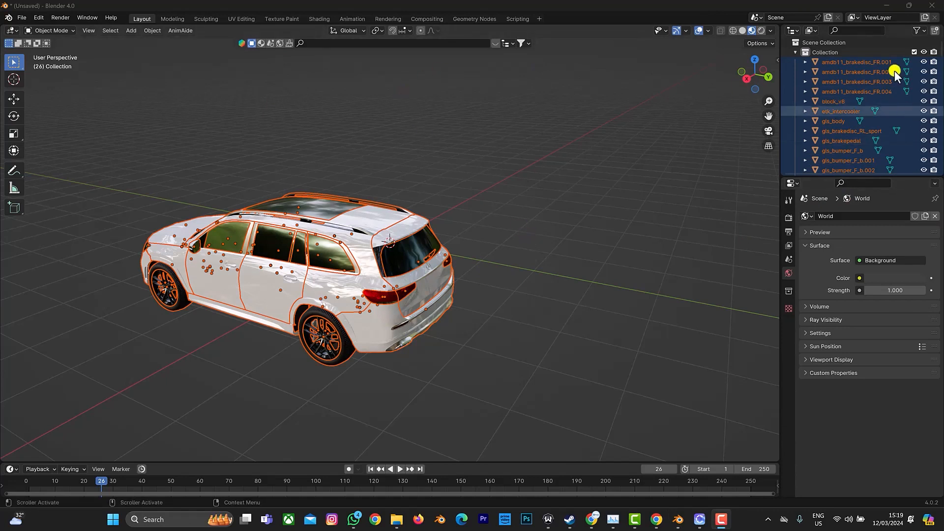
- Select all imported car parts, from amdb11_brakedisc_FR.001 to the last wheel, and move them into a new collection named Car1
{"action": "left_click", "coordinate": [447, 246]}
{"action": "left_click", "coordinate": [856, 63]}
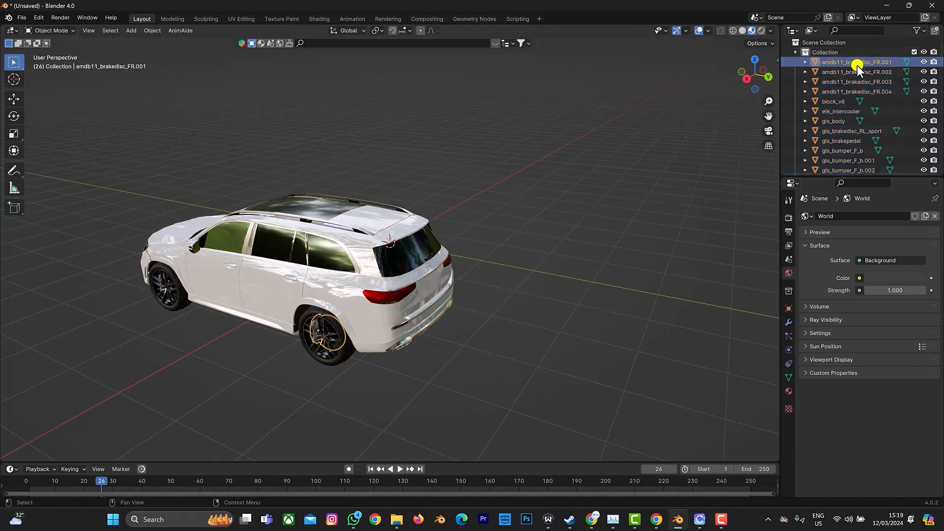
{"action": "scroll", "coordinate": [844, 110], "scroll_direction": "down", "scroll_amount": 5}
{"action": "scroll", "coordinate": [842, 116], "scroll_direction": "down", "scroll_amount": 8}
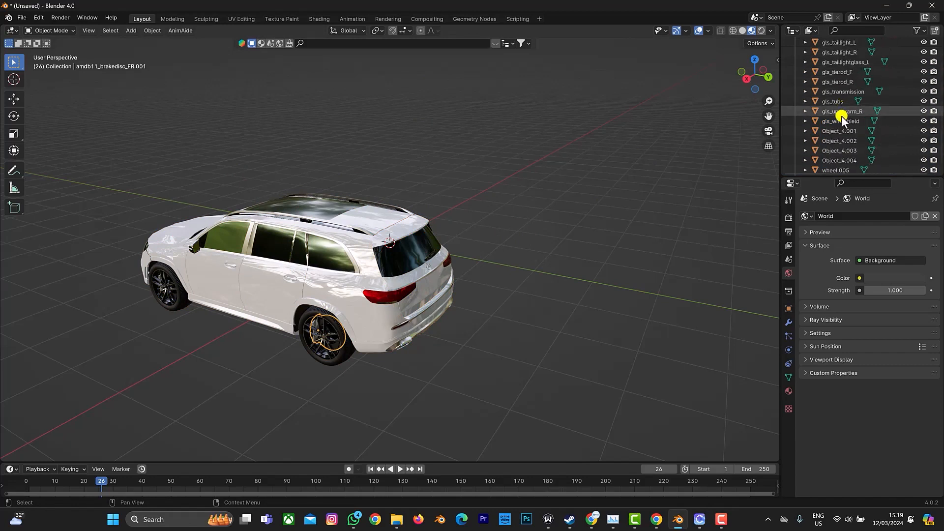
{"action": "left_click", "coordinate": [818, 164], "text": "shift"}
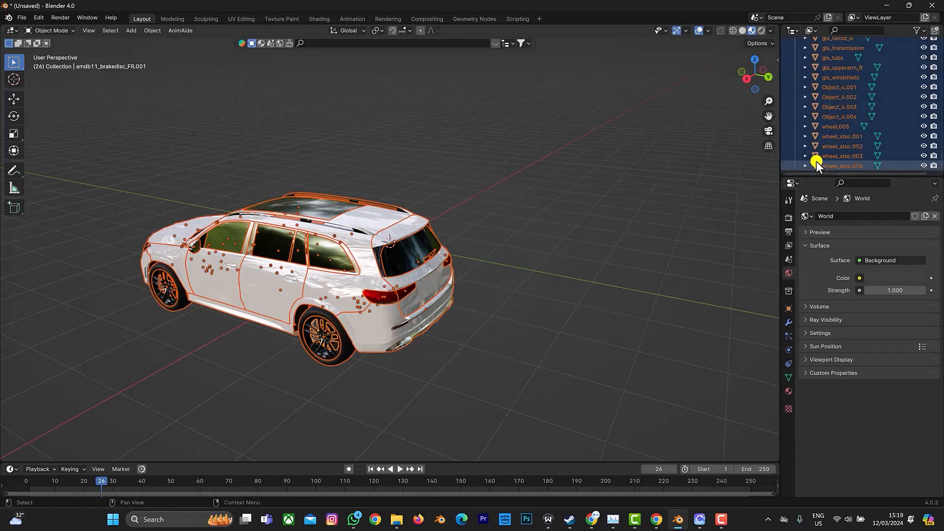
{"action": "key", "text": "m"}
{"action": "left_click", "coordinate": [815, 161]}
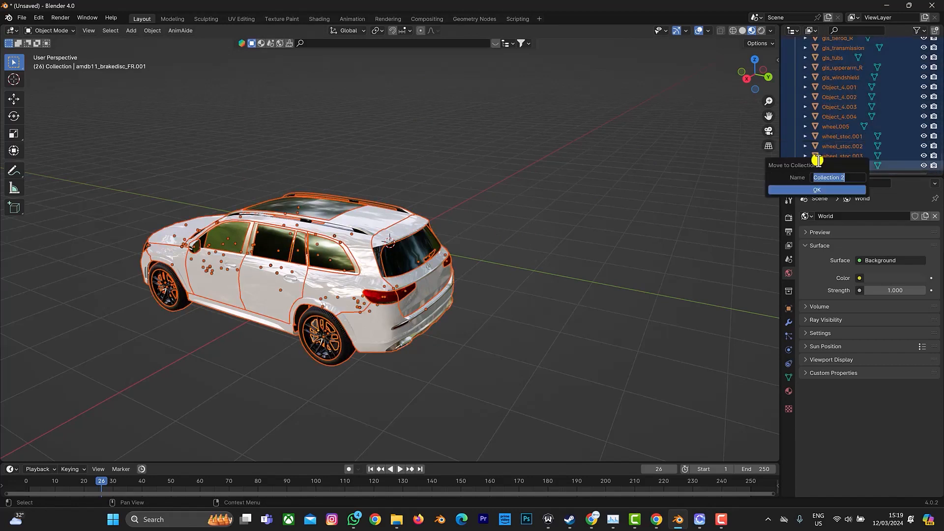
{"action": "type", "text": "Ba"}
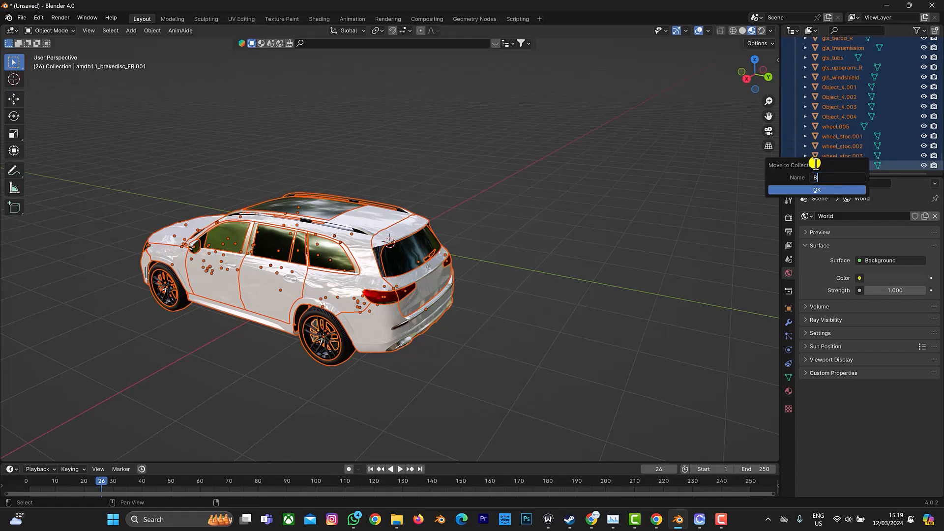
{"action": "key", "text": "BackSpace"}
{"action": "key", "text": "BackSpace"}
{"action": "type", "text": "Car1"}
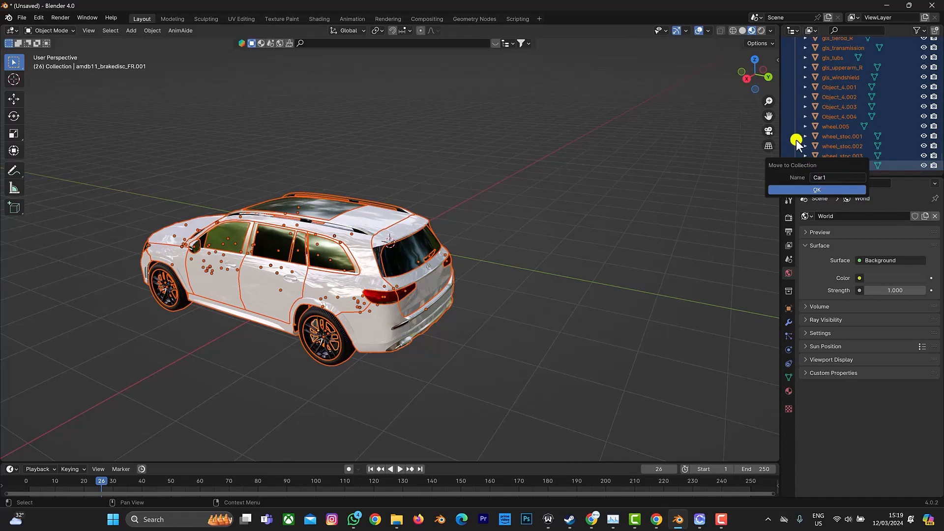
{"action": "left_click", "coordinate": [801, 189]}
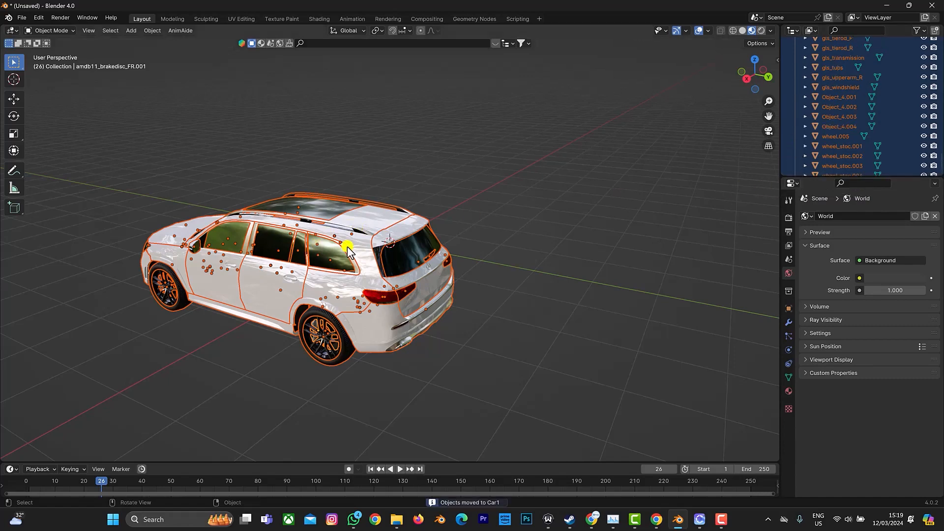
- Move the whole car about -3.2 m along the global X axis
{"action": "key", "text": "g"}
{"action": "key", "text": "x"}
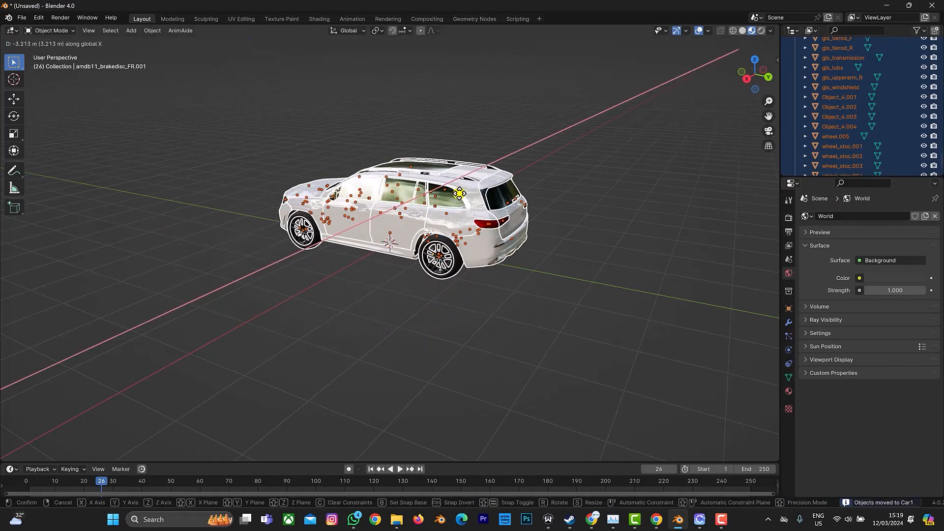
{"action": "left_click", "coordinate": [459, 197]}
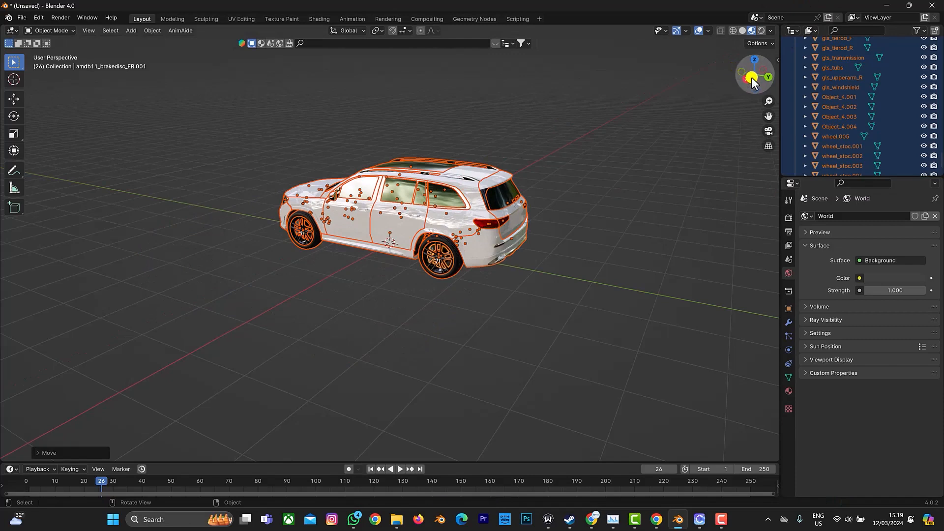
- Rotate the whole car slightly around its vertical axis so that its front turns away from the Y axis line
{"action": "left_click_drag", "start_coordinate": [753, 73], "coordinate": [403, 255]}
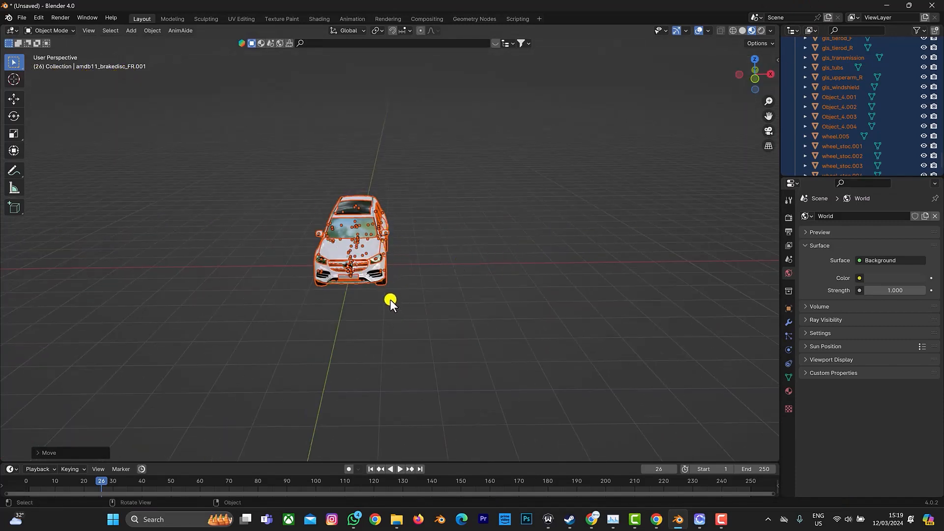
{"action": "left_click", "coordinate": [14, 116]}
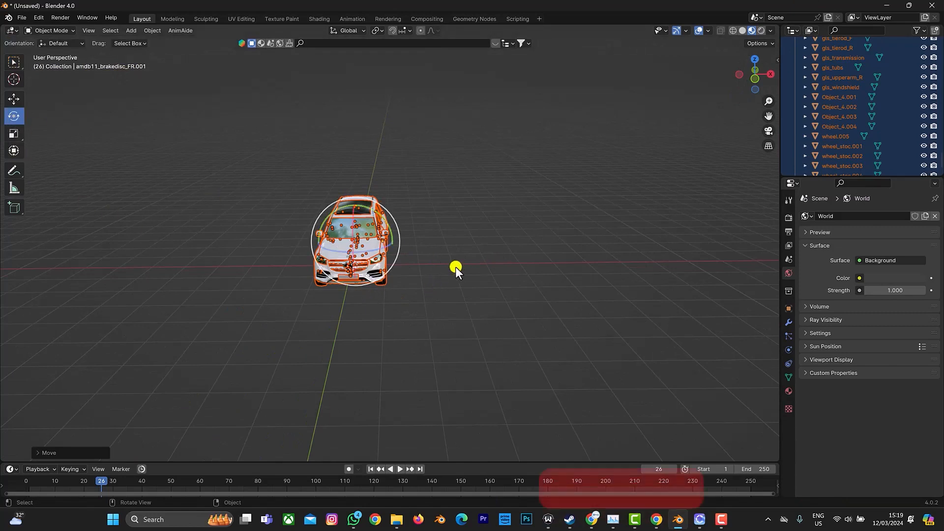
{"action": "left_click_drag", "start_coordinate": [385, 245], "coordinate": [370, 249]}
{"action": "mouse_move", "coordinate": [474, 232]}
{"action": "middle_mouse_down"}
{"action": "mouse_move", "coordinate": [534, 235]}
{"action": "mouse_move", "coordinate": [476, 222]}
{"action": "middle_mouse_up"}
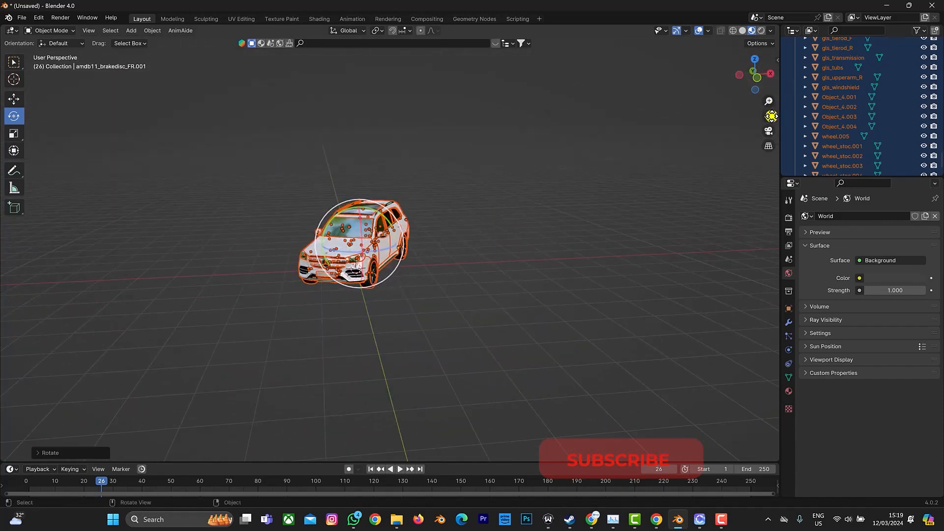
{"action": "left_click_drag", "start_coordinate": [770, 116], "coordinate": [48, 125]}
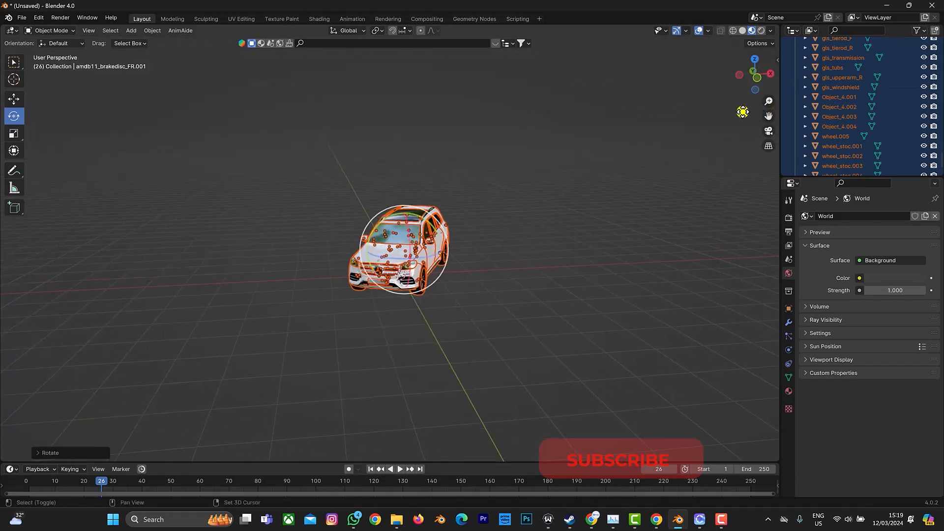
{"action": "left_click", "coordinate": [22, 17]}
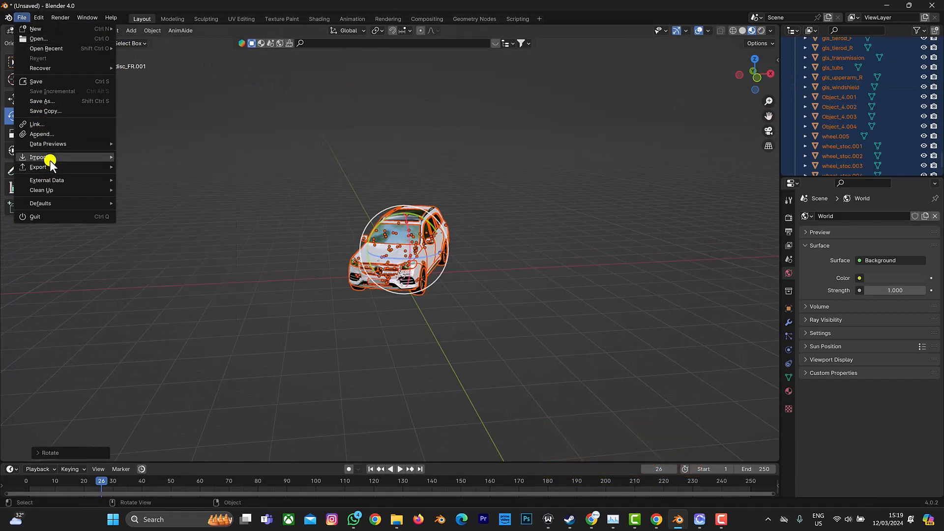
{"action": "mouse_move", "coordinate": [60, 158]}
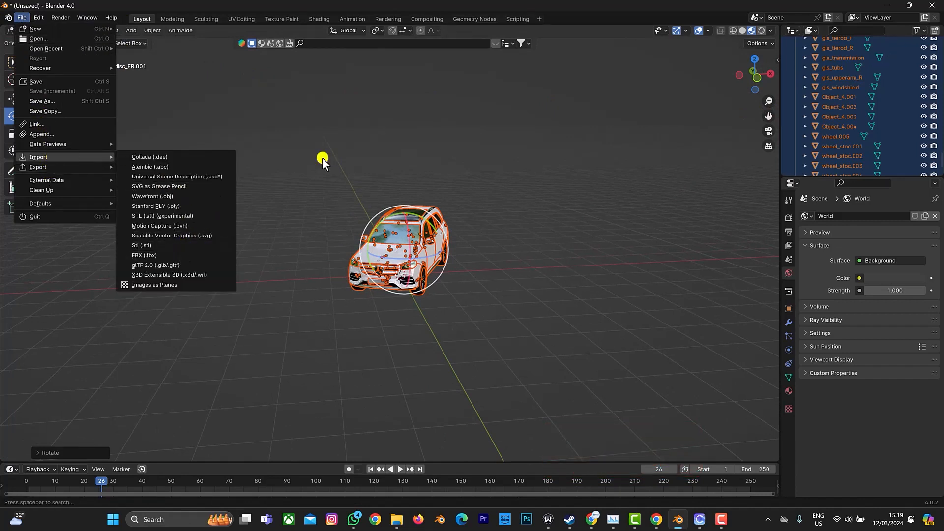
{"action": "left_click", "coordinate": [841, 68]}
- Collapse the Car1 collection and create a new collection named Car2 in the scene
{"action": "scroll", "coordinate": [840, 70], "scroll_direction": "up", "scroll_amount": 10}
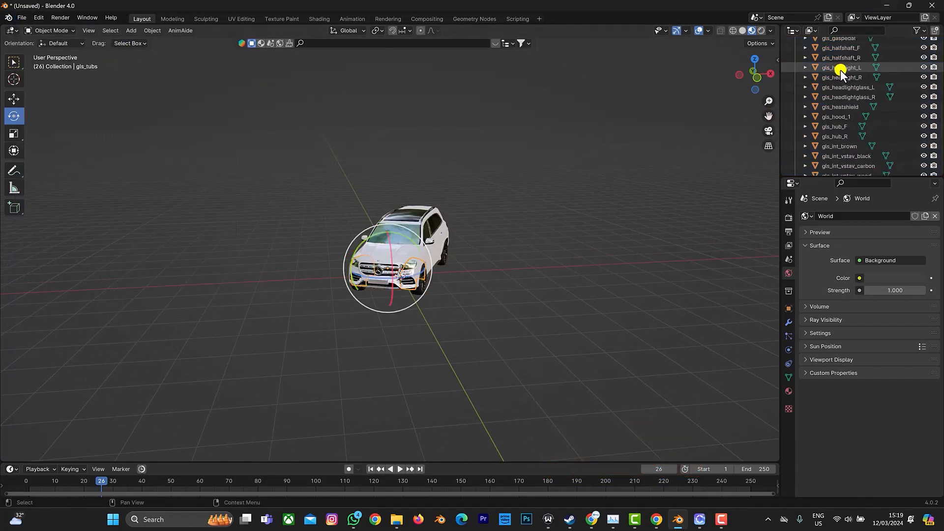
{"action": "scroll", "coordinate": [838, 63], "scroll_direction": "up", "scroll_amount": 12}
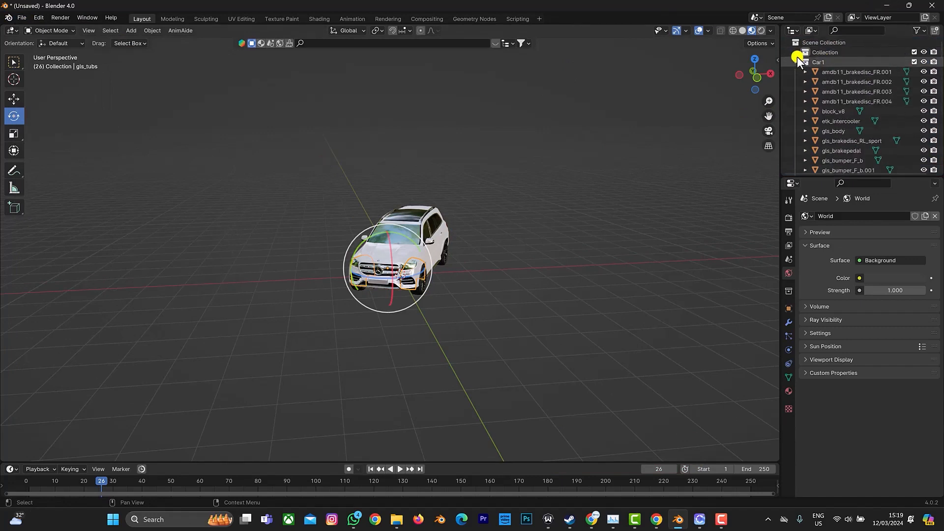
{"action": "left_click", "coordinate": [794, 60]}
{"action": "right_click", "coordinate": [817, 104]}
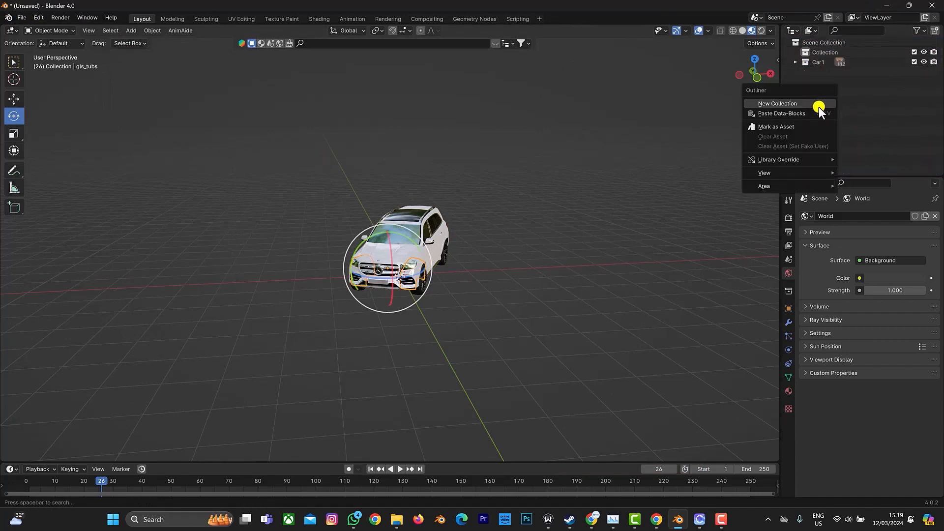
{"action": "left_click", "coordinate": [818, 104]}
{"action": "left_click", "coordinate": [830, 74]}
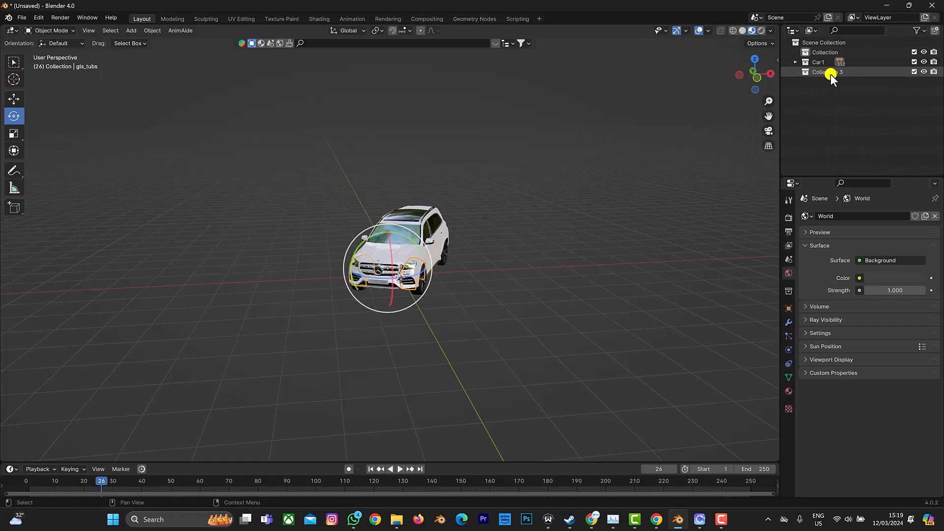
{"action": "double_click", "coordinate": [830, 74]}
{"action": "type", "text": "Car"}
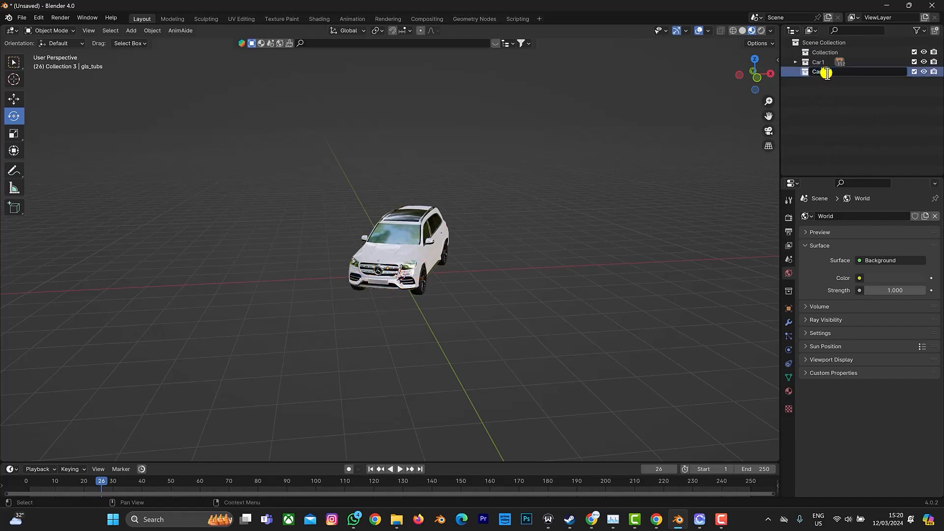
{"action": "type", "text": "2"}
{"action": "key", "text": "Return"}
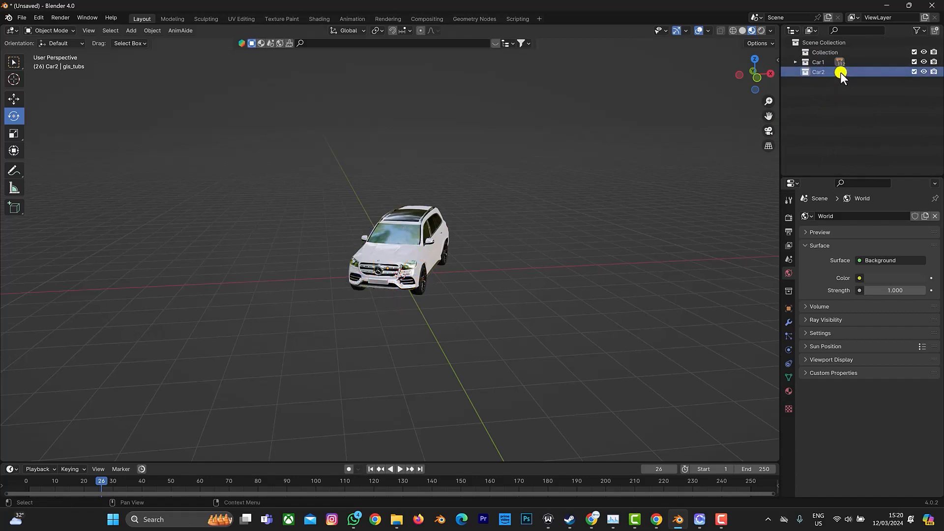
- Import the FBX file Mercedes-Benz SLS AMG.fbx from the Benz3 folder into the Car2 collection
{"action": "left_click", "coordinate": [23, 16]}
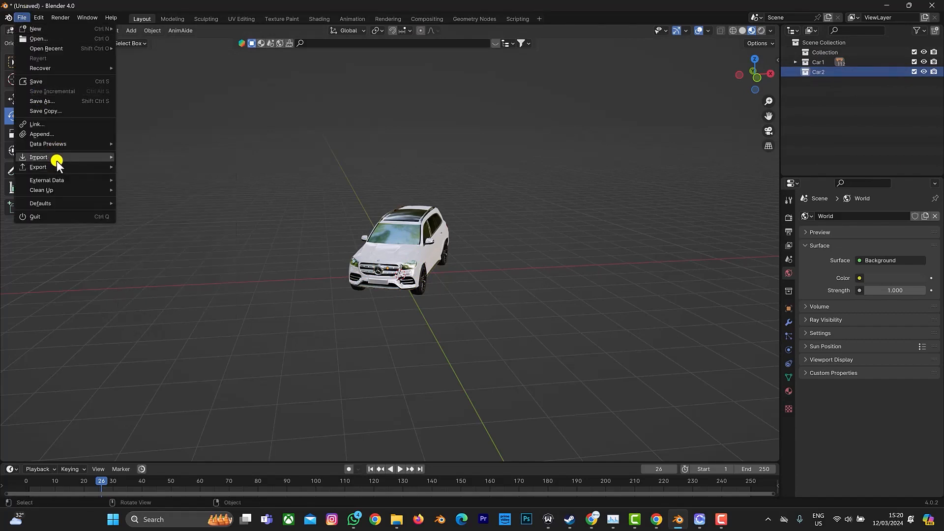
{"action": "mouse_move", "coordinate": [57, 161]}
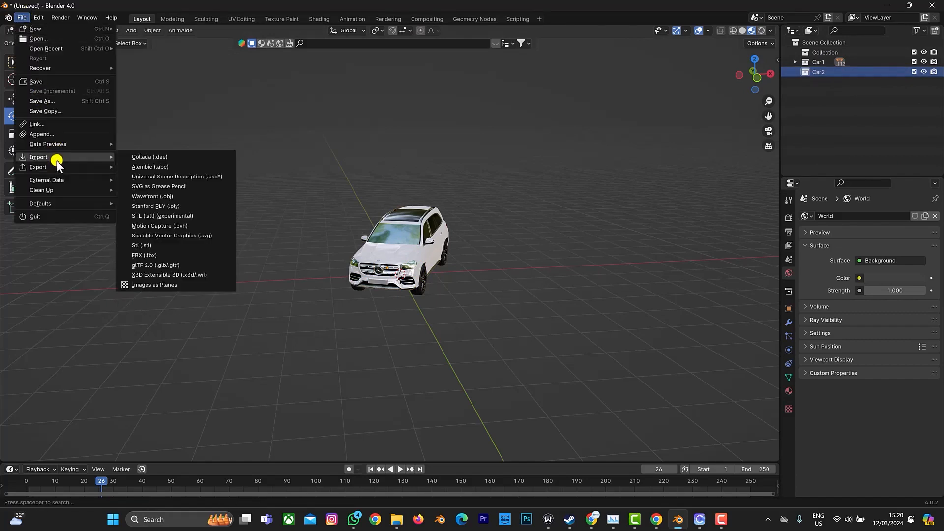
{"action": "left_click", "coordinate": [156, 255]}
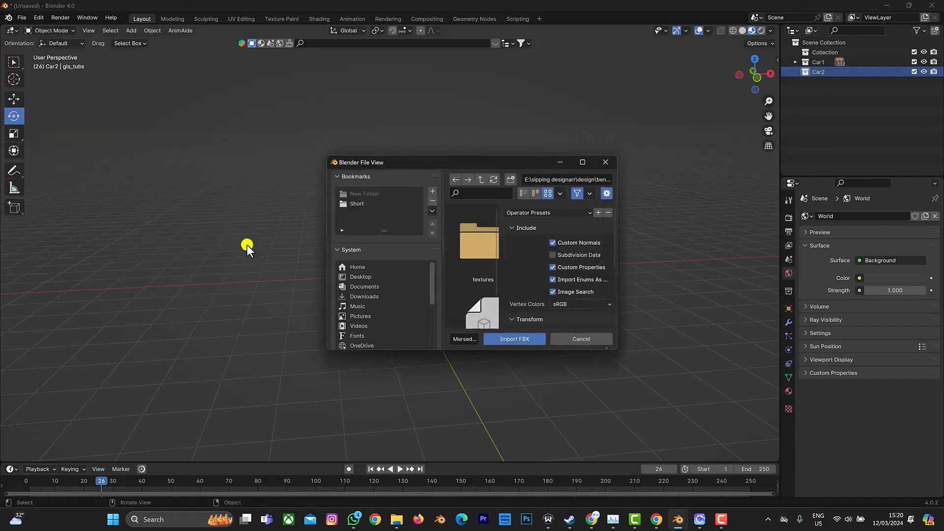
{"action": "double_click", "coordinate": [584, 162]}
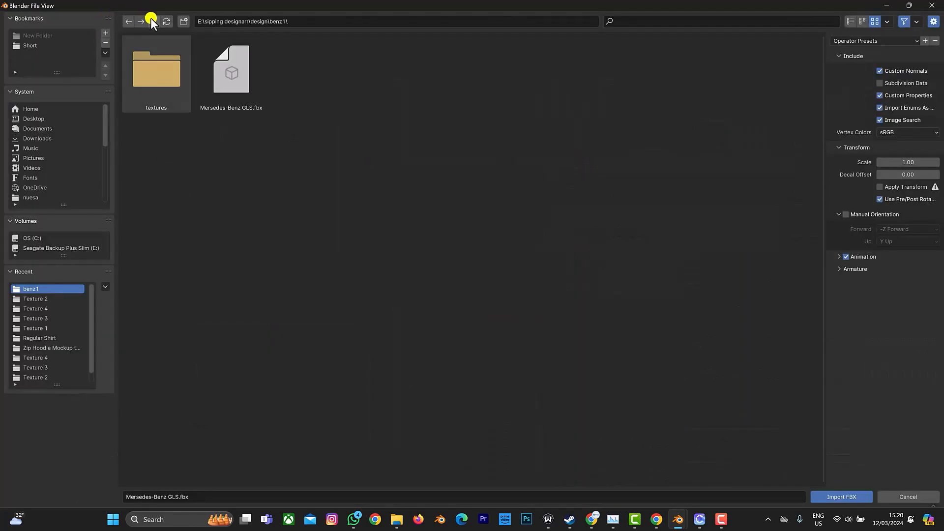
{"action": "left_click", "coordinate": [158, 21]}
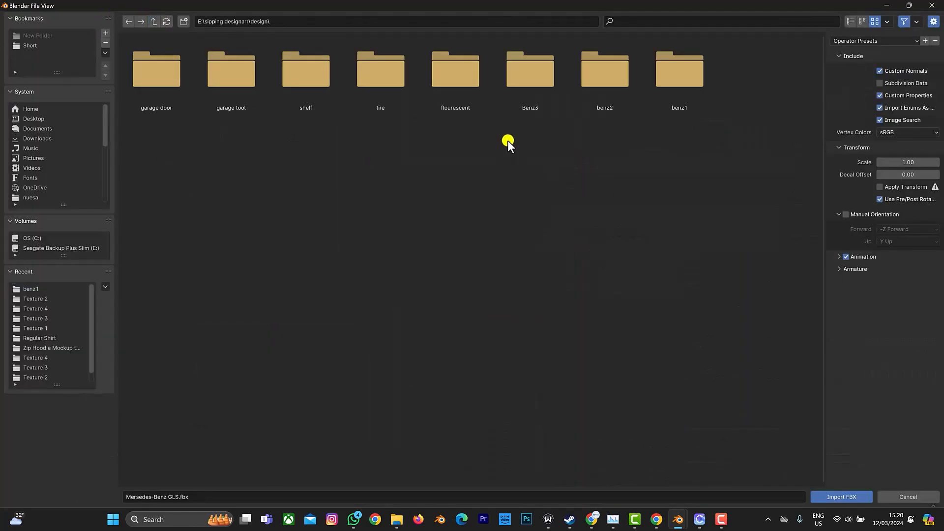
{"action": "left_click", "coordinate": [532, 106]}
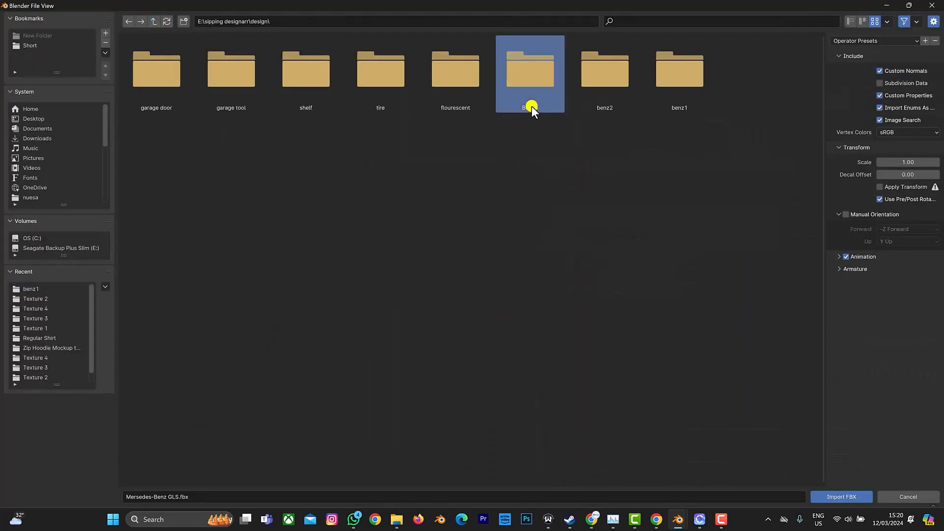
{"action": "double_click", "coordinate": [522, 74]}
{"action": "left_click", "coordinate": [170, 56]}
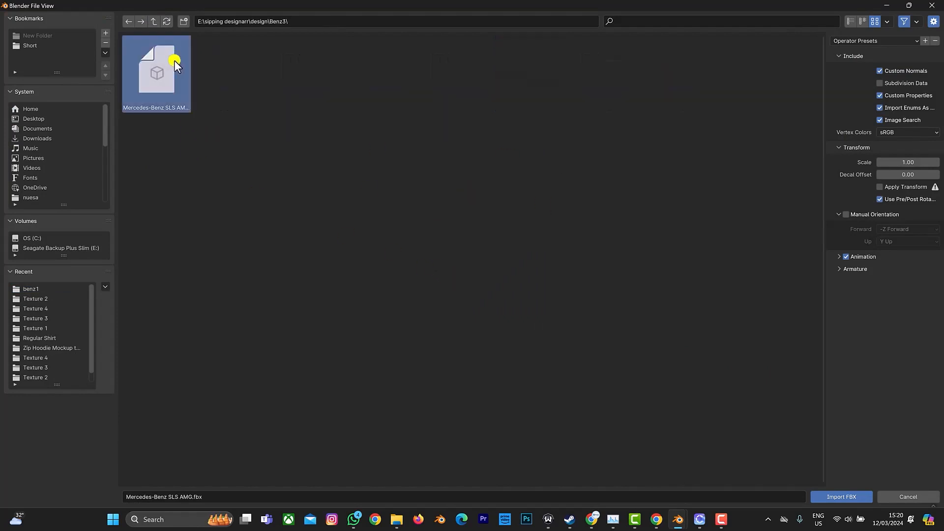
{"action": "left_click", "coordinate": [822, 498]}
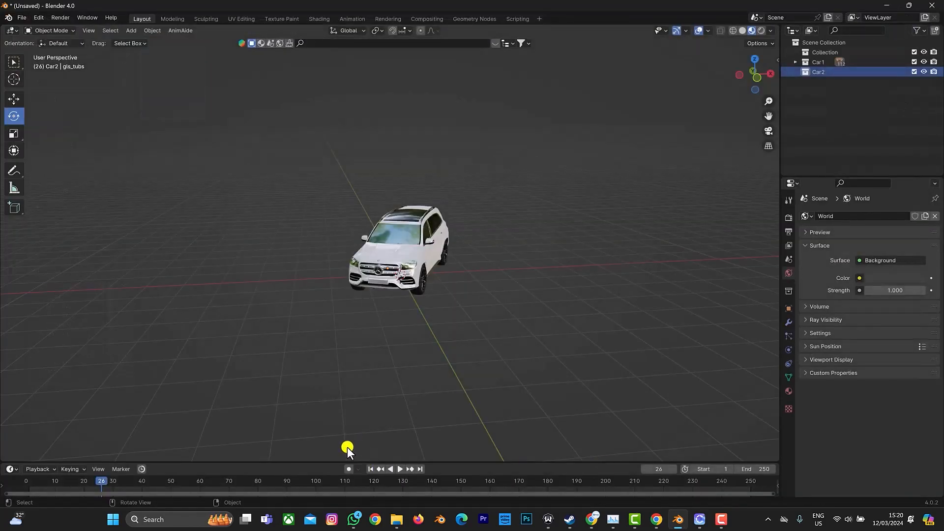
- Move the imported sports car along the global X axis beside the SUV and rotate it about 19.5° around global Z
{"action": "key", "text": "g"}
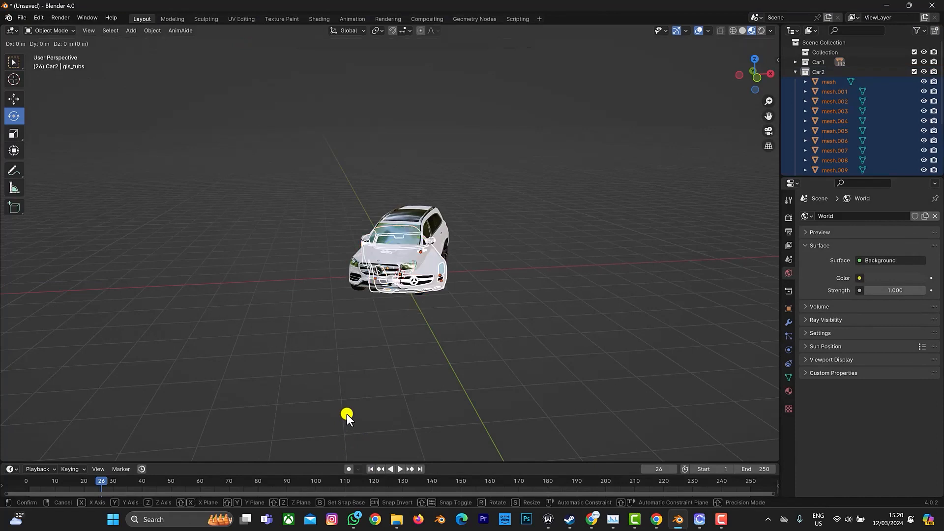
{"action": "key", "text": "x"}
{"action": "left_click", "coordinate": [238, 390]}
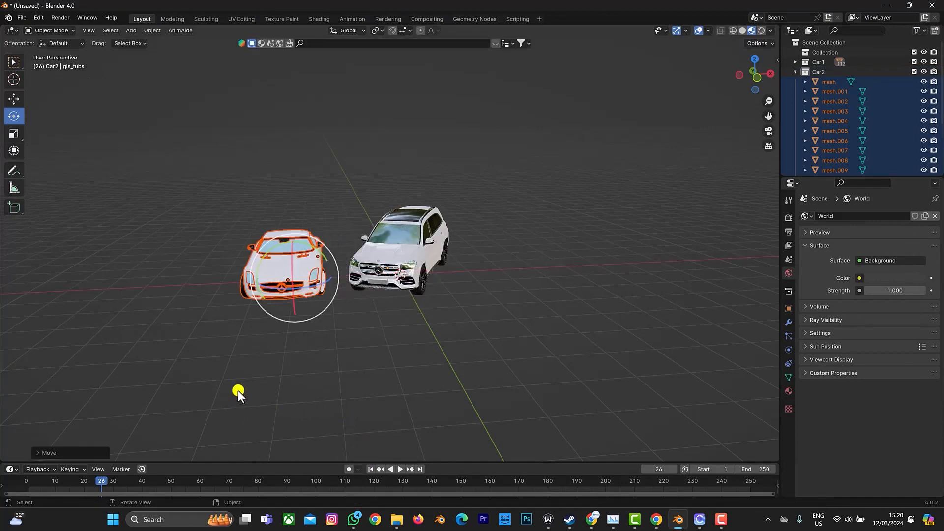
{"action": "key", "text": "r"}
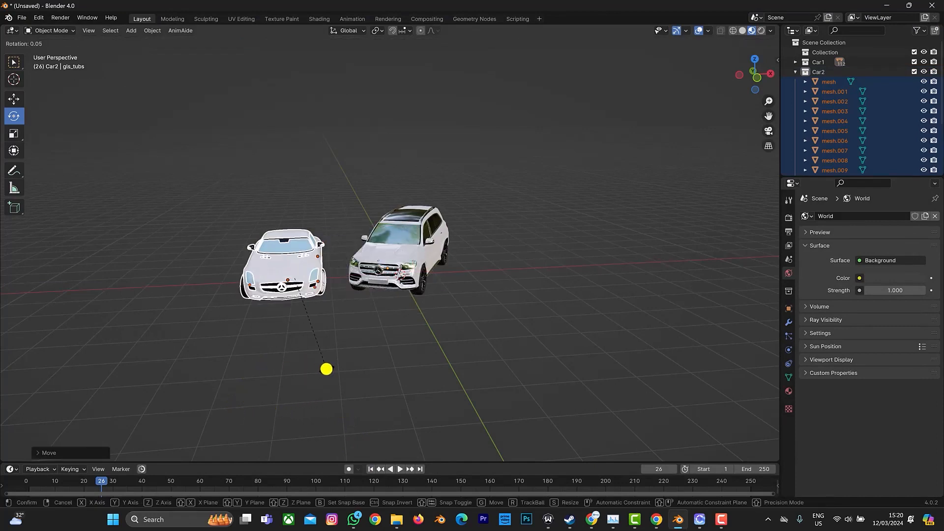
{"action": "key", "text": "z"}
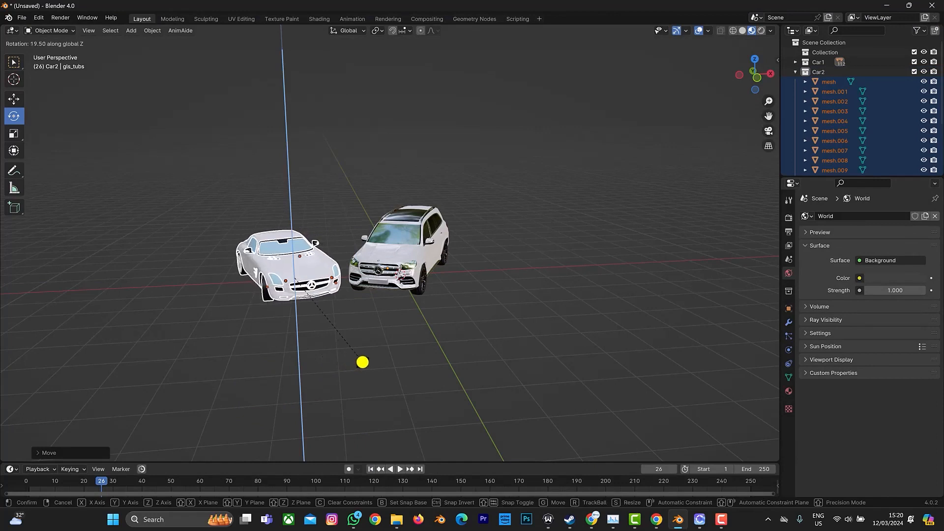
{"action": "left_click", "coordinate": [362, 361]}
- Shift the sports car about 0.5 m along global Y and about -0.3 m along global X
{"action": "key", "text": "g"}
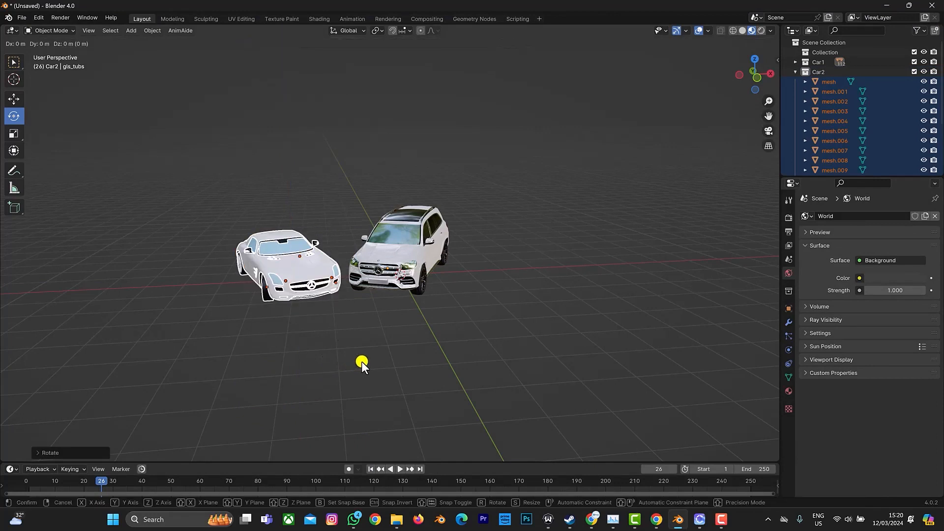
{"action": "key", "text": "y"}
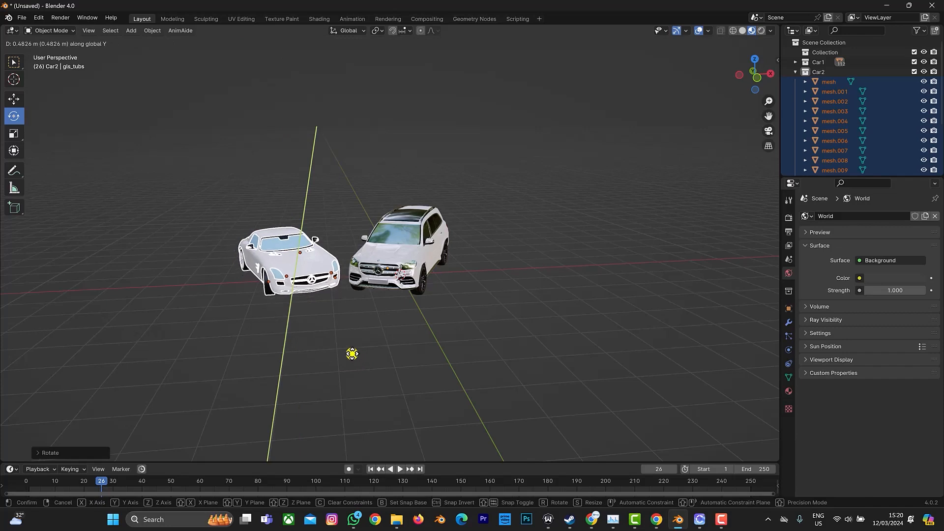
{"action": "left_click", "coordinate": [351, 352]}
{"action": "key", "text": "g"}
{"action": "key", "text": "x"}
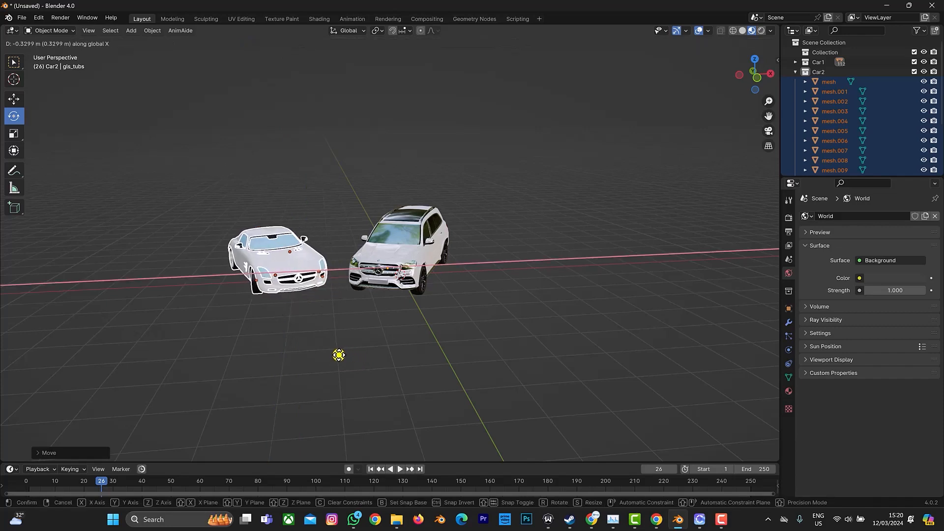
{"action": "left_click", "coordinate": [361, 335]}
- Collapse the Car2 collection and deselect all car parts
{"action": "left_click_drag", "start_coordinate": [748, 77], "coordinate": [749, 80]}
{"action": "left_click", "coordinate": [795, 72]}
{"action": "left_click", "coordinate": [533, 245]}
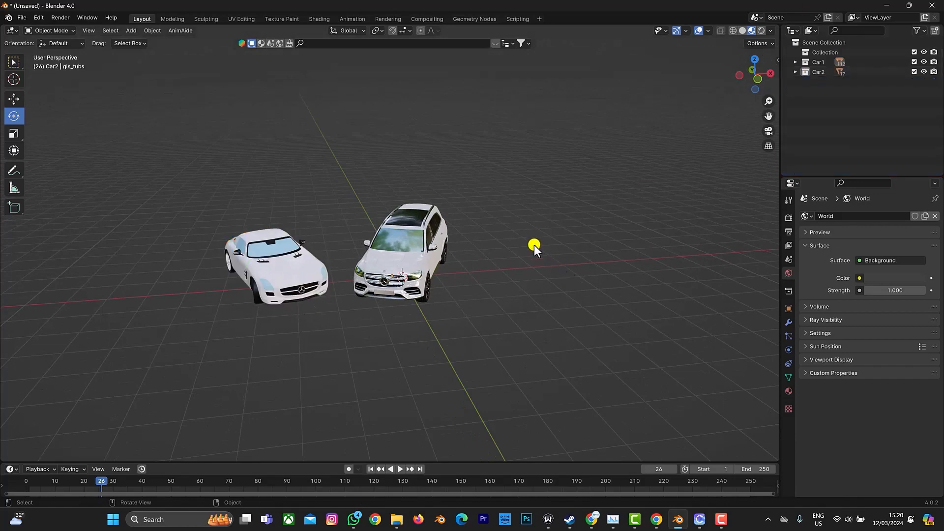
- Add a mesh plane and scale it up about 9 times as a floor under both cars
{"action": "key", "text": "shift+a"}
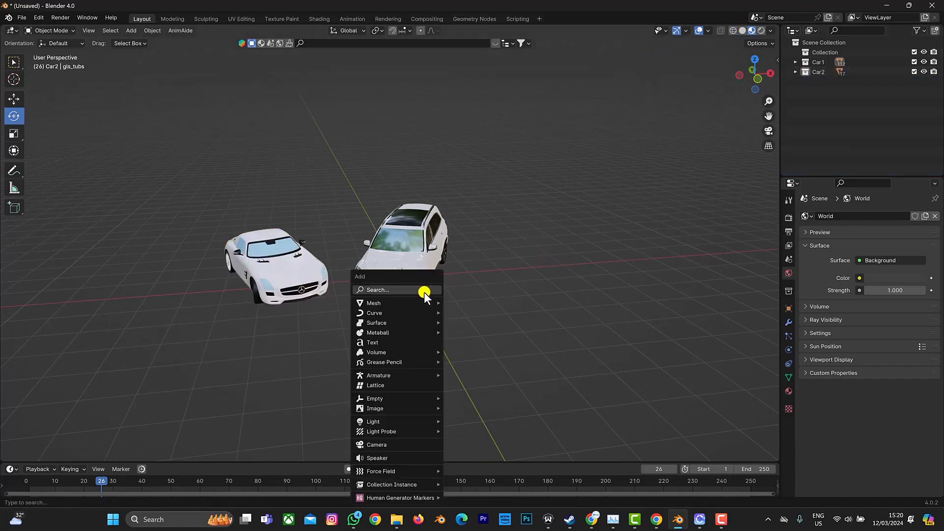
{"action": "mouse_move", "coordinate": [403, 303]}
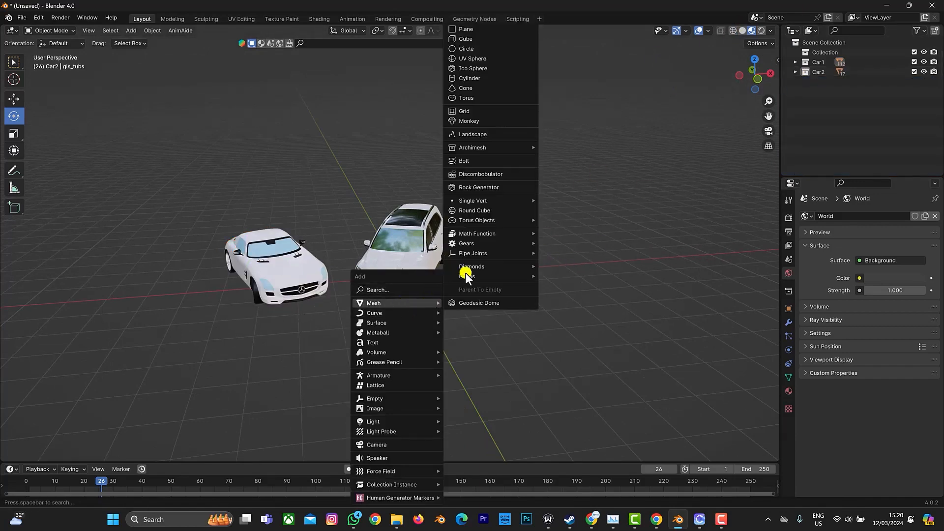
{"action": "left_click", "coordinate": [485, 29]}
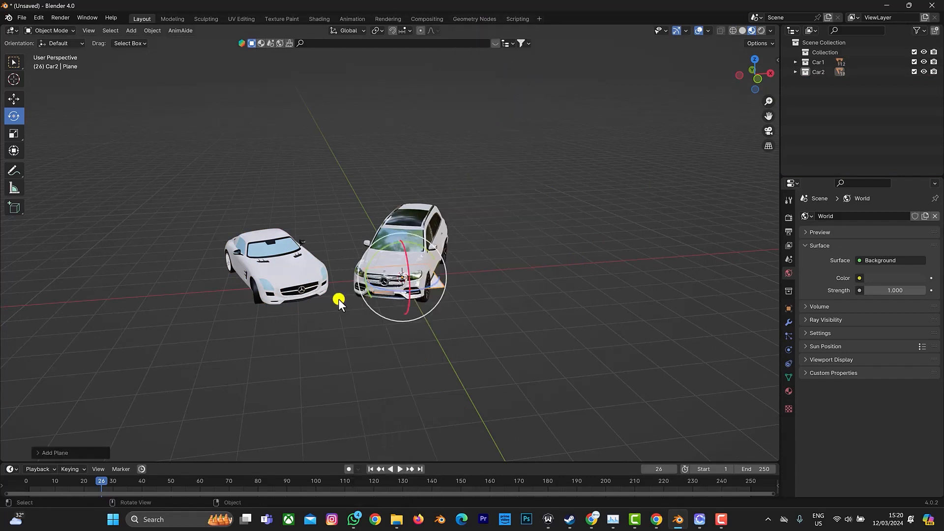
{"action": "key", "text": "s"}
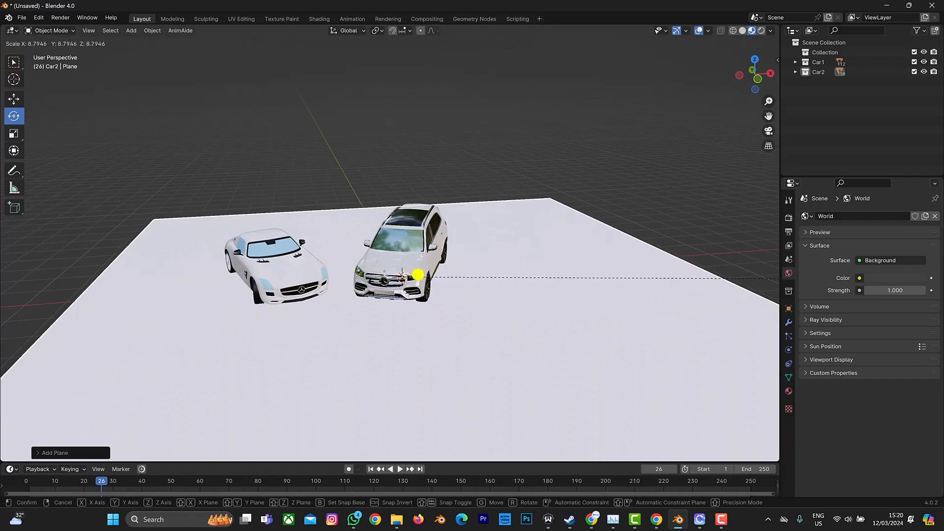
{"action": "left_click", "coordinate": [497, 248]}
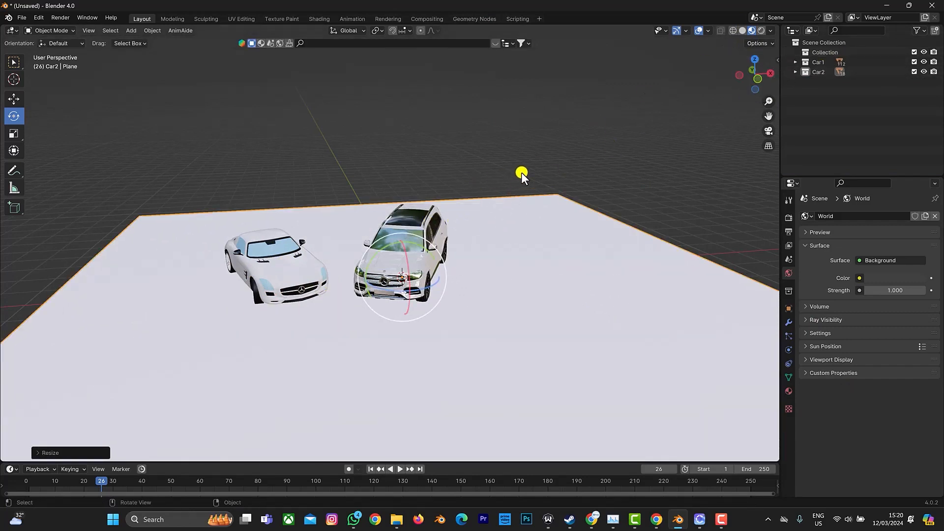
- Add an area light and raise it more than 3 m along global Z above the SUV
{"action": "key", "text": "shift+a"}
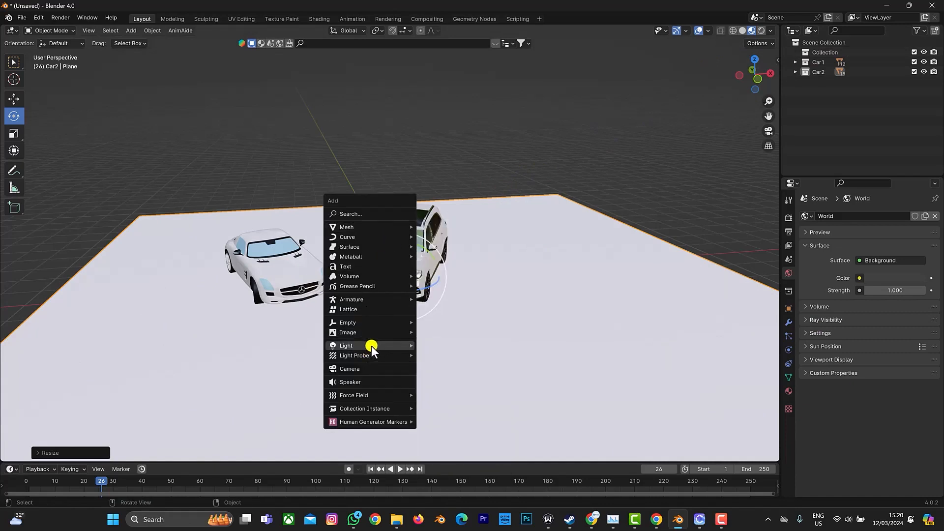
{"action": "mouse_move", "coordinate": [370, 346]}
{"action": "left_click", "coordinate": [450, 380]}
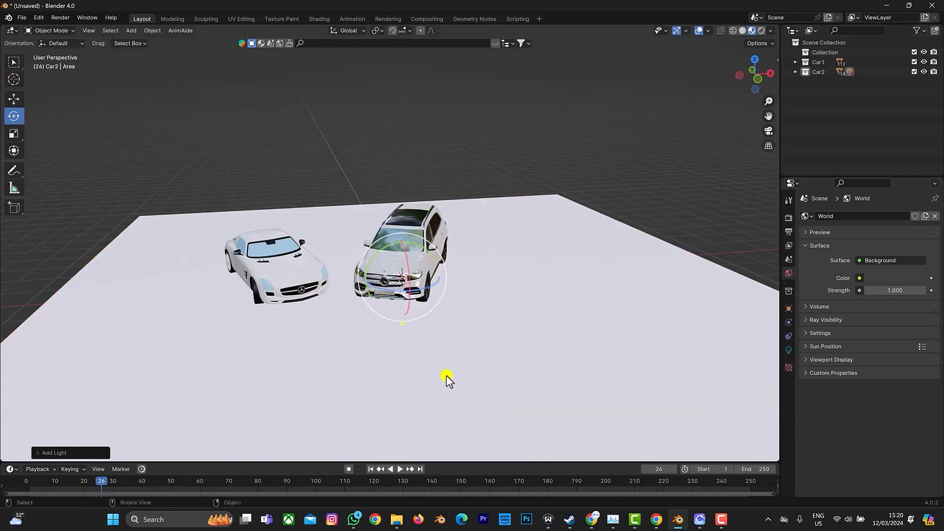
{"action": "key", "text": "g"}
{"action": "key", "text": "z"}
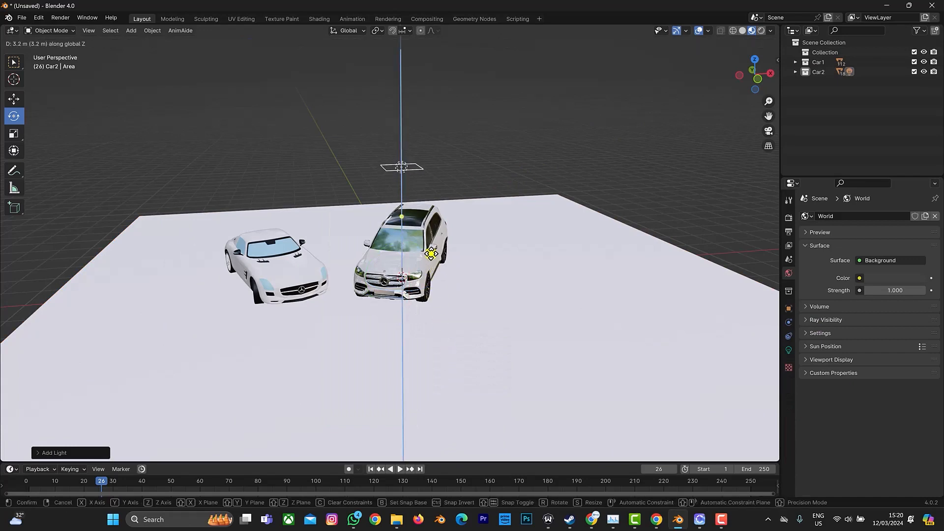
{"action": "left_click", "coordinate": [421, 232]}
- Set the area light's power to 100 W and enlarge its size to about 10 m
{"action": "left_click", "coordinate": [789, 350]}
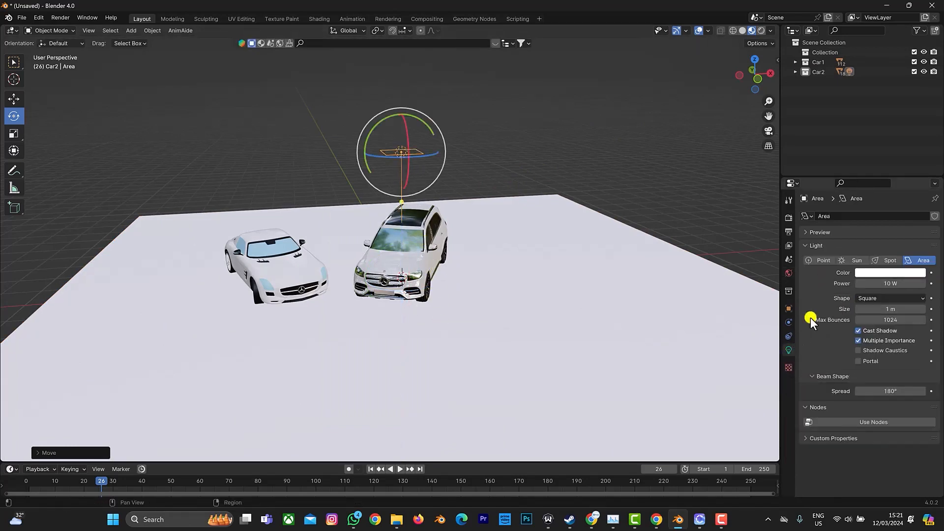
{"action": "left_click", "coordinate": [884, 283]}
{"action": "type", "text": "100"}
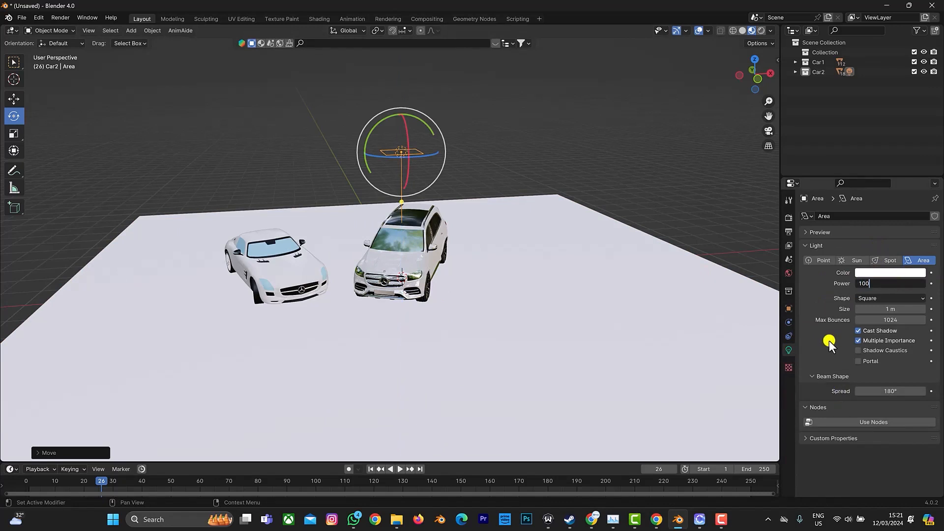
{"action": "key", "text": "Return"}
{"action": "left_click_drag", "start_coordinate": [889, 315], "coordinate": [349, 289]}
- Switch the viewport to rendered shading and set the area light's power to 300 W
{"action": "left_click_drag", "start_coordinate": [757, 78], "coordinate": [754, 16]}
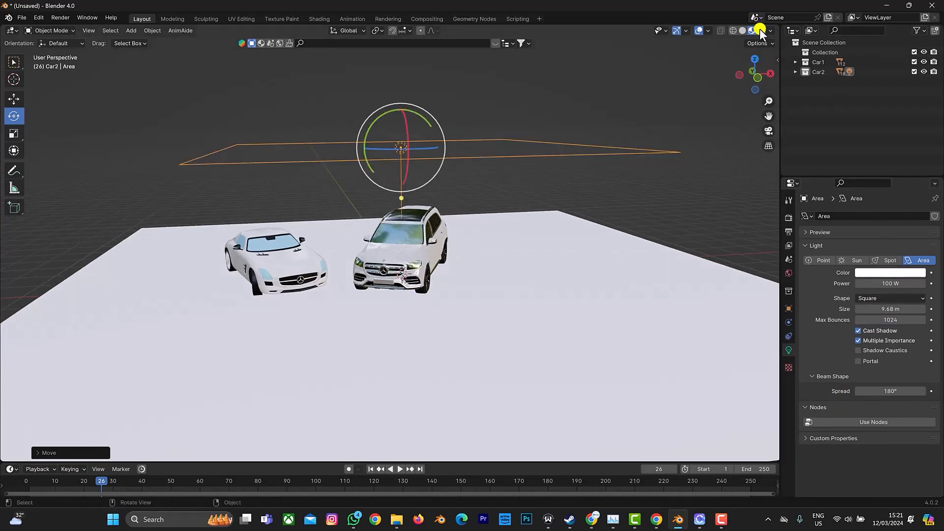
{"action": "left_click", "coordinate": [759, 29]}
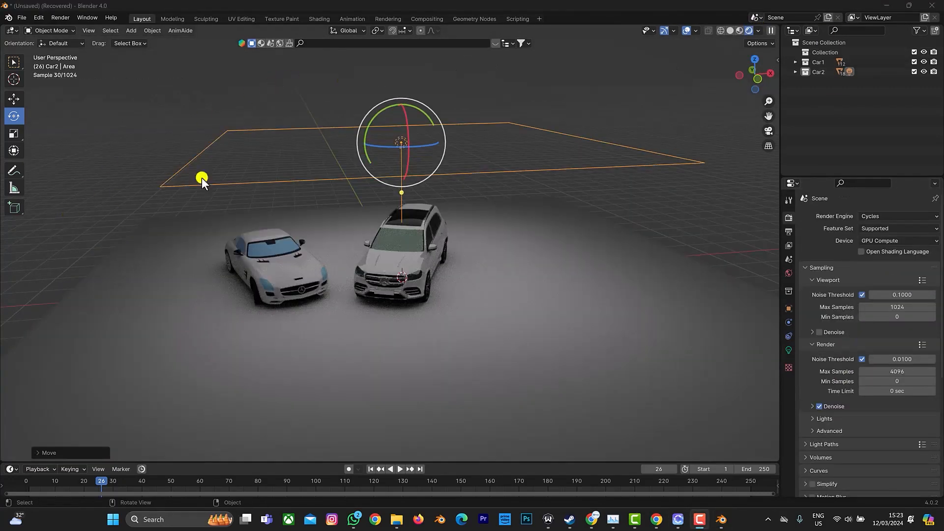
{"action": "left_click", "coordinate": [787, 347]}
{"action": "left_click", "coordinate": [857, 283]}
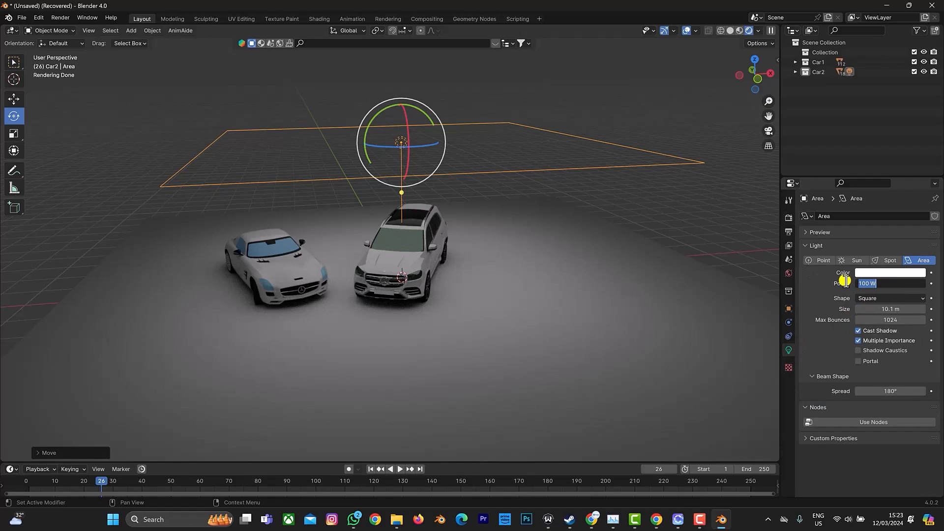
{"action": "type", "text": "300"}
{"action": "key", "text": "Return"}
- Examine the SUV's hood and headlight glass and the sports car's light-blue headlight glass, comparing their material settings
{"action": "scroll", "coordinate": [216, 297], "scroll_direction": "up", "scroll_amount": 3}
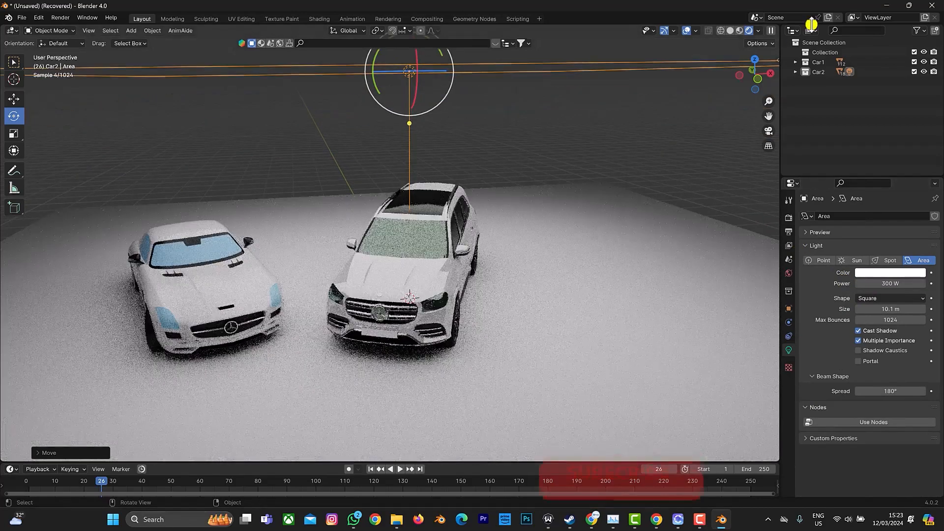
{"action": "key", "text": "g"}
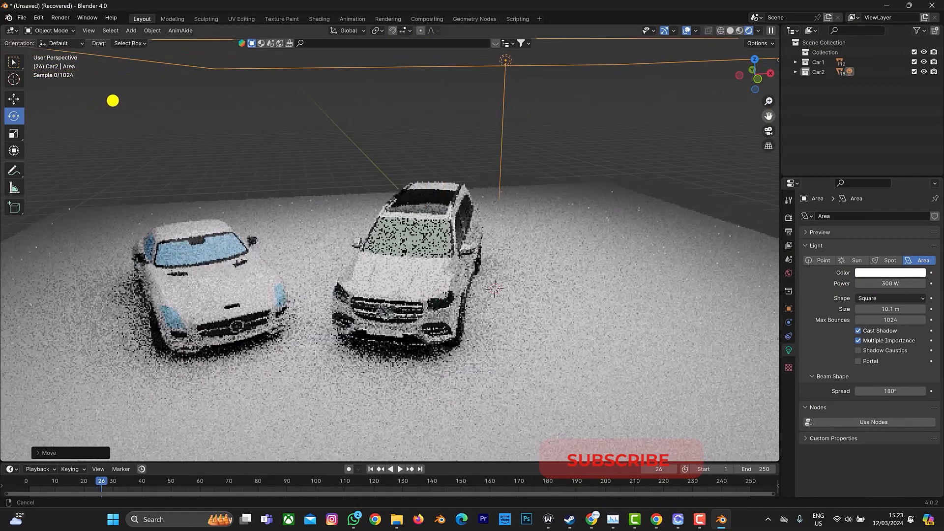
{"action": "left_click_drag", "start_coordinate": [113, 101], "coordinate": [130, 94]}
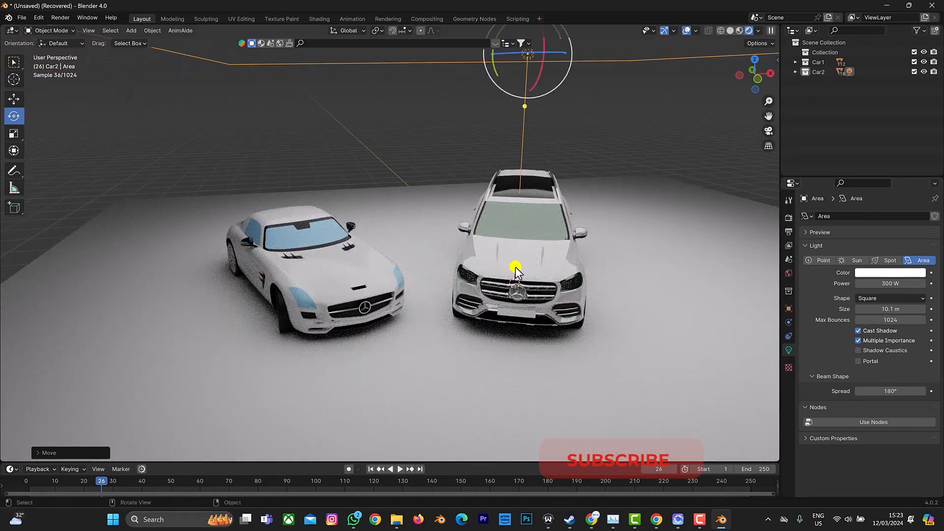
{"action": "left_click", "coordinate": [517, 263]}
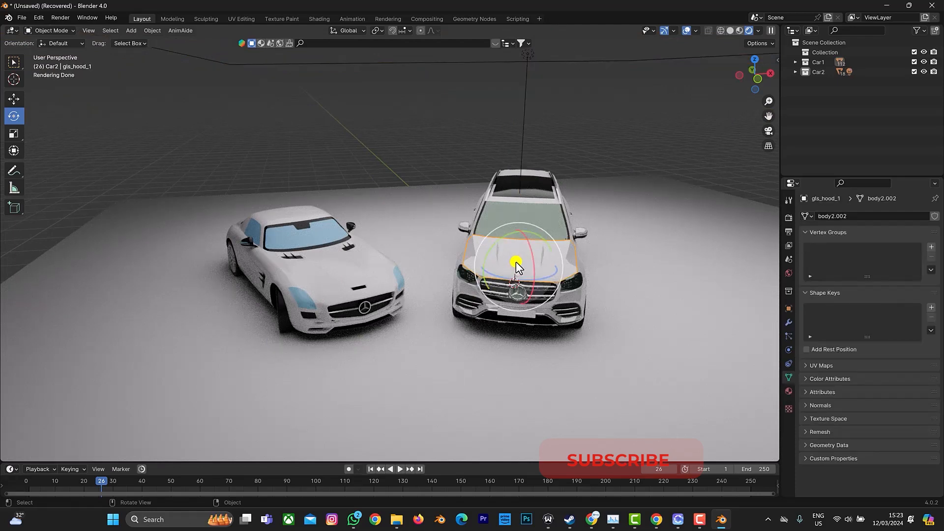
{"action": "left_click", "coordinate": [335, 267]}
{"action": "left_click", "coordinate": [463, 272]}
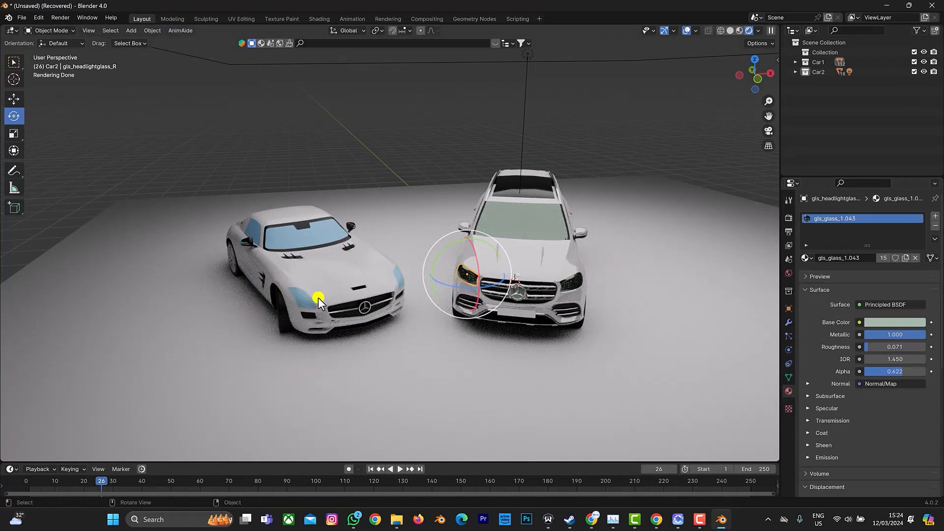
{"action": "left_click", "coordinate": [305, 298]}
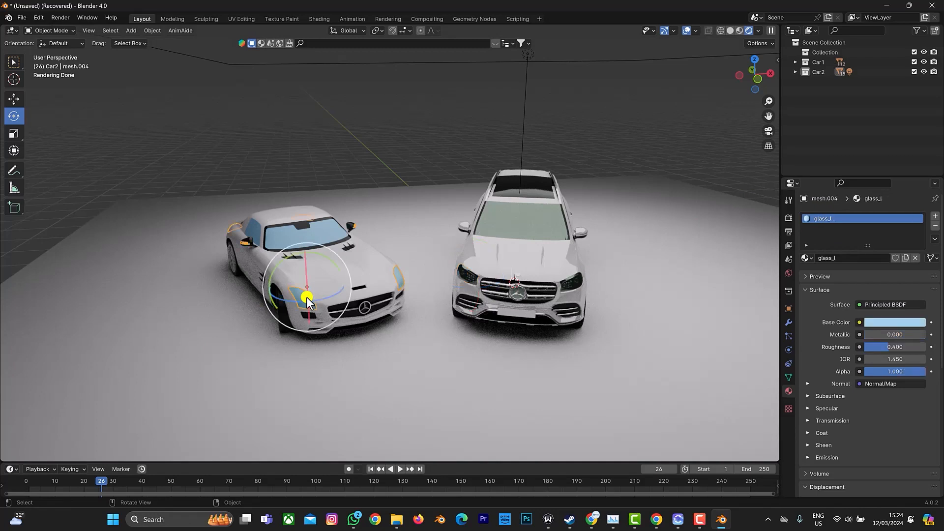
- Assign the existing gls_glass_1.043 material to the sports car's headlight glass and make a separate copy of it
{"action": "left_click", "coordinate": [810, 257]}
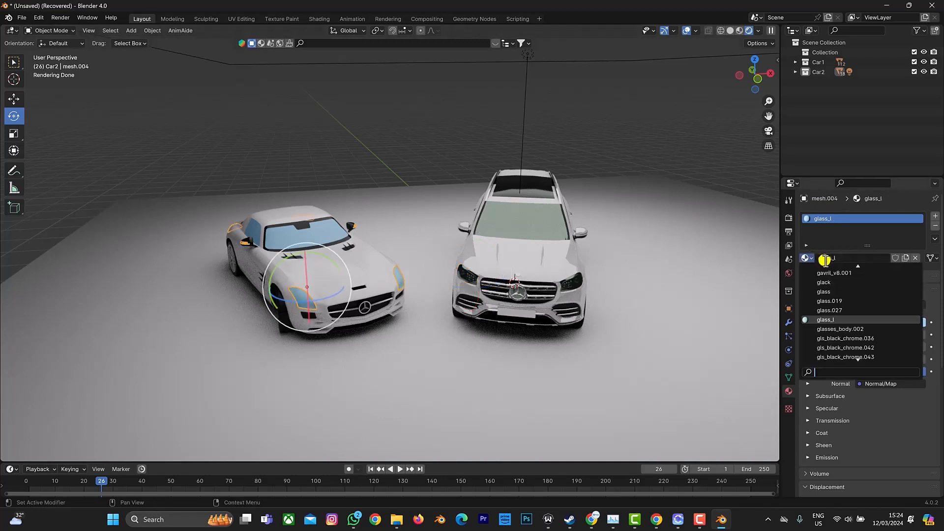
{"action": "type", "text": "gls"}
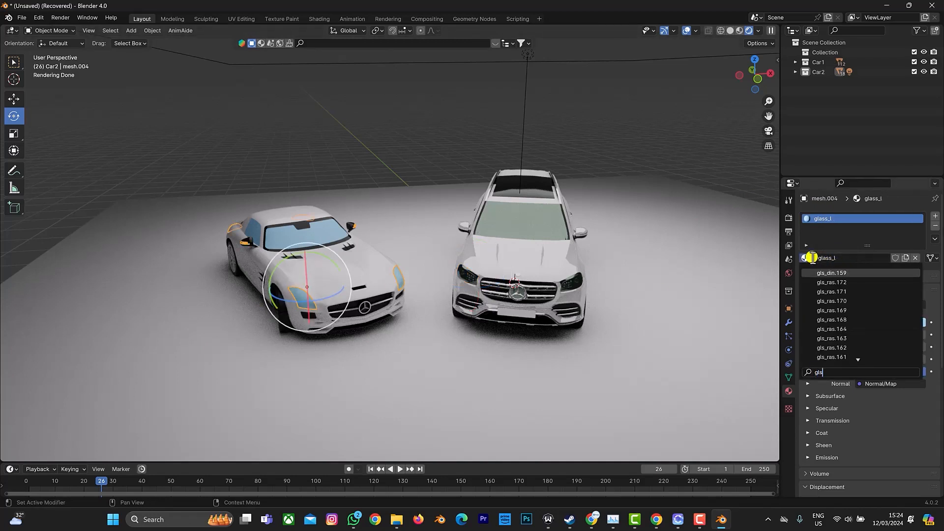
{"action": "type", "text": "."}
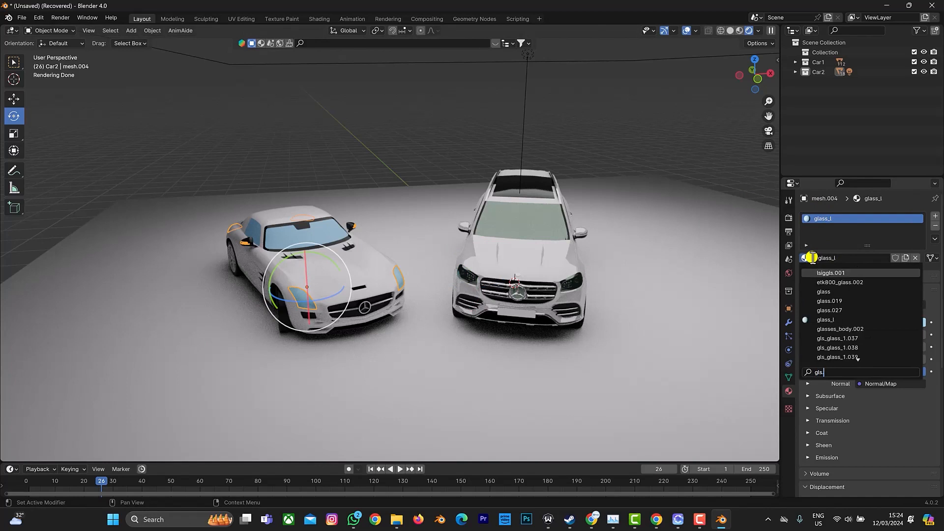
{"action": "type", "text": "glass"}
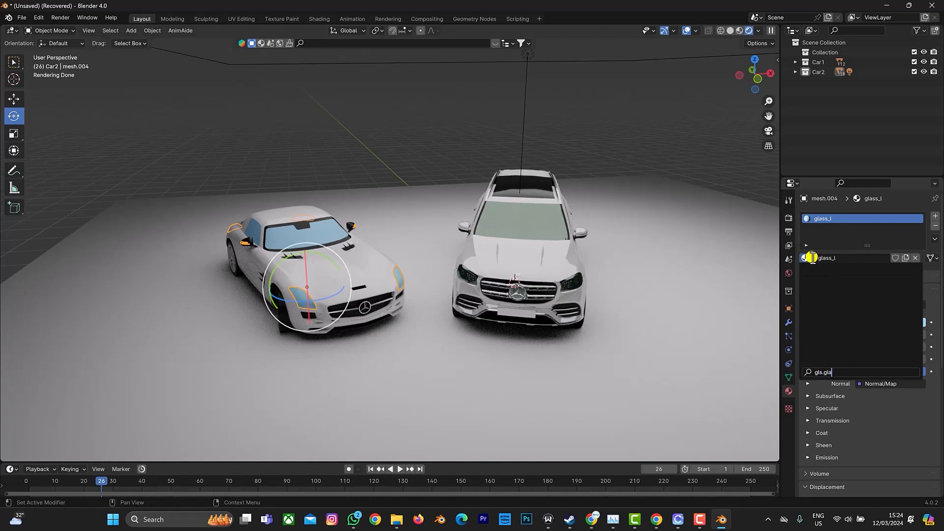
{"action": "key", "text": "BackSpace"}
{"action": "key", "text": "BackSpace"}
{"action": "key", "text": "BackSpace"}
{"action": "key", "text": "BackSpace"}
{"action": "key", "text": "BackSpace"}
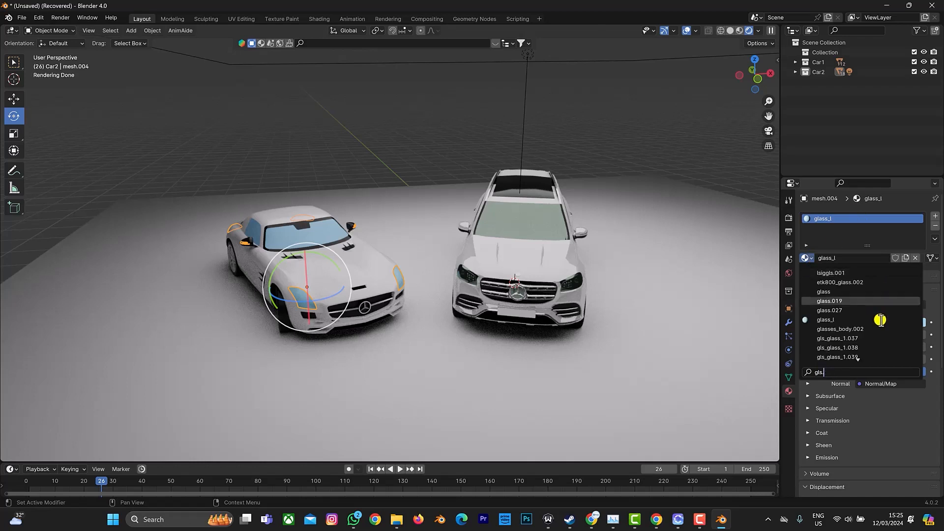
{"action": "key", "text": "BackSpace"}
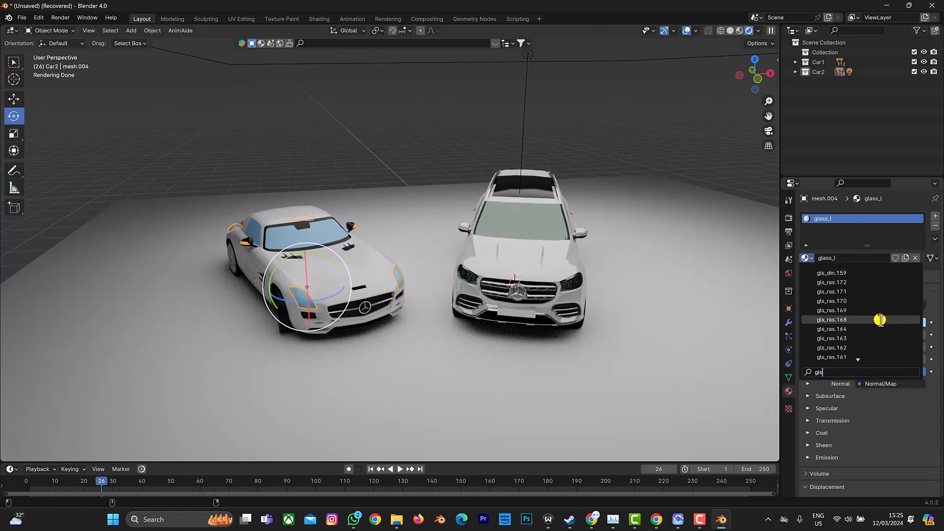
{"action": "type", "text": "_glas"}
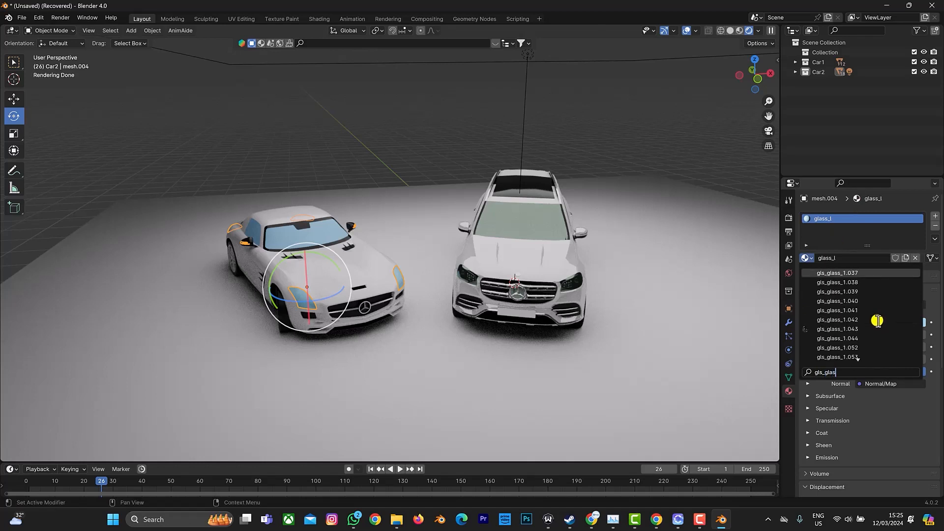
{"action": "left_click", "coordinate": [850, 328]}
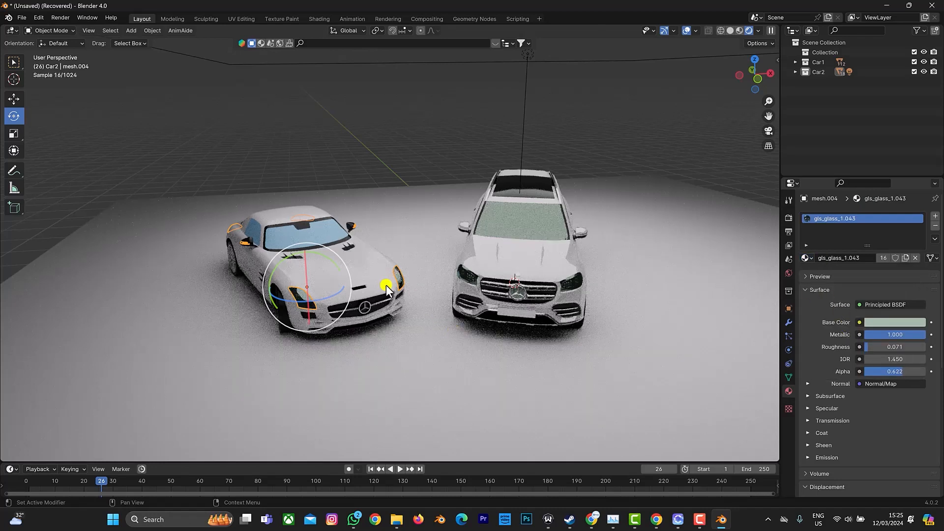
{"action": "left_click", "coordinate": [905, 256]}
- Replace the material of the sports car's light-blue window glass with gls_glass_1.001
{"action": "left_click", "coordinate": [302, 234]}
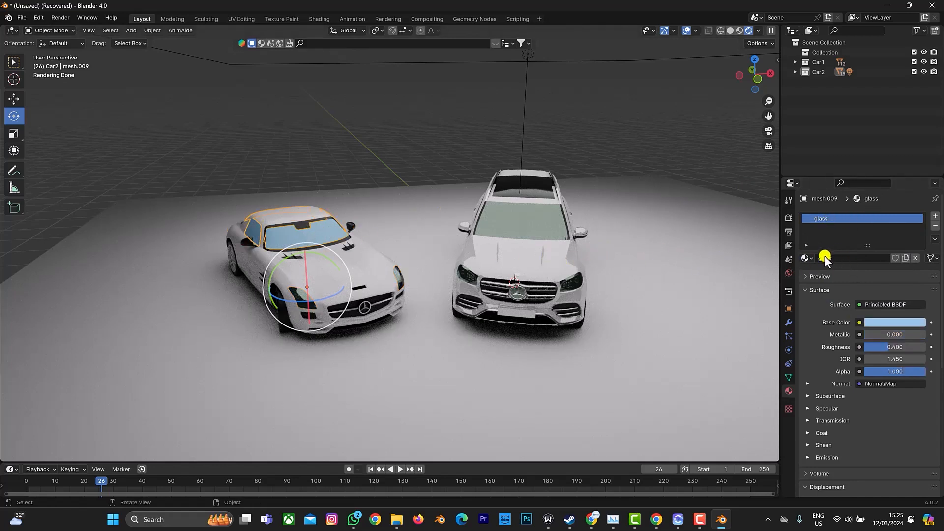
{"action": "left_click", "coordinate": [810, 258]}
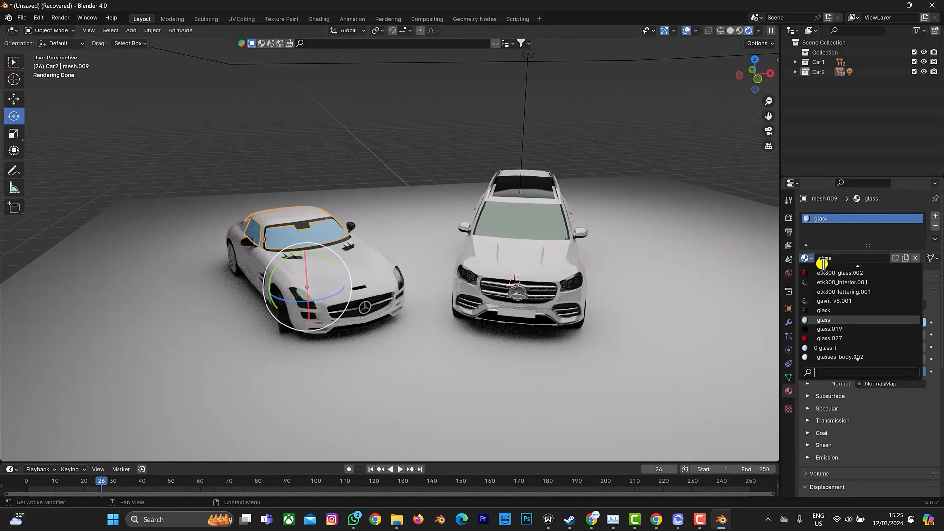
{"action": "type", "text": "gls"}
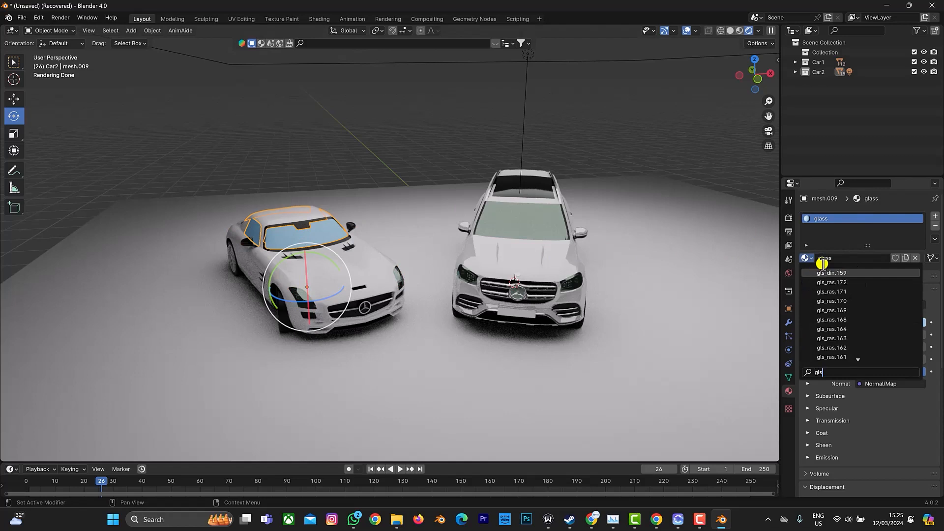
{"action": "type", "text": "_glass"}
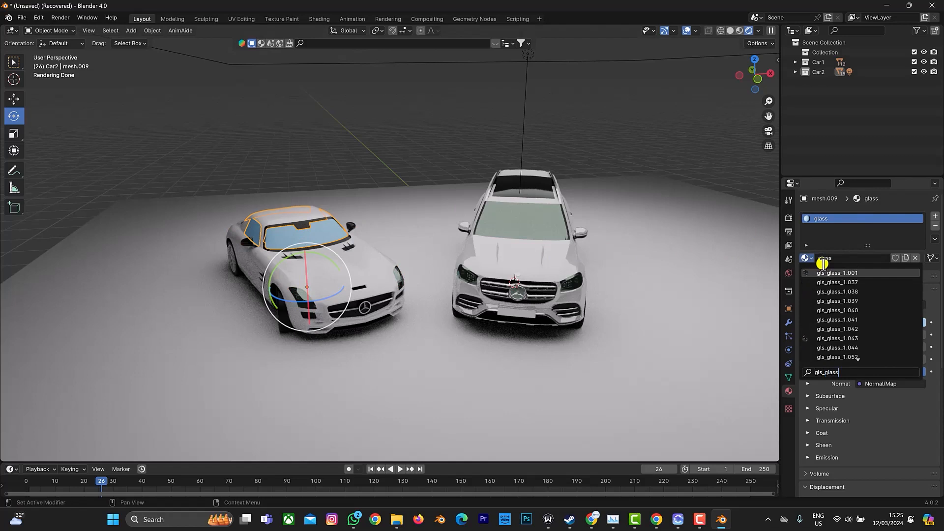
{"action": "left_click", "coordinate": [864, 272]}
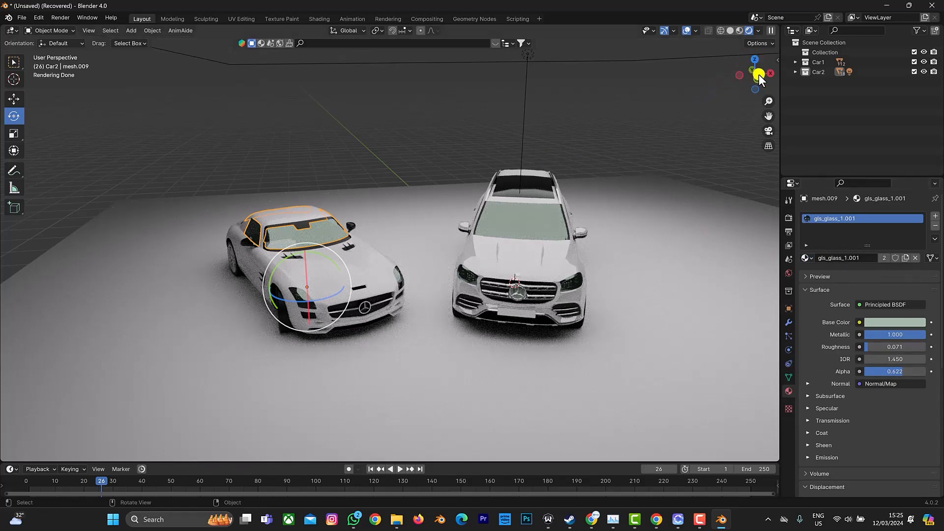
- Change the base color of the sports car's body paint to bright blue with hue 0.563 and saturation 0.980
{"action": "mouse_move", "coordinate": [742, 82]}
{"action": "left_mouse_down"}
{"action": "mouse_move", "coordinate": [734, 89]}
{"action": "mouse_move", "coordinate": [745, 82]}
{"action": "left_mouse_up"}
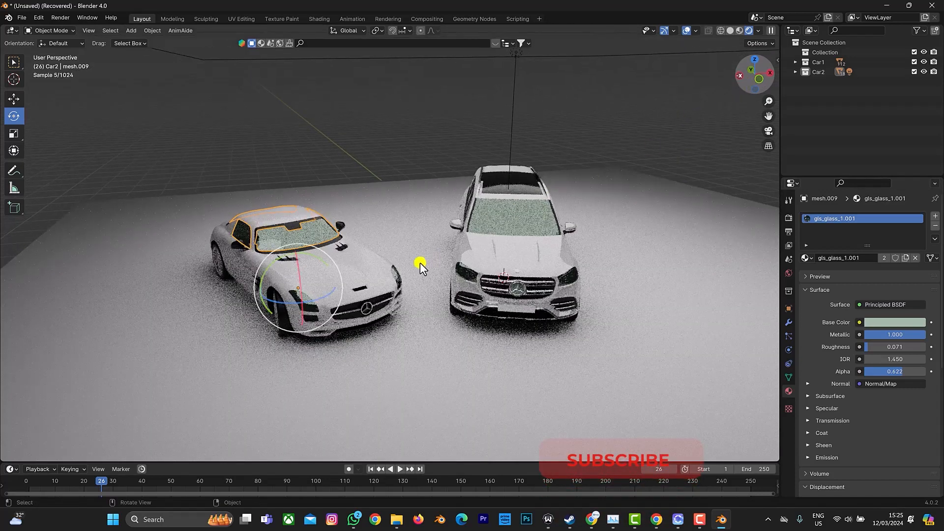
{"action": "left_click", "coordinate": [357, 268]}
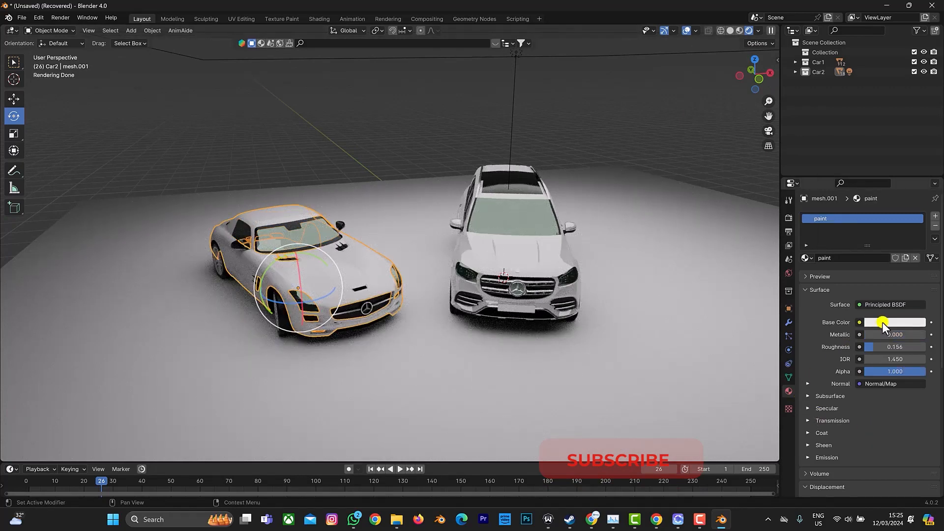
{"action": "left_click", "coordinate": [882, 322]}
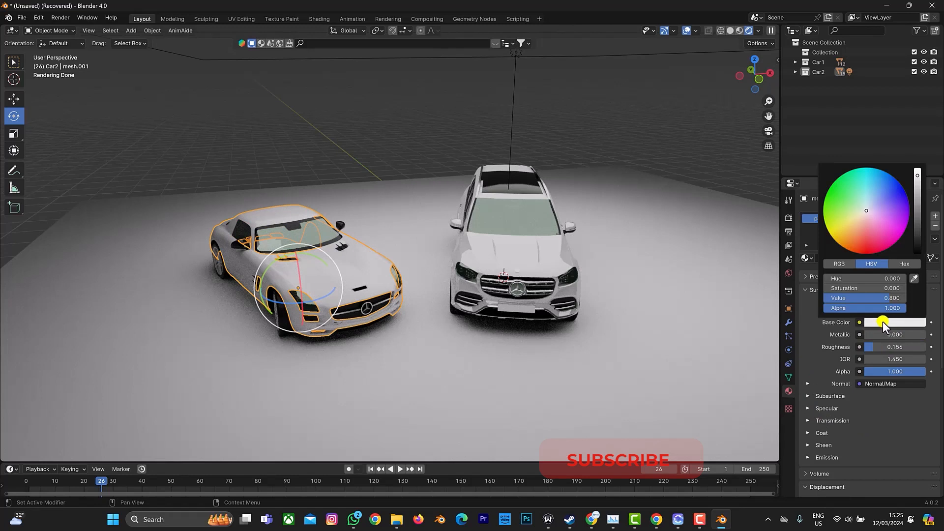
{"action": "left_click", "coordinate": [880, 213]}
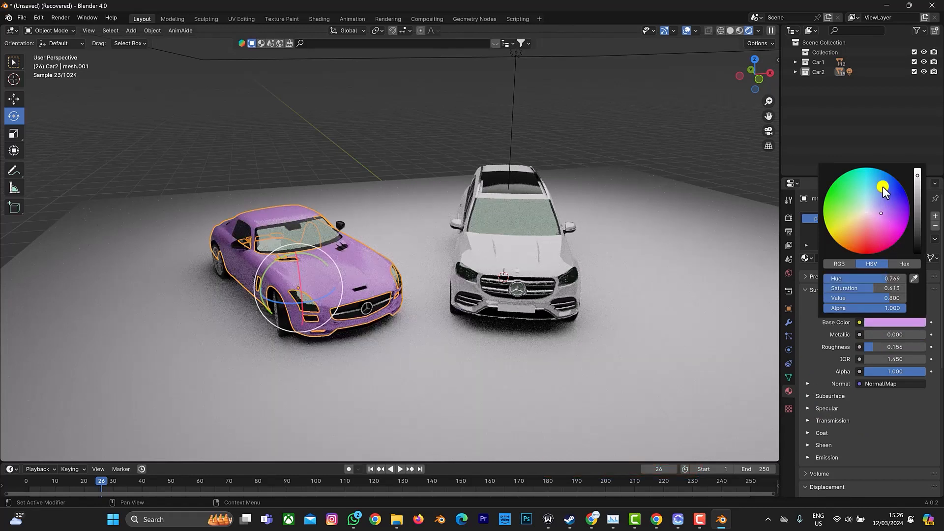
{"action": "left_click", "coordinate": [873, 175]}
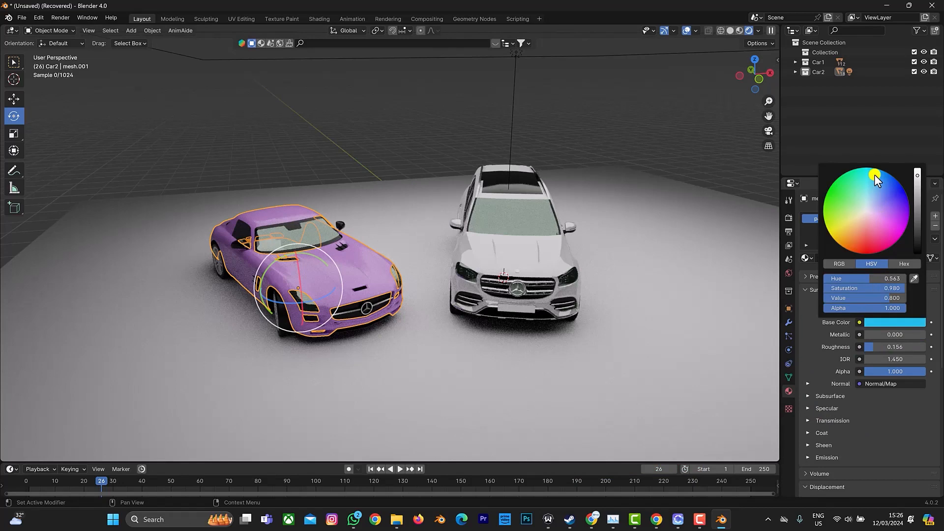
{"action": "left_click", "coordinate": [651, 192]}
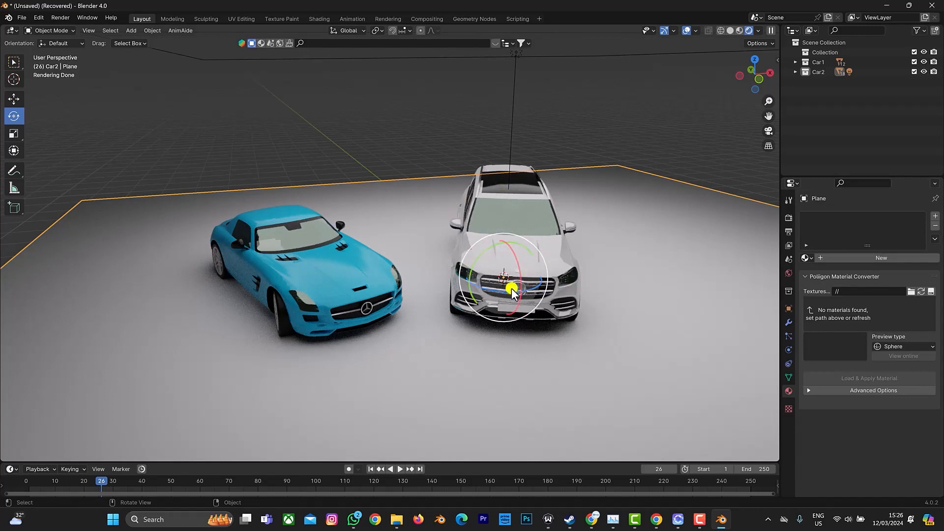
- Select the SUV's front bumper and set its gls_black_chrome.036 base color to bright green with hue 0.394 and saturation 0.934
{"action": "left_click", "coordinate": [493, 283]}
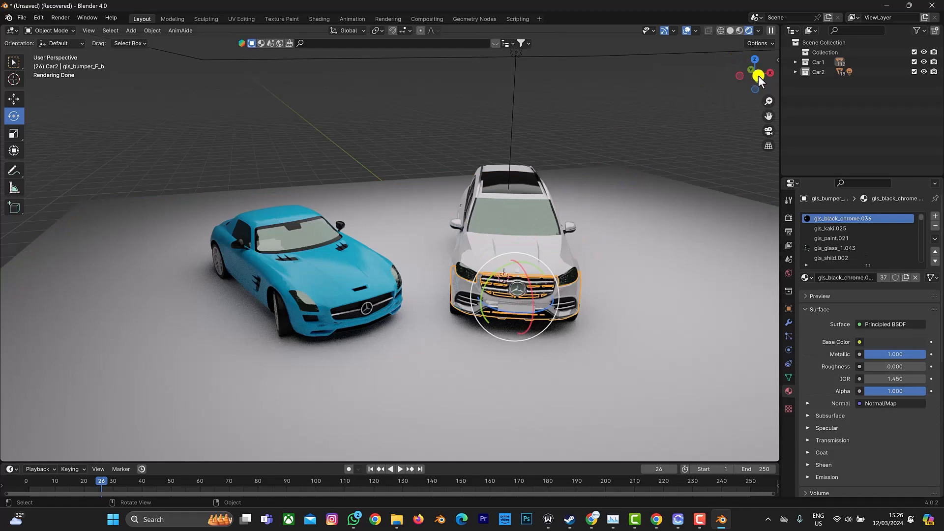
{"action": "left_click_drag", "start_coordinate": [737, 78], "coordinate": [723, 80]}
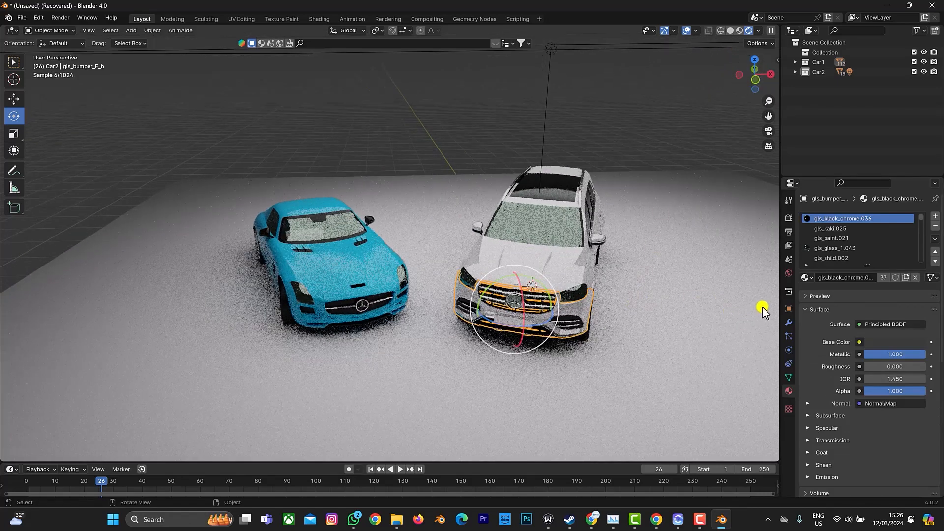
{"action": "left_click", "coordinate": [891, 341]}
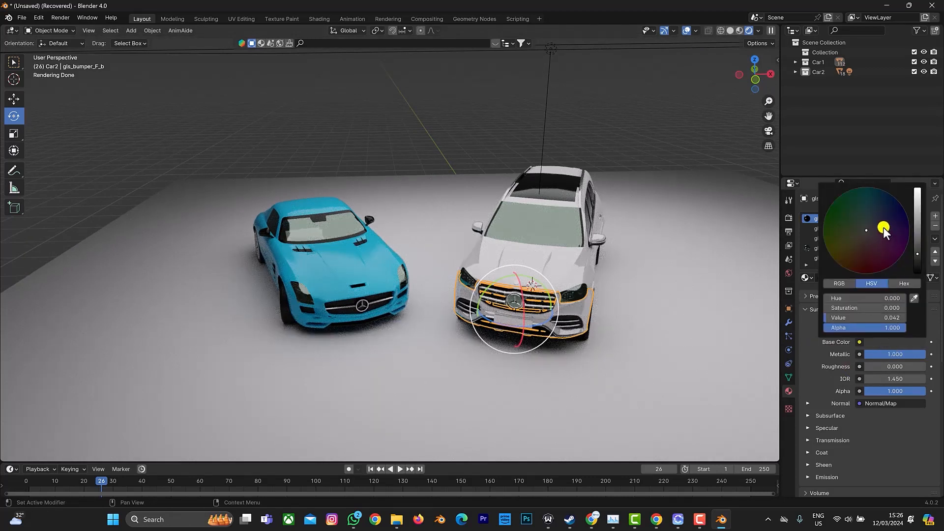
{"action": "left_click", "coordinate": [849, 199]}
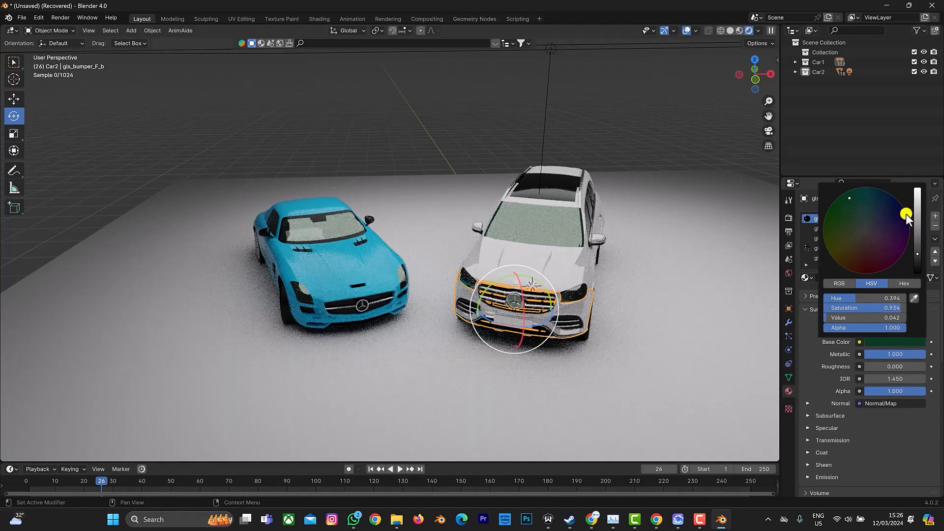
{"action": "left_click", "coordinate": [916, 195]}
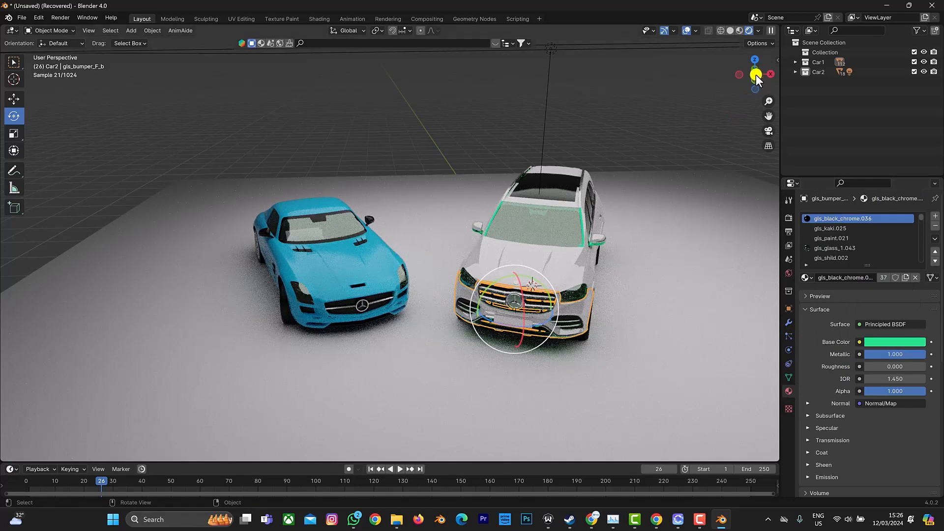
- Switch the bumper's gls_black_chrome.036 surface to Emission and give it a slightly darkened golden yellow with hue 0.110 and saturation 0.934
{"action": "left_click_drag", "start_coordinate": [760, 57], "coordinate": [6, 64]}
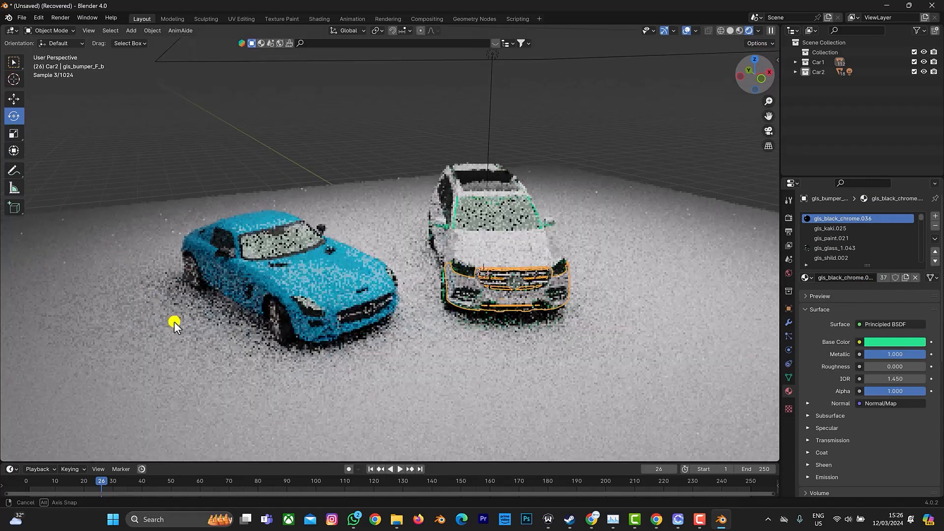
{"action": "left_click", "coordinate": [868, 325]}
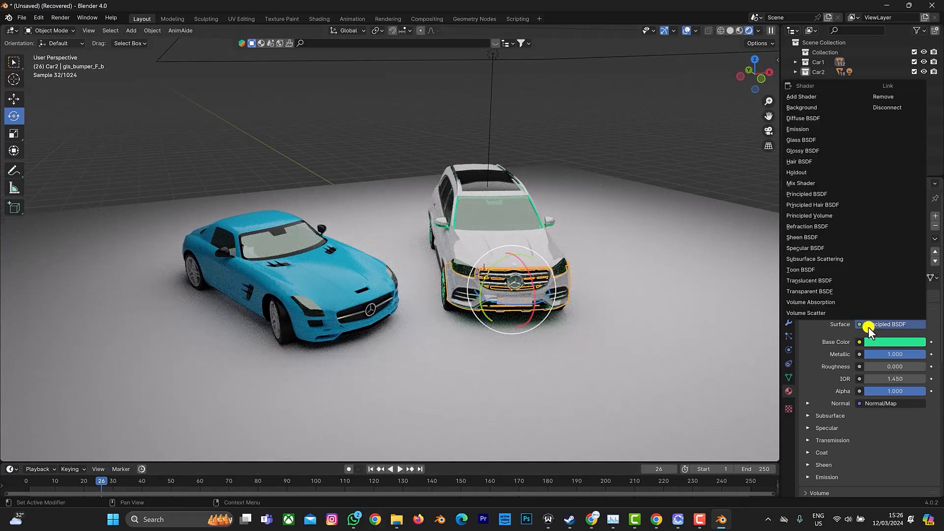
{"action": "left_click", "coordinate": [817, 127]}
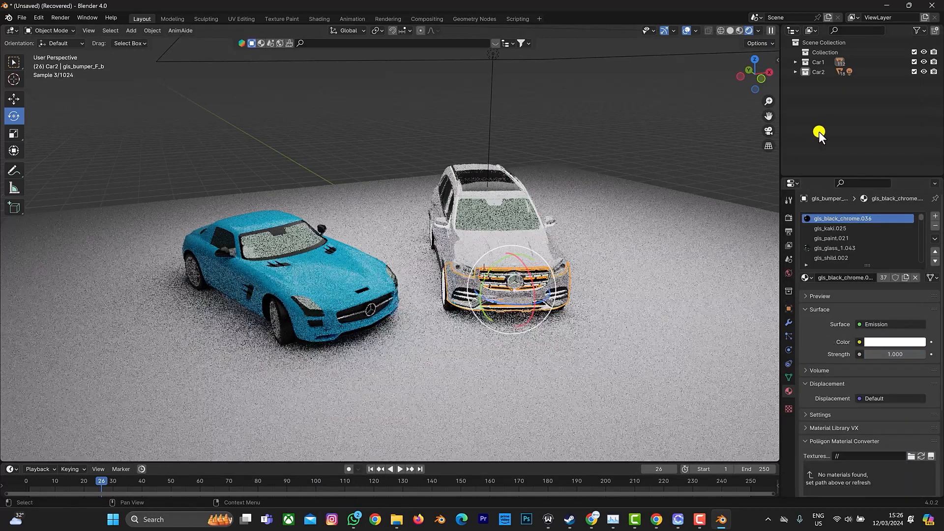
{"action": "left_click", "coordinate": [880, 343]}
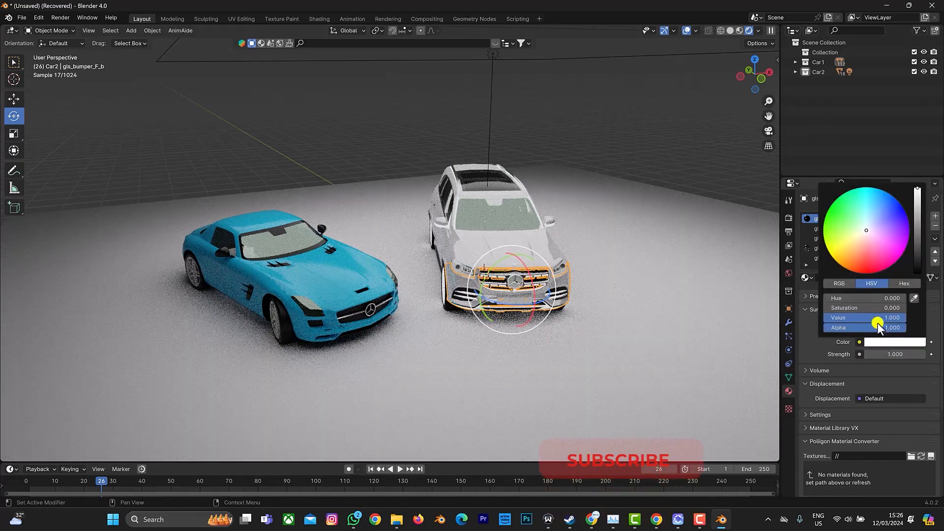
{"action": "left_click", "coordinate": [845, 240]}
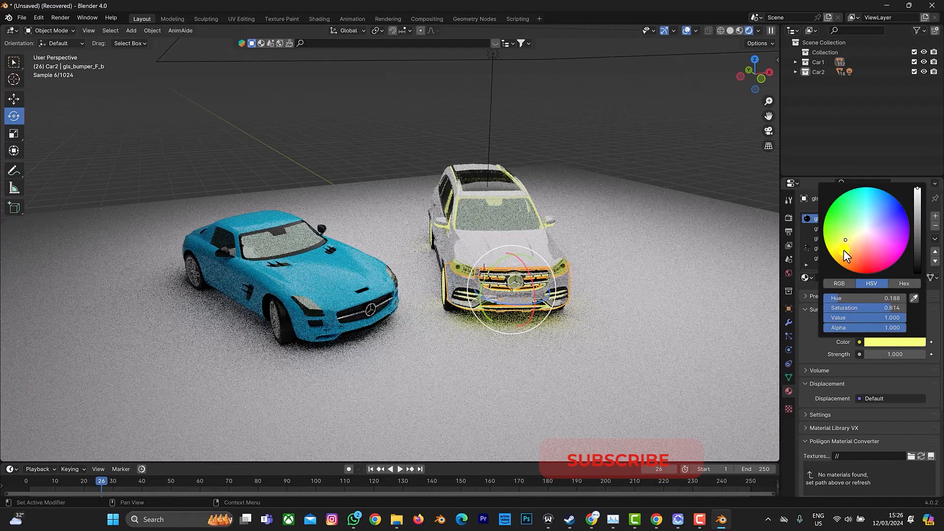
{"action": "left_click", "coordinate": [828, 270]}
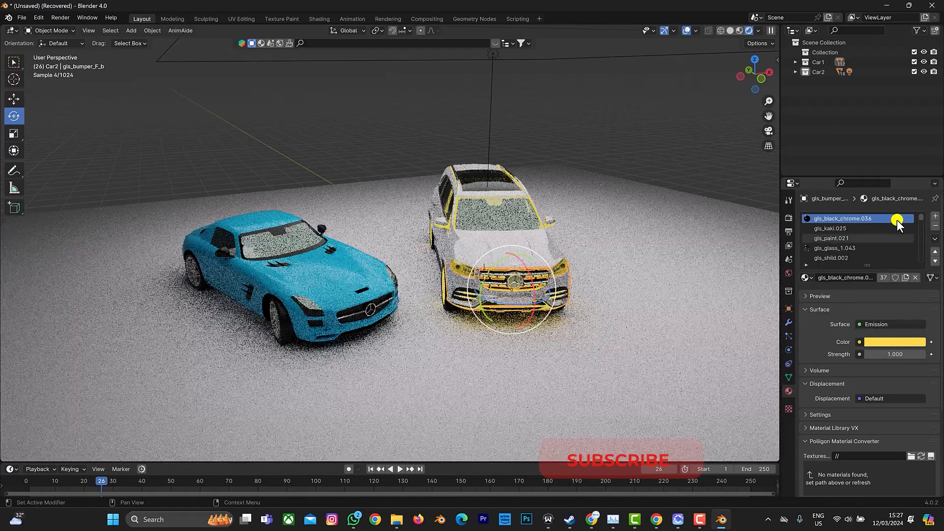
{"action": "left_click", "coordinate": [910, 342]}
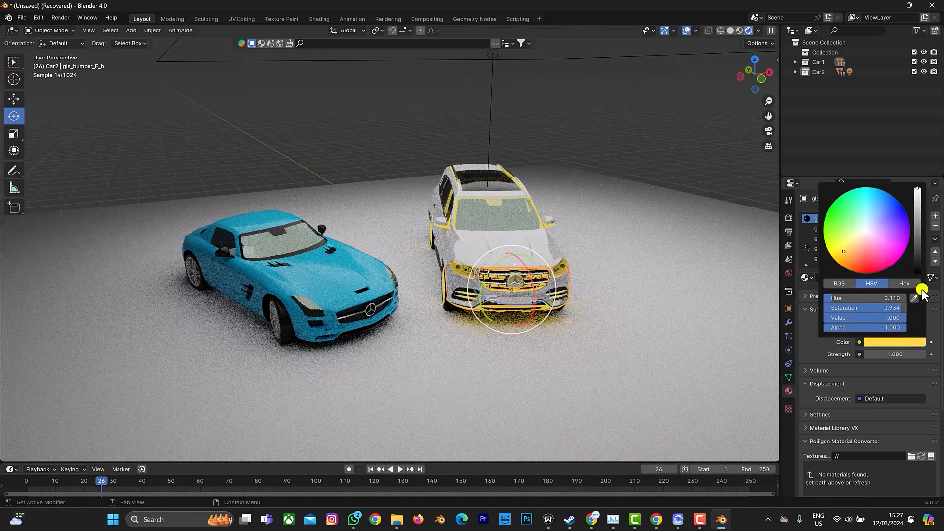
{"action": "left_click", "coordinate": [917, 211]}
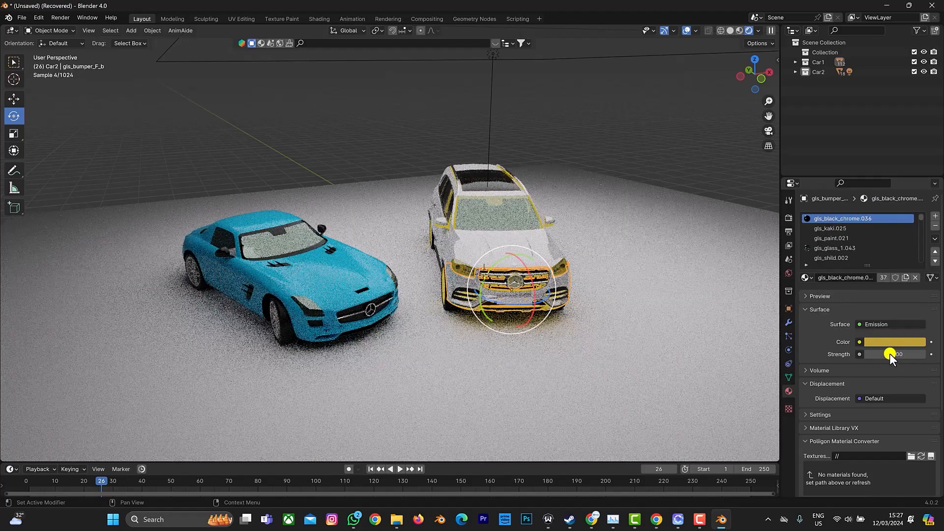
- Set the bumper material's emission strength to 3 and switch the viewport to solid shading
{"action": "left_click", "coordinate": [889, 353]}
{"action": "left_click", "coordinate": [884, 354]}
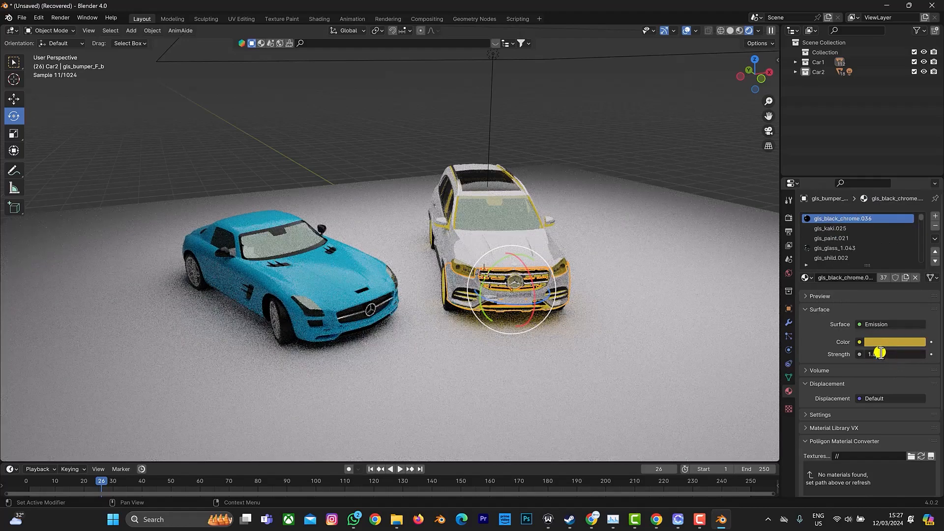
{"action": "key", "text": "BackSpace"}
{"action": "key", "text": "BackSpace"}
{"action": "key", "text": "BackSpace"}
{"action": "type", "text": "3"}
{"action": "key", "text": "Return"}
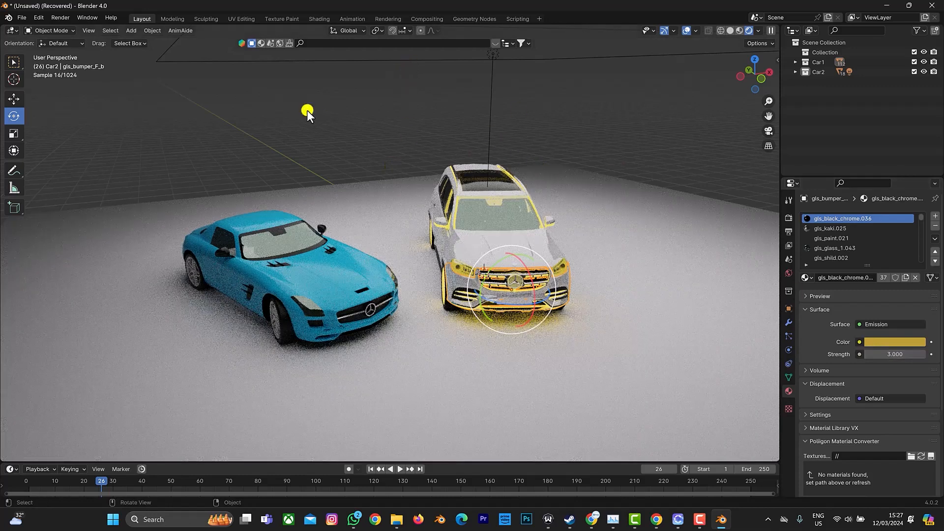
{"action": "left_click", "coordinate": [730, 31]}
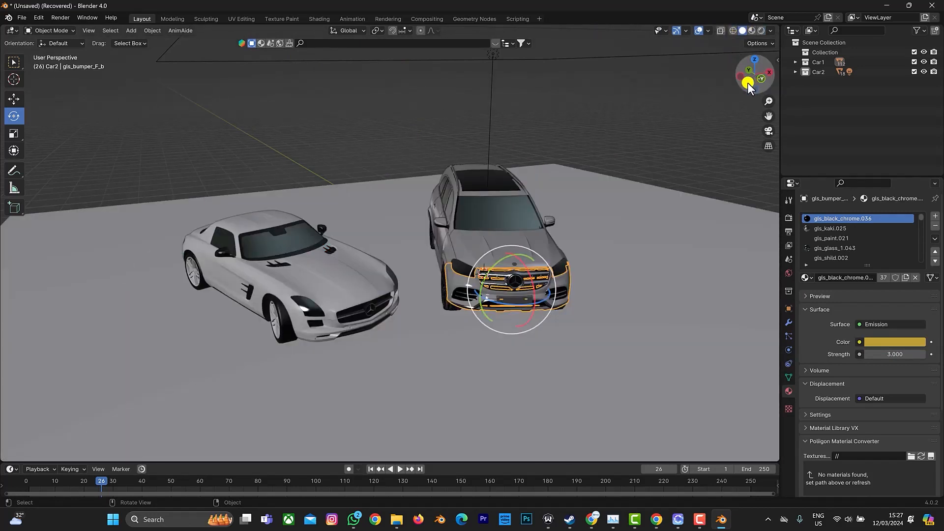
- Move the mesh object and the Area light from the Car2 collection into the general Collection
{"action": "left_click_drag", "start_coordinate": [752, 78], "coordinate": [618, 344]}
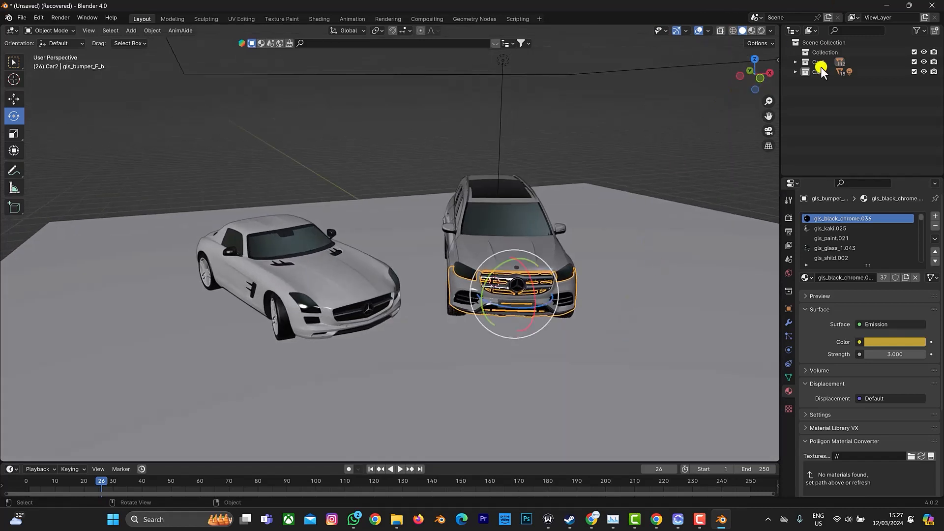
{"action": "left_click", "coordinate": [653, 349]}
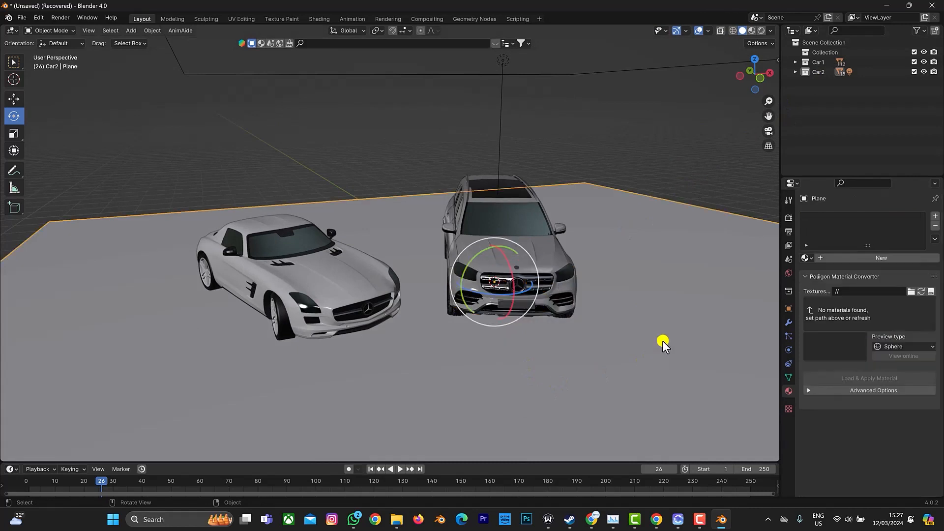
{"action": "left_click", "coordinate": [796, 72]}
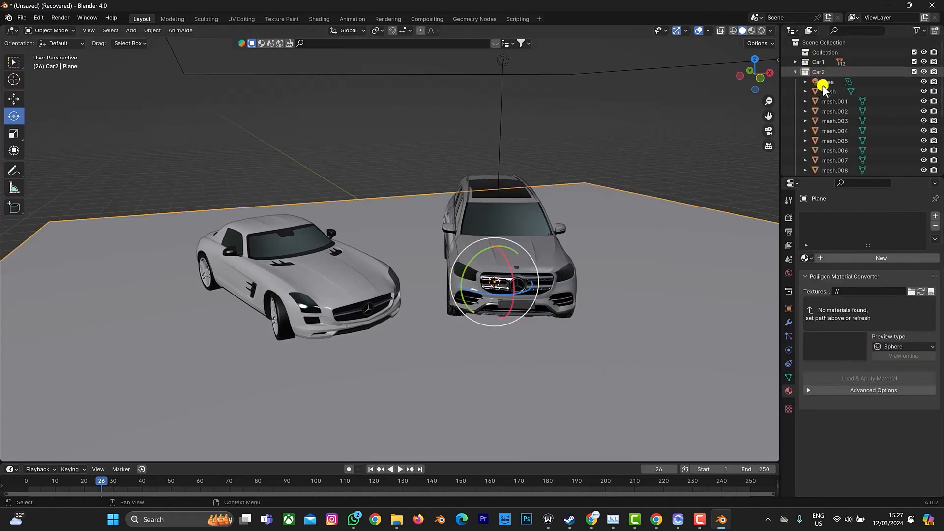
{"action": "left_click_drag", "start_coordinate": [828, 90], "coordinate": [832, 53]}
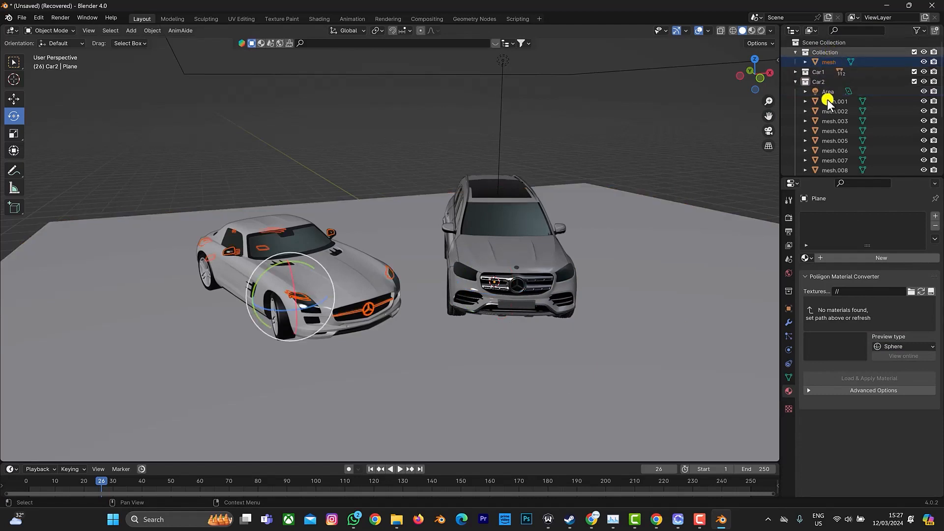
{"action": "left_click_drag", "start_coordinate": [824, 92], "coordinate": [834, 48]}
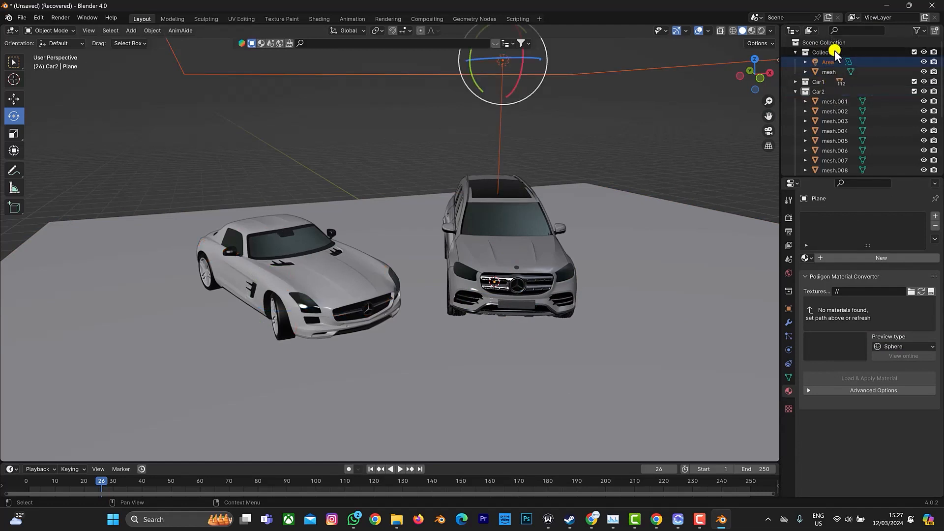
{"action": "left_click", "coordinate": [834, 51]}
{"action": "left_click", "coordinate": [795, 91]}
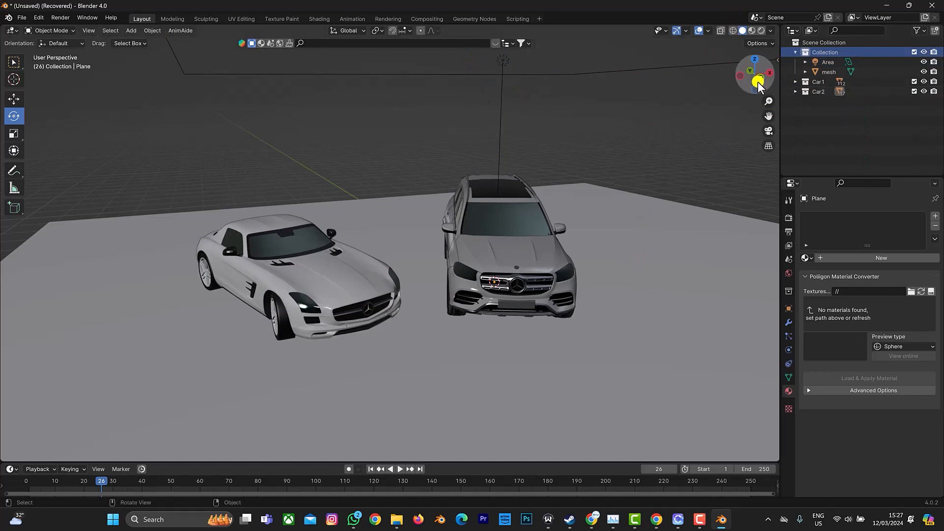
- Hide the mesh object in Collection and the floor plane under the cars
{"action": "left_click_drag", "start_coordinate": [756, 80], "coordinate": [725, 50]}
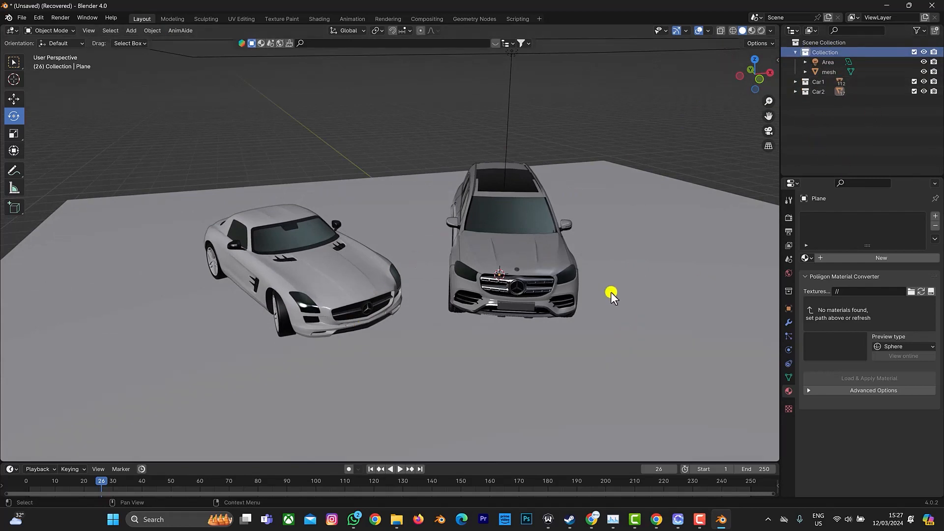
{"action": "left_click", "coordinate": [630, 284]}
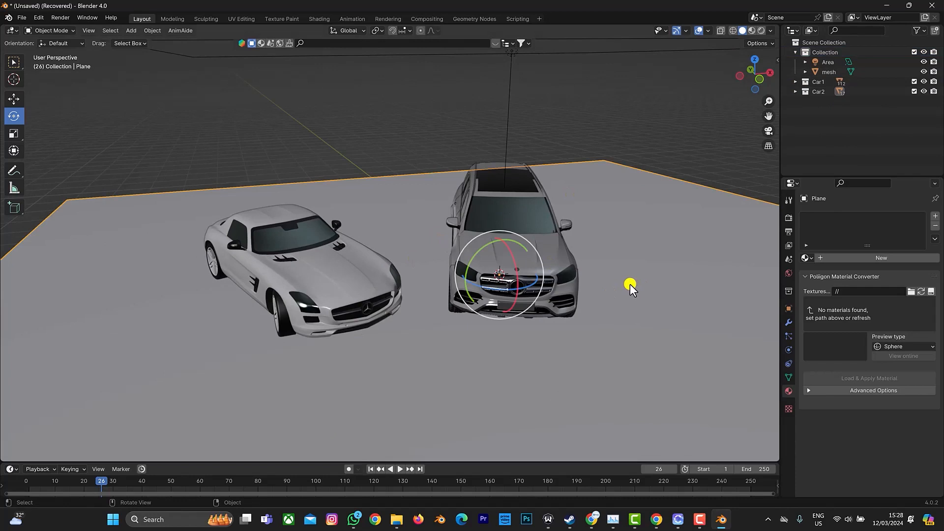
{"action": "left_click", "coordinate": [923, 72]}
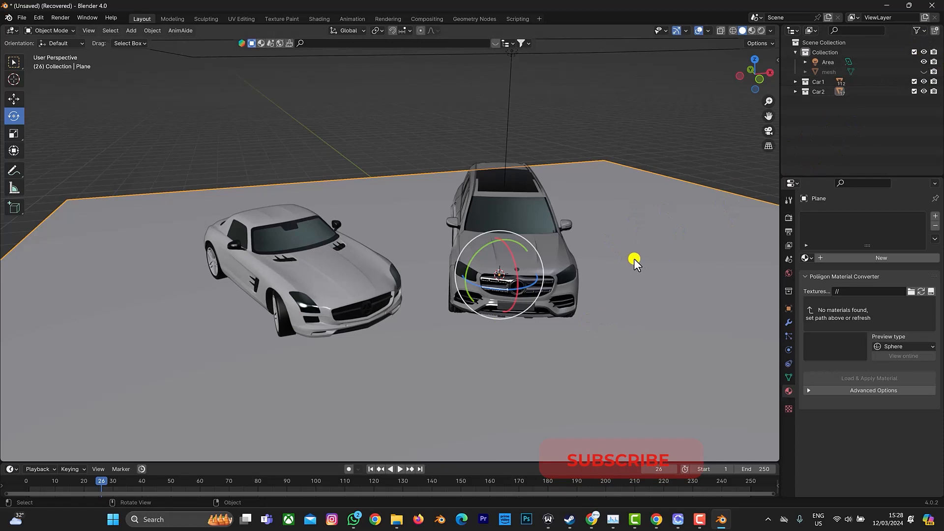
{"action": "key", "text": "h"}
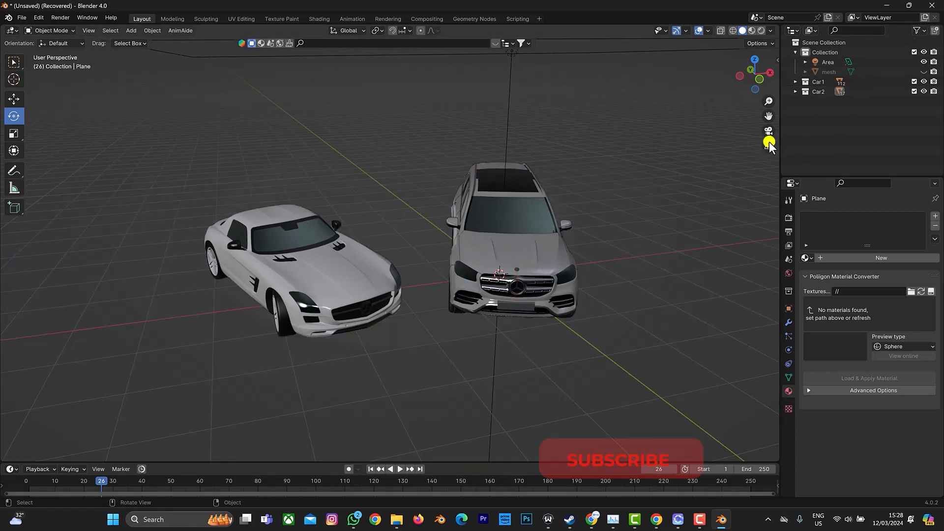
- Add a cube at the 3D cursor and enlarge it uniformly by about 2.3 and again by about 1.8
{"action": "scroll", "coordinate": [588, 294], "scroll_direction": "down", "scroll_amount": 3}
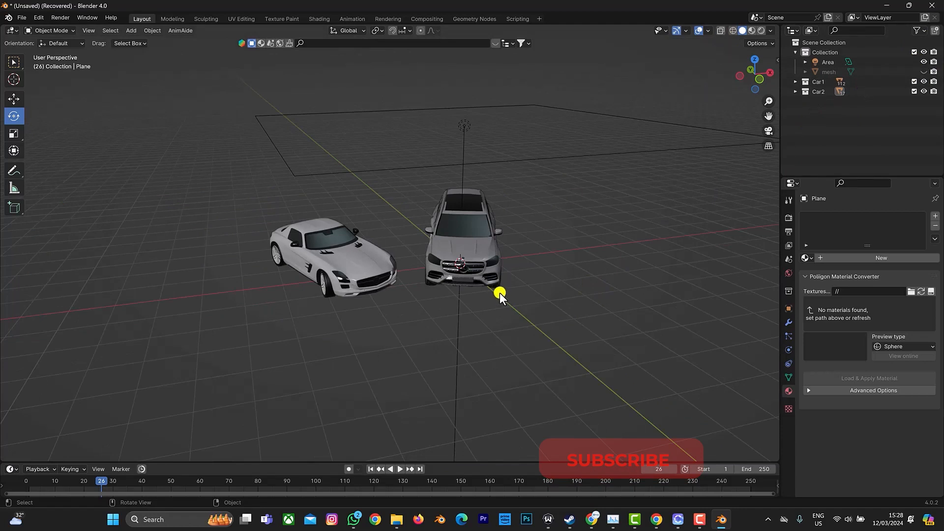
{"action": "key", "text": "shift+a"}
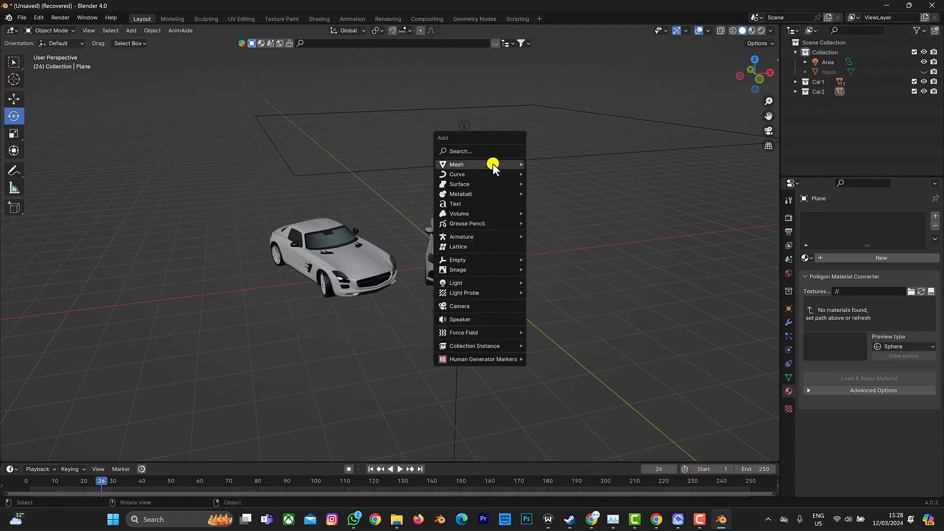
{"action": "mouse_move", "coordinate": [495, 167]}
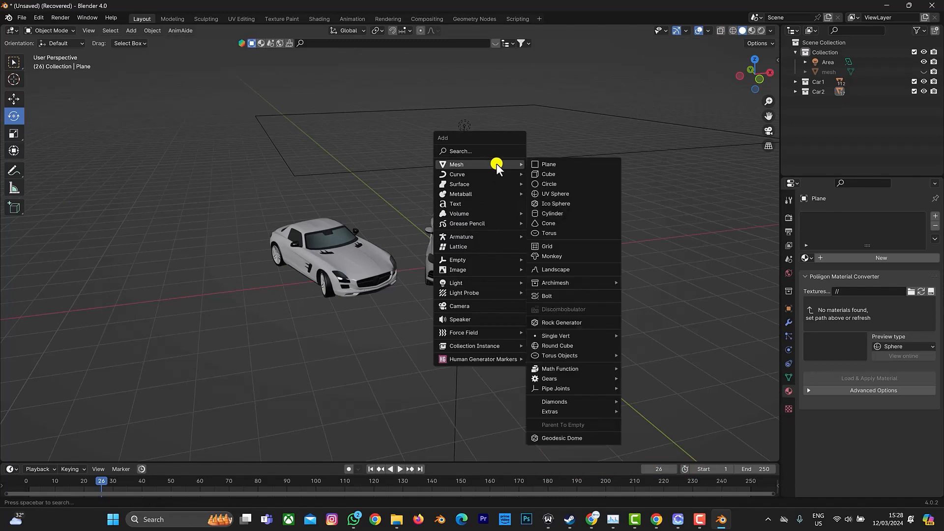
{"action": "left_click", "coordinate": [547, 174]}
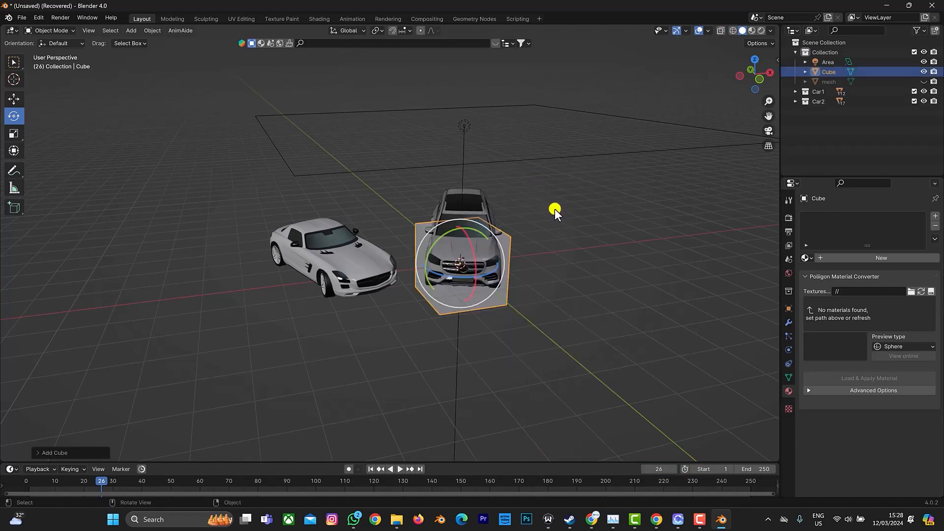
{"action": "key", "text": "s"}
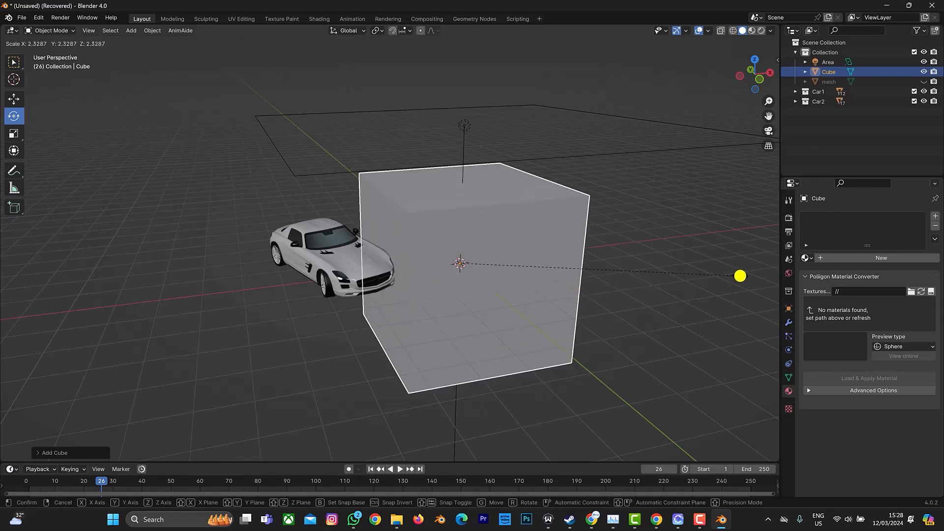
{"action": "left_click", "coordinate": [731, 276]}
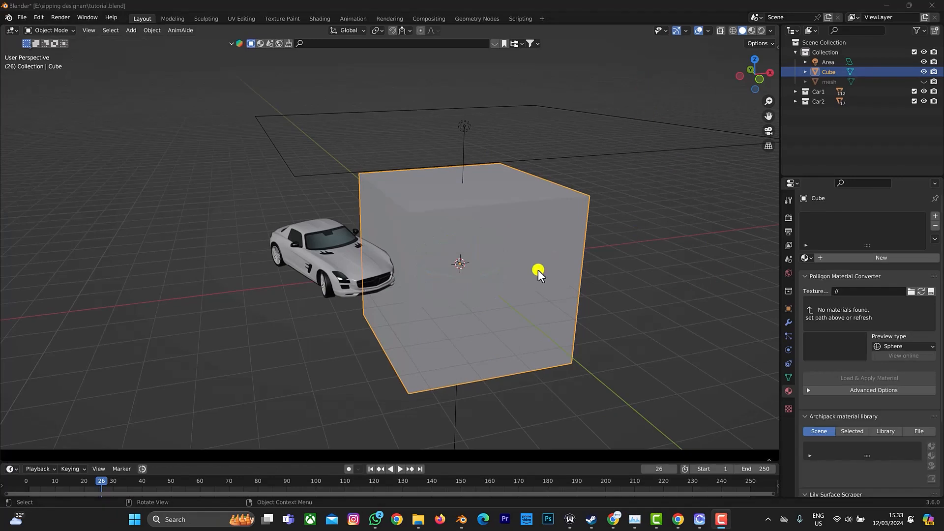
{"action": "key", "text": "s"}
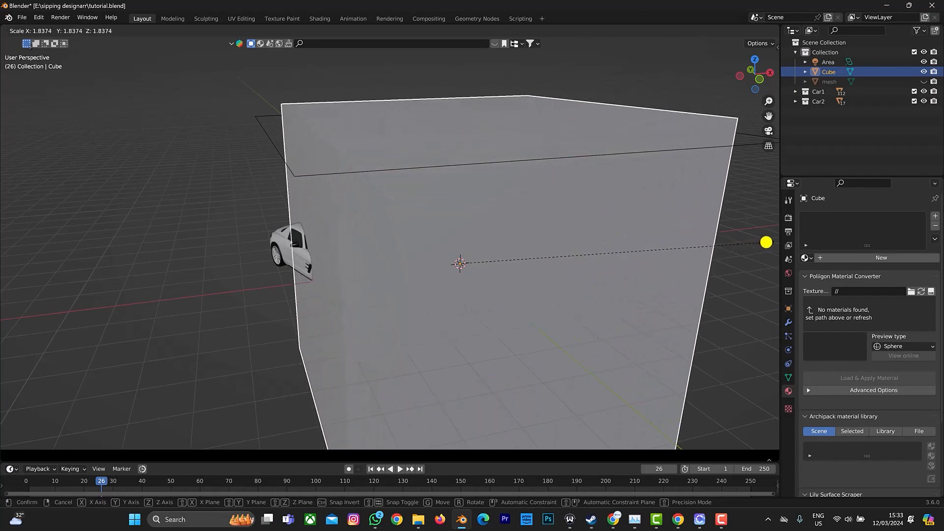
{"action": "left_click", "coordinate": [766, 242]}
- Make the cube see-through with X-ray in solid shading to reveal the cars inside
{"action": "scroll", "coordinate": [713, 226], "scroll_direction": "down", "scroll_amount": 3}
{"action": "scroll", "coordinate": [713, 225], "scroll_direction": "down", "scroll_amount": 1}
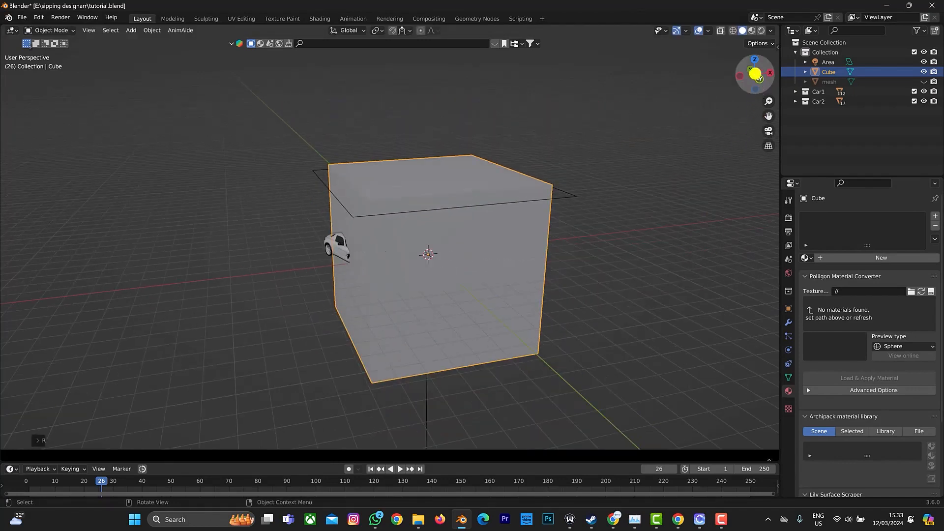
{"action": "left_click_drag", "start_coordinate": [752, 73], "coordinate": [627, 57]}
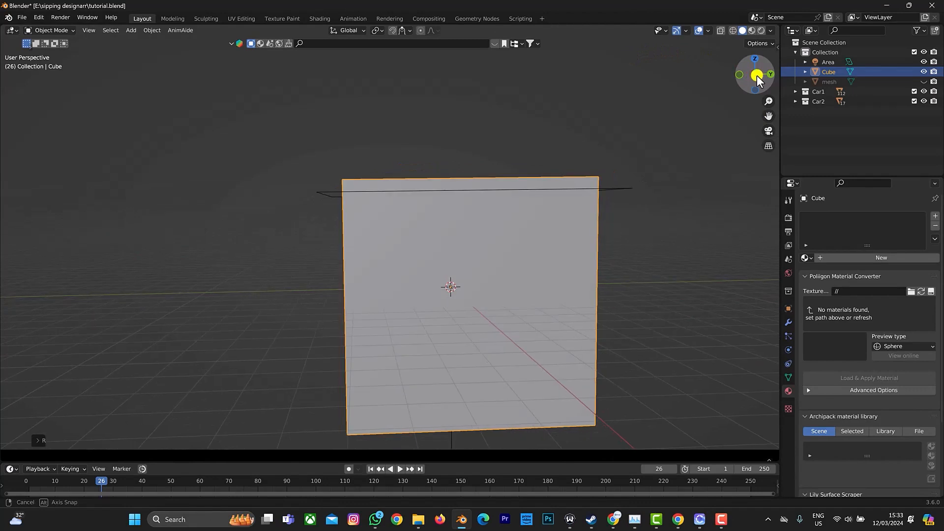
{"action": "left_click", "coordinate": [730, 31]}
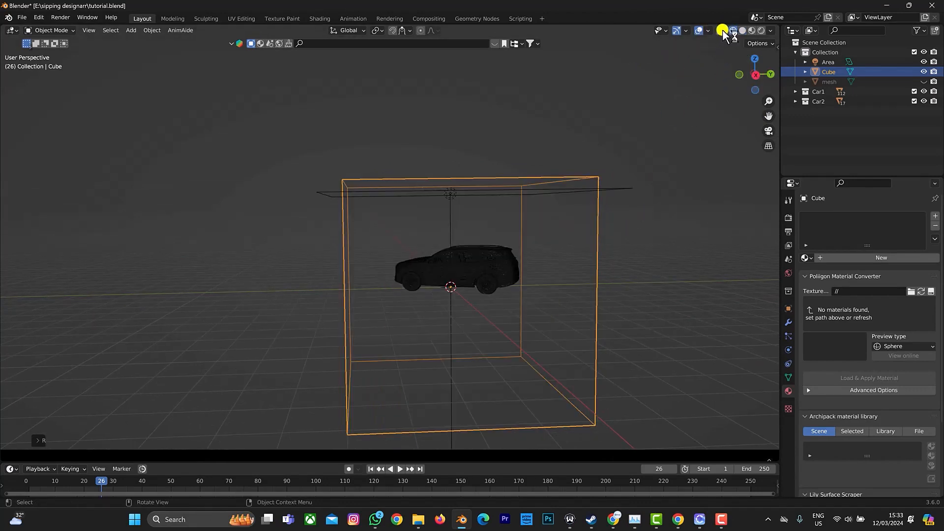
{"action": "left_click", "coordinate": [742, 30]}
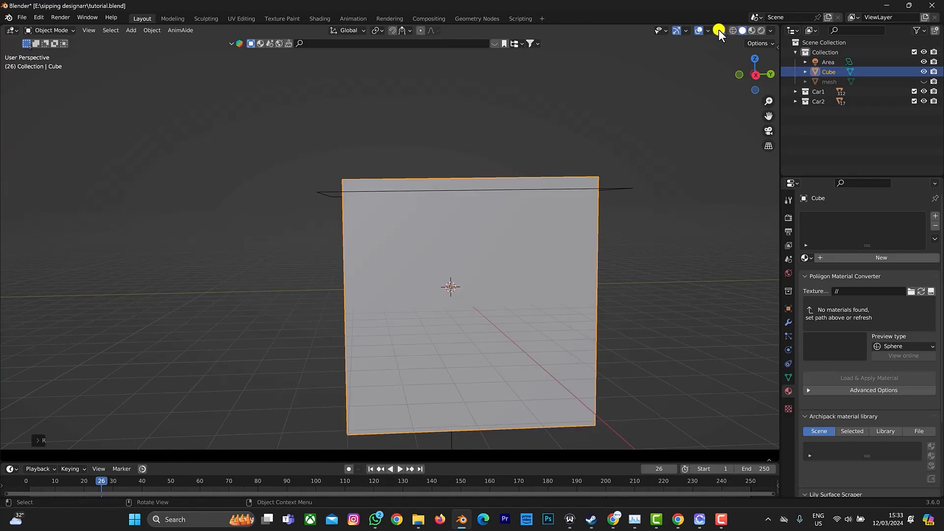
{"action": "left_click", "coordinate": [720, 30]}
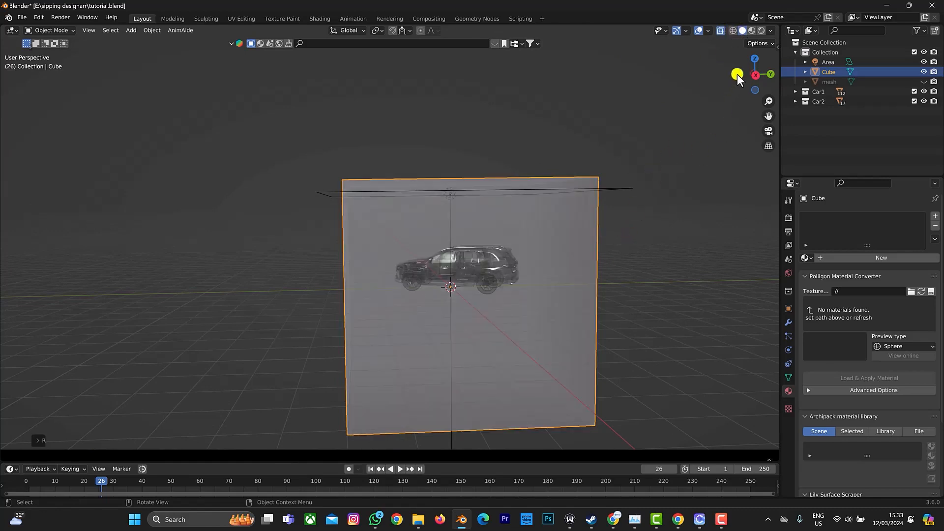
- In the right orthographic view, raise the cube along Z until its base sits at ground level under the SUV
{"action": "left_click", "coordinate": [754, 73]}
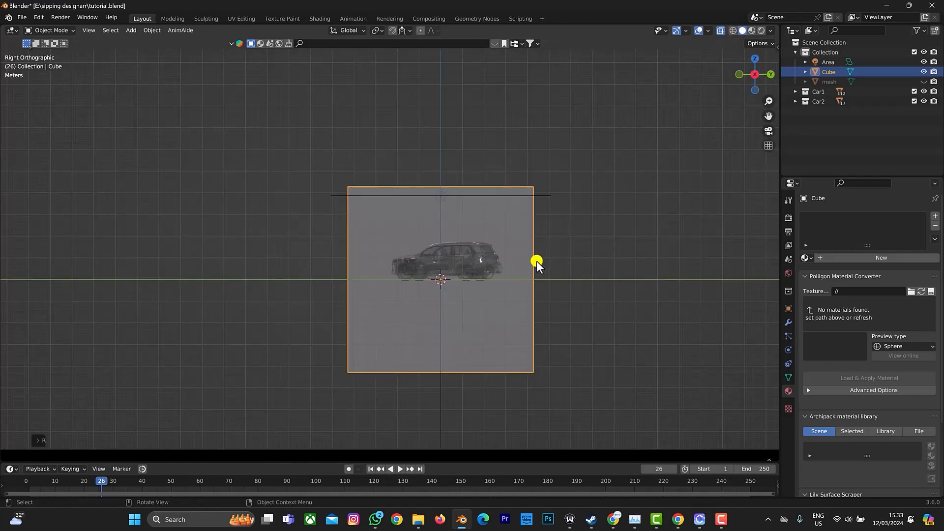
{"action": "key", "text": "g"}
{"action": "key", "text": "z"}
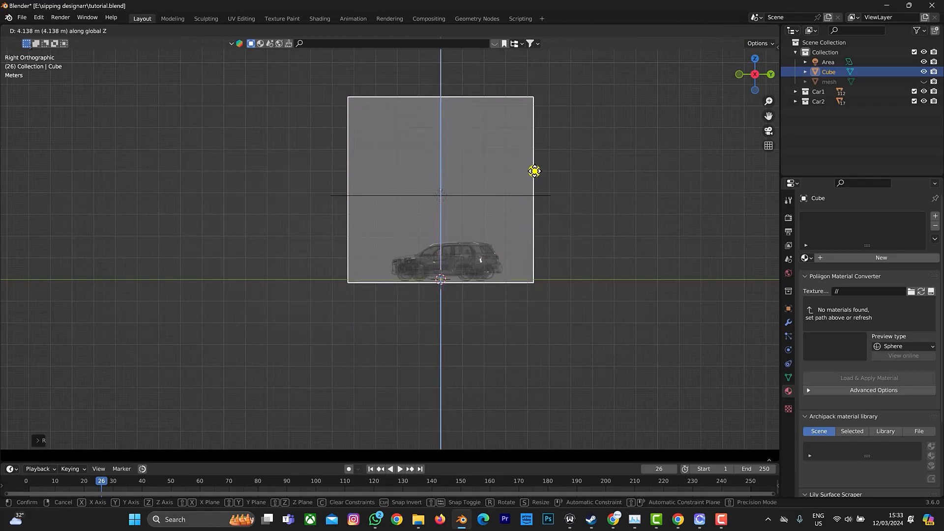
{"action": "left_click", "coordinate": [535, 168]}
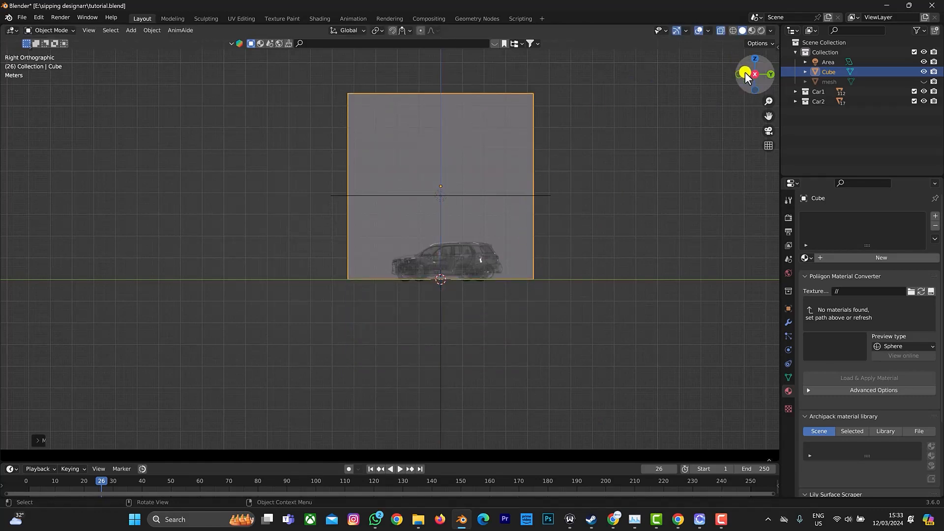
- Stretch the cube along X to about twice its width and shift it about 1.9 m in negative X around both cars
{"action": "left_click_drag", "start_coordinate": [745, 72], "coordinate": [72, 80]}
{"action": "key", "text": "s"}
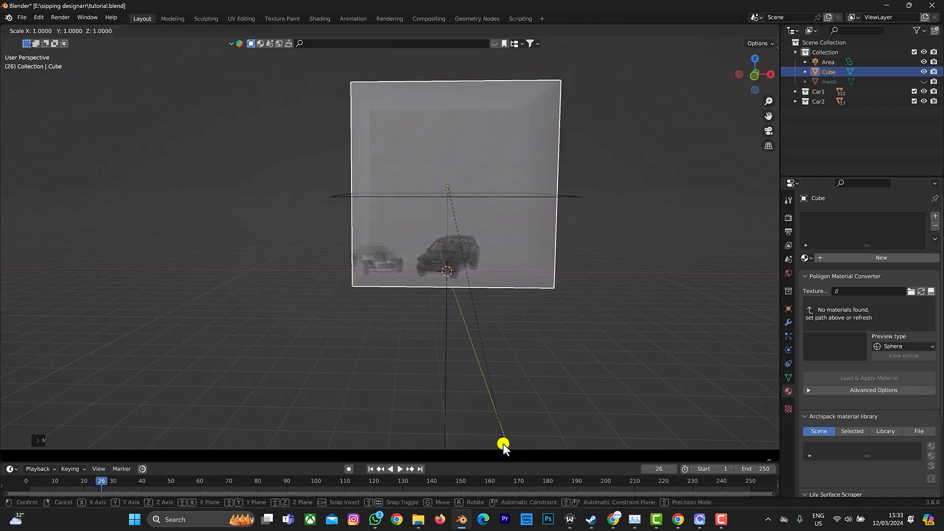
{"action": "key", "text": "x"}
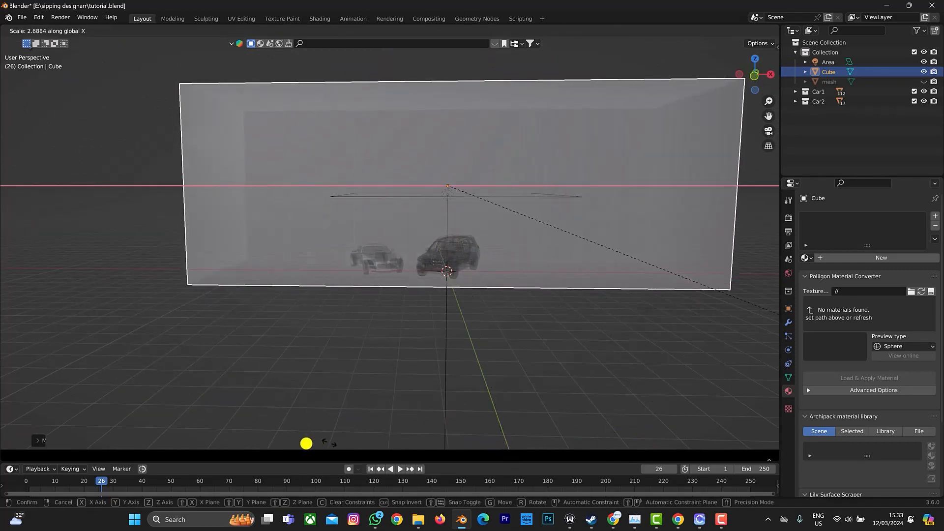
{"action": "left_click", "coordinate": [120, 50]}
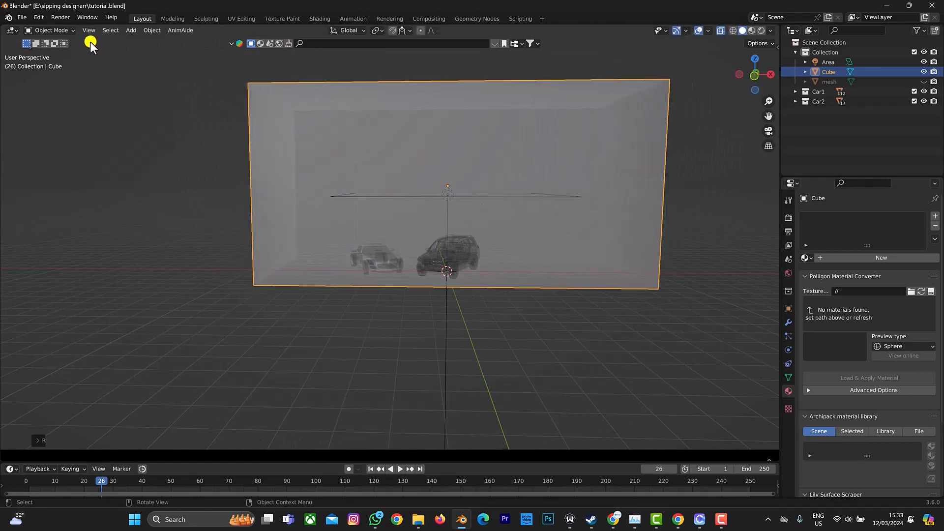
{"action": "key", "text": "g"}
{"action": "key", "text": "x"}
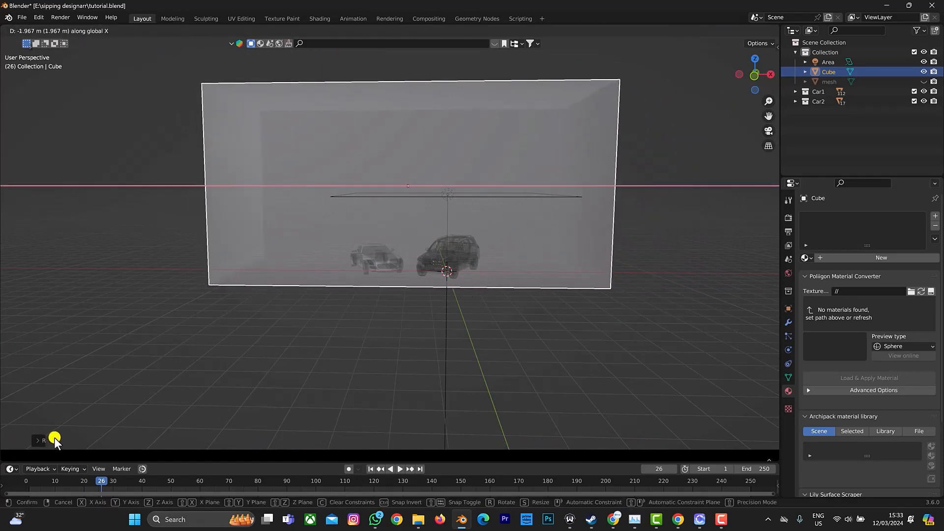
{"action": "left_click", "coordinate": [56, 438]}
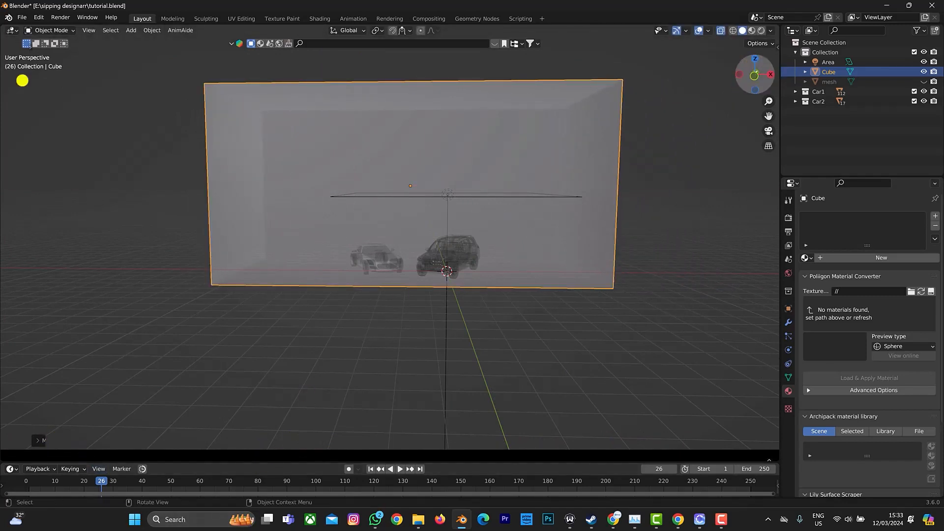
- Stretch the cube along Y by about 2 and shift it about 3.1 m in negative Y to leave space in front of the cars
{"action": "middle_click_drag", "start_coordinate": [22, 80], "coordinate": [635, 314]}
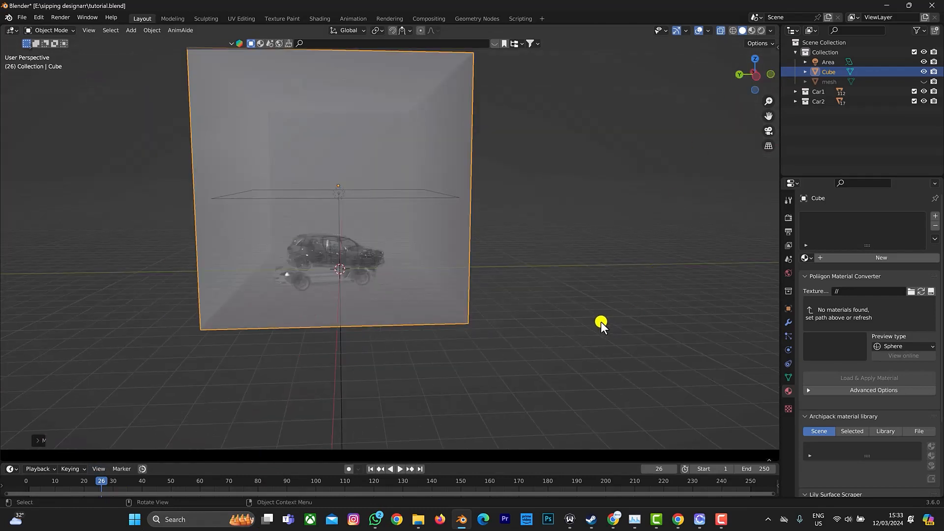
{"action": "key", "text": "s"}
{"action": "key", "text": "y"}
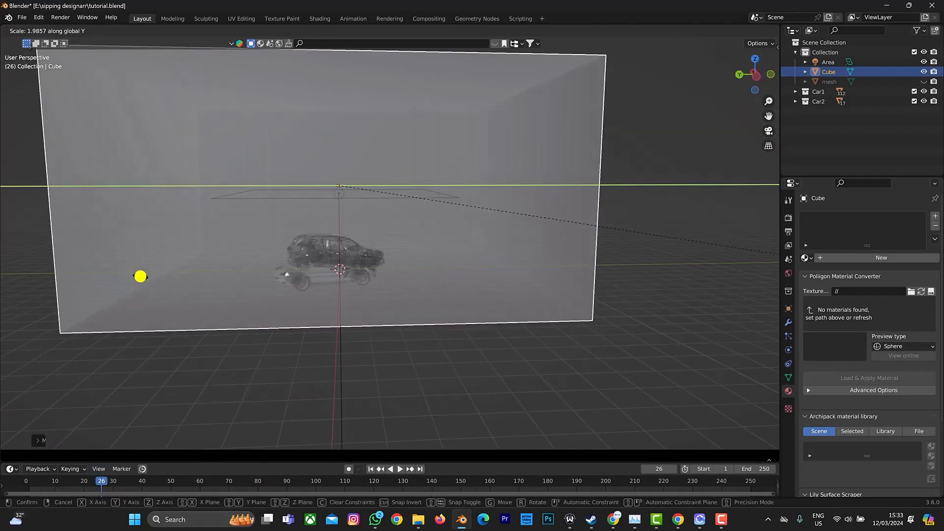
{"action": "left_click", "coordinate": [56, 284]}
{"action": "key", "text": "g"}
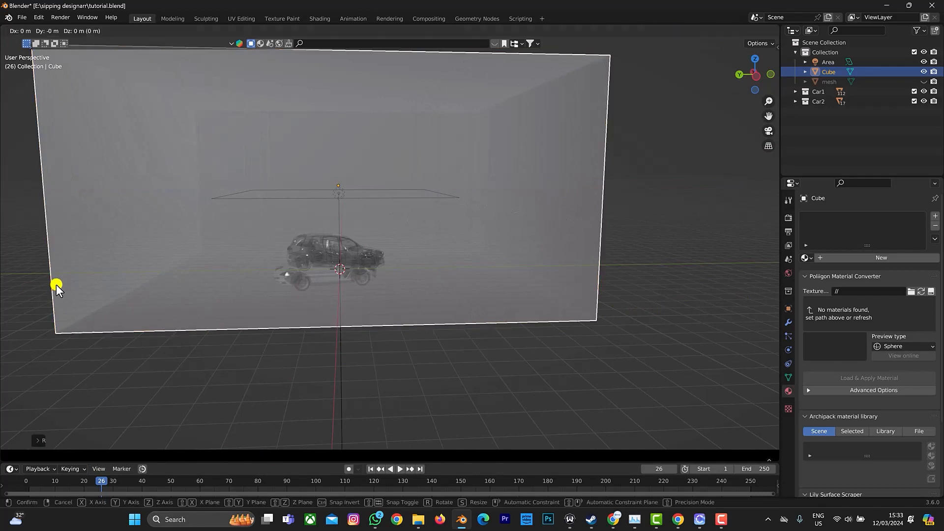
{"action": "key", "text": "y"}
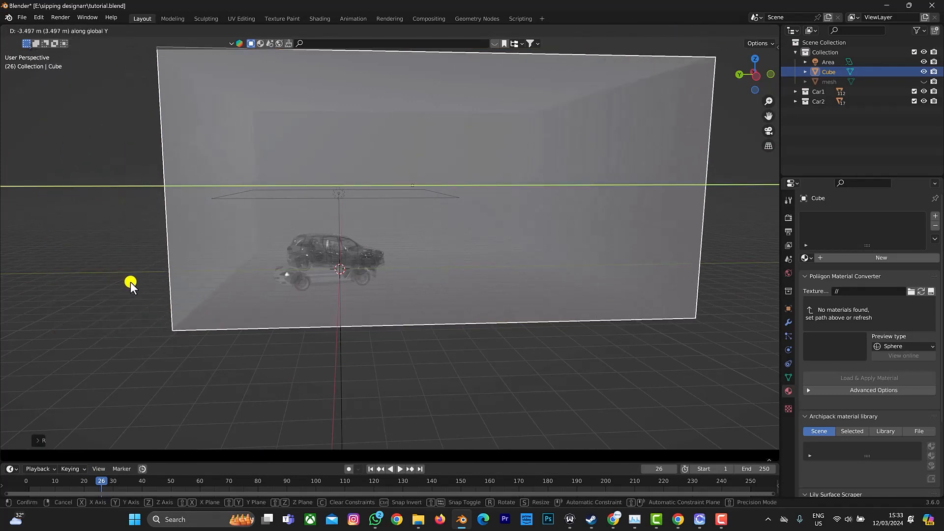
{"action": "left_click", "coordinate": [122, 281]}
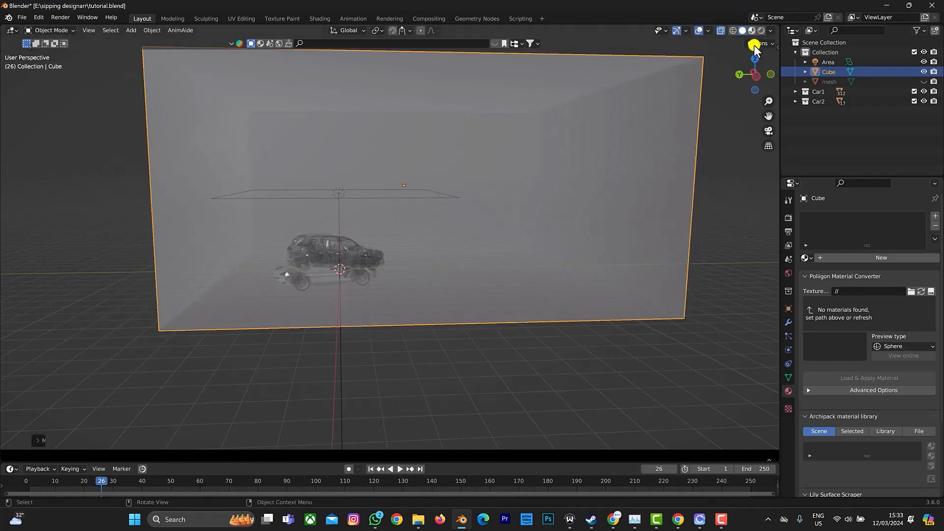
- In the front orthographic view, scale the cube along Z to about 0.6 and lower it until its base meets the ground
{"action": "left_click_drag", "start_coordinate": [757, 78], "coordinate": [630, 94]}
{"action": "left_click_drag", "start_coordinate": [753, 69], "coordinate": [2, 37]}
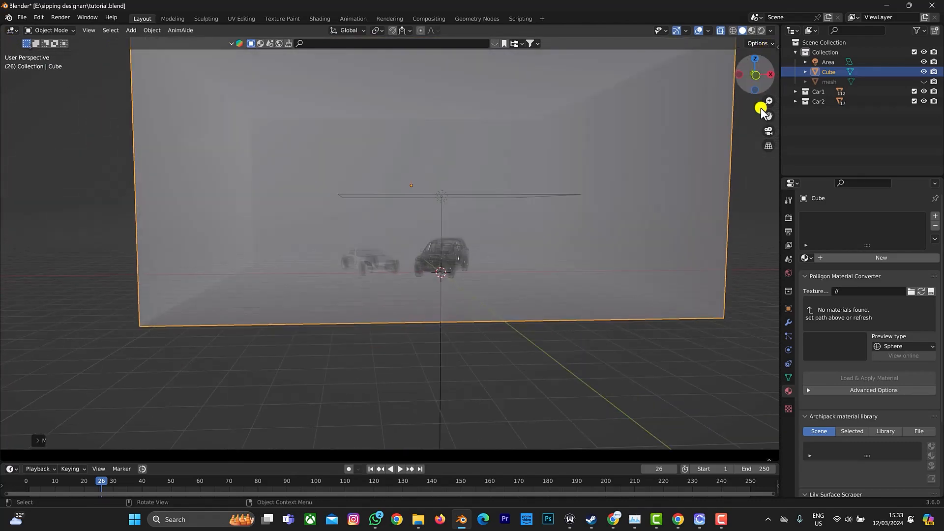
{"action": "left_click_drag", "start_coordinate": [768, 117], "coordinate": [761, 179]}
{"action": "mouse_move", "coordinate": [757, 78]}
{"action": "left_mouse_down"}
{"action": "mouse_move", "coordinate": [764, 82]}
{"action": "mouse_move", "coordinate": [748, 76]}
{"action": "mouse_move", "coordinate": [749, 91]}
{"action": "mouse_move", "coordinate": [685, 124]}
{"action": "mouse_move", "coordinate": [731, 120]}
{"action": "mouse_move", "coordinate": [747, 64]}
{"action": "mouse_move", "coordinate": [751, 75]}
{"action": "left_mouse_up"}
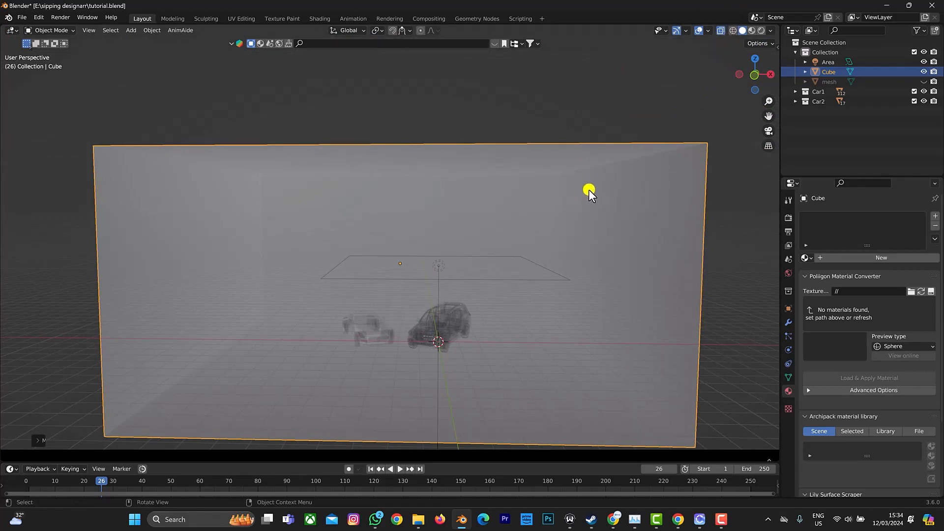
{"action": "left_click", "coordinate": [755, 74]}
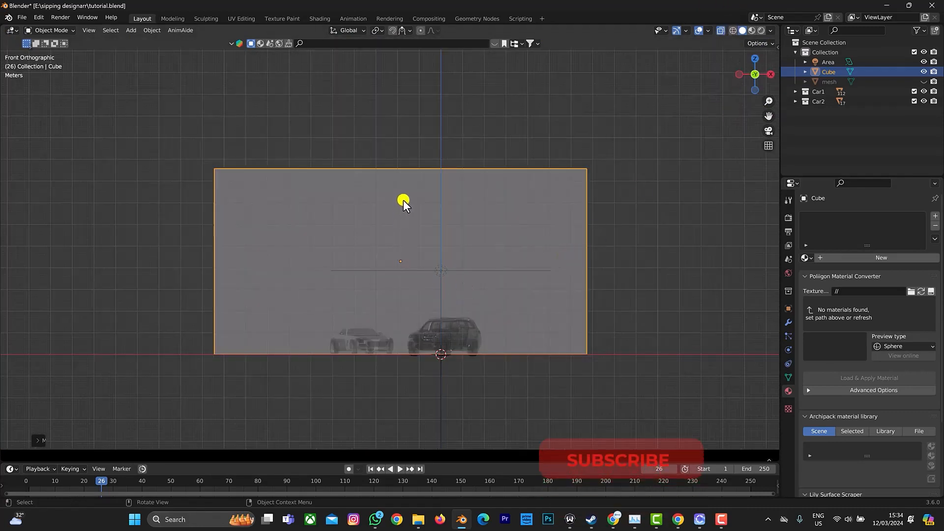
{"action": "key", "text": "s"}
{"action": "key", "text": "z"}
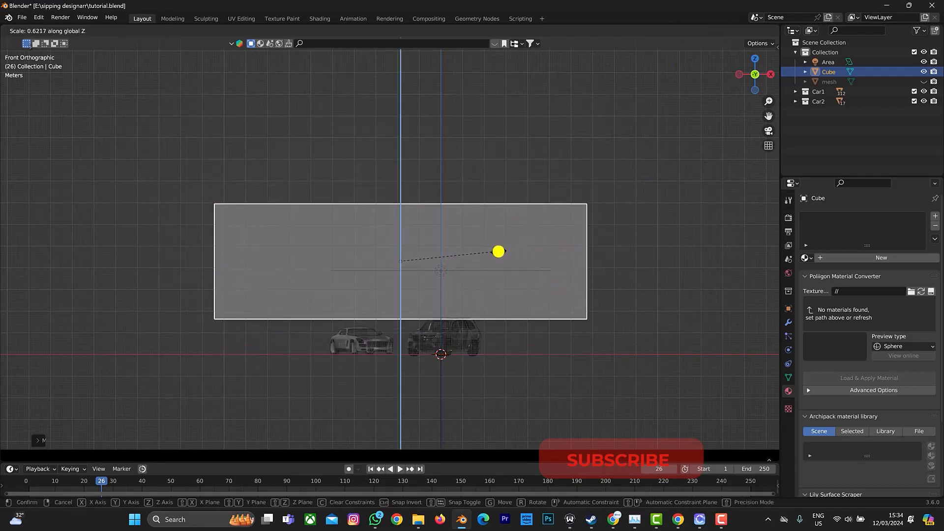
{"action": "left_click", "coordinate": [495, 249]}
{"action": "key", "text": "g"}
{"action": "key", "text": "z"}
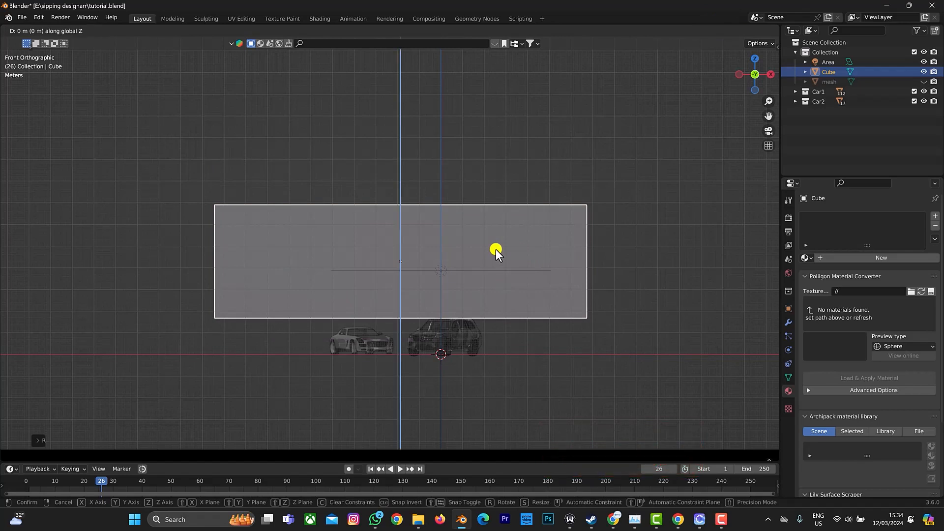
{"action": "left_click", "coordinate": [489, 285]}
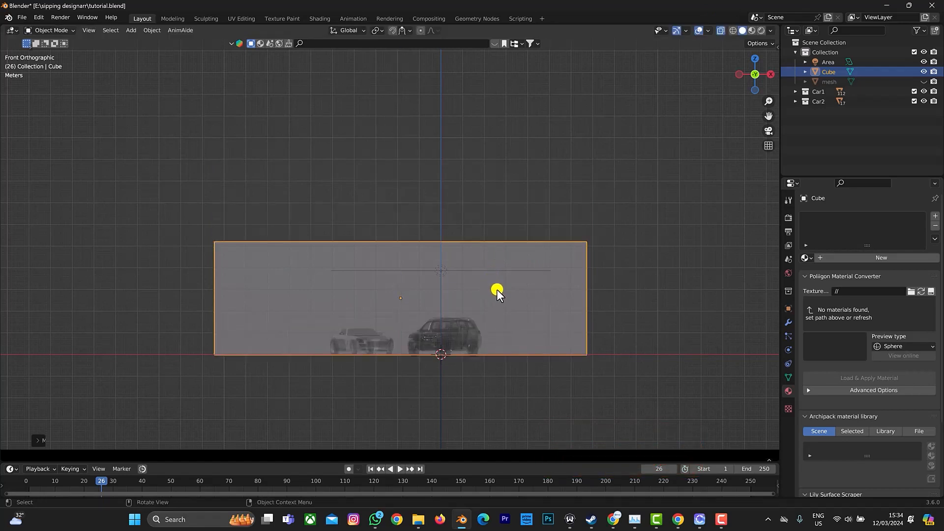
- Narrow the cube along X to about three quarters of its width around the cars and deselect it
{"action": "left_click_drag", "start_coordinate": [752, 63], "coordinate": [747, 72]}
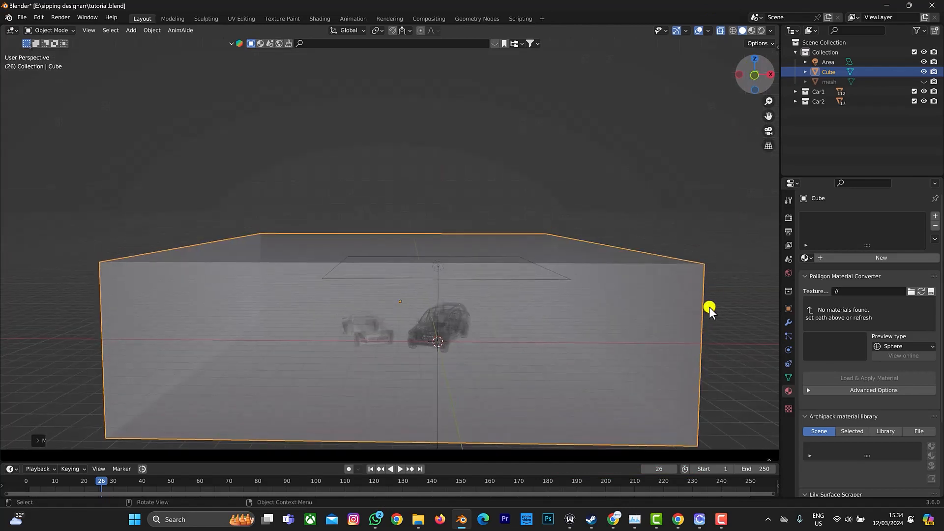
{"action": "key", "text": "s"}
{"action": "key", "text": "x"}
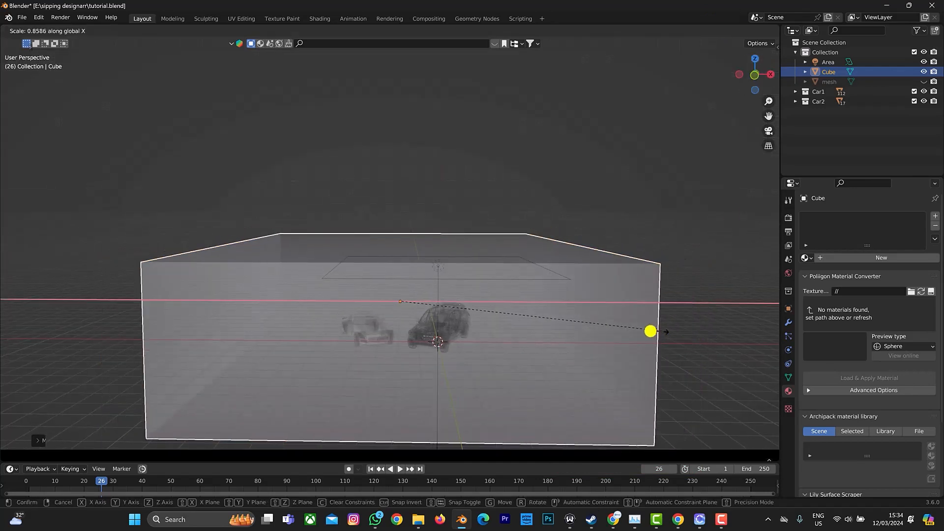
{"action": "left_click", "coordinate": [625, 330]}
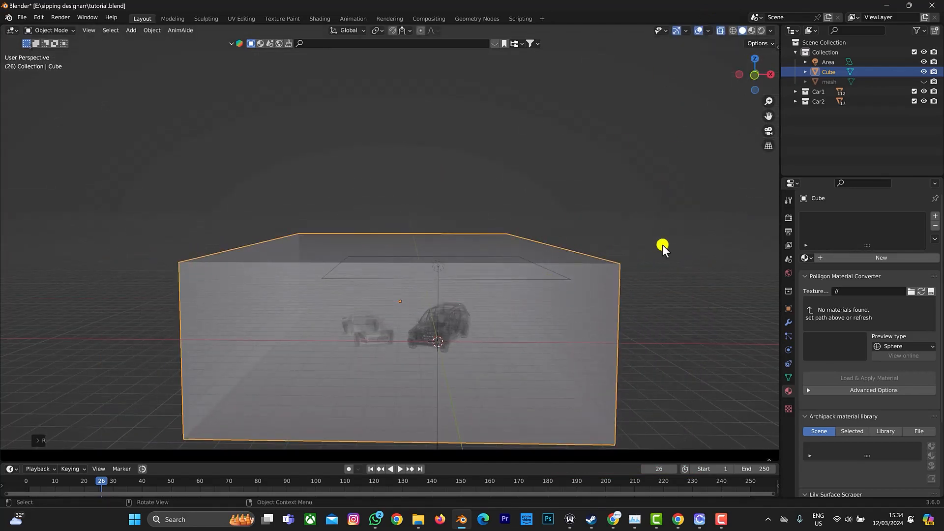
{"action": "left_click", "coordinate": [701, 237]}
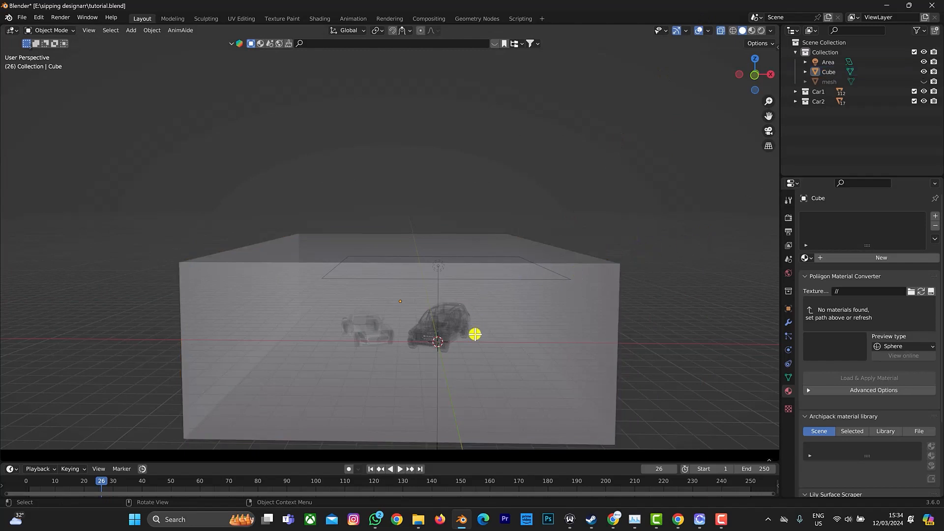
- Turn off X-ray and delete the cube's front face in face select mode to open the room toward the viewer
{"action": "key", "text": "Tab"}
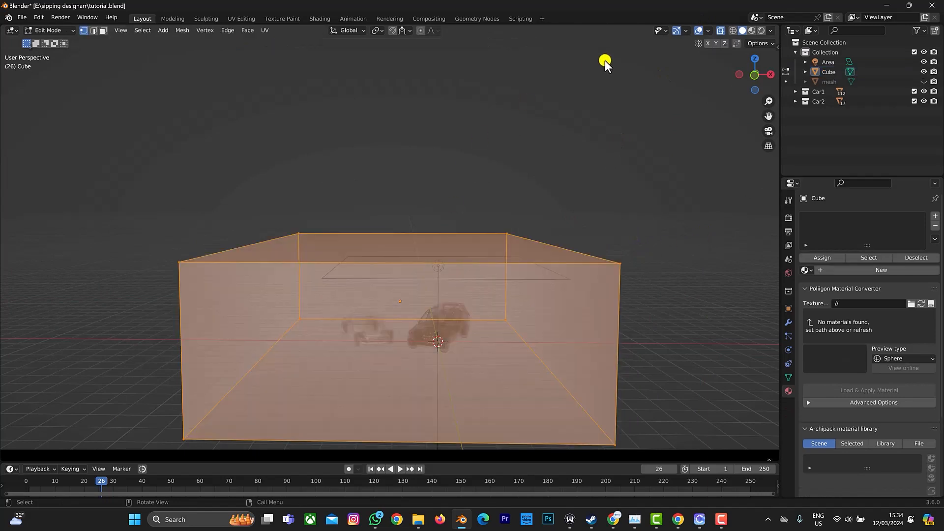
{"action": "left_click", "coordinate": [104, 31]}
{"action": "key", "text": "alt+a"}
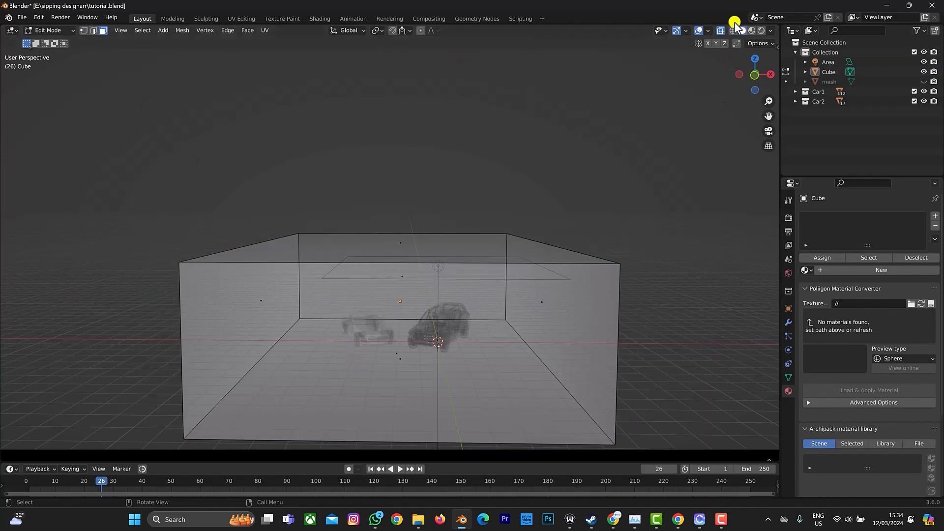
{"action": "left_click", "coordinate": [720, 30]}
{"action": "left_click", "coordinate": [482, 368]}
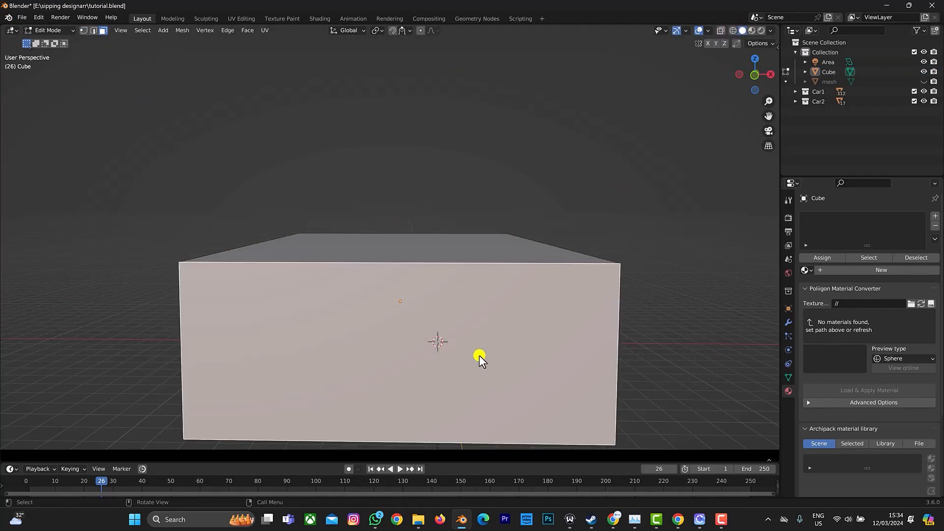
{"action": "key", "text": "x"}
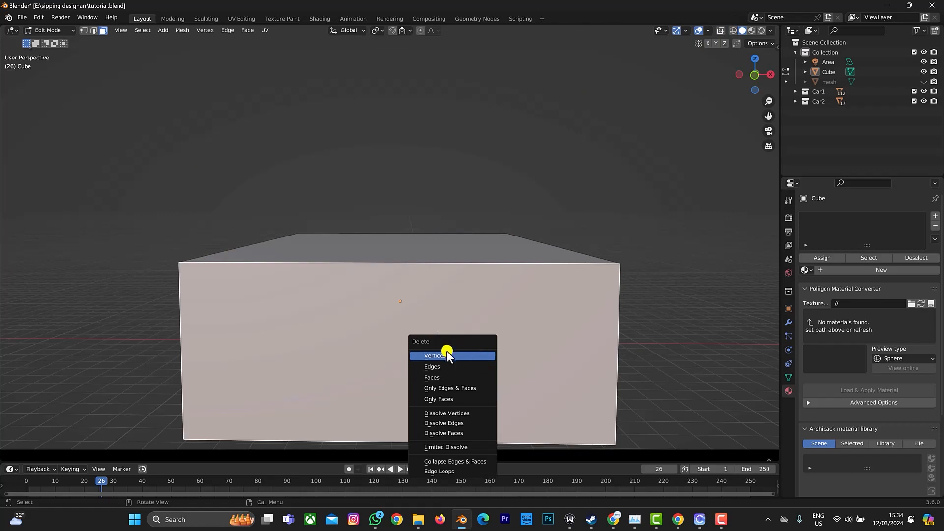
{"action": "left_click", "coordinate": [441, 377]}
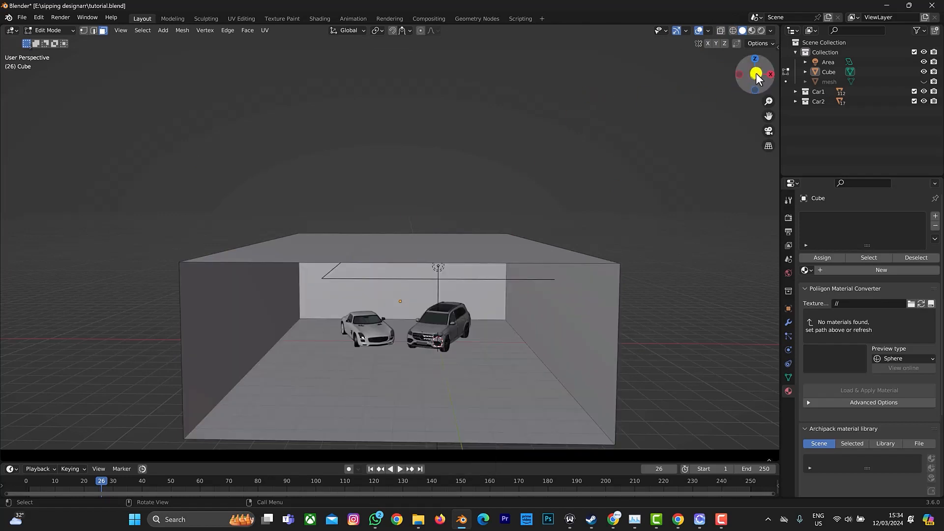
{"action": "mouse_move", "coordinate": [755, 73]}
{"action": "left_mouse_down"}
{"action": "mouse_move", "coordinate": [678, 69]}
{"action": "mouse_move", "coordinate": [772, 70]}
{"action": "mouse_move", "coordinate": [751, 69]}
{"action": "left_mouse_up"}
{"action": "key", "text": "Tab"}
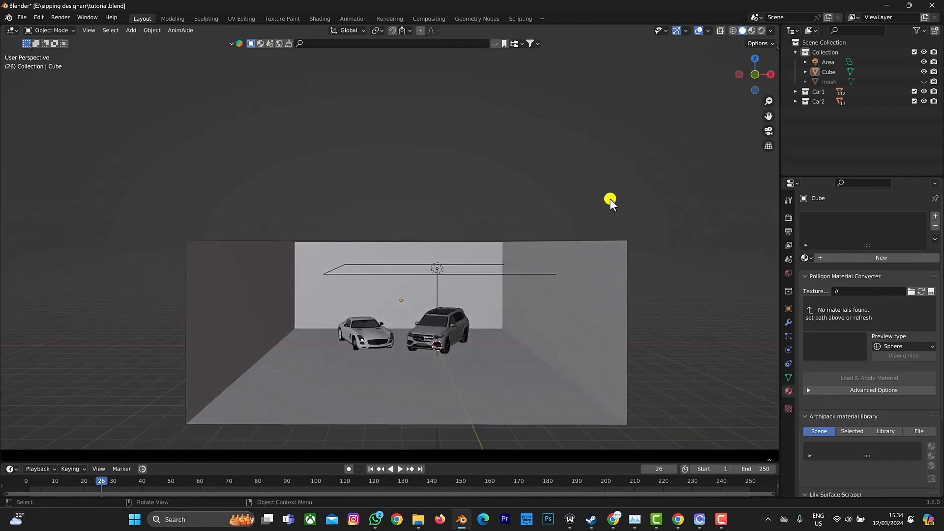
{"action": "key", "text": "Tab"}
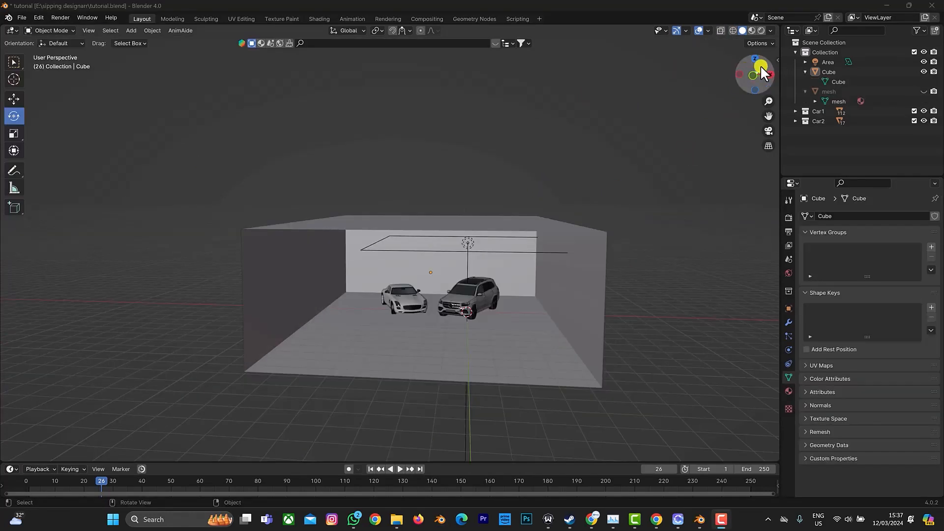
- Add a second cube mesh and stretch it along X into a long bar slightly wider than the room
{"action": "left_click_drag", "start_coordinate": [760, 65], "coordinate": [752, 70]}
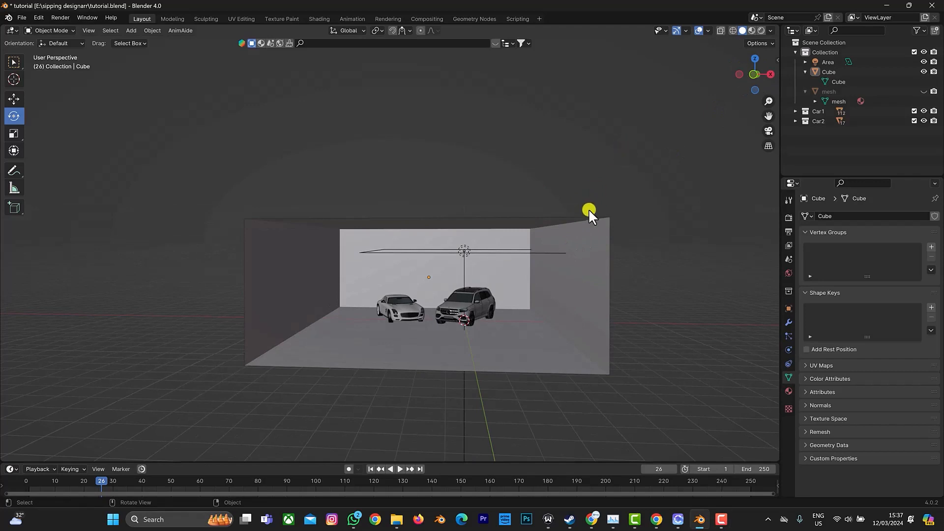
{"action": "scroll", "coordinate": [588, 209], "scroll_direction": "down", "scroll_amount": 2}
{"action": "scroll", "coordinate": [588, 209], "scroll_direction": "up", "scroll_amount": 4}
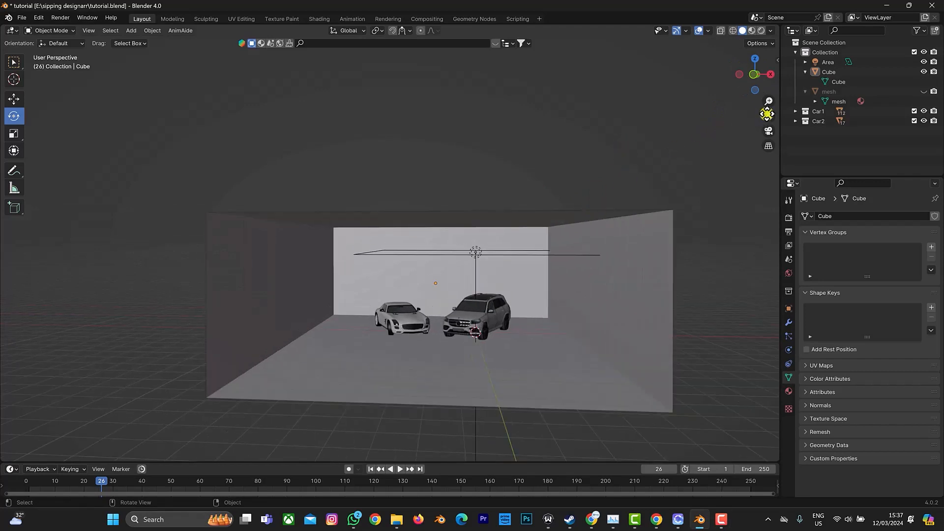
{"action": "left_click_drag", "start_coordinate": [767, 114], "coordinate": [725, 81]}
{"action": "scroll", "coordinate": [436, 320], "scroll_direction": "up", "scroll_amount": 1}
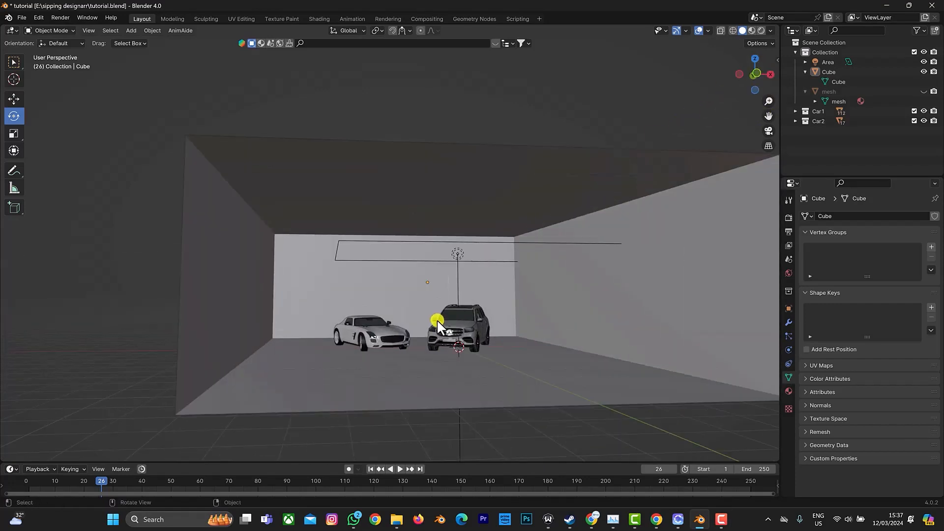
{"action": "scroll", "coordinate": [437, 319], "scroll_direction": "down", "scroll_amount": 1}
{"action": "key", "text": "shift+a"}
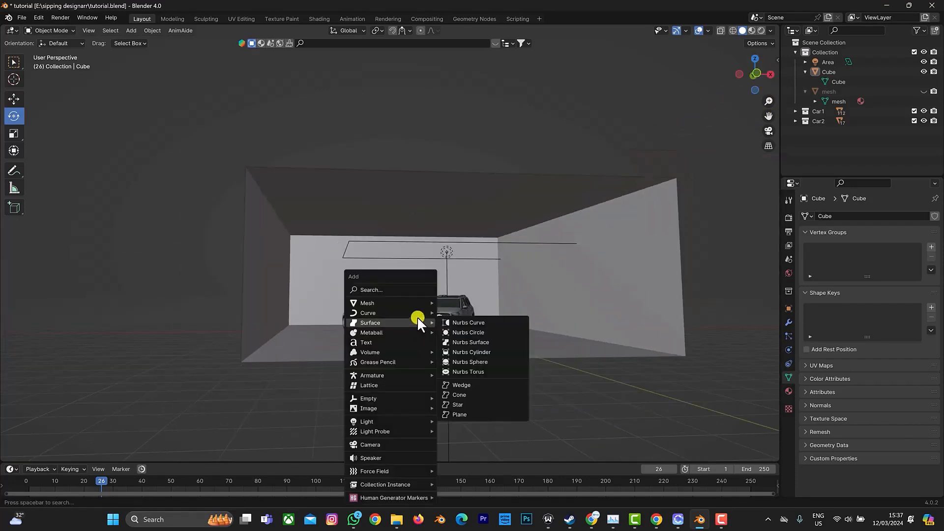
{"action": "mouse_move", "coordinate": [411, 302]}
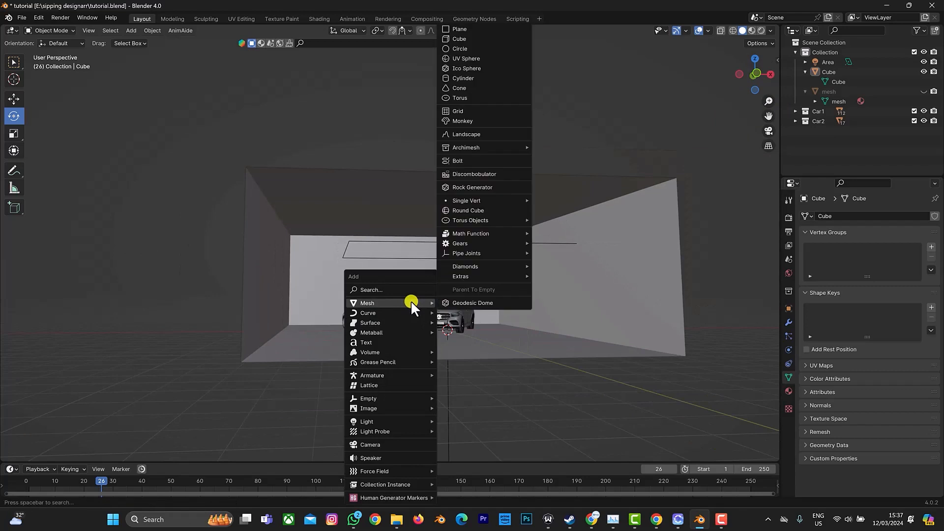
{"action": "left_click", "coordinate": [468, 39]}
{"action": "key", "text": "s"}
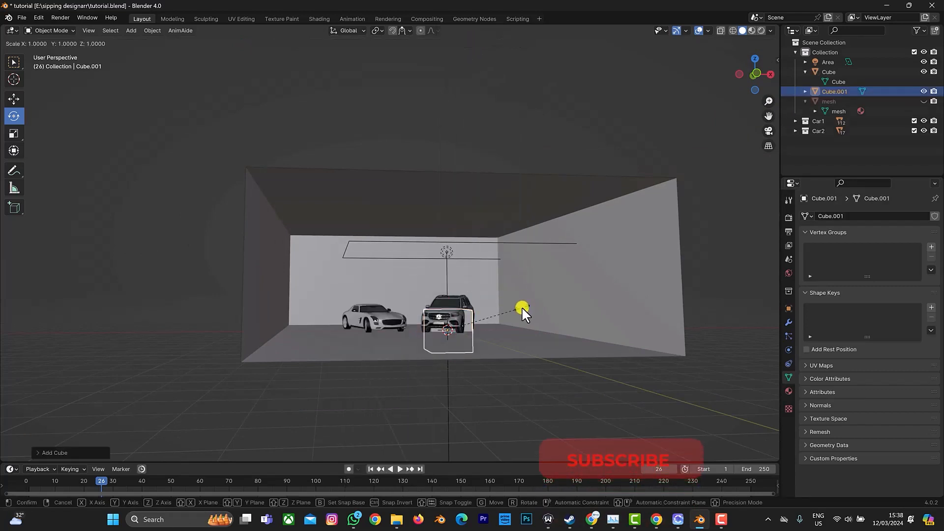
{"action": "key", "text": "x"}
{"action": "left_click", "coordinate": [228, 294]}
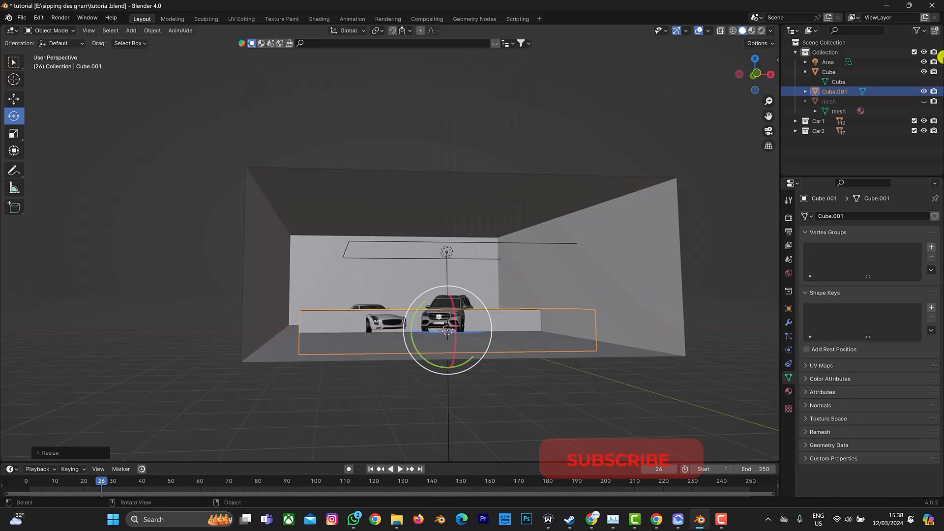
- In the front orthographic view, shift the bar in negative X and scale it along X to about 0.88 to match the room's width
{"action": "left_click", "coordinate": [754, 72]}
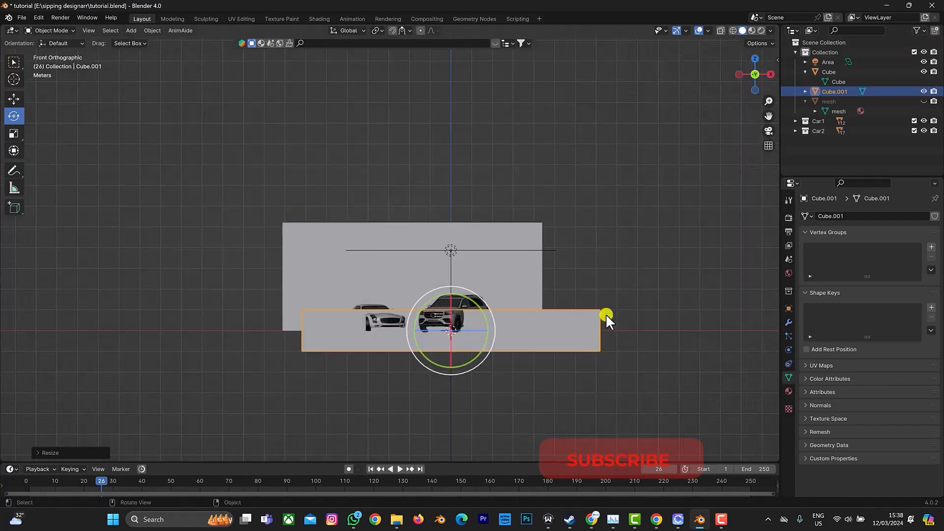
{"action": "key", "text": "g"}
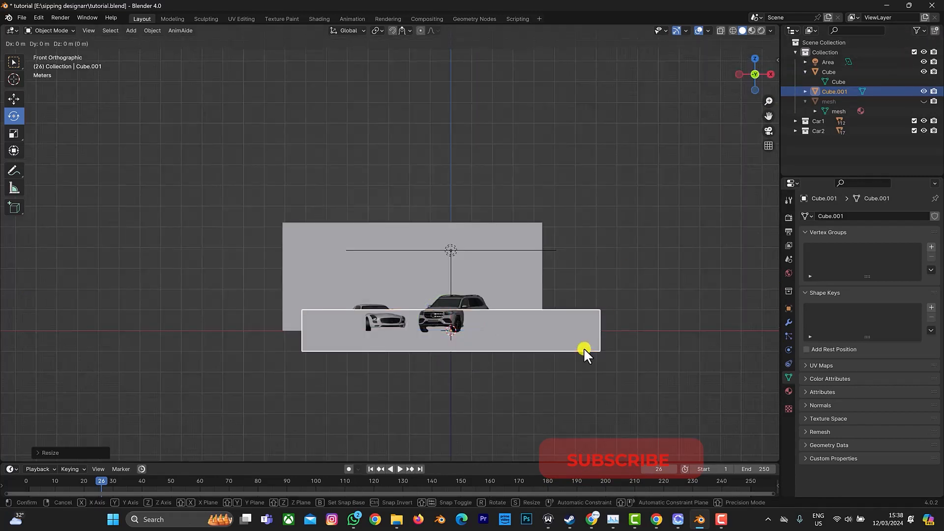
{"action": "key", "text": "x"}
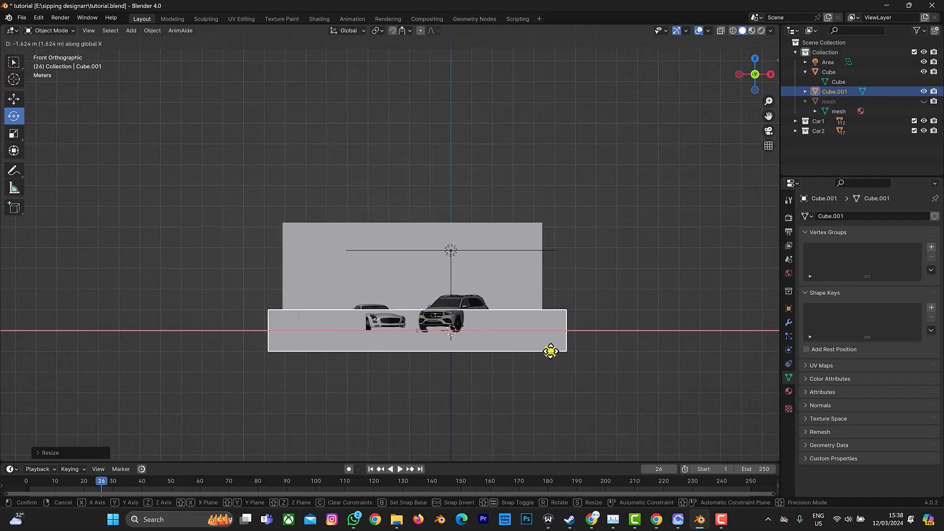
{"action": "left_click", "coordinate": [550, 351]}
{"action": "key", "text": "s"}
{"action": "key", "text": "x"}
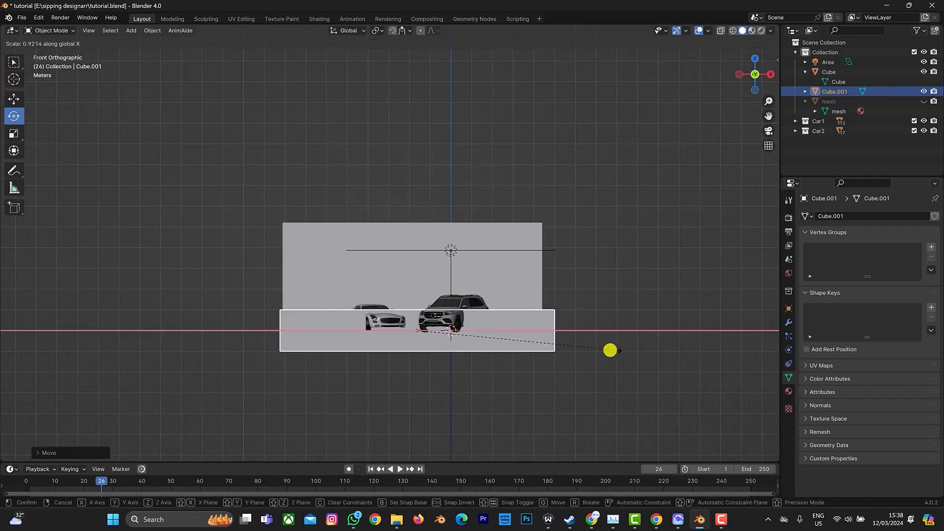
{"action": "left_click", "coordinate": [605, 349]}
{"action": "key", "text": "g"}
{"action": "key", "text": "x"}
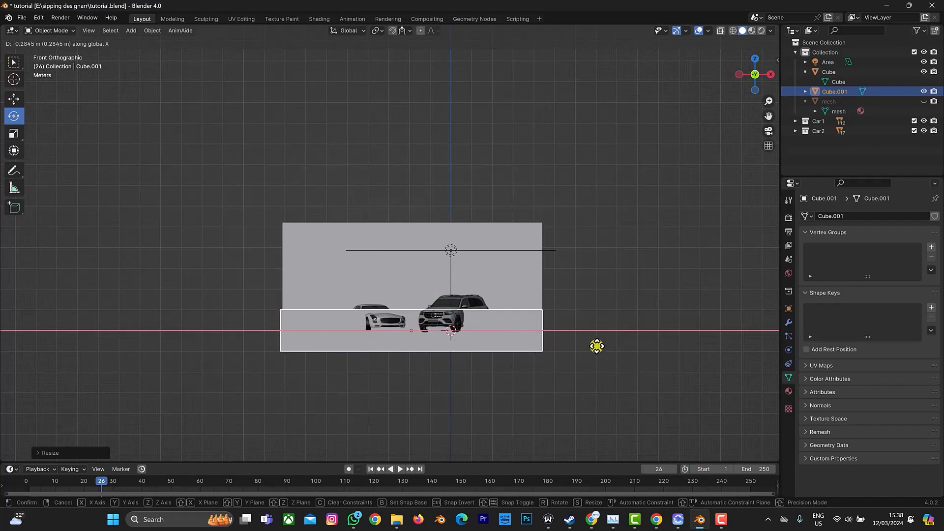
{"action": "left_click", "coordinate": [597, 345]}
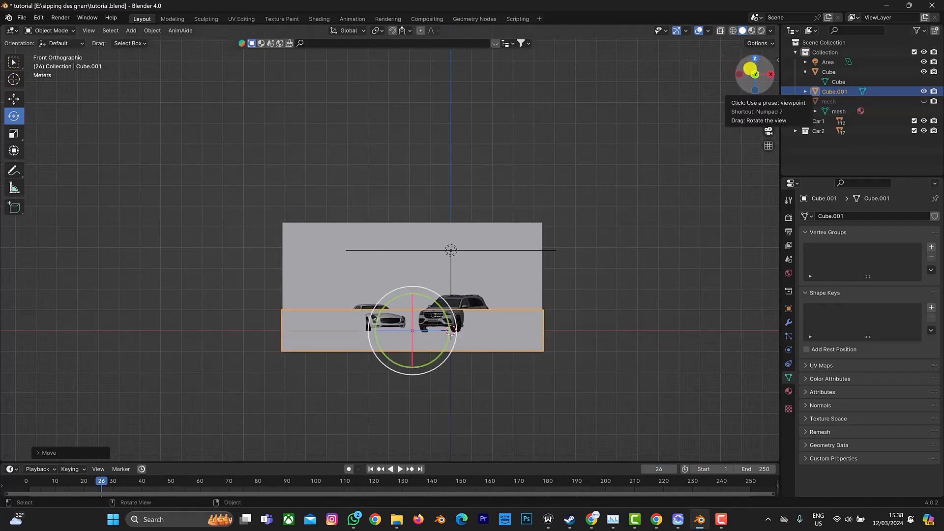
- Raise the bar about 4 m along Z to sit just below the room's ceiling
{"action": "mouse_move", "coordinate": [749, 69]}
{"action": "left_mouse_down"}
{"action": "mouse_move", "coordinate": [773, 59]}
{"action": "mouse_move", "coordinate": [754, 72]}
{"action": "mouse_move", "coordinate": [715, 66]}
{"action": "mouse_move", "coordinate": [751, 58]}
{"action": "left_mouse_up"}
{"action": "key", "text": "g"}
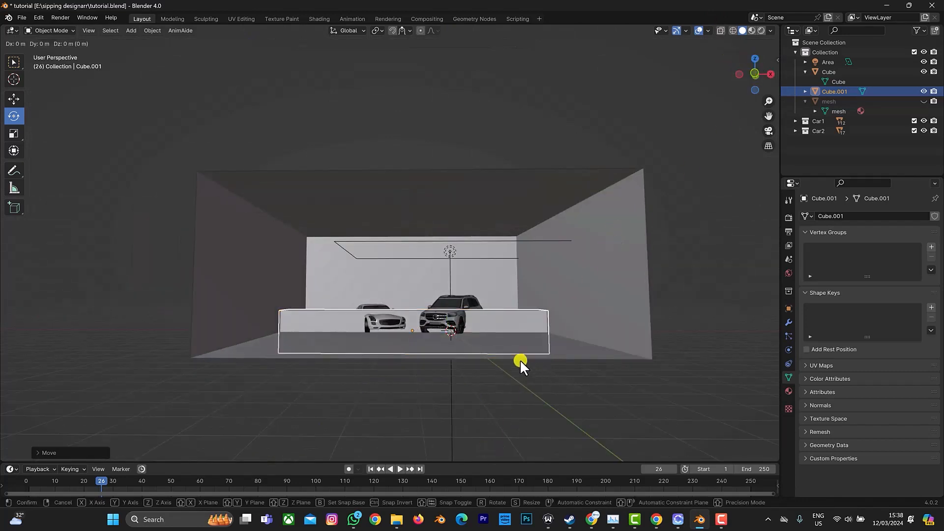
{"action": "key", "text": "z"}
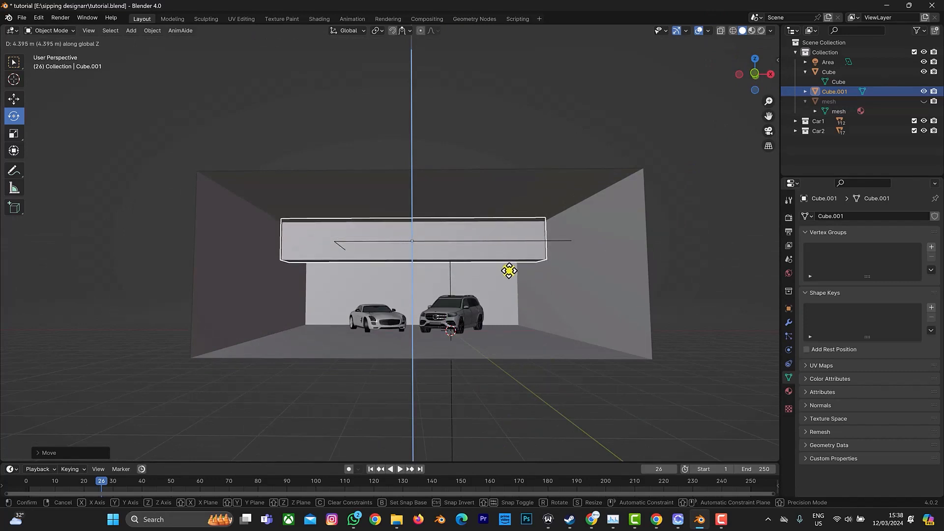
{"action": "left_click", "coordinate": [509, 273]}
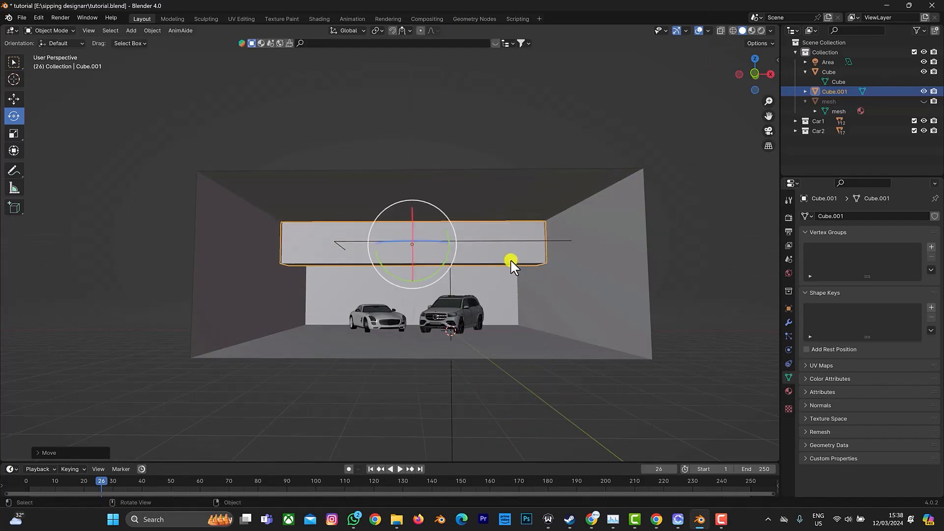
- Thin the ceiling bar by scaling it to about 0.42 along Z and about 0.34 along Y
{"action": "scroll", "coordinate": [499, 230], "scroll_direction": "up", "scroll_amount": 4}
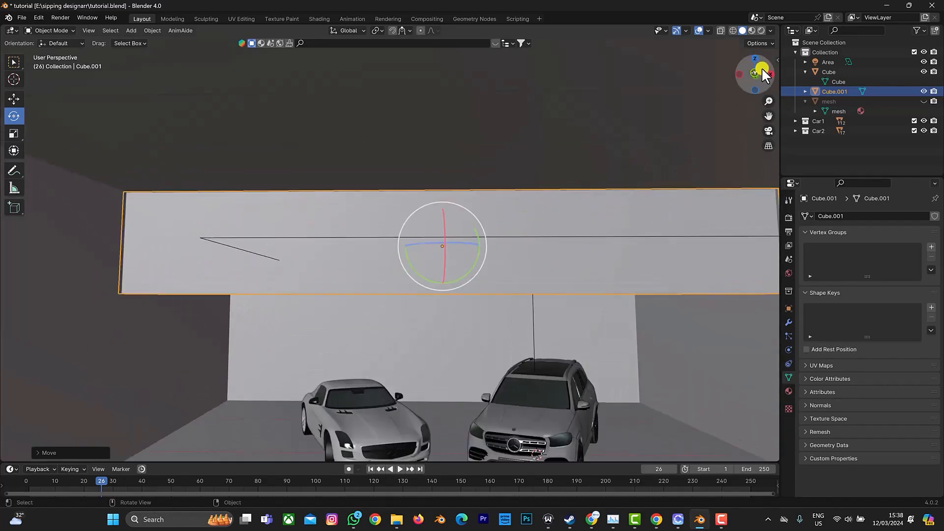
{"action": "left_click_drag", "start_coordinate": [762, 73], "coordinate": [762, 50]}
{"action": "key", "text": "s"}
{"action": "key", "text": "z"}
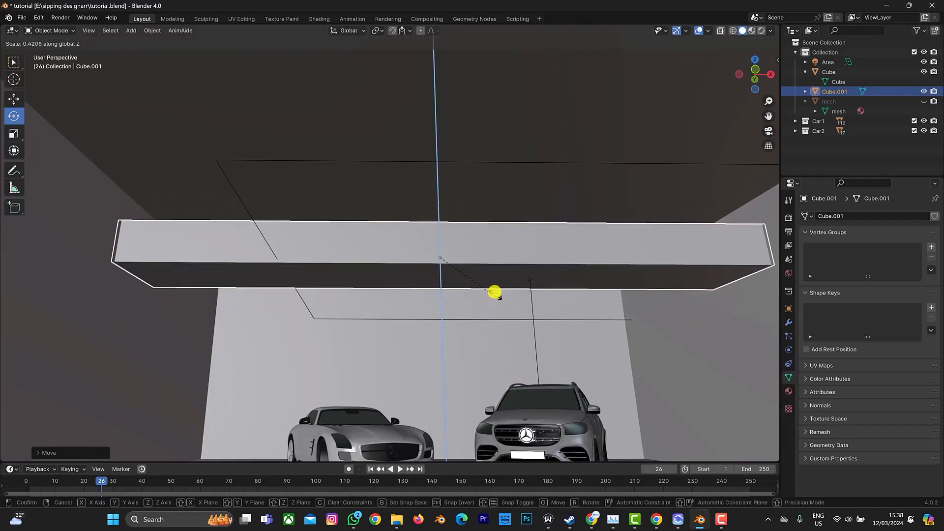
{"action": "left_click", "coordinate": [491, 289]}
{"action": "key", "text": "s"}
{"action": "key", "text": "y"}
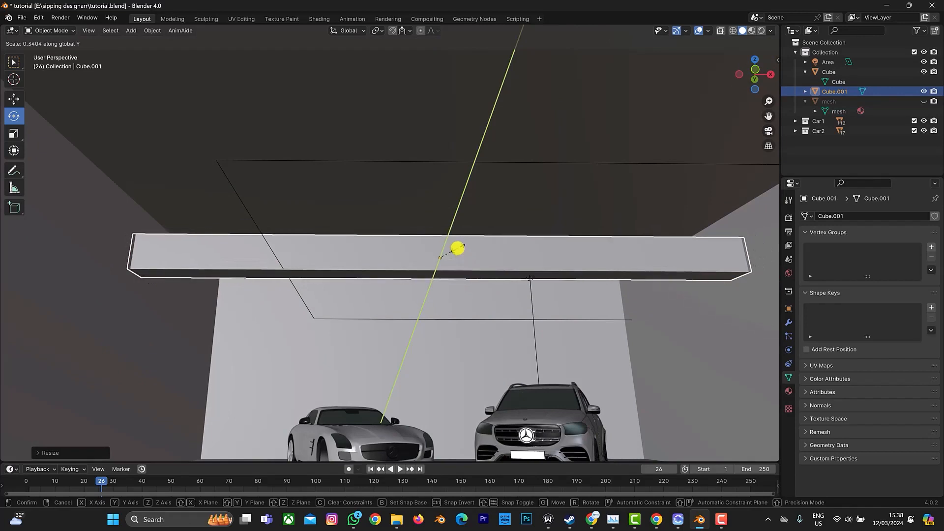
{"action": "left_click", "coordinate": [456, 249]}
- In the front orthographic view, raise the bar about 0.6 m along Z to meet the room's ceiling
{"action": "left_click_drag", "start_coordinate": [756, 70], "coordinate": [760, 61]}
{"action": "mouse_move", "coordinate": [758, 61]}
{"action": "left_mouse_down"}
{"action": "mouse_move", "coordinate": [752, 73]}
{"action": "mouse_move", "coordinate": [698, 71]}
{"action": "mouse_move", "coordinate": [723, 89]}
{"action": "mouse_move", "coordinate": [754, 75]}
{"action": "mouse_move", "coordinate": [747, 91]}
{"action": "mouse_move", "coordinate": [759, 73]}
{"action": "left_mouse_up"}
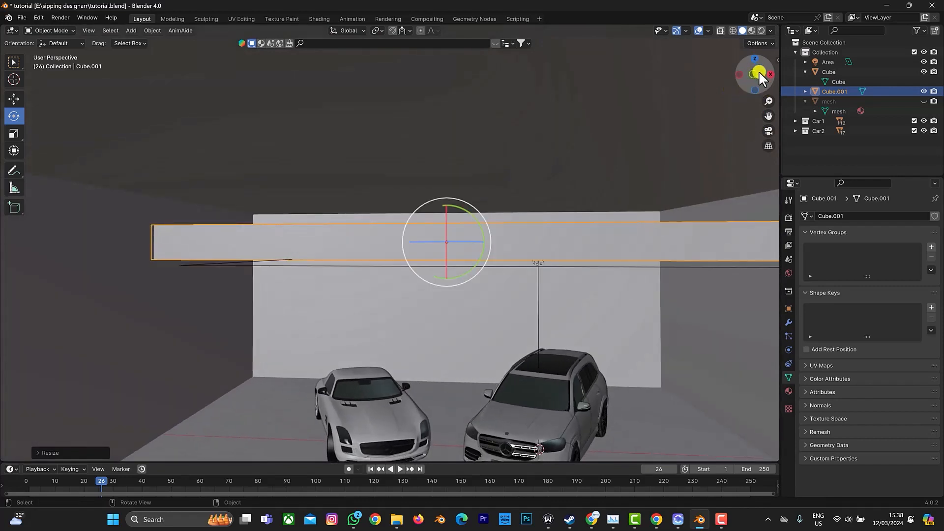
{"action": "left_click", "coordinate": [753, 72]}
{"action": "key", "text": "g"}
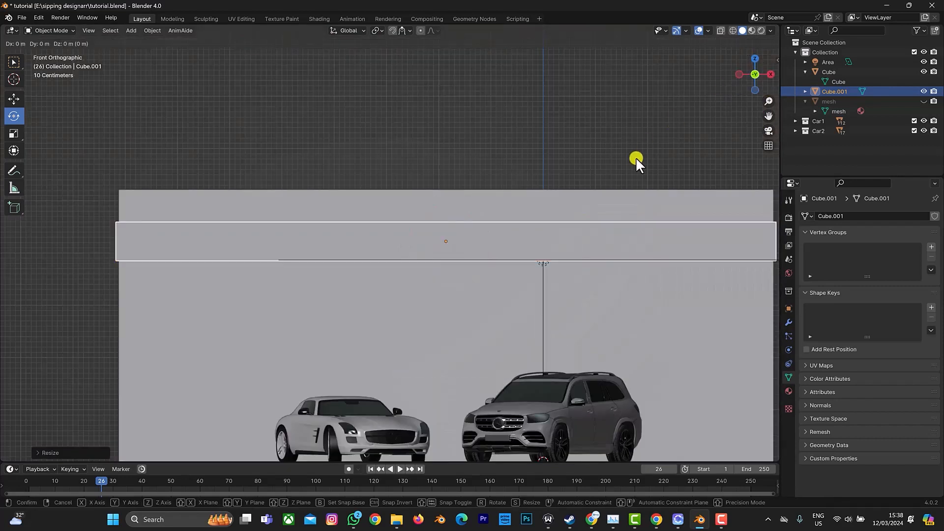
{"action": "key", "text": "z"}
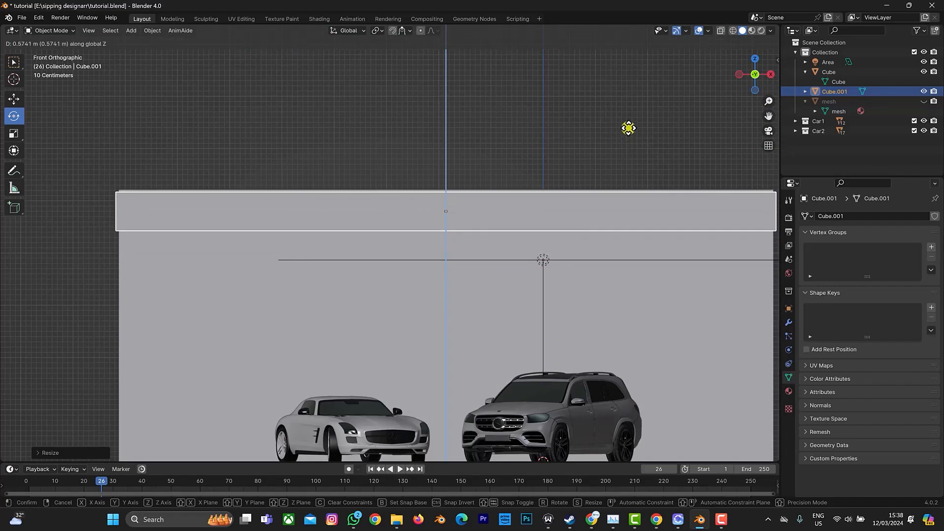
{"action": "left_click", "coordinate": [635, 121]}
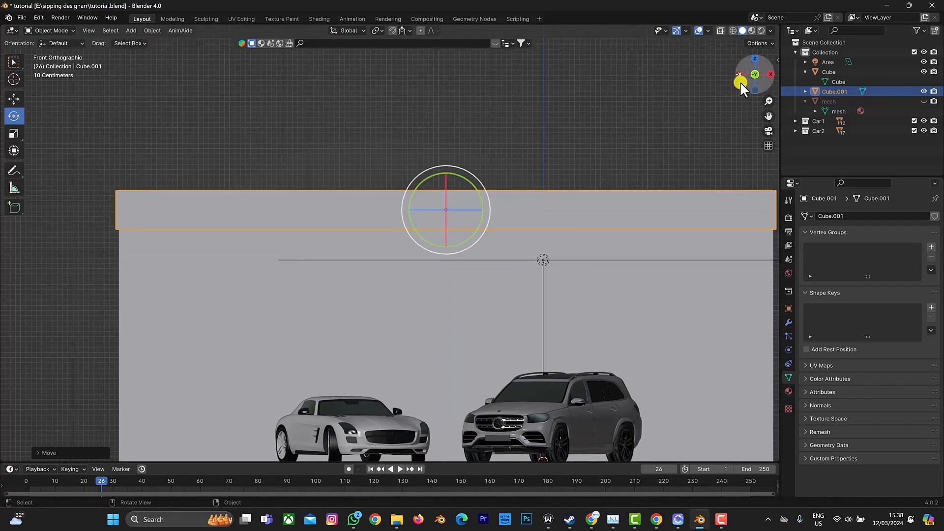
- Move the bar along positive Y toward the room's back wall and show its modifier settings
{"action": "left_click_drag", "start_coordinate": [762, 69], "coordinate": [708, 55]}
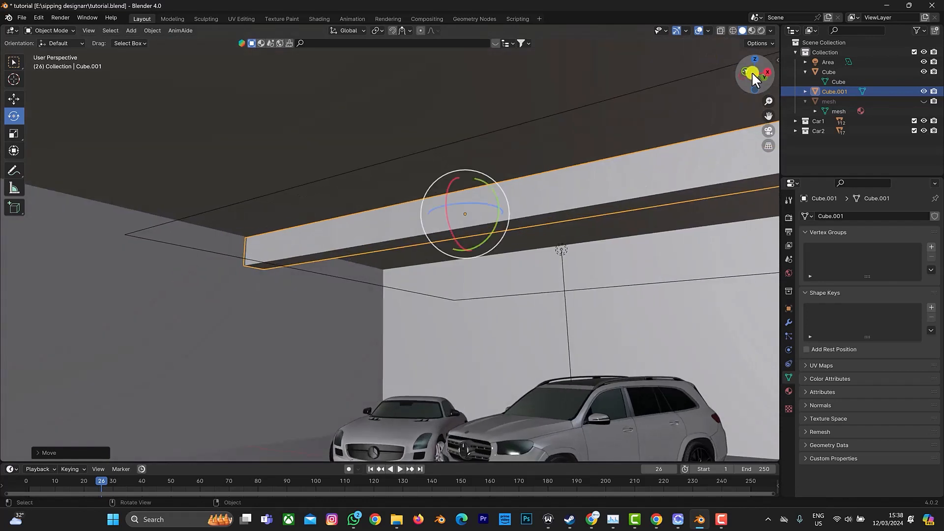
{"action": "key", "text": "g"}
{"action": "key", "text": "y"}
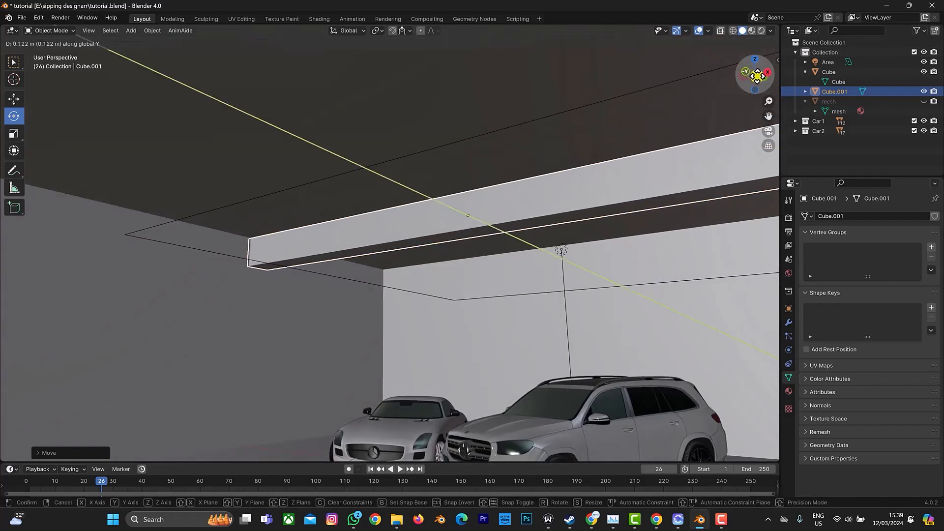
{"action": "left_click", "coordinate": [17, 92]}
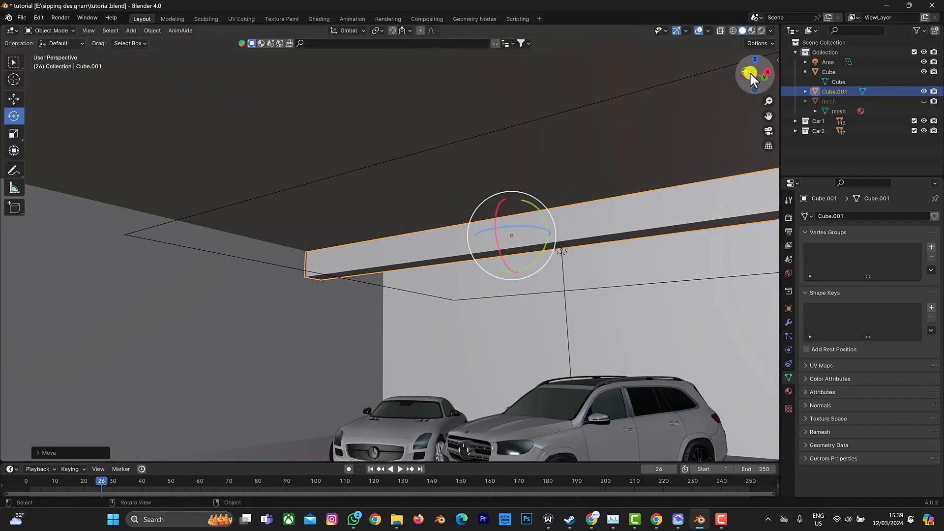
{"action": "left_click_drag", "start_coordinate": [749, 73], "coordinate": [768, 216]}
{"action": "left_click", "coordinate": [788, 324]}
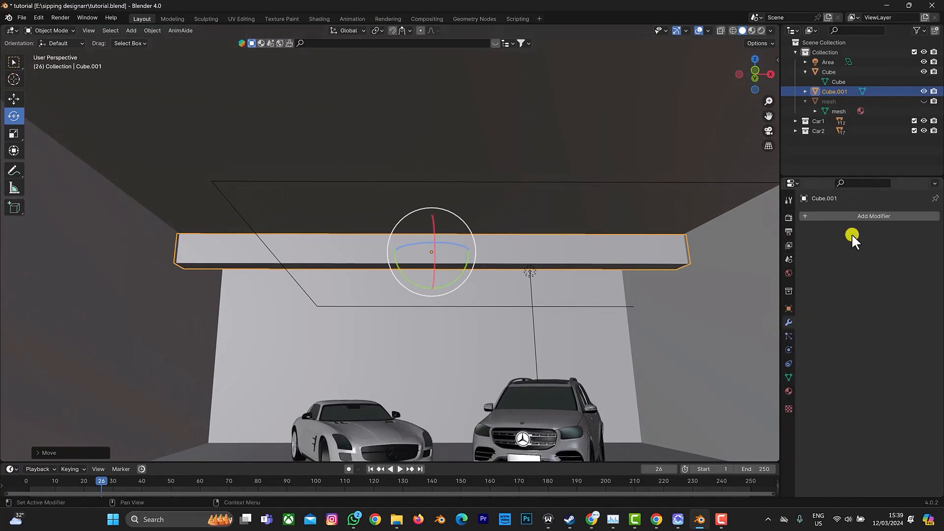
{"action": "left_click", "coordinate": [859, 216]}
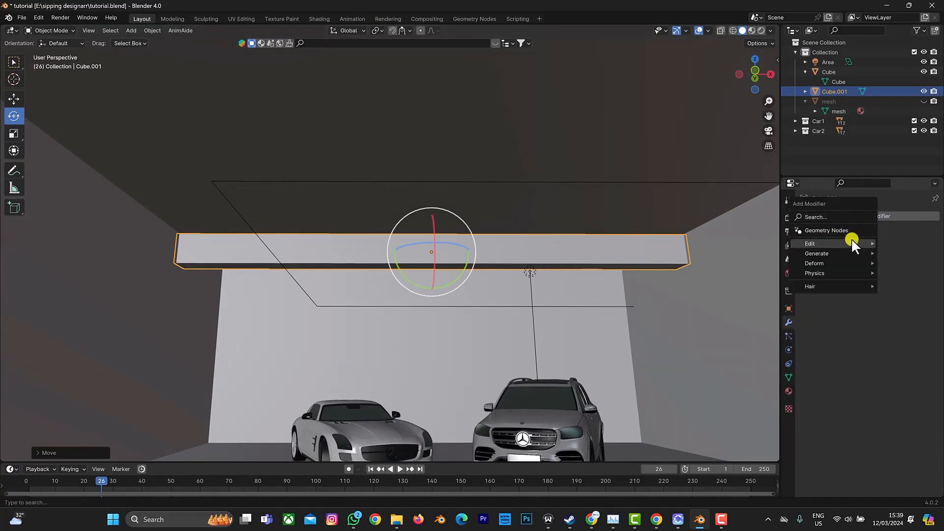
{"action": "left_click", "coordinate": [851, 220]}
{"action": "type", "text": "a"}
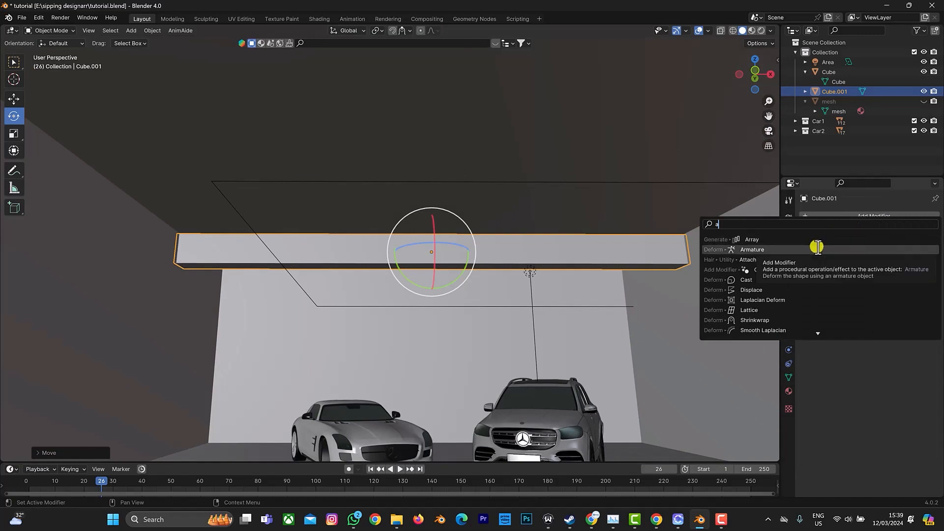
{"action": "left_click", "coordinate": [816, 248]}
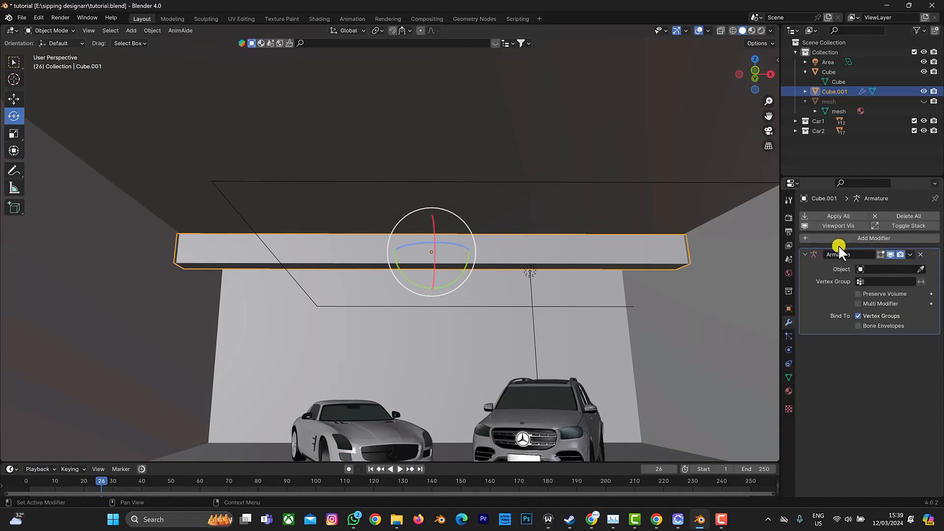
{"action": "left_click", "coordinate": [919, 254]}
- Add an Array modifier to the ceiling bar and set its relative offset X factor to 0
{"action": "left_click", "coordinate": [864, 217]}
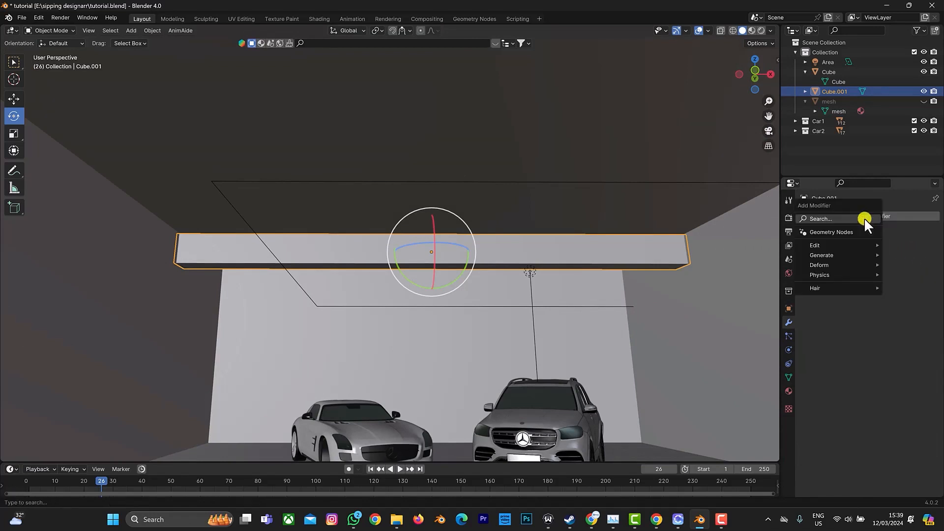
{"action": "left_click", "coordinate": [857, 220]}
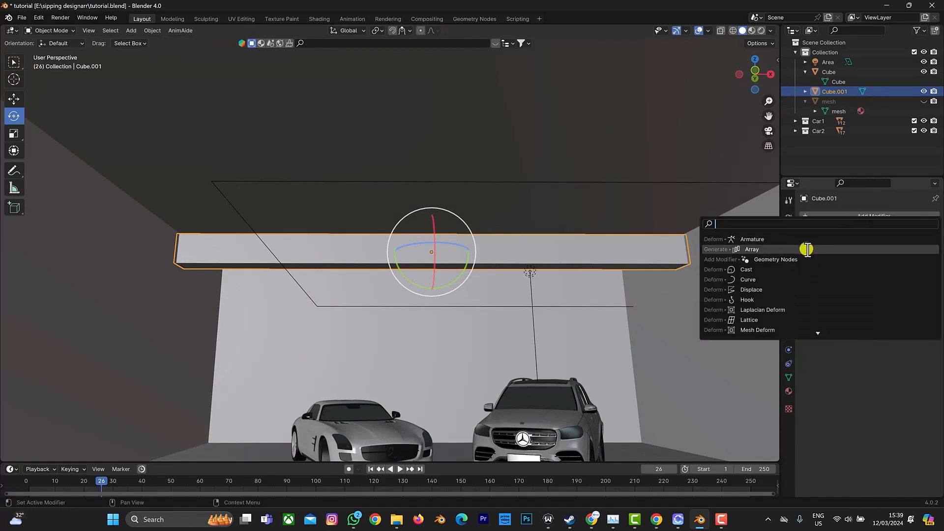
{"action": "left_click", "coordinate": [861, 249]}
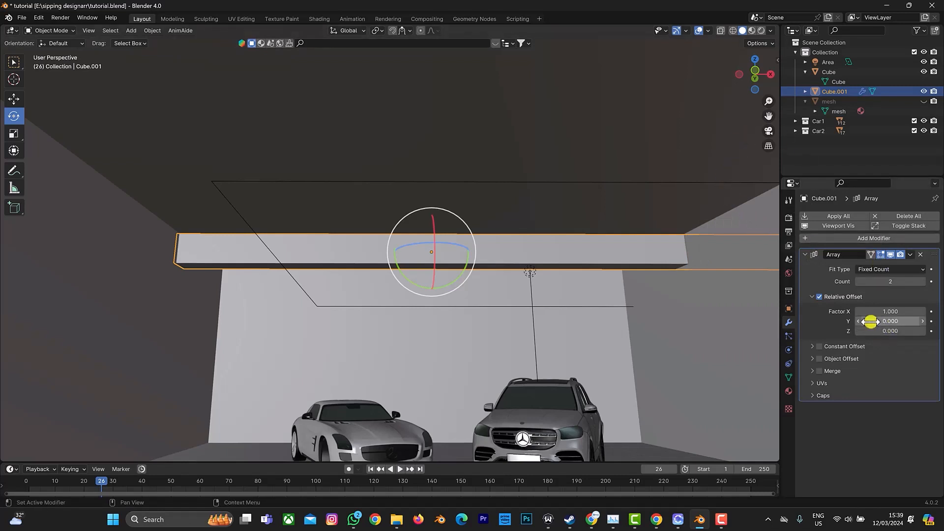
{"action": "left_click", "coordinate": [881, 311]}
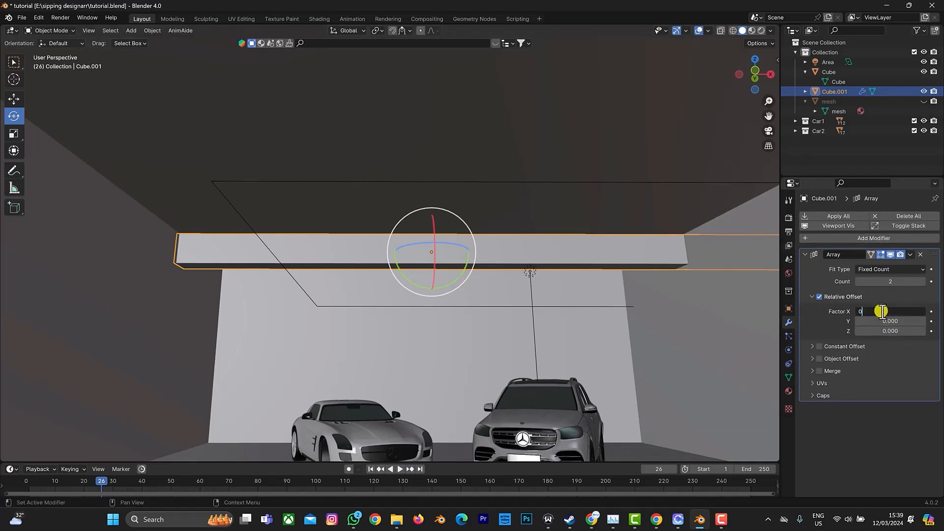
{"action": "key", "text": "Return"}
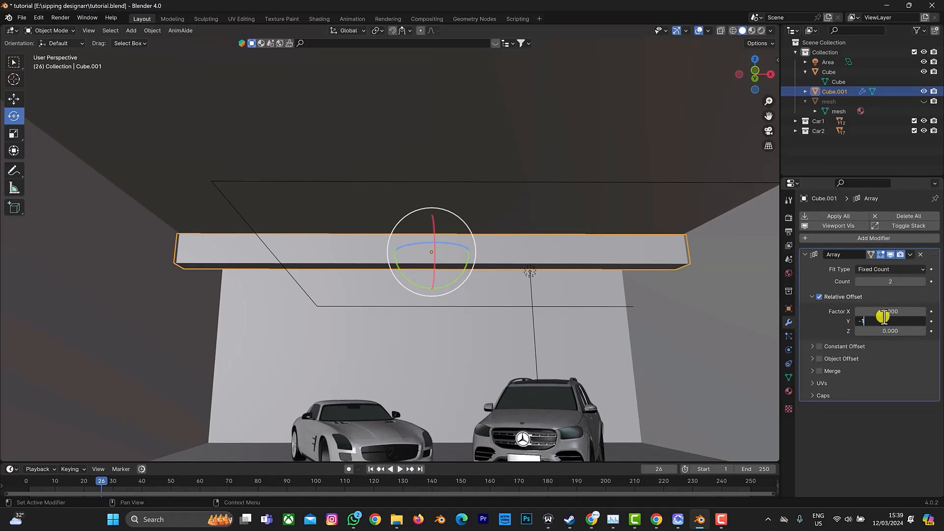
- Set the array's relative offset Y factor to -8.3 and its count to 3 to space beams along the ceiling
{"action": "left_click", "coordinate": [883, 319]}
{"action": "type", "text": "-1"}
{"action": "key", "text": "Return"}
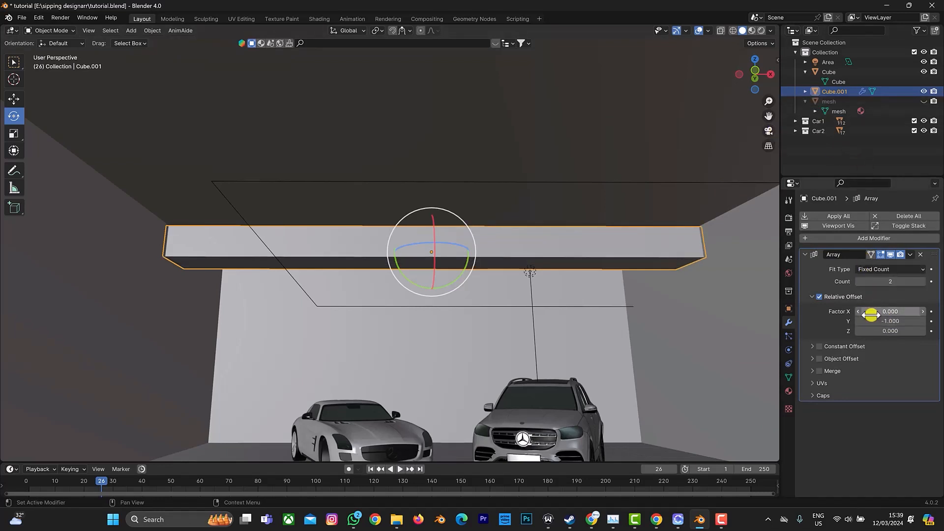
{"action": "left_click_drag", "start_coordinate": [880, 323], "coordinate": [111, 332]}
{"action": "left_click_drag", "start_coordinate": [762, 58], "coordinate": [873, 271]}
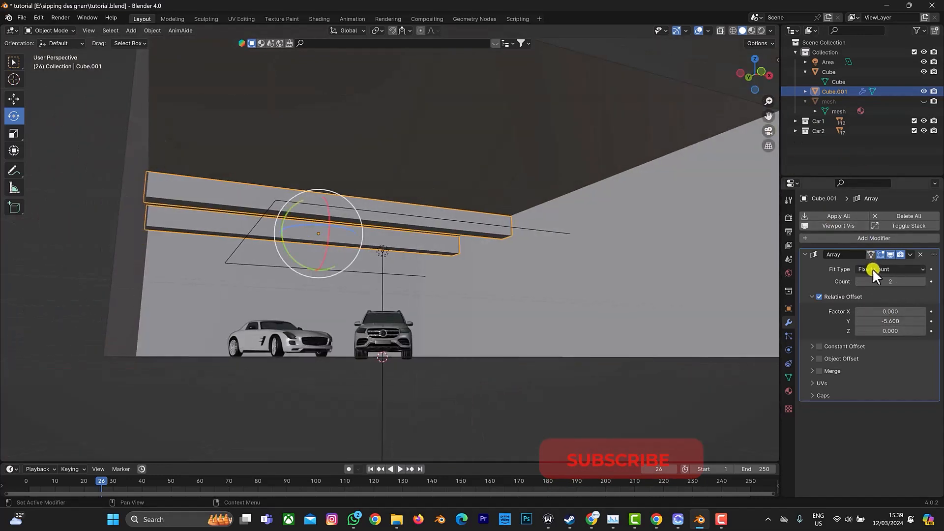
{"action": "left_click_drag", "start_coordinate": [888, 321], "coordinate": [118, 321]}
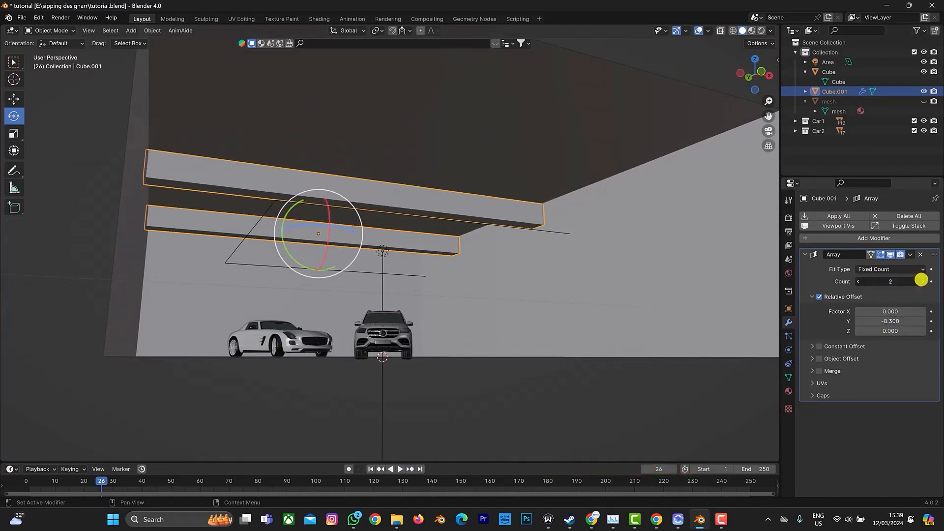
{"action": "left_click", "coordinate": [919, 281]}
- View the room from the front and collapse the room cube's entry in the outliner
{"action": "left_click_drag", "start_coordinate": [745, 60], "coordinate": [727, 70]}
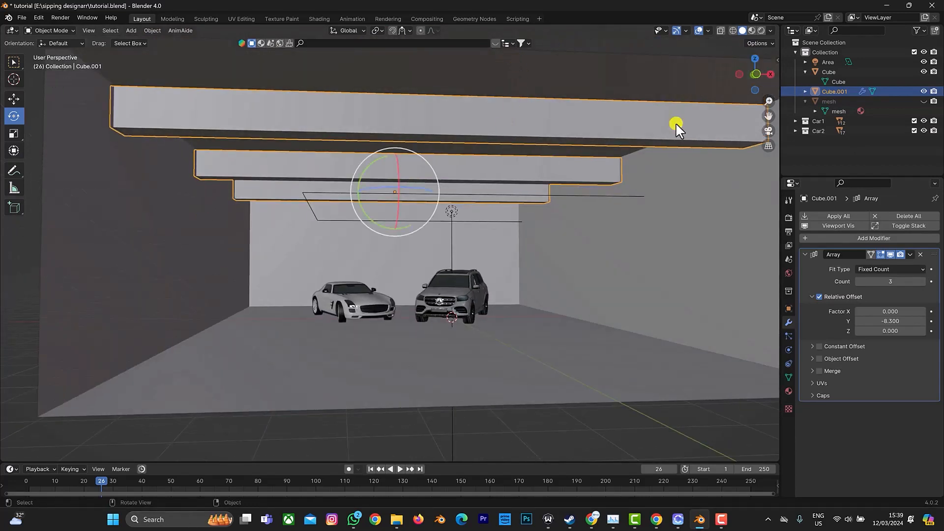
{"action": "left_click_drag", "start_coordinate": [767, 112], "coordinate": [749, 119]}
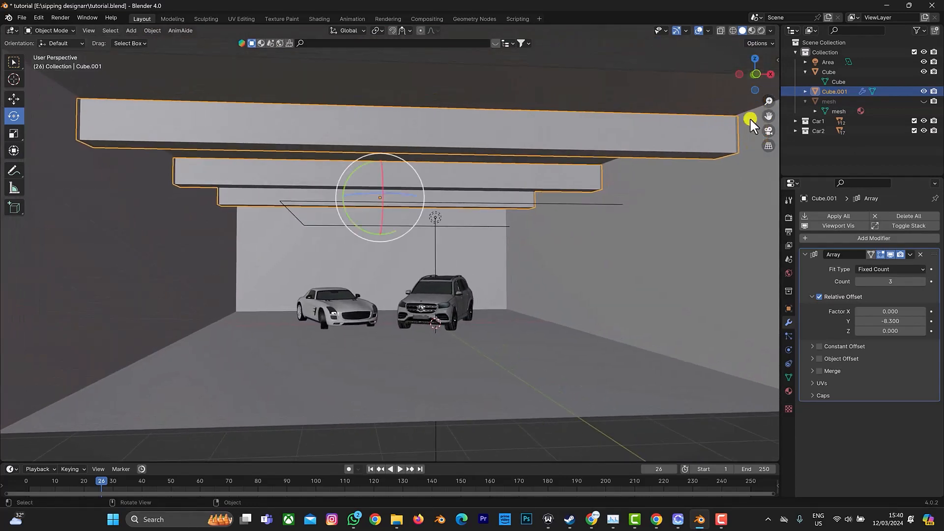
{"action": "scroll", "coordinate": [626, 213], "scroll_direction": "up", "scroll_amount": 2}
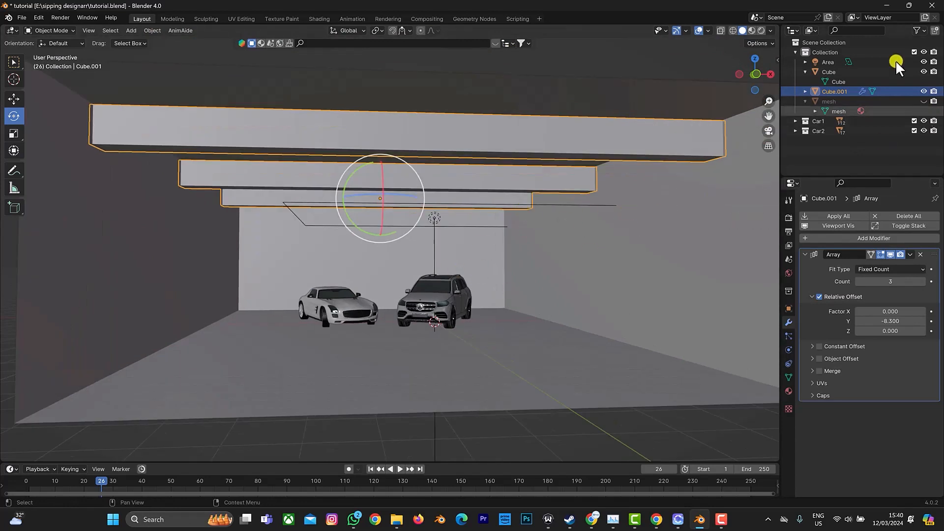
{"action": "left_click", "coordinate": [802, 71]}
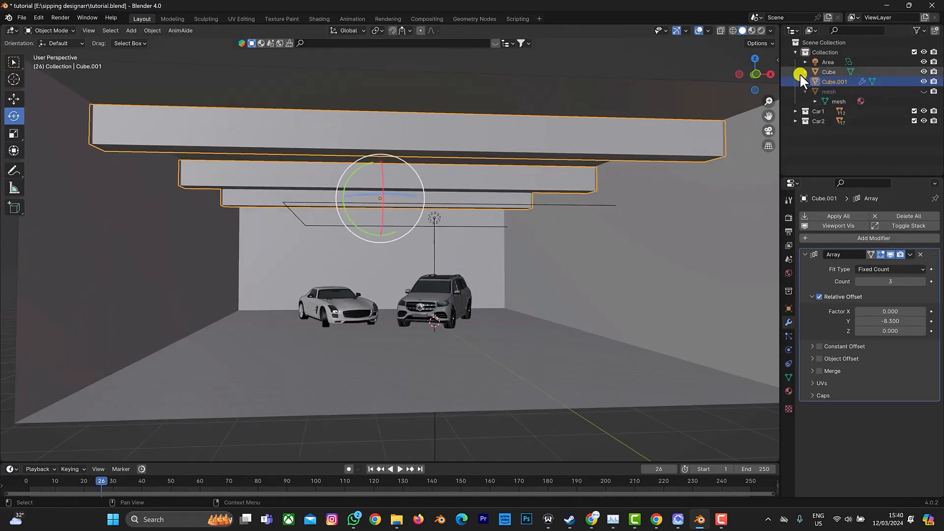
{"action": "left_click", "coordinate": [802, 82]}
{"action": "left_click", "coordinate": [803, 81]}
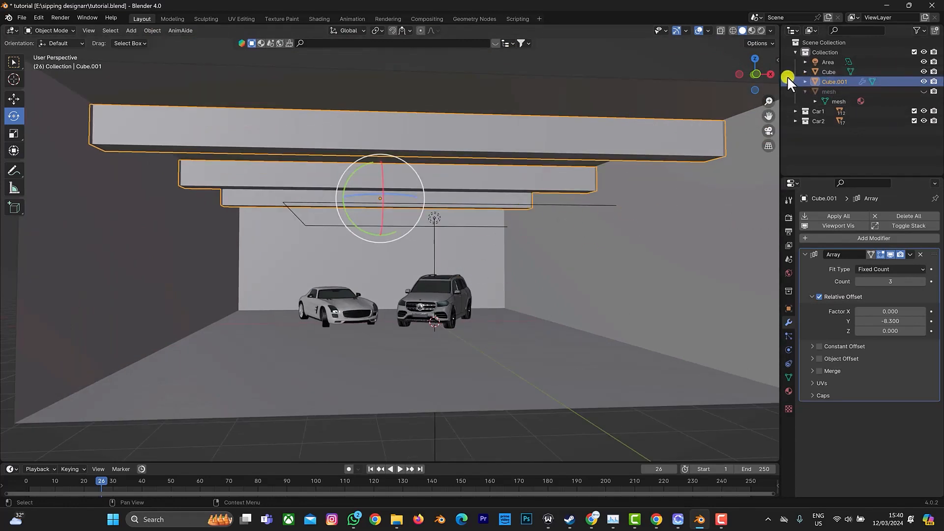
- Start an FBX import and browse to the E:\sipping designarr\design folder
{"action": "left_click", "coordinate": [18, 17]}
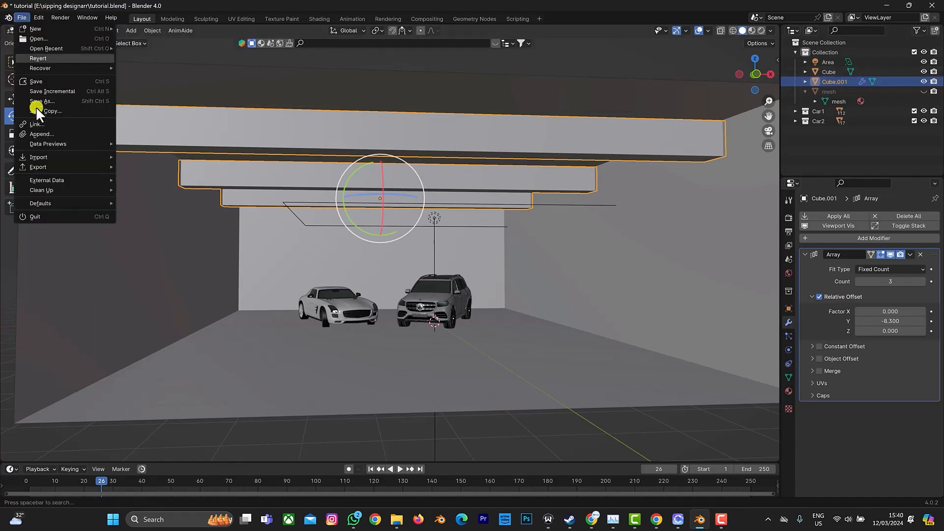
{"action": "mouse_move", "coordinate": [36, 157]}
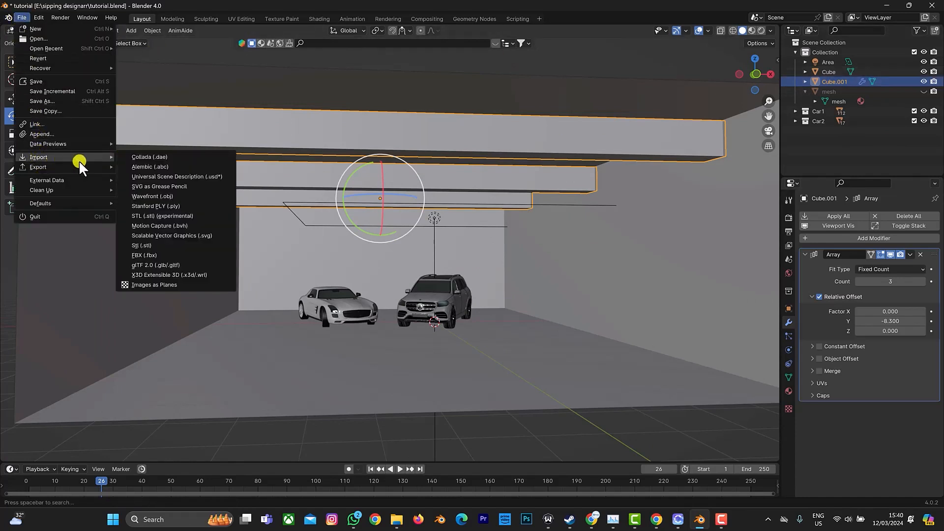
{"action": "left_click", "coordinate": [23, 19]}
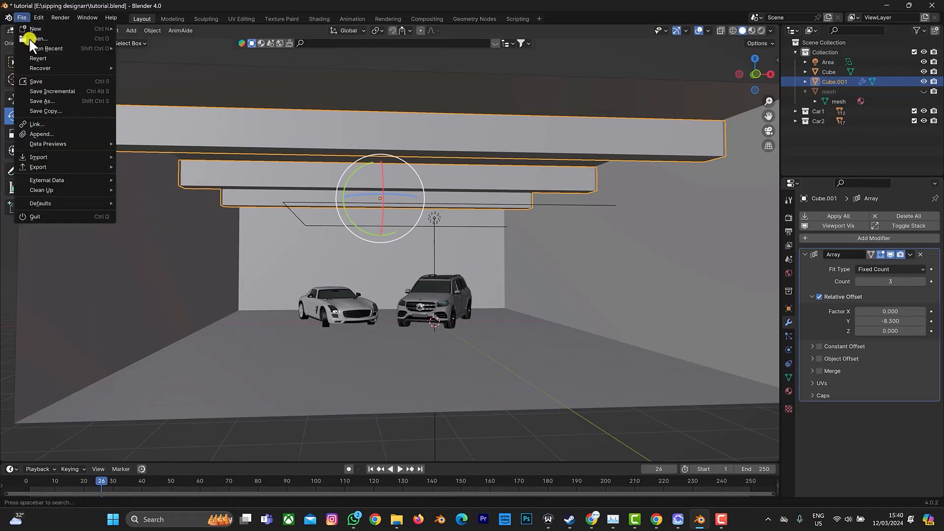
{"action": "mouse_move", "coordinate": [55, 157]}
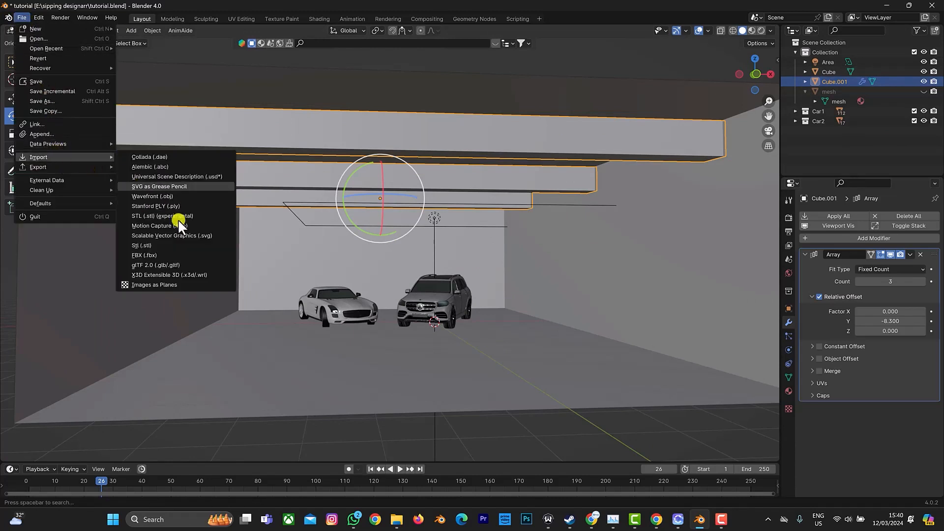
{"action": "left_click", "coordinate": [179, 255]}
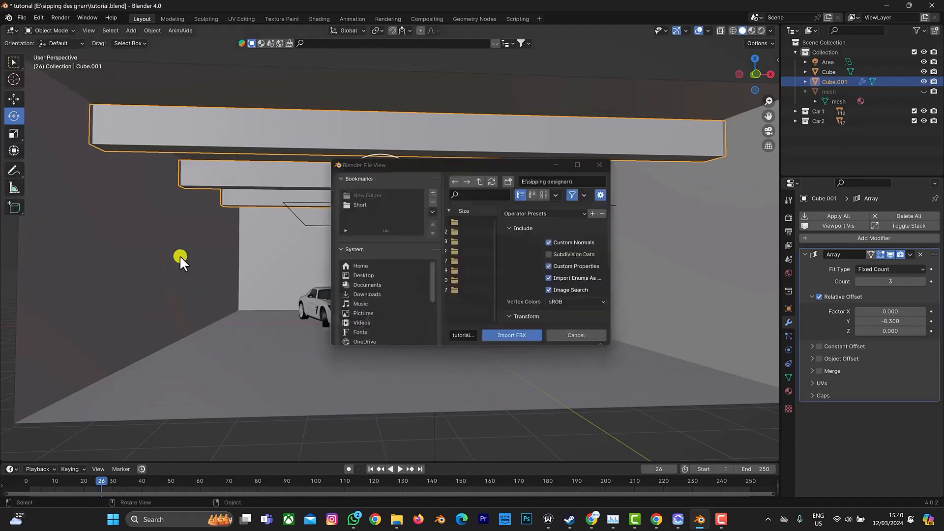
{"action": "left_click", "coordinate": [581, 156]}
{"action": "double_click", "coordinate": [134, 66]}
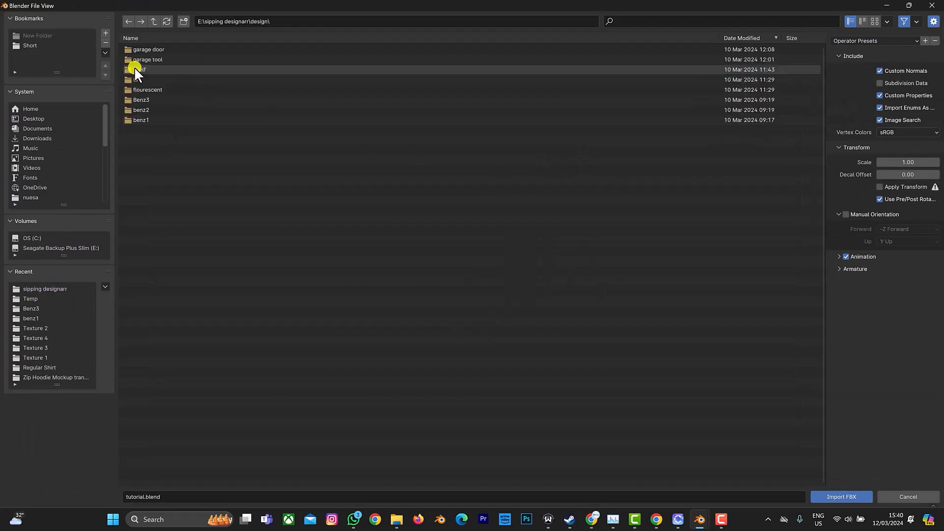
- Show the folder contents as thumbnails and import lum_lamp.fbx from the source subfolder of the flourescent folder
{"action": "left_click", "coordinate": [873, 20]}
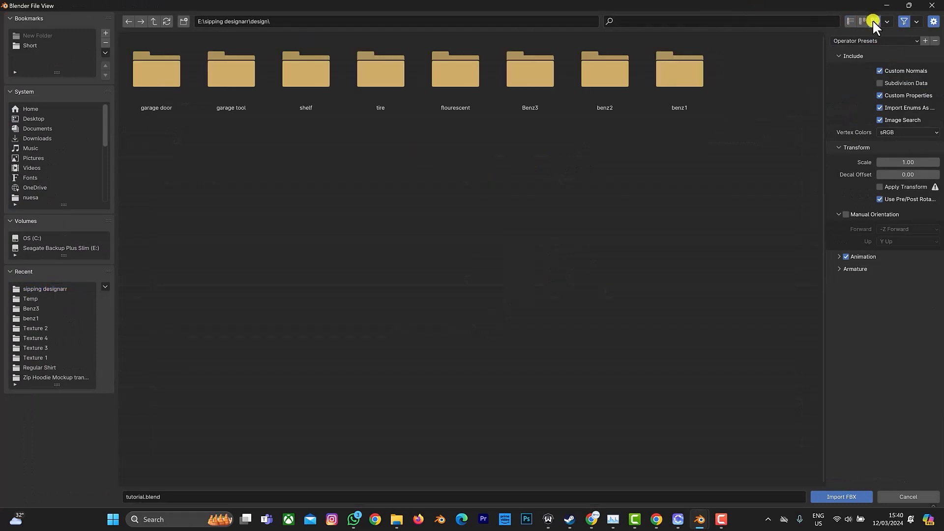
{"action": "left_click", "coordinate": [470, 105]}
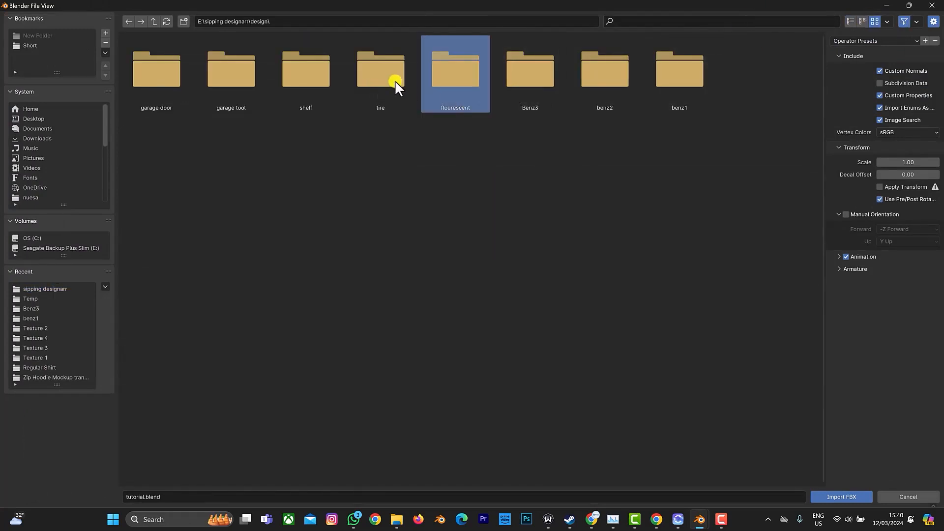
{"action": "double_click", "coordinate": [451, 51]}
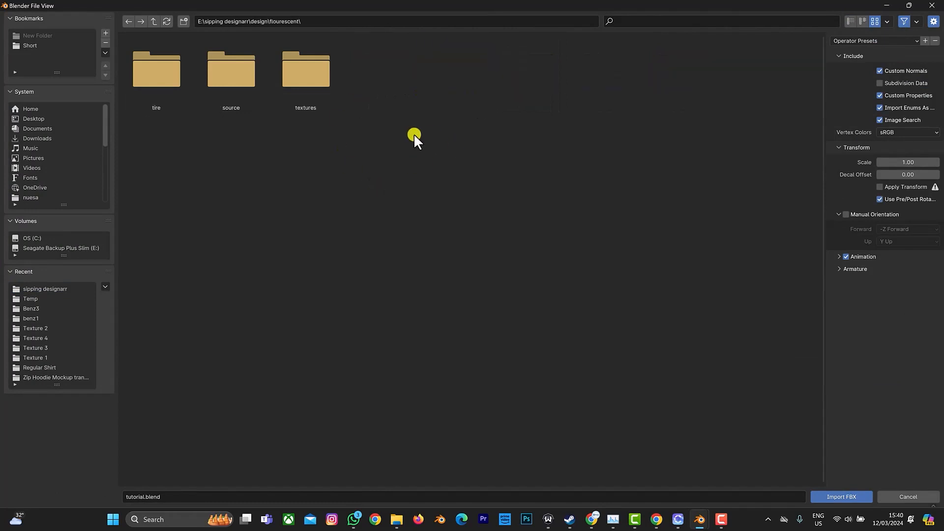
{"action": "double_click", "coordinate": [216, 90]}
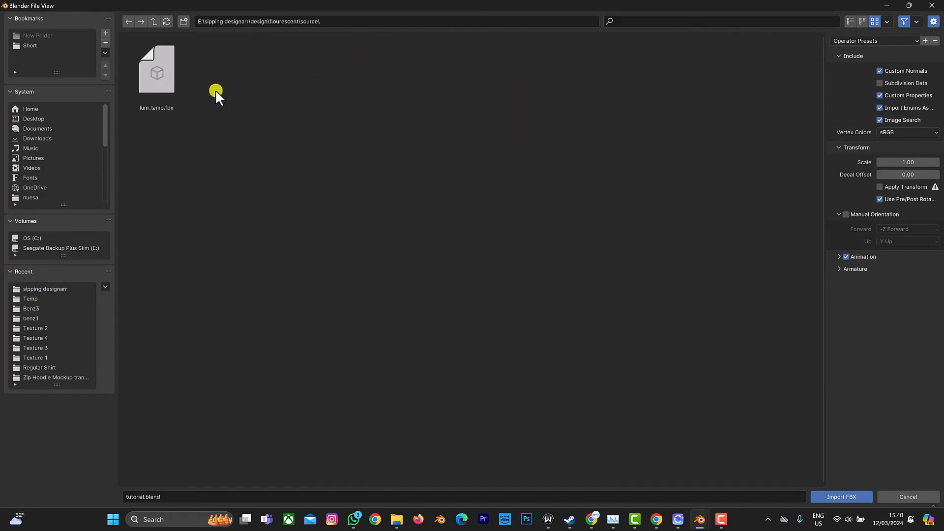
{"action": "left_click", "coordinate": [157, 91]}
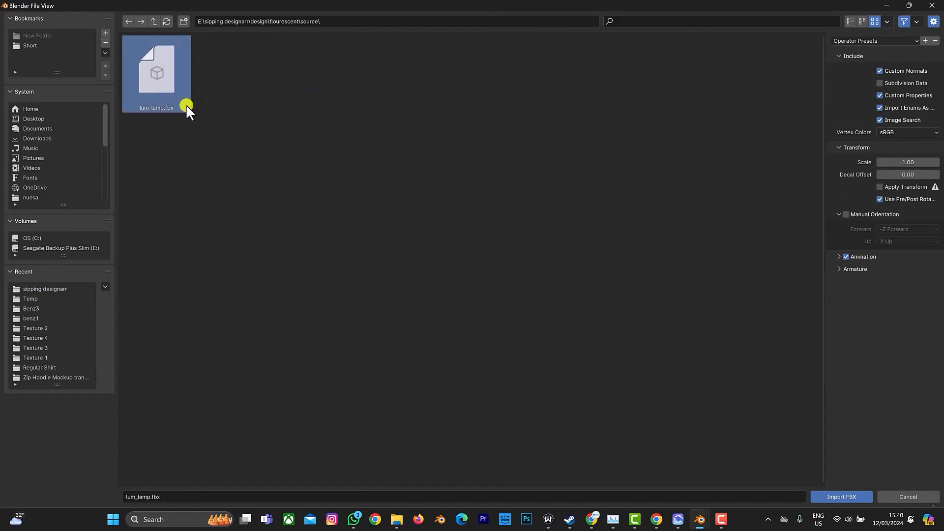
{"action": "left_click", "coordinate": [823, 496]}
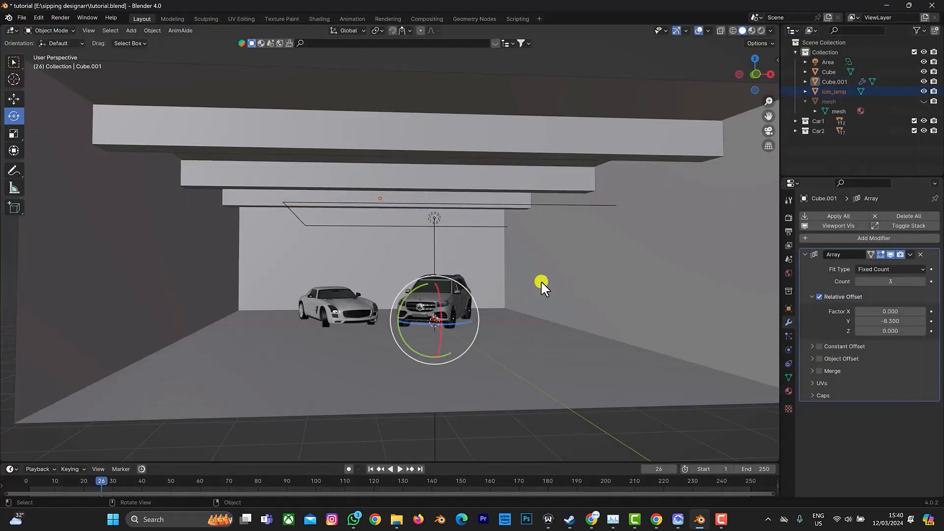
- Raise the imported fluorescent lamp along Z from the floor to the height of the ceiling beams
{"action": "scroll", "coordinate": [539, 282], "scroll_direction": "up", "scroll_amount": 3}
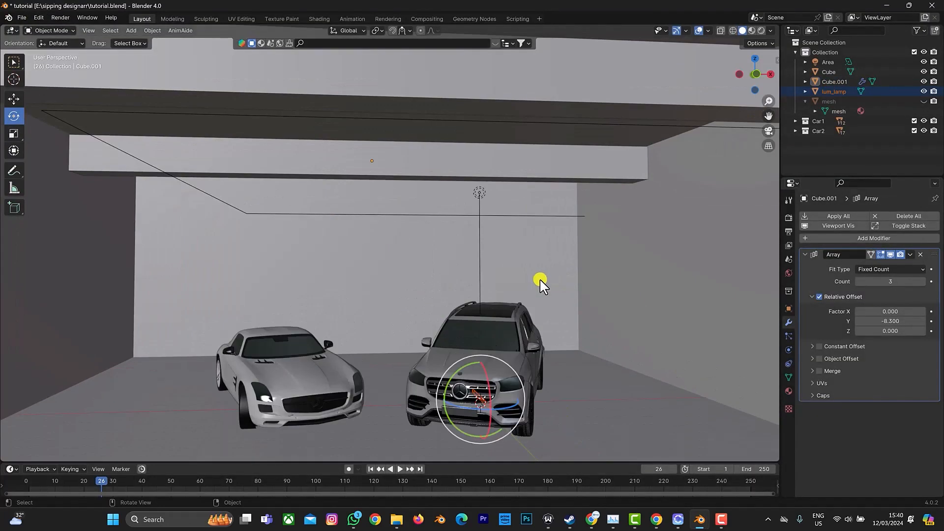
{"action": "key", "text": "g"}
{"action": "key", "text": "z"}
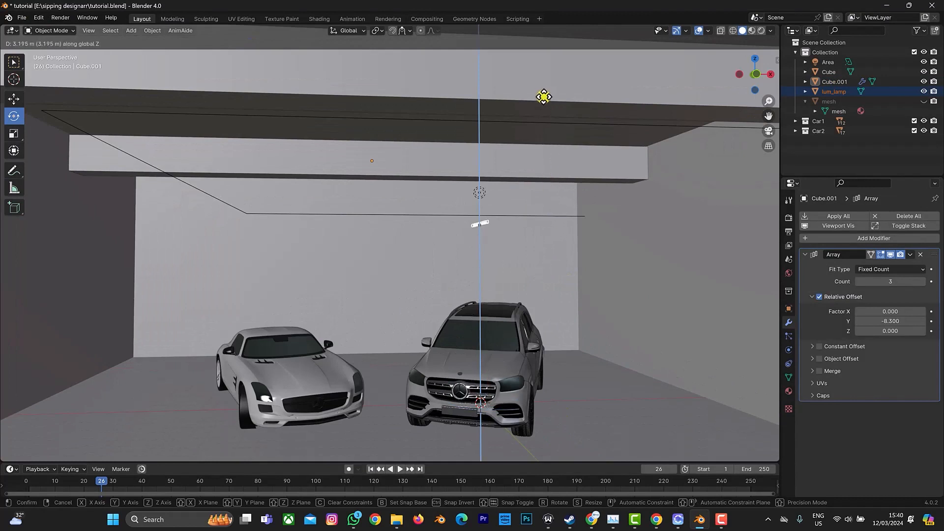
{"action": "left_click", "coordinate": [542, 68]}
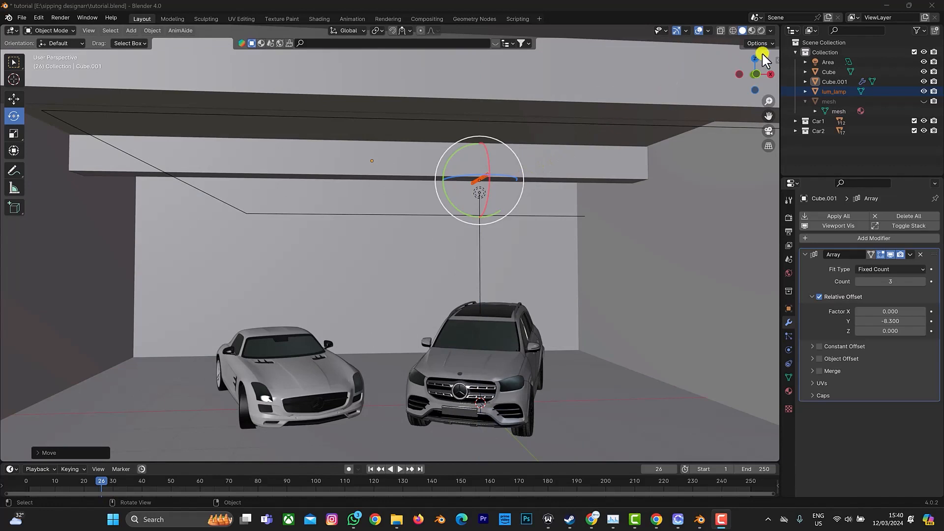
- Rotate the fluorescent lamp 90° about the Z axis so it runs parallel to the ceiling beams
{"action": "left_click_drag", "start_coordinate": [762, 58], "coordinate": [640, 84]}
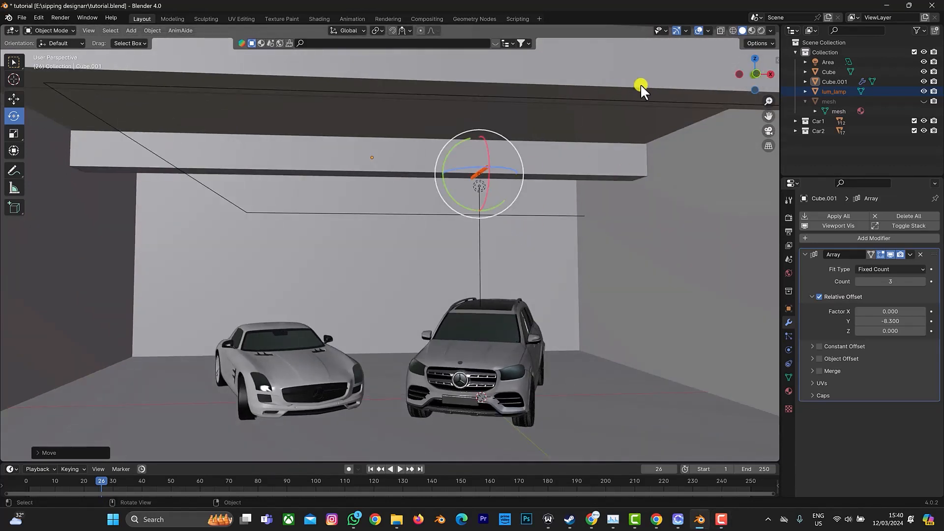
{"action": "mouse_move", "coordinate": [748, 73]}
{"action": "left_mouse_down"}
{"action": "mouse_move", "coordinate": [758, 69]}
{"action": "mouse_move", "coordinate": [752, 79]}
{"action": "left_mouse_up"}
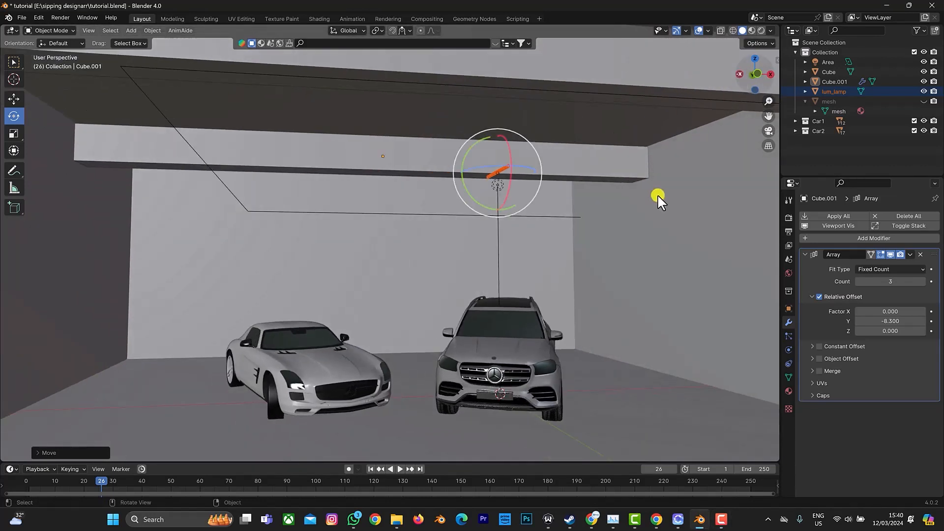
{"action": "left_click", "coordinate": [522, 165]}
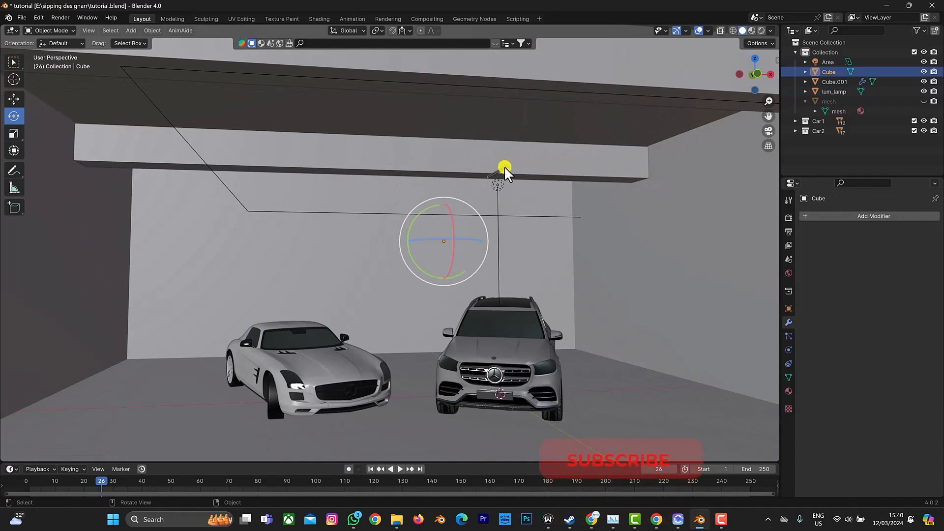
{"action": "left_click", "coordinate": [503, 167]}
{"action": "type", "text": "r"}
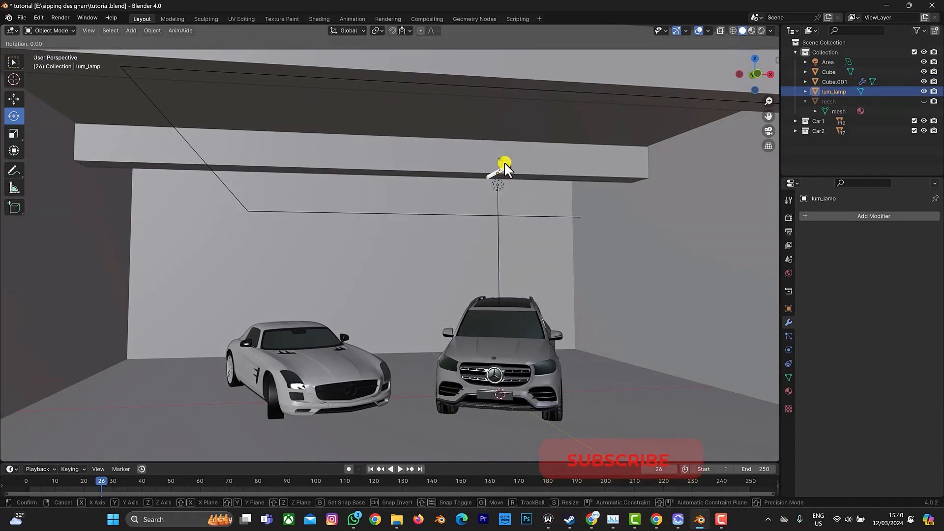
{"action": "type", "text": "z90"}
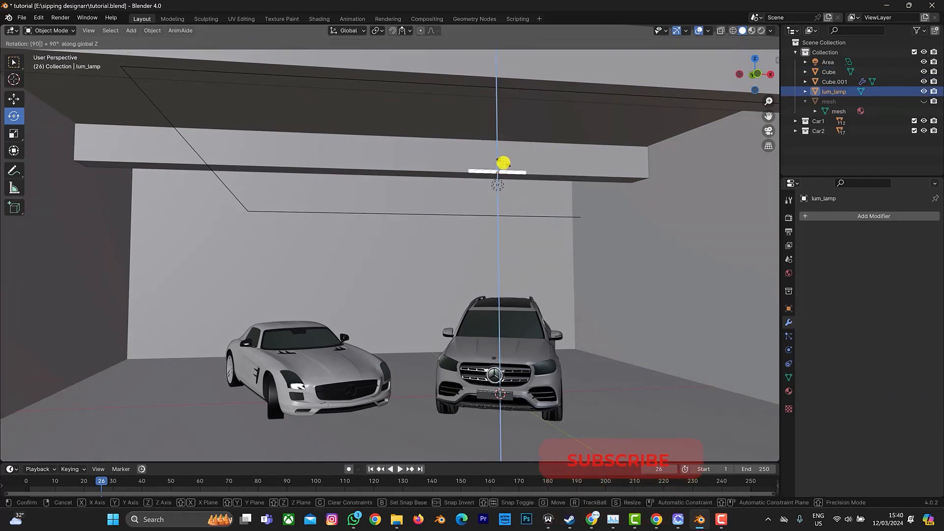
{"action": "key", "text": "Return"}
- Move the fluorescent lamp along positive Y in two passes, toward the room's back wall
{"action": "scroll", "coordinate": [515, 169], "scroll_direction": "up", "scroll_amount": 5}
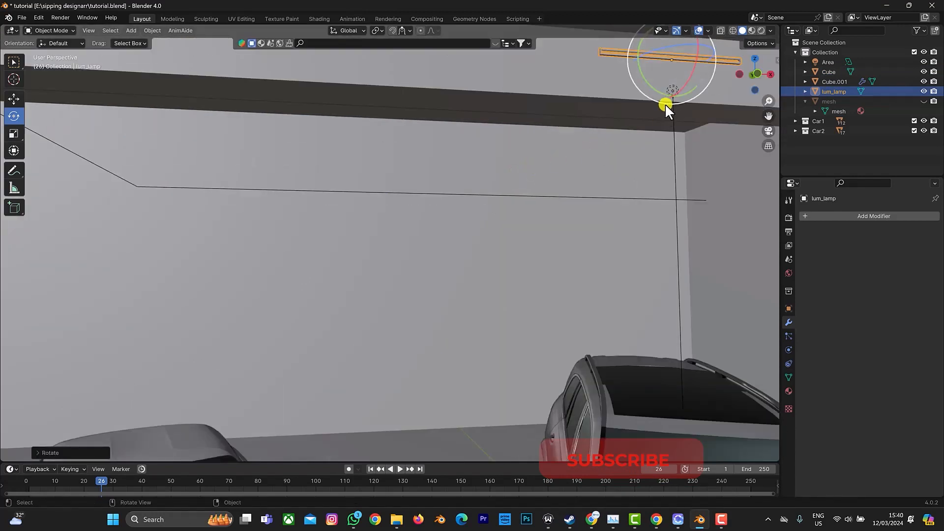
{"action": "key", "text": "g"}
{"action": "key", "text": "y"}
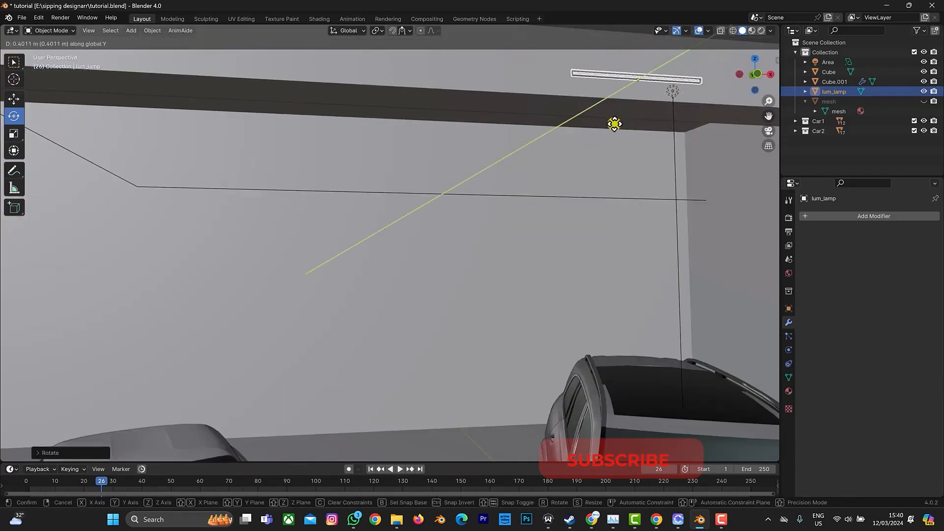
{"action": "left_click", "coordinate": [582, 132]}
{"action": "left_click_drag", "start_coordinate": [751, 62], "coordinate": [39, 58]}
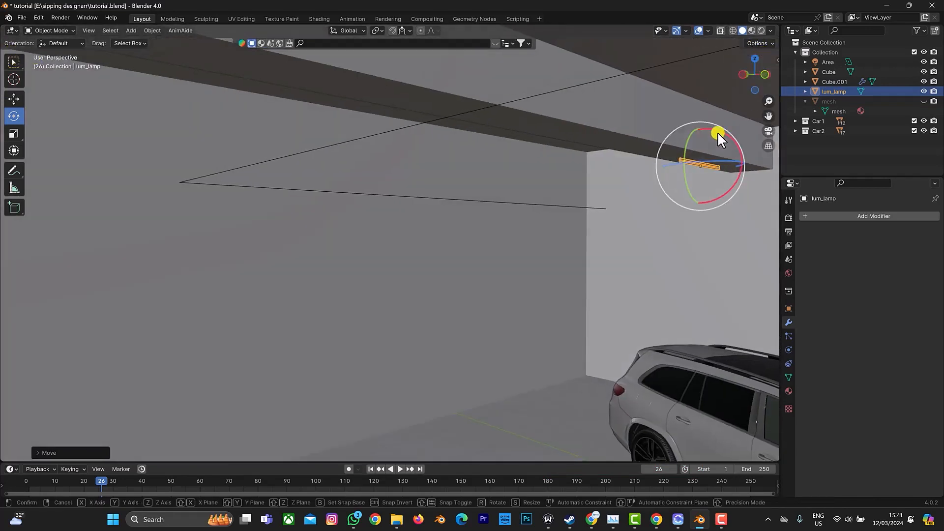
{"action": "key", "text": "g"}
{"action": "key", "text": "y"}
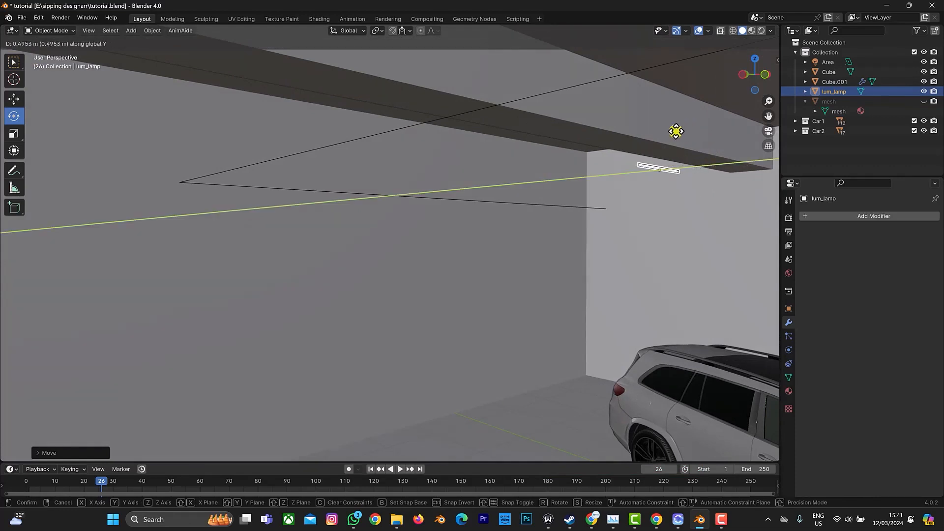
{"action": "left_click", "coordinate": [668, 126]}
- Raise the fluorescent lamp along Z and shift it further along positive Y toward the back wall
{"action": "key", "text": "g"}
{"action": "key", "text": "z"}
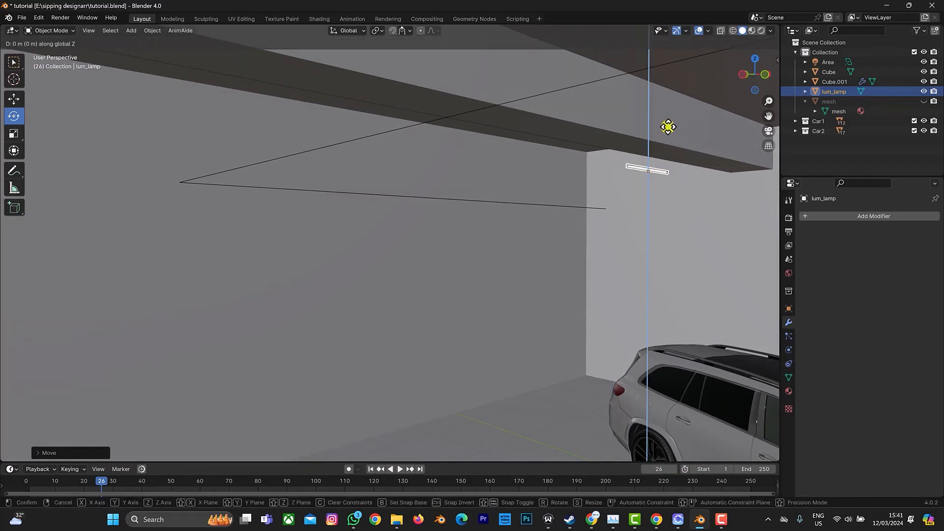
{"action": "left_click", "coordinate": [665, 89]}
{"action": "key", "text": "g"}
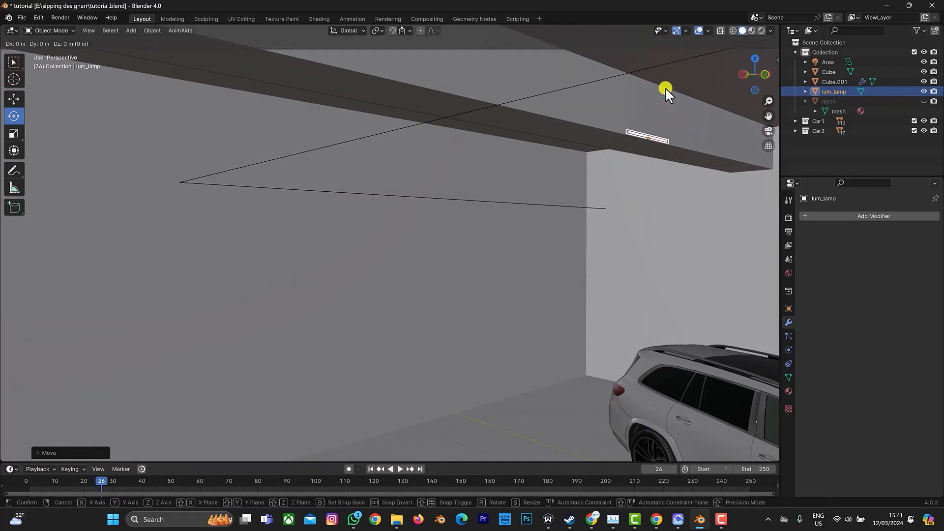
{"action": "key", "text": "y"}
{"action": "left_click", "coordinate": [622, 89]}
- Raise the fluorescent lamp along Z once more toward the ceiling and inspect its placement up close
{"action": "key", "text": "g"}
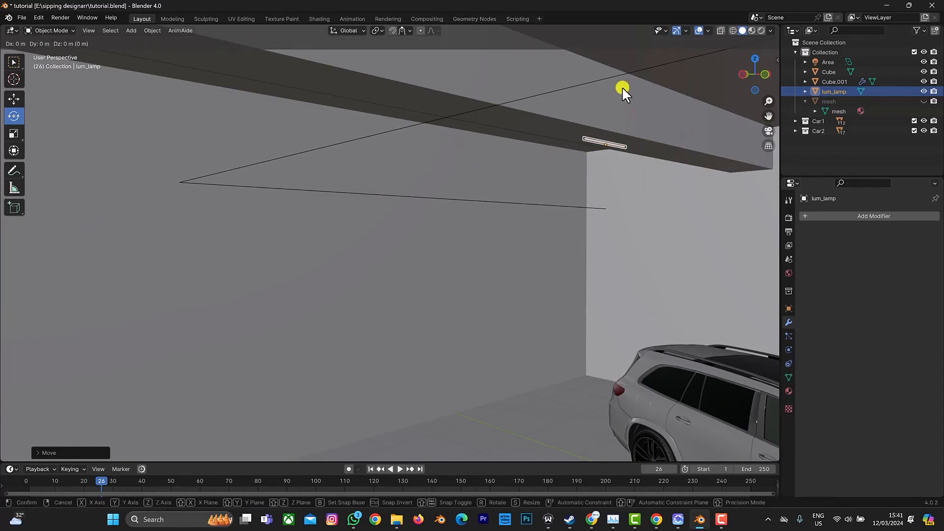
{"action": "key", "text": "z"}
{"action": "left_click", "coordinate": [617, 68]}
{"action": "scroll", "coordinate": [610, 105], "scroll_direction": "up", "scroll_amount": 3}
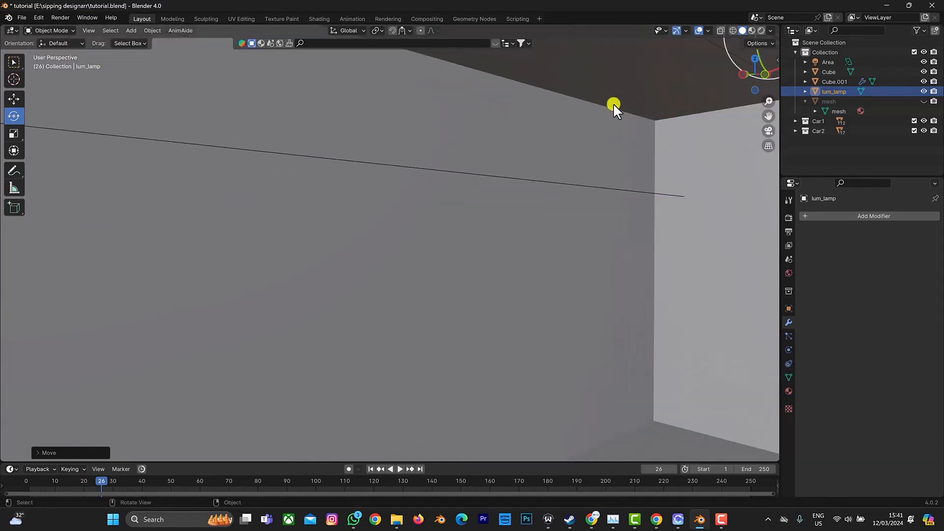
{"action": "left_click_drag", "start_coordinate": [761, 69], "coordinate": [8, 78]}
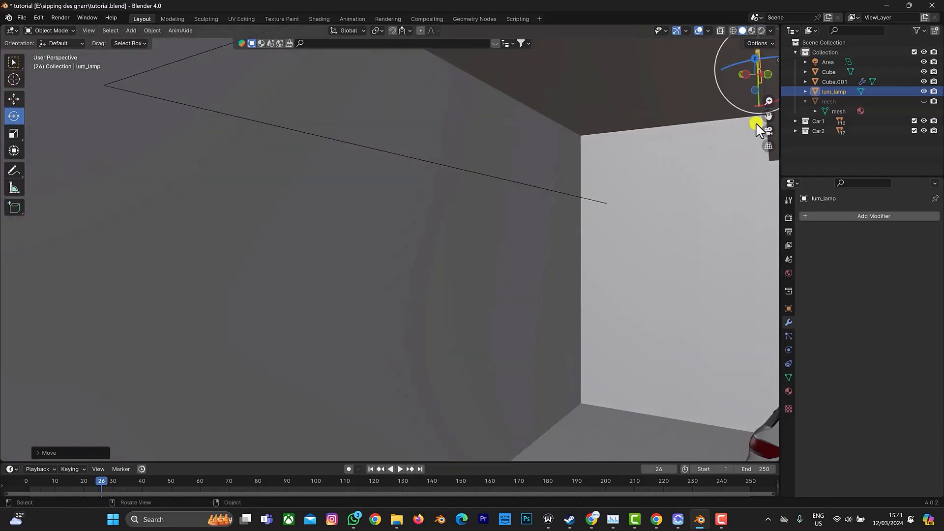
- Adjust lum_lamp's height along the global Z axis, finishing with a drop of about 0.29 m to the ceiling beam's underside
{"action": "left_click_drag", "start_coordinate": [770, 114], "coordinate": [725, 46]}
{"action": "key", "text": "g"}
{"action": "key", "text": "y"}
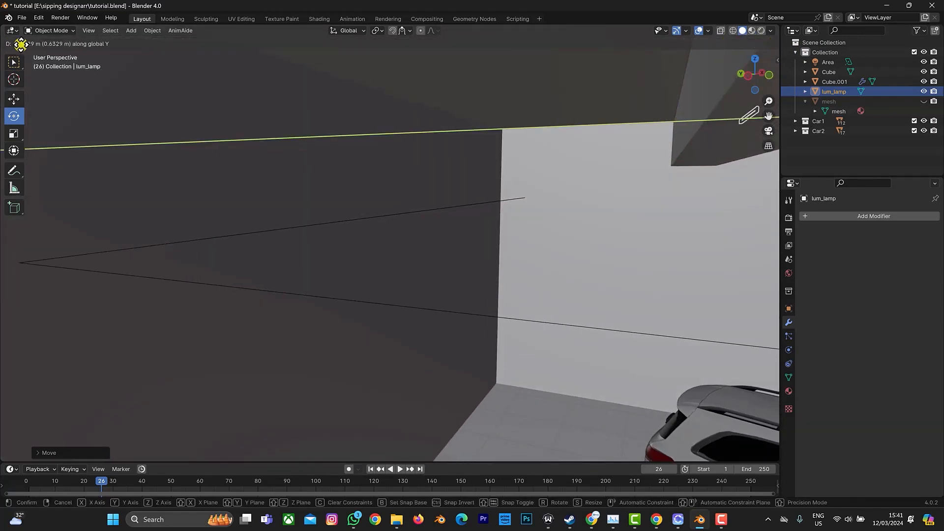
{"action": "key", "text": "z"}
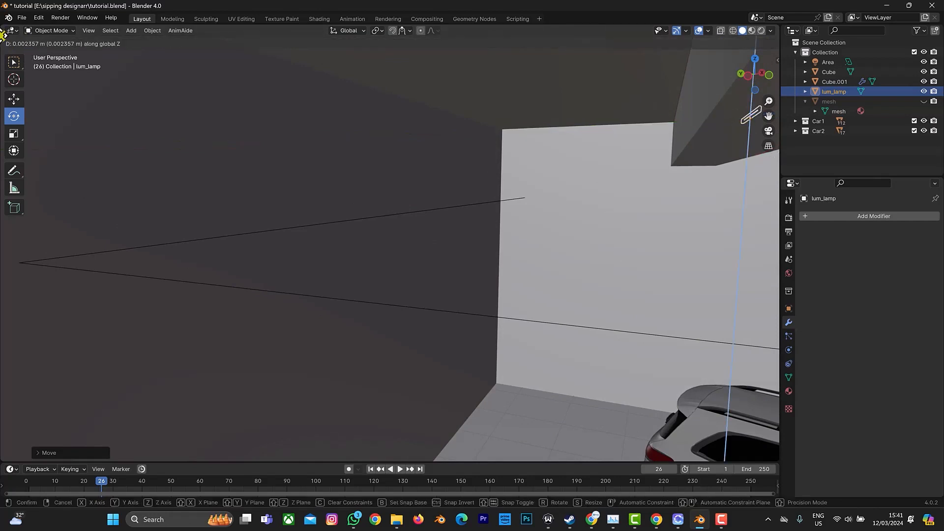
{"action": "left_click", "coordinate": [776, 45]}
{"action": "left_click_drag", "start_coordinate": [761, 74], "coordinate": [736, 78]}
{"action": "key", "text": "g"}
{"action": "key", "text": "z"}
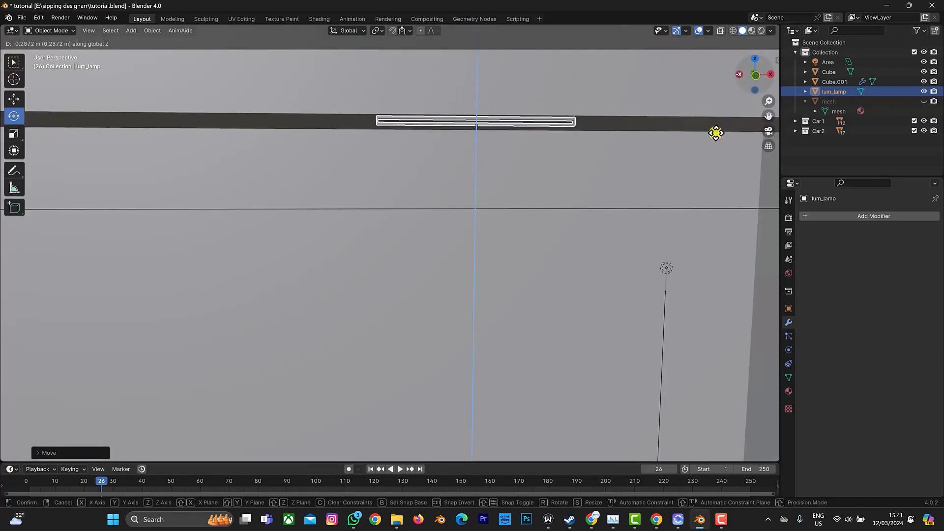
{"action": "left_click", "coordinate": [703, 133]}
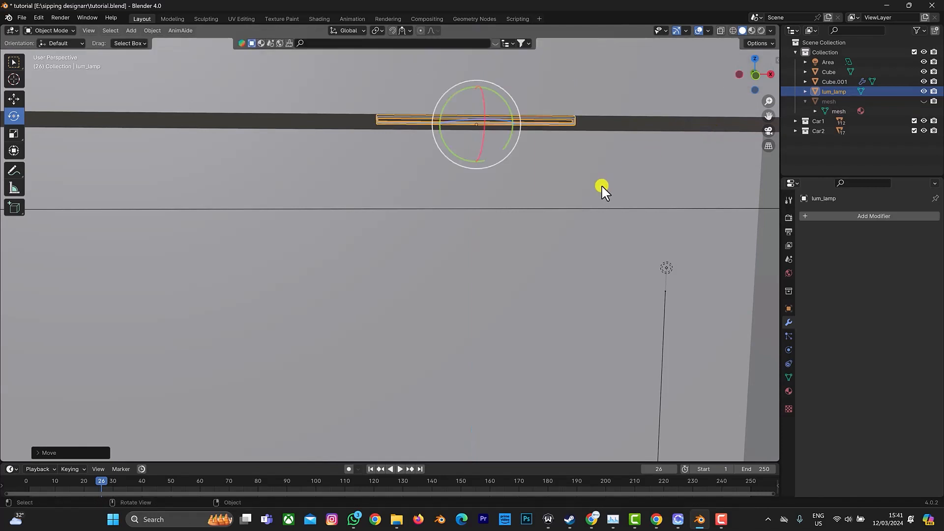
- Scale lum_lamp up uniformly and rotate it 180° about the global X axis
{"action": "key", "text": "s"}
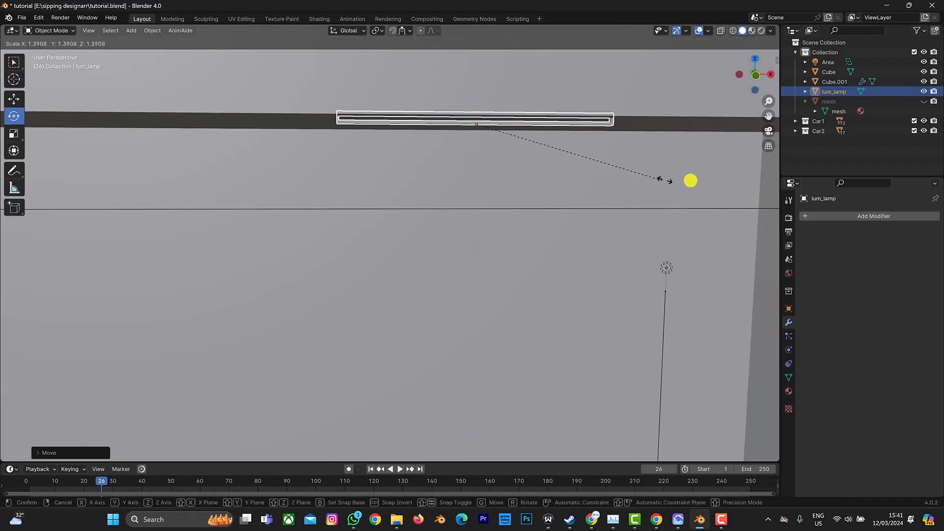
{"action": "left_click", "coordinate": [704, 180]}
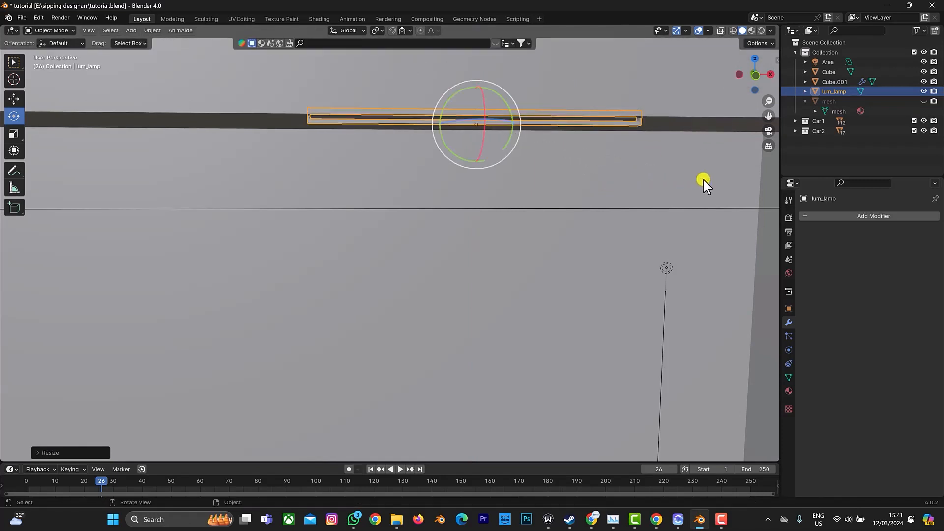
{"action": "scroll", "coordinate": [658, 112], "scroll_direction": "up", "scroll_amount": 1}
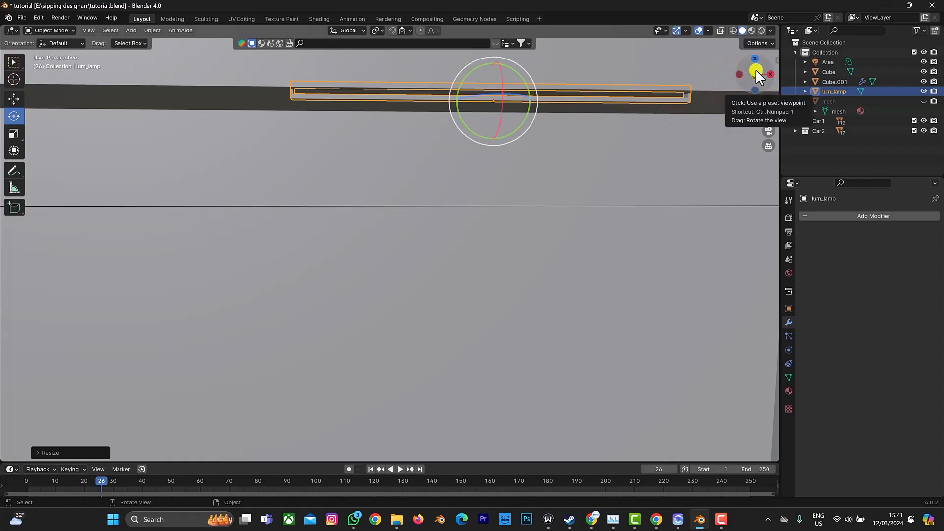
{"action": "left_click_drag", "start_coordinate": [757, 73], "coordinate": [749, 56]}
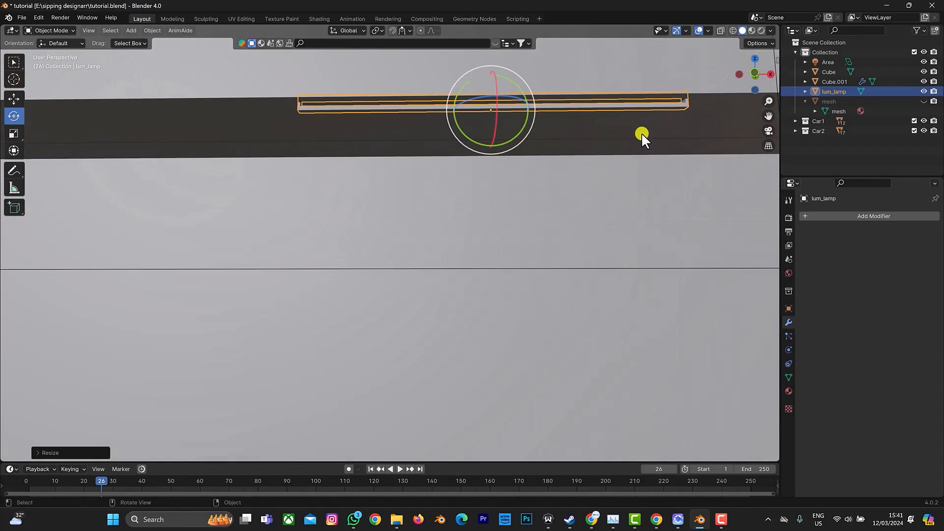
{"action": "type", "text": "rx180"}
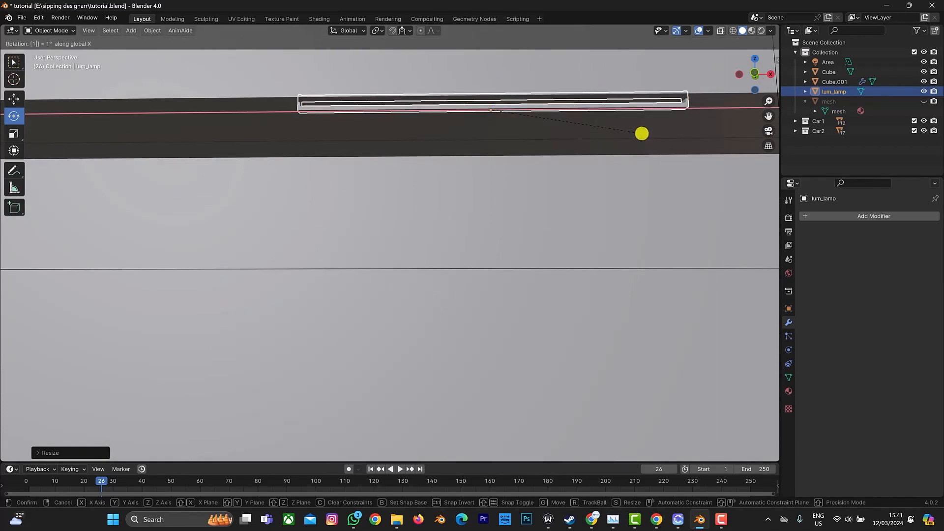
{"action": "key", "text": "Return"}
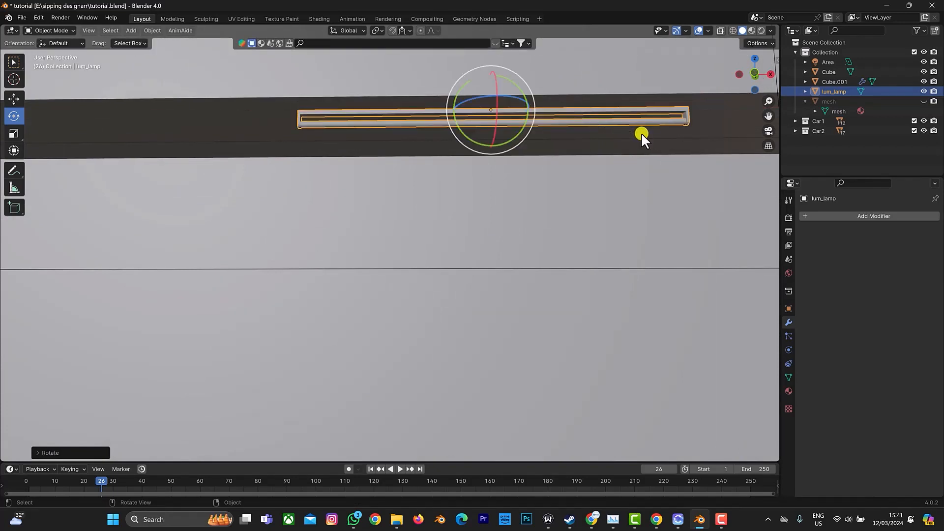
- Raise lum_lamp about 0.05 m along Z and shift it about 0.2 m along global Y beneath the ceiling
{"action": "key", "text": "g"}
{"action": "key", "text": "z"}
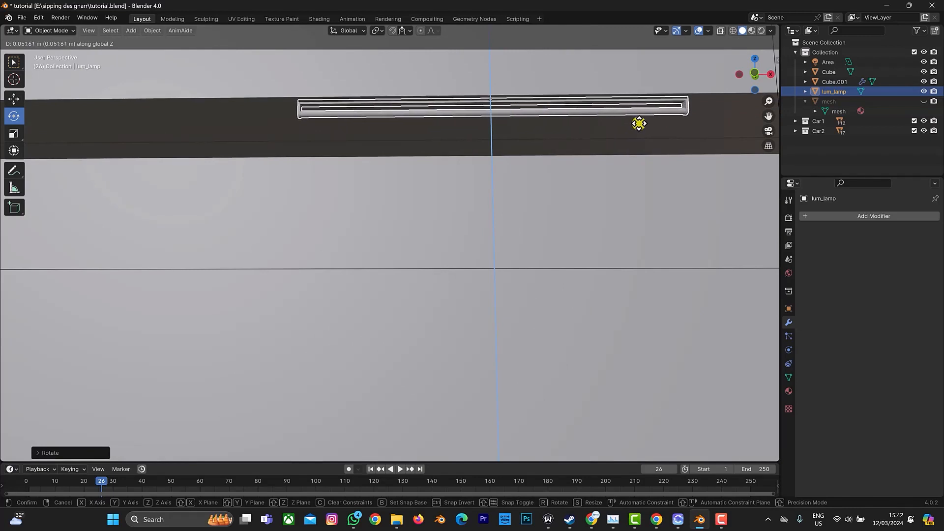
{"action": "left_click", "coordinate": [638, 124]}
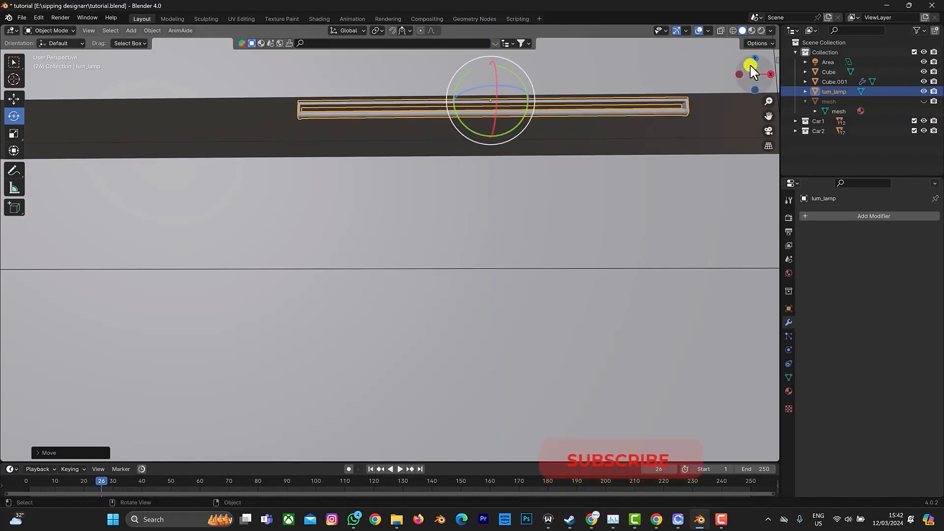
{"action": "left_click_drag", "start_coordinate": [750, 64], "coordinate": [575, 161]}
{"action": "key", "text": "g"}
{"action": "key", "text": "y"}
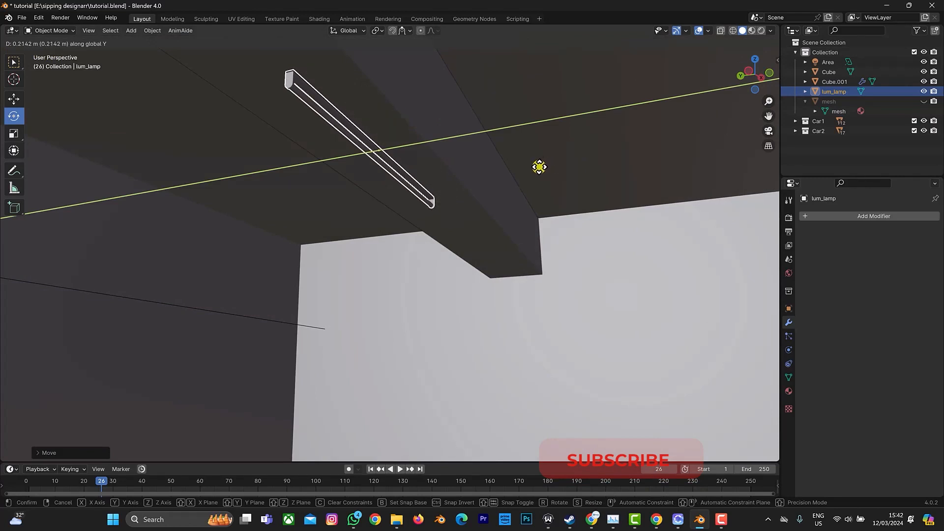
{"action": "left_click", "coordinate": [539, 167]}
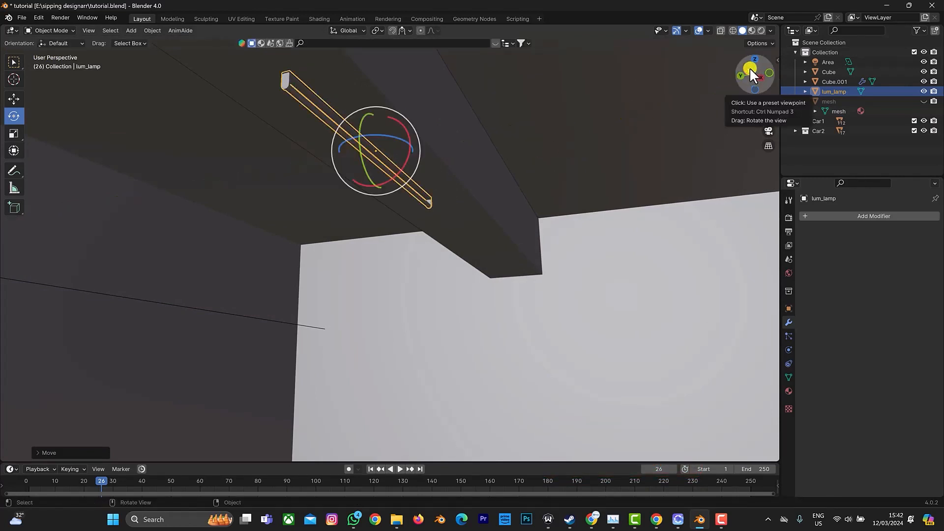
- Set the solid viewport shading color to Random so the lamp, room and cars are easier to tell apart
{"action": "mouse_move", "coordinate": [751, 67]}
{"action": "left_mouse_down"}
{"action": "mouse_move", "coordinate": [674, 97]}
{"action": "mouse_move", "coordinate": [746, 68]}
{"action": "left_mouse_up"}
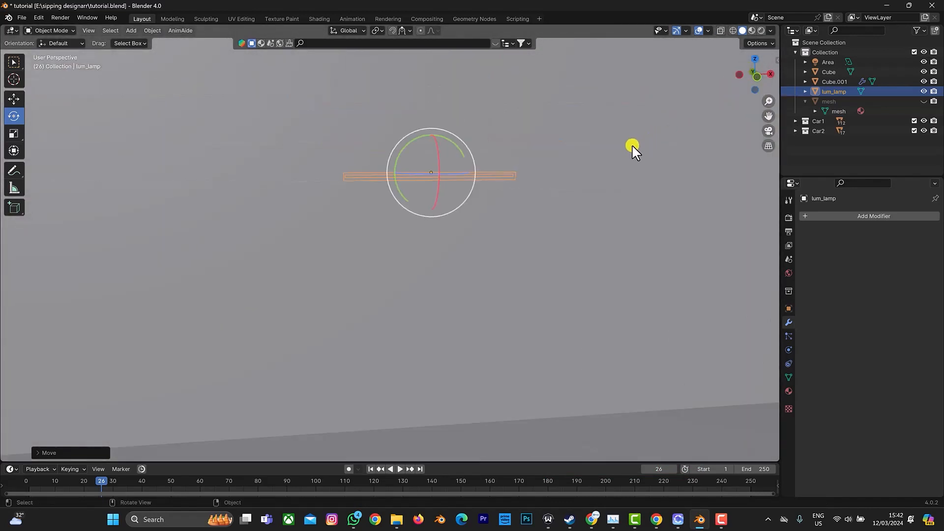
{"action": "left_click_drag", "start_coordinate": [751, 76], "coordinate": [723, 91]}
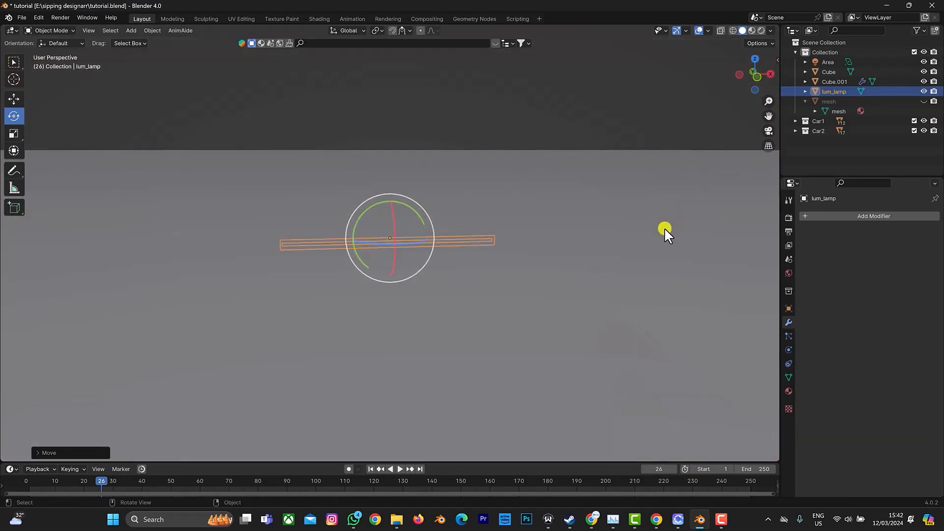
{"action": "scroll", "coordinate": [662, 227], "scroll_direction": "down", "scroll_amount": 6}
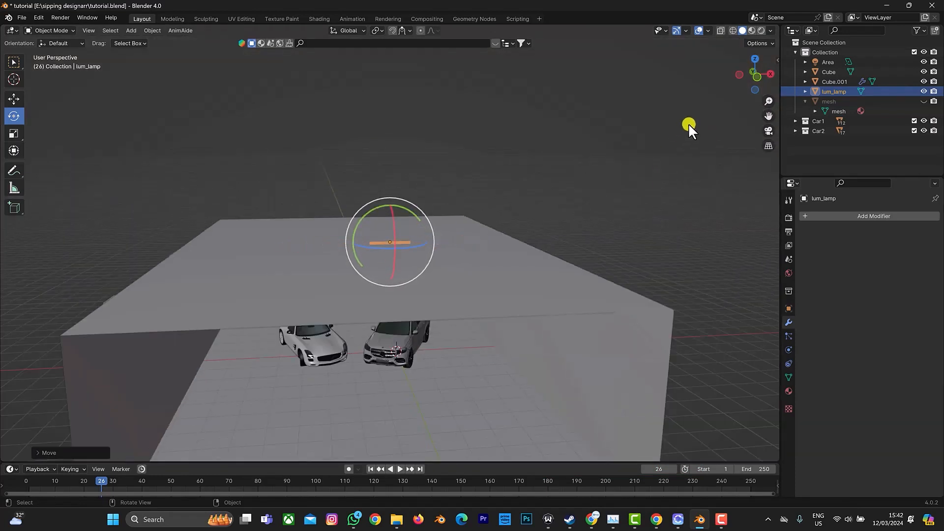
{"action": "left_click_drag", "start_coordinate": [755, 74], "coordinate": [754, 51]}
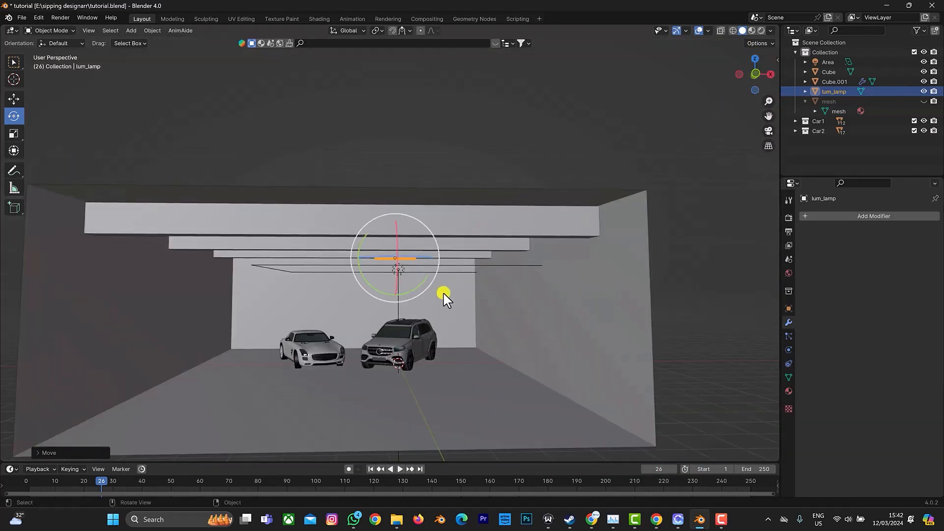
{"action": "scroll", "coordinate": [443, 297], "scroll_direction": "up", "scroll_amount": 5}
{"action": "left_click_drag", "start_coordinate": [772, 107], "coordinate": [753, 71]}
{"action": "left_click", "coordinate": [771, 30]}
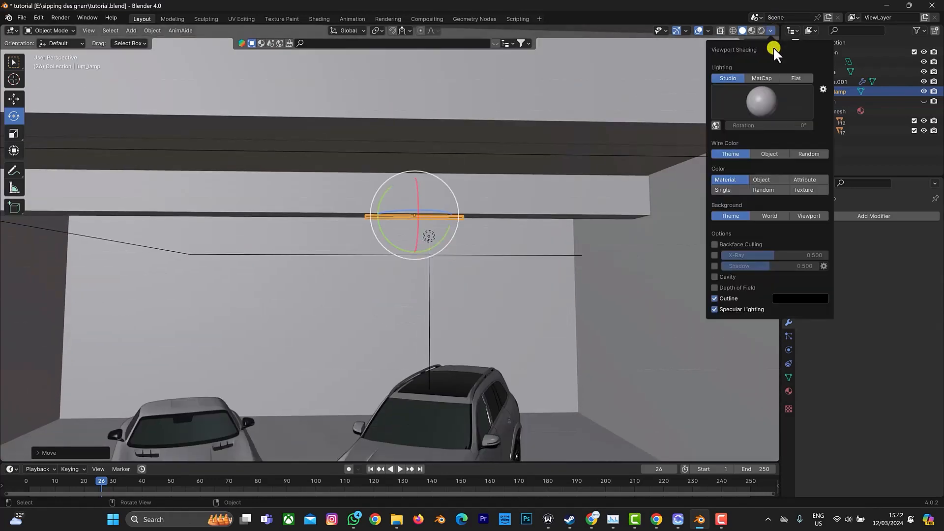
{"action": "left_click", "coordinate": [762, 190]}
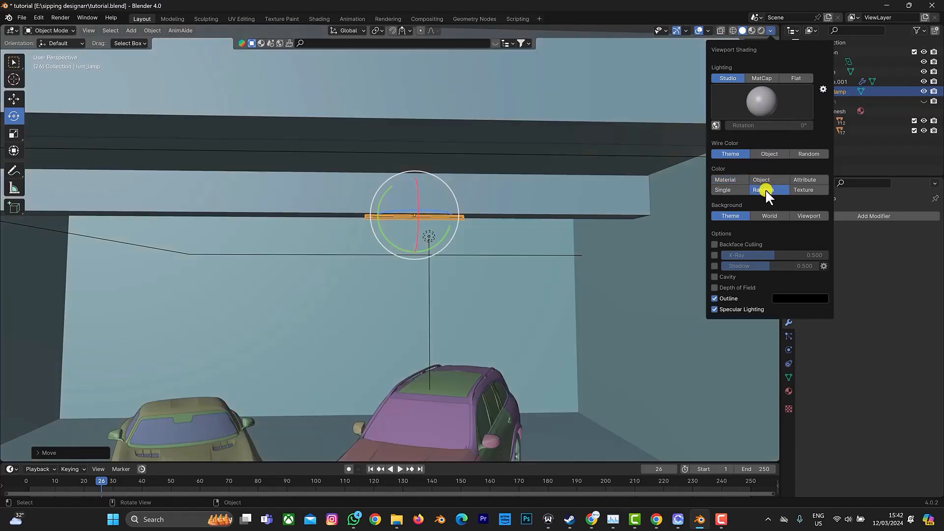
- Select lum_lamp again and move it along global X to the end of the beam above the sports car
{"action": "left_click", "coordinate": [447, 218]}
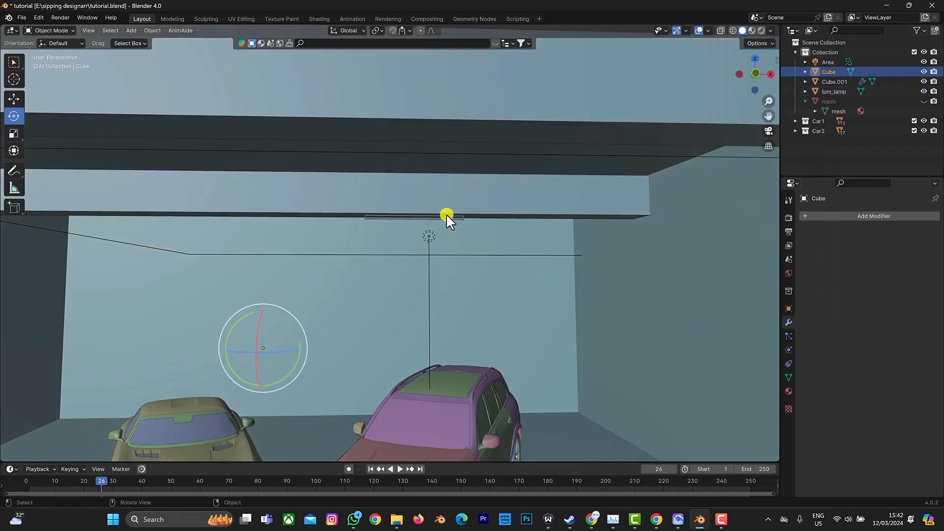
{"action": "left_click", "coordinate": [445, 221]}
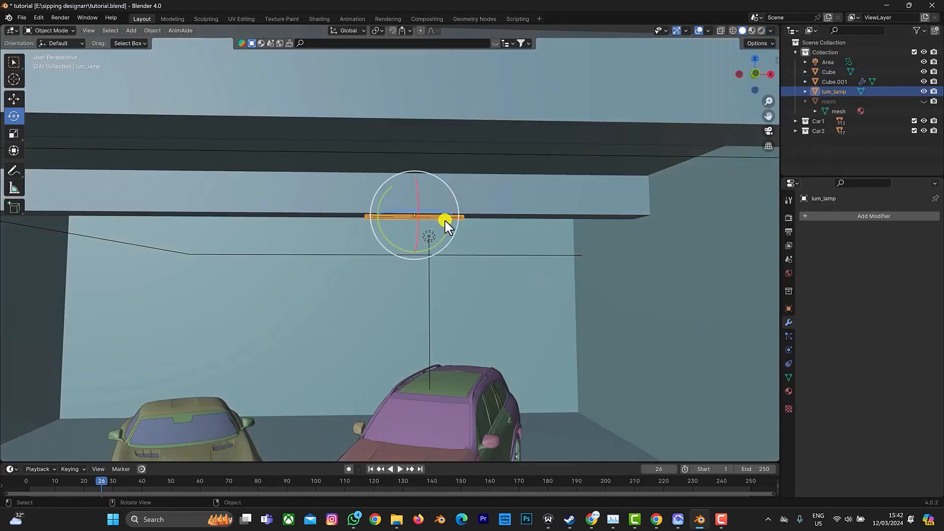
{"action": "key", "text": "g"}
{"action": "key", "text": "y"}
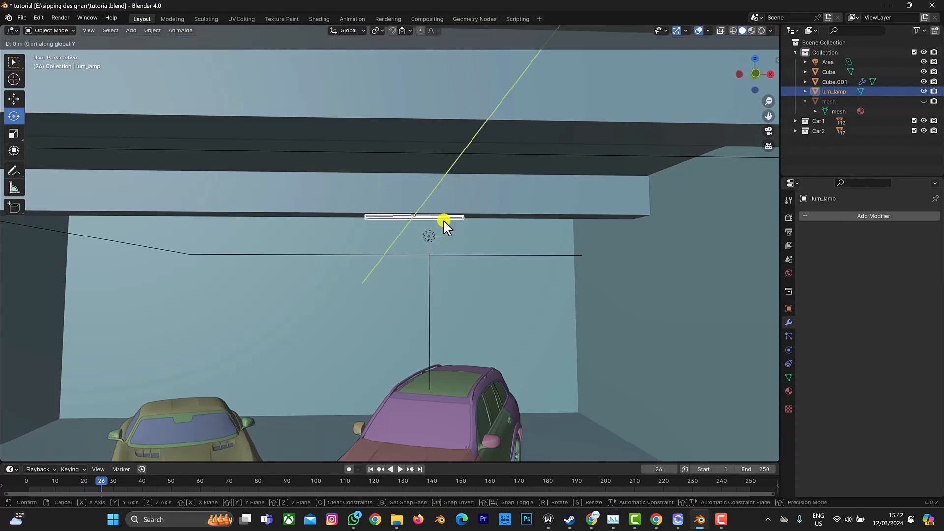
{"action": "key", "text": "x"}
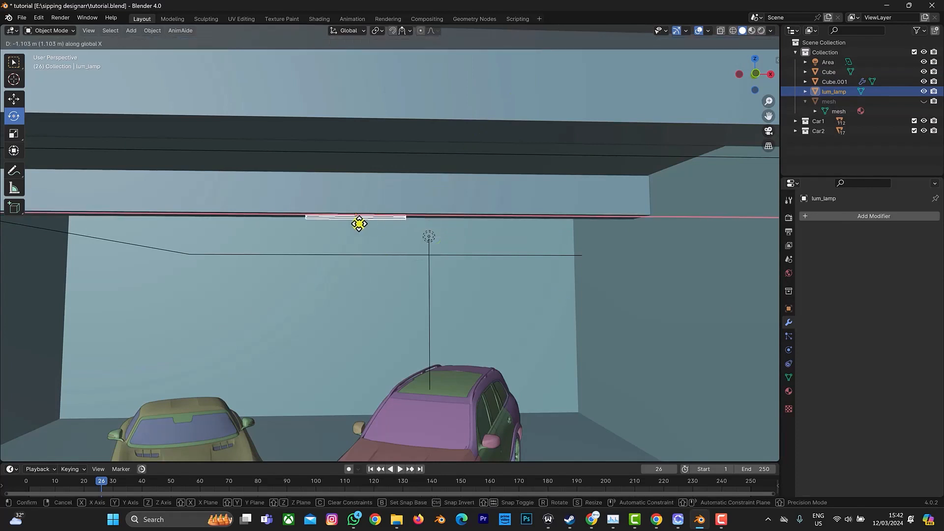
{"action": "left_click", "coordinate": [122, 226]}
- Add an Array modifier to lum_lamp
{"action": "left_click_drag", "start_coordinate": [772, 113], "coordinate": [650, 145]}
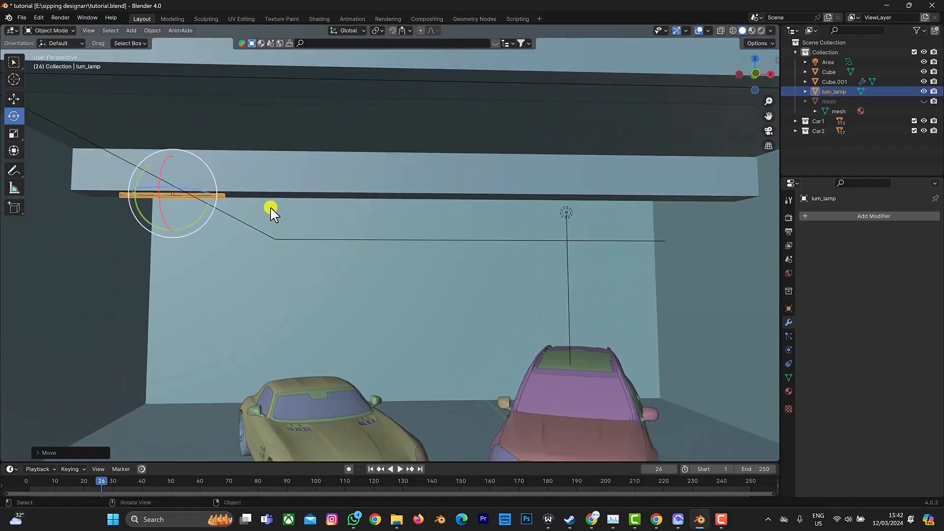
{"action": "left_click", "coordinate": [842, 217]}
{"action": "left_click", "coordinate": [829, 221]}
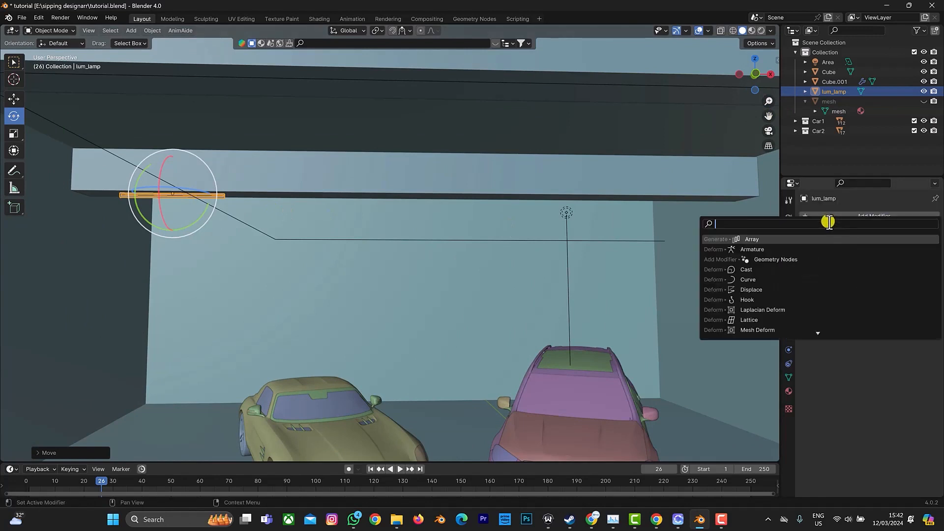
{"action": "type", "text": "arry"}
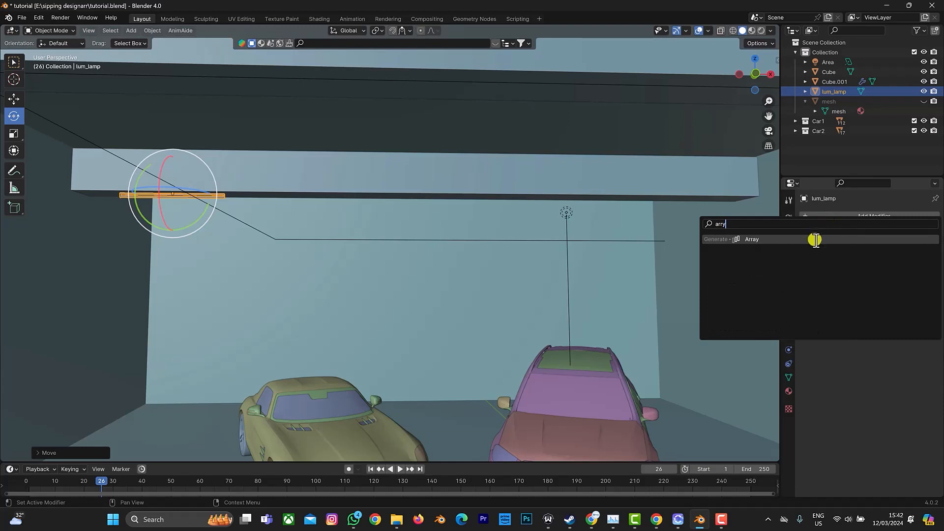
{"action": "left_click", "coordinate": [815, 239]}
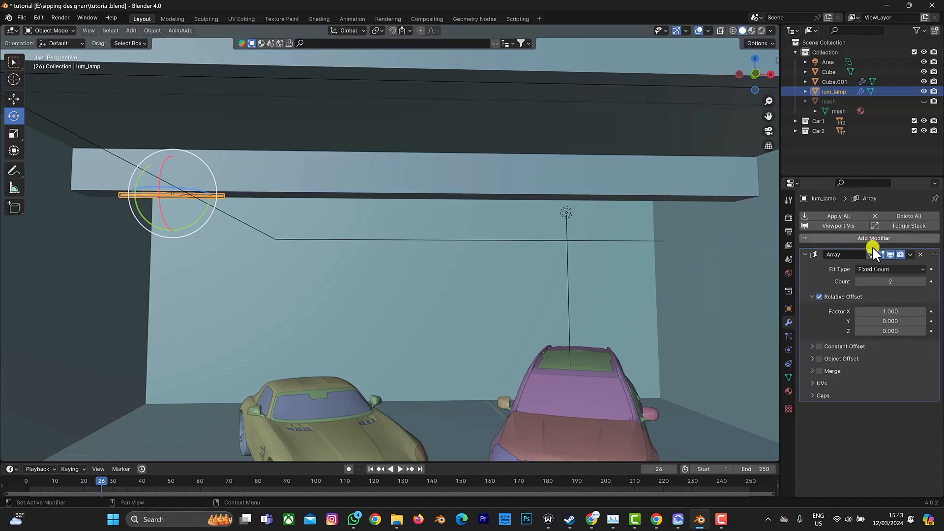
- Configure lum_lamp's Array with a count of 3 and relative offset factors of X 0 and Y -2.610
{"action": "mouse_move", "coordinate": [877, 311]}
{"action": "left_mouse_down"}
{"action": "mouse_move", "coordinate": [106, 313]}
{"action": "mouse_move", "coordinate": [884, 317]}
{"action": "left_mouse_up"}
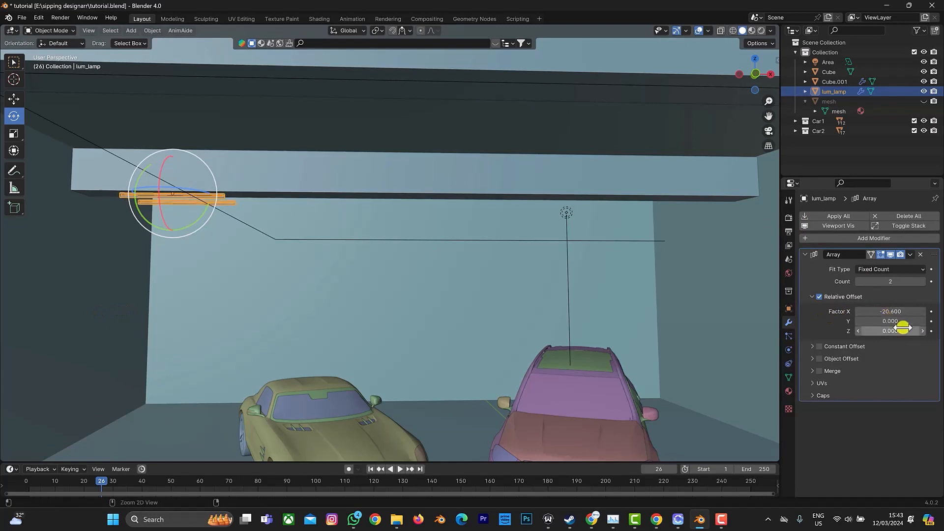
{"action": "key", "text": "ctrl+z"}
{"action": "left_click", "coordinate": [893, 311]}
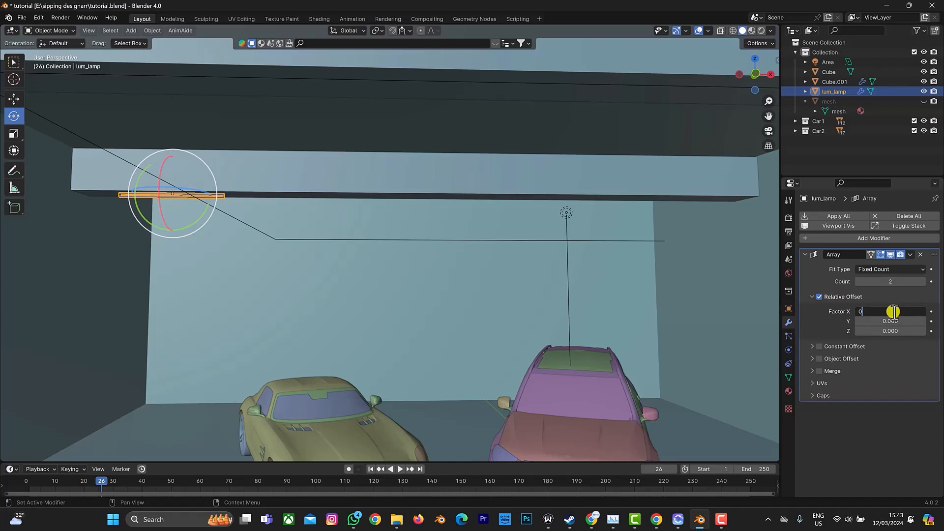
{"action": "type", "text": "0"}
{"action": "key", "text": "Return"}
{"action": "left_click_drag", "start_coordinate": [889, 320], "coordinate": [825, 332]}
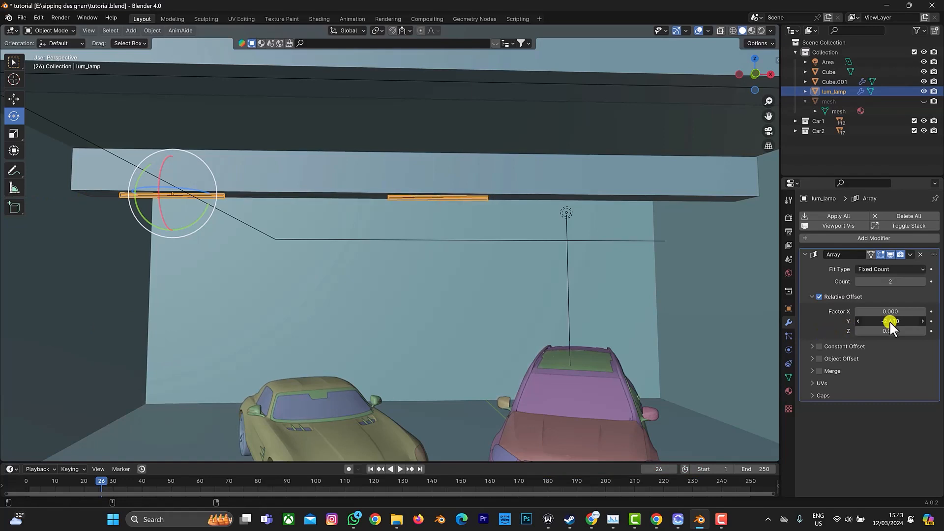
{"action": "left_click", "coordinate": [920, 282]}
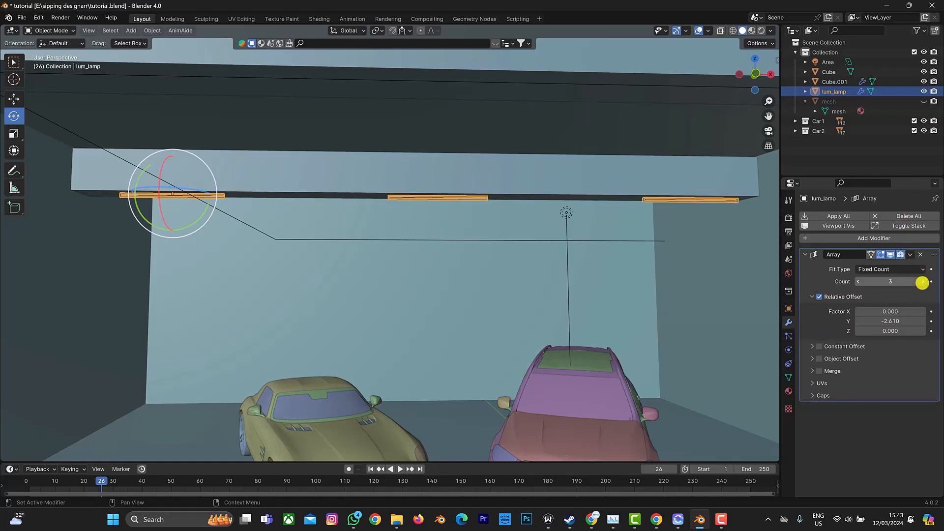
- Add a second Array modifier to lum_lamp
{"action": "left_click", "coordinate": [846, 238]}
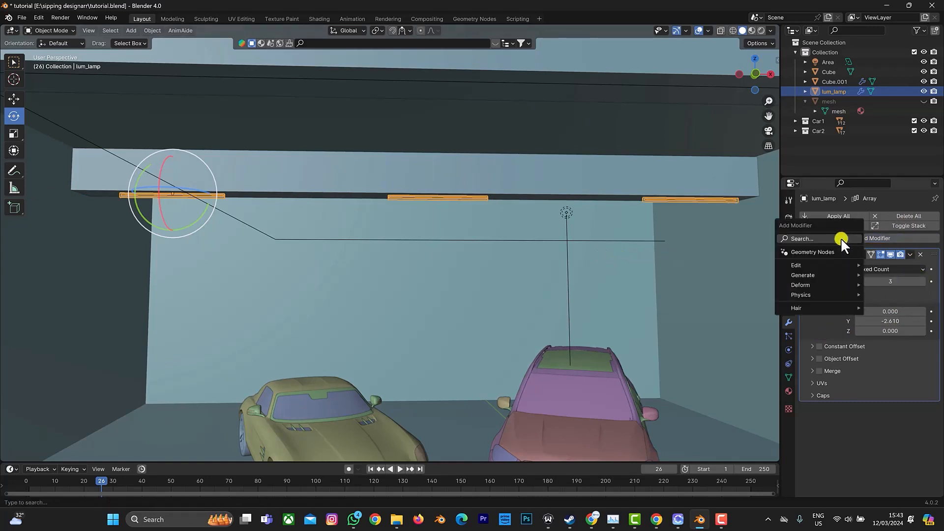
{"action": "left_click", "coordinate": [816, 238]}
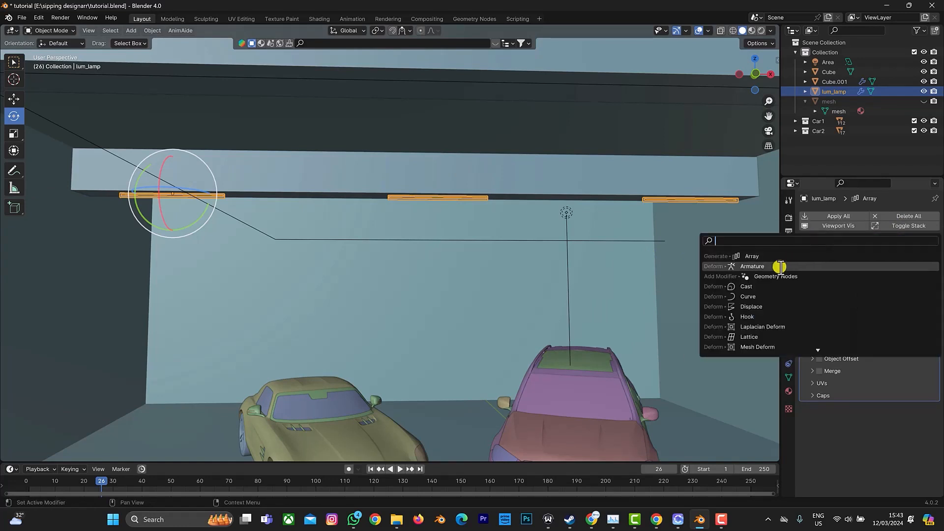
{"action": "left_click", "coordinate": [781, 256]}
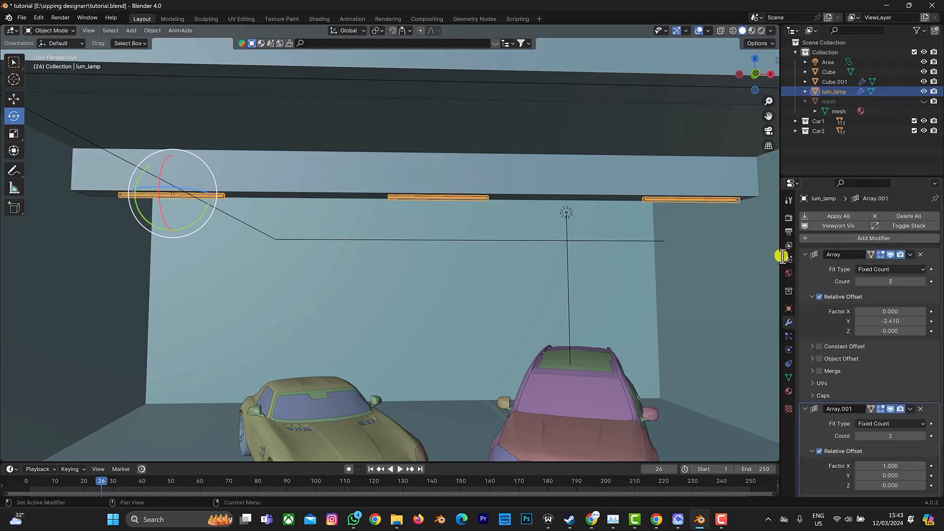
- Set lum_lamp's second Array modifier to a relative offset factor X of 87.700 and a count of 3
{"action": "scroll", "coordinate": [876, 408], "scroll_direction": "down", "scroll_amount": 3}
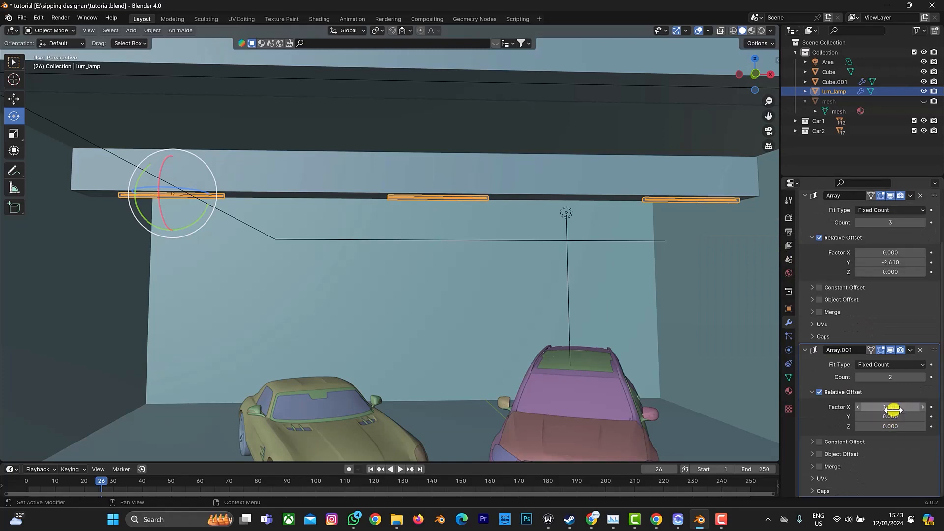
{"action": "left_click_drag", "start_coordinate": [894, 407], "coordinate": [792, 417]}
{"action": "scroll", "coordinate": [592, 340], "scroll_direction": "down", "scroll_amount": 3}
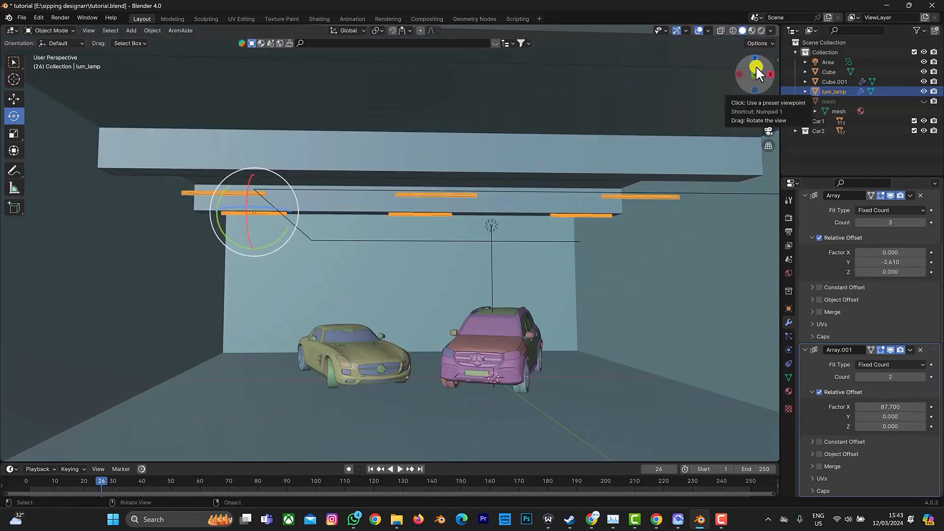
{"action": "left_click_drag", "start_coordinate": [756, 66], "coordinate": [720, 74]}
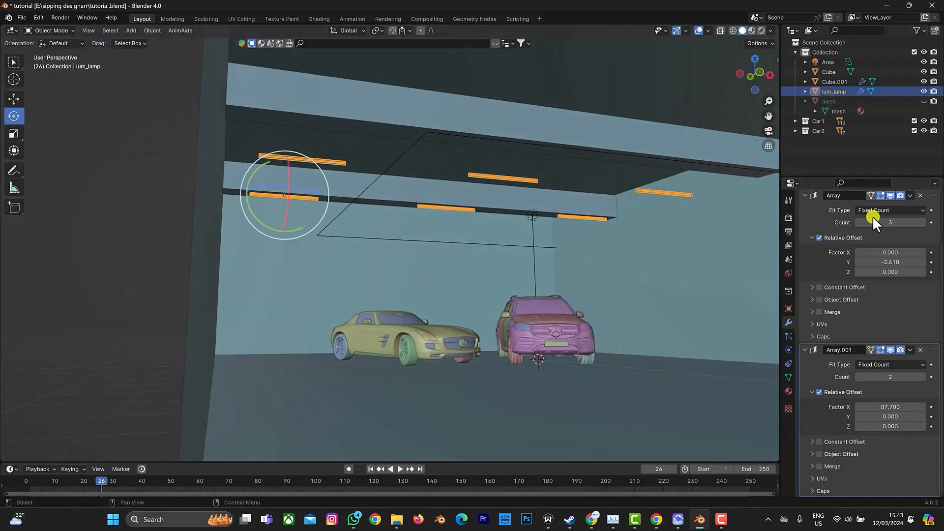
{"action": "left_click", "coordinate": [923, 376]}
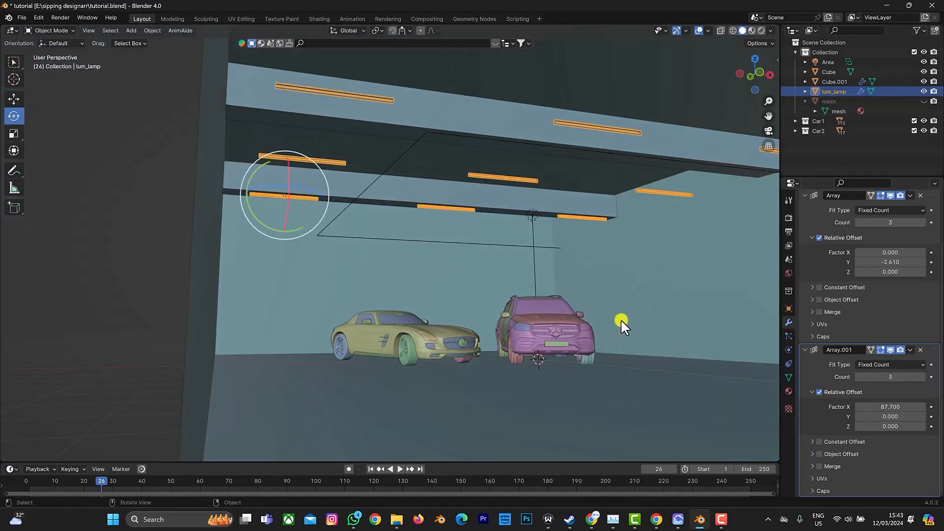
{"action": "scroll", "coordinate": [620, 319], "scroll_direction": "down", "scroll_amount": 3}
{"action": "scroll", "coordinate": [812, 376], "scroll_direction": "up", "scroll_amount": 2}
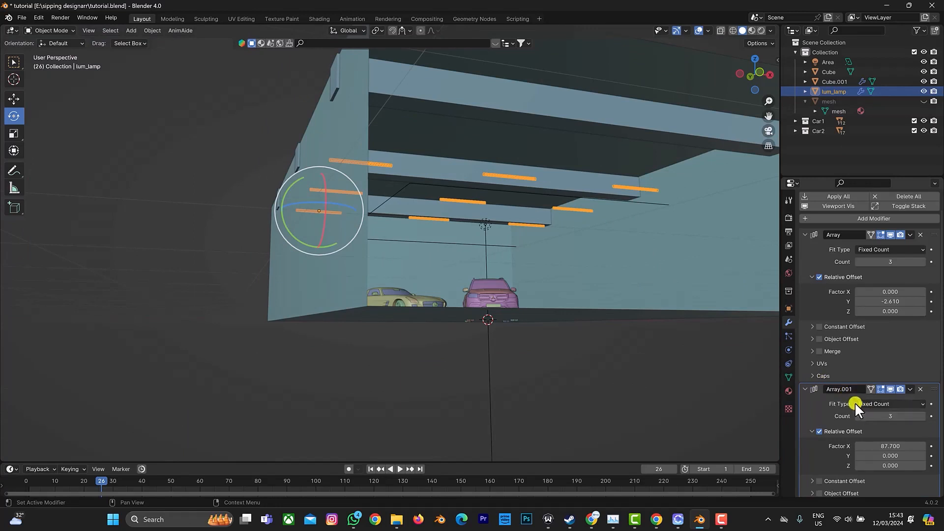
- Set the second Array's relative offset factor X to 140.700 to align the lamp rows with the ceiling beams
{"action": "left_click_drag", "start_coordinate": [888, 446], "coordinate": [266, 117]}
{"action": "scroll", "coordinate": [559, 213], "scroll_direction": "up", "scroll_amount": 3}
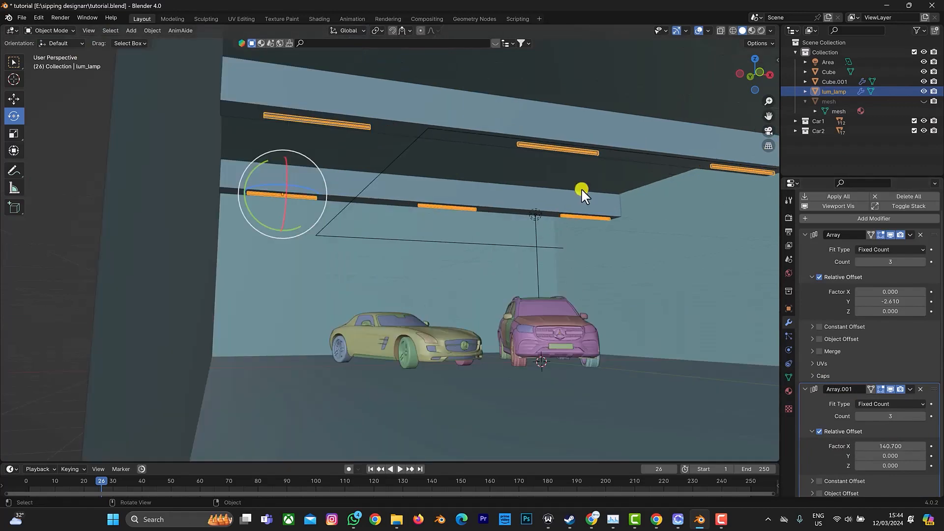
{"action": "left_click_drag", "start_coordinate": [762, 57], "coordinate": [741, 79]}
{"action": "scroll", "coordinate": [366, 140], "scroll_direction": "up", "scroll_amount": 1}
{"action": "scroll", "coordinate": [573, 266], "scroll_direction": "down", "scroll_amount": 3}
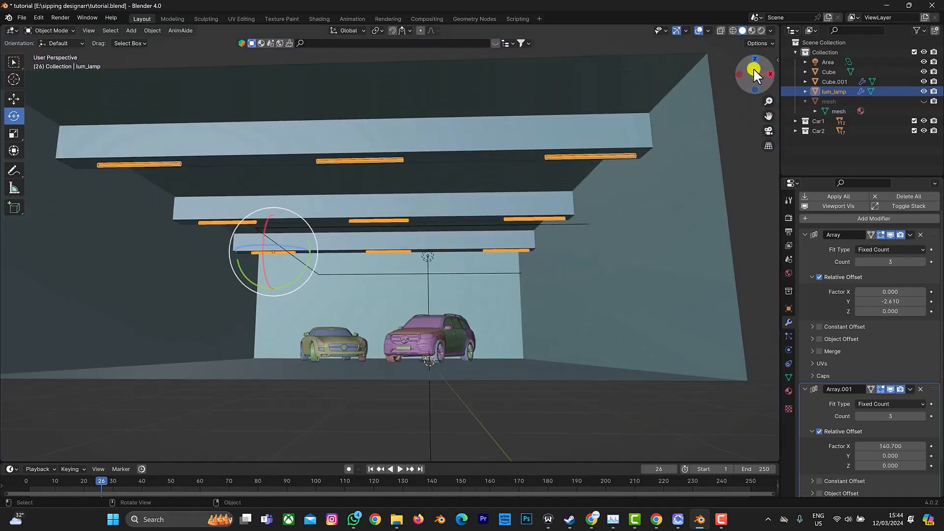
{"action": "mouse_move", "coordinate": [753, 68]}
{"action": "left_mouse_down"}
{"action": "mouse_move", "coordinate": [755, 79]}
{"action": "mouse_move", "coordinate": [7, 78]}
{"action": "mouse_move", "coordinate": [753, 75]}
{"action": "left_mouse_up"}
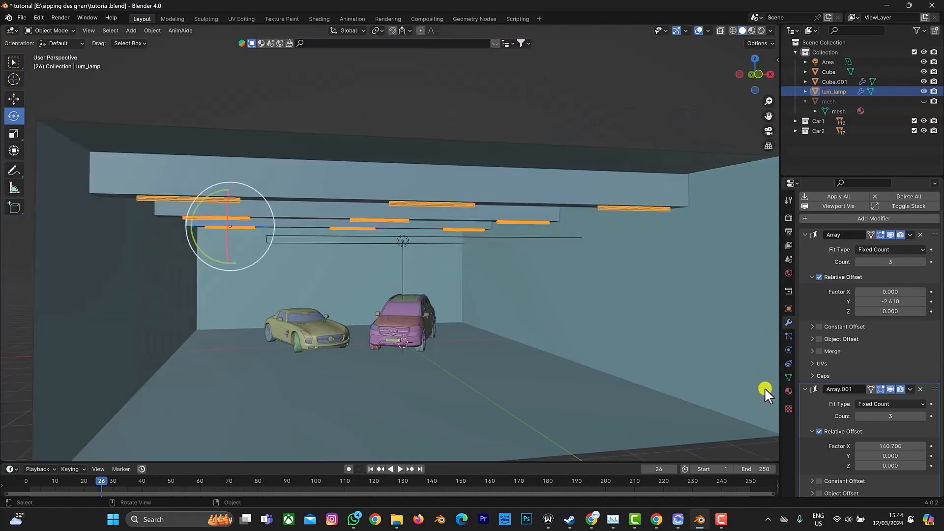
- Save the file and add a second material slot with a new material to lum_lamp
{"action": "left_click", "coordinate": [788, 392]}
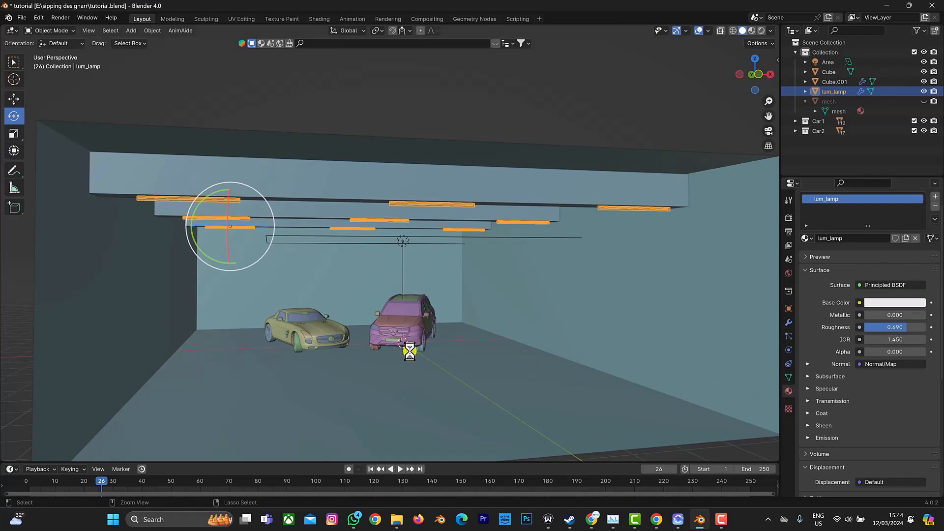
{"action": "key", "text": "ctrl+s"}
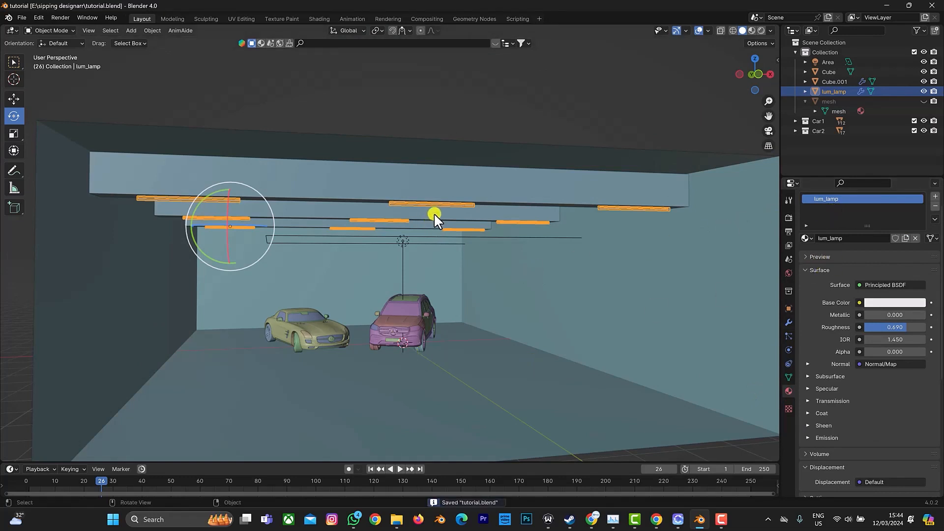
{"action": "scroll", "coordinate": [467, 217], "scroll_direction": "up", "scroll_amount": 3}
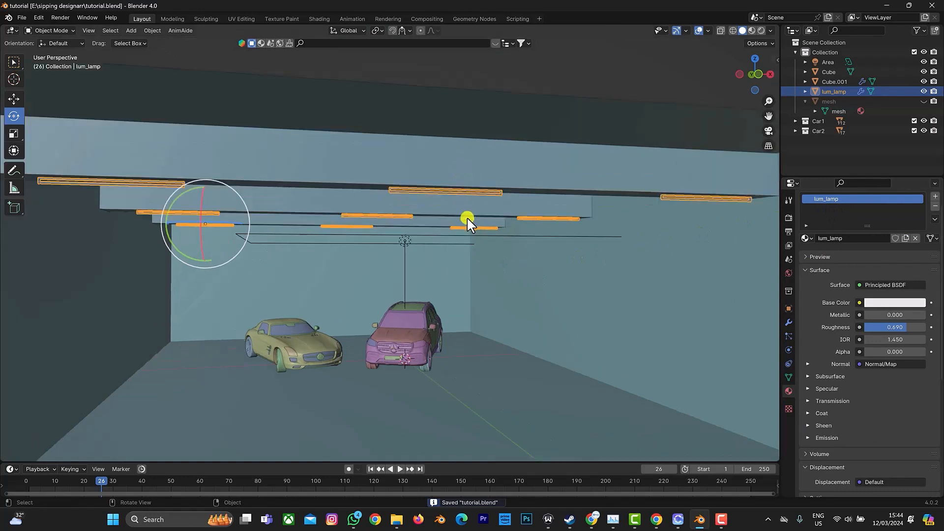
{"action": "left_click", "coordinate": [685, 291]}
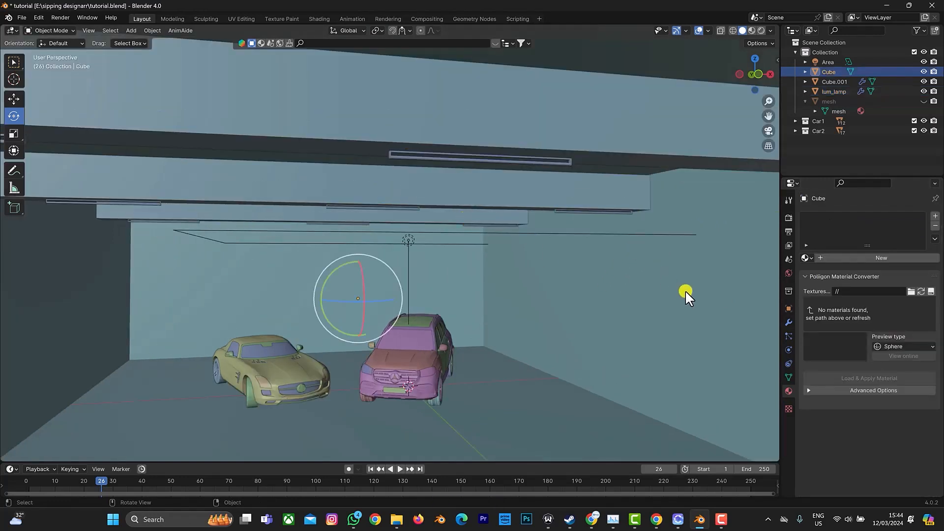
{"action": "left_click", "coordinate": [524, 161]}
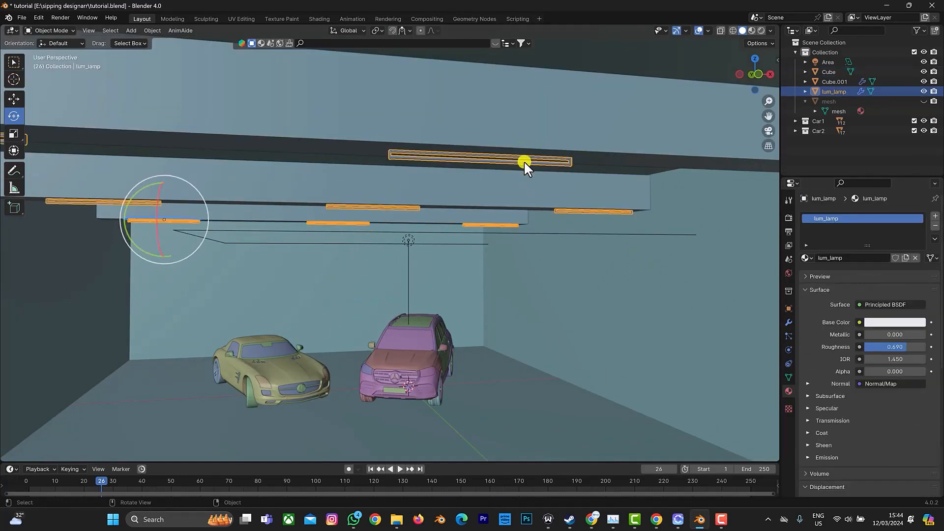
{"action": "left_click", "coordinate": [934, 217]}
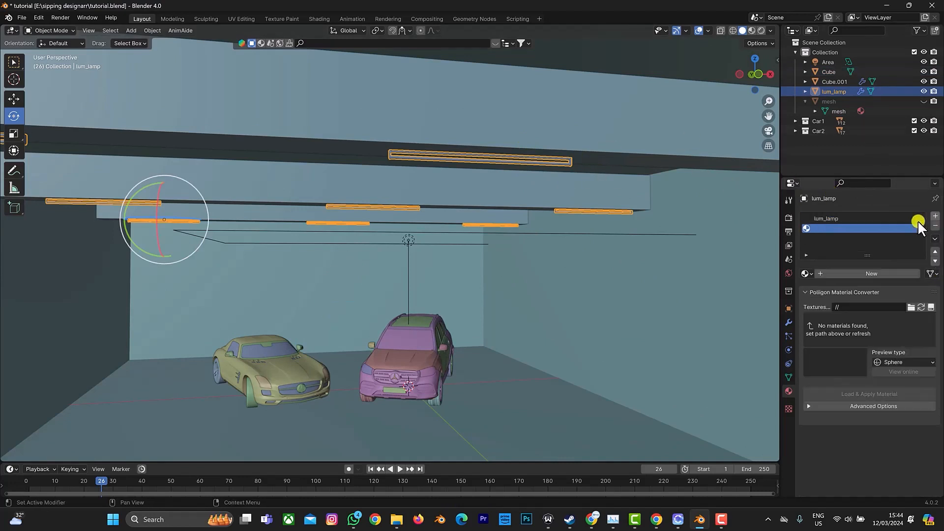
{"action": "left_click", "coordinate": [857, 274]}
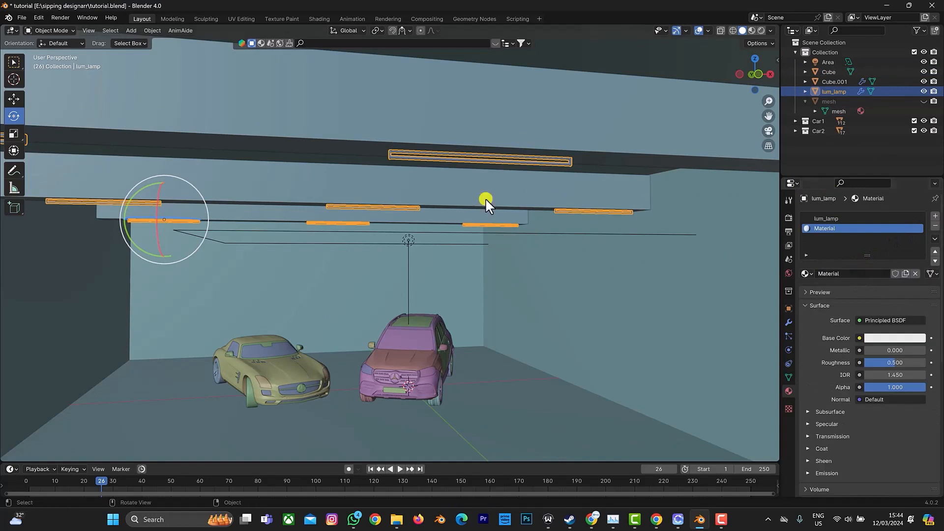
- In Edit Mode, select the linked geometry of the original lamp's lower tube and assign the new material to it
{"action": "key", "text": "Tab"}
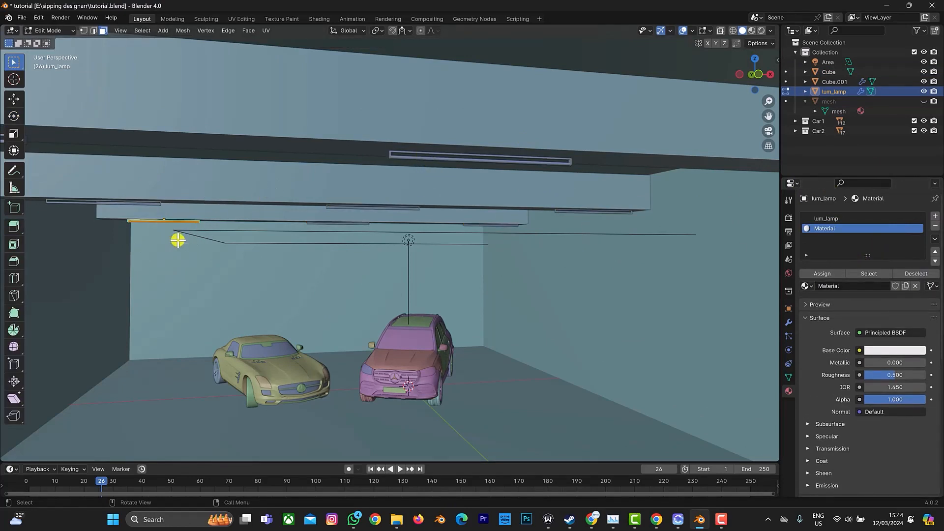
{"action": "scroll", "coordinate": [170, 234], "scroll_direction": "up", "scroll_amount": 4}
{"action": "middle_click_drag", "start_coordinate": [169, 234], "coordinate": [225, 168]}
{"action": "left_click", "coordinate": [246, 170]}
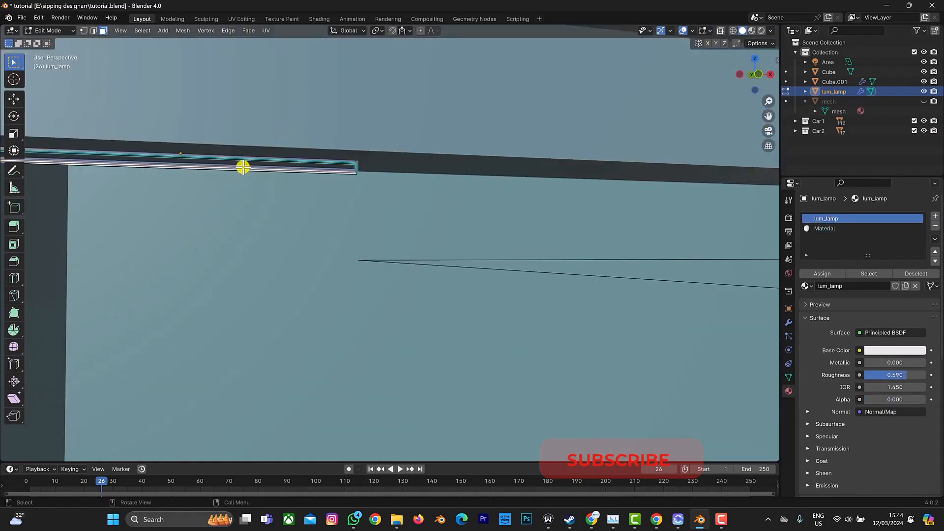
{"action": "key", "text": "l"}
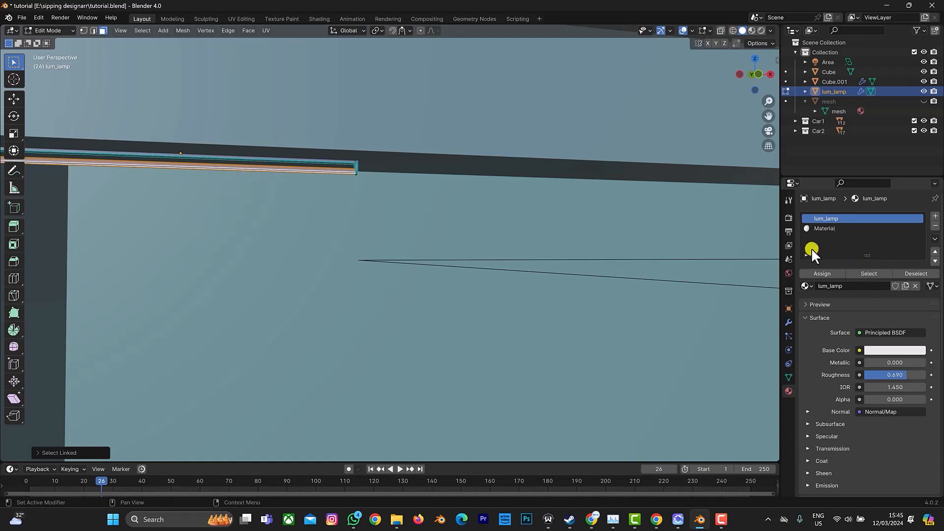
{"action": "left_click", "coordinate": [822, 228]}
{"action": "left_click", "coordinate": [823, 273]}
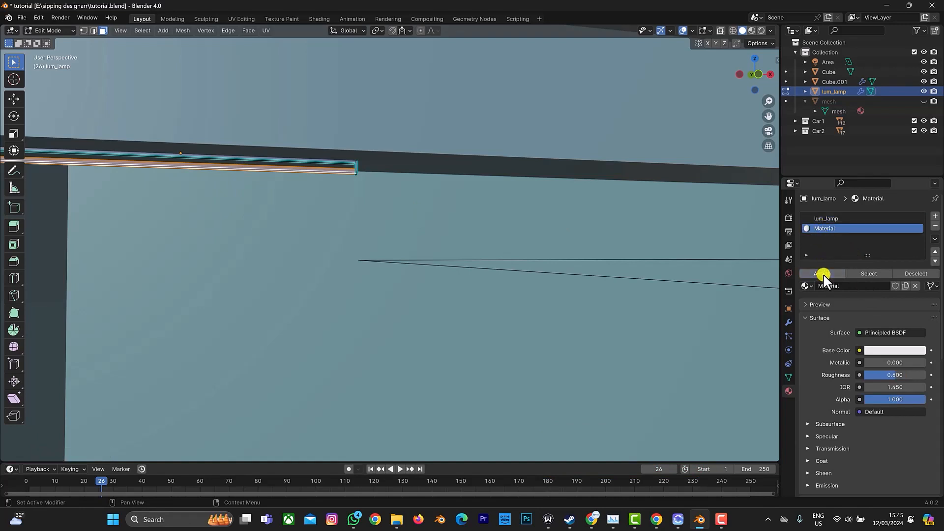
- Change the tube material's surface shader to Emission with a strength of 10, return to Object Mode and save the file
{"action": "left_click", "coordinate": [899, 333]}
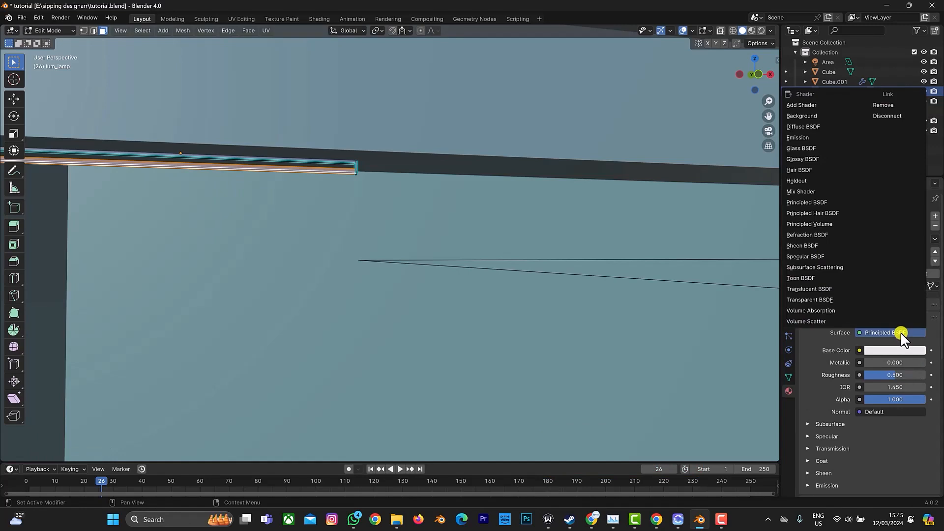
{"action": "left_click", "coordinate": [809, 136]}
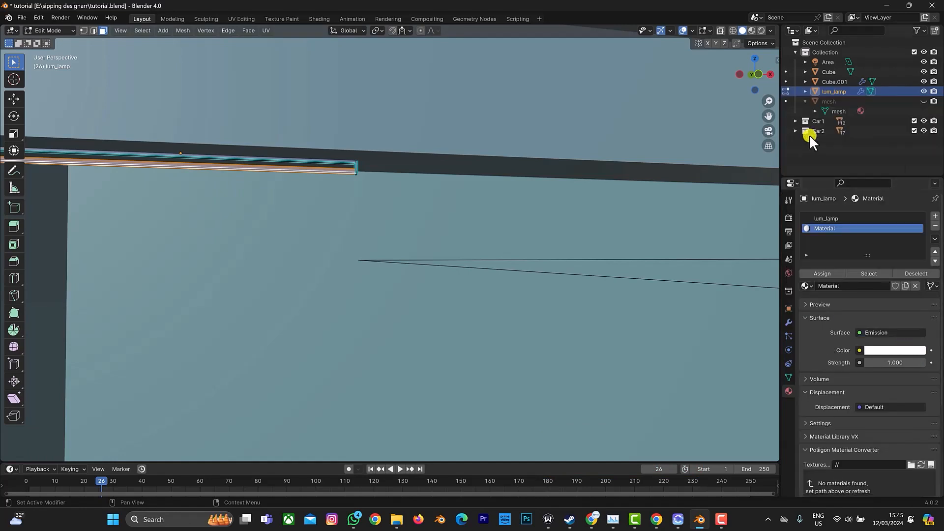
{"action": "left_click", "coordinate": [872, 363]}
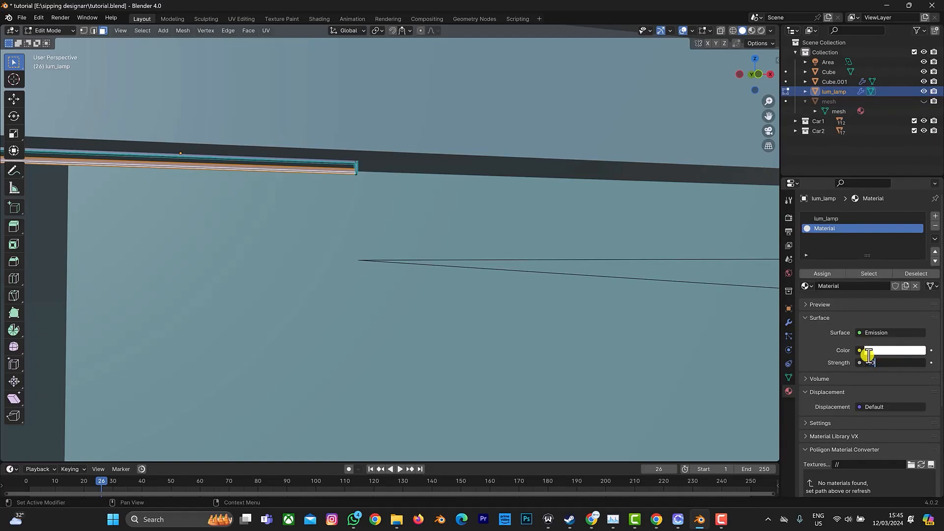
{"action": "type", "text": "10"}
{"action": "key", "text": "Return"}
{"action": "key", "text": "Tab"}
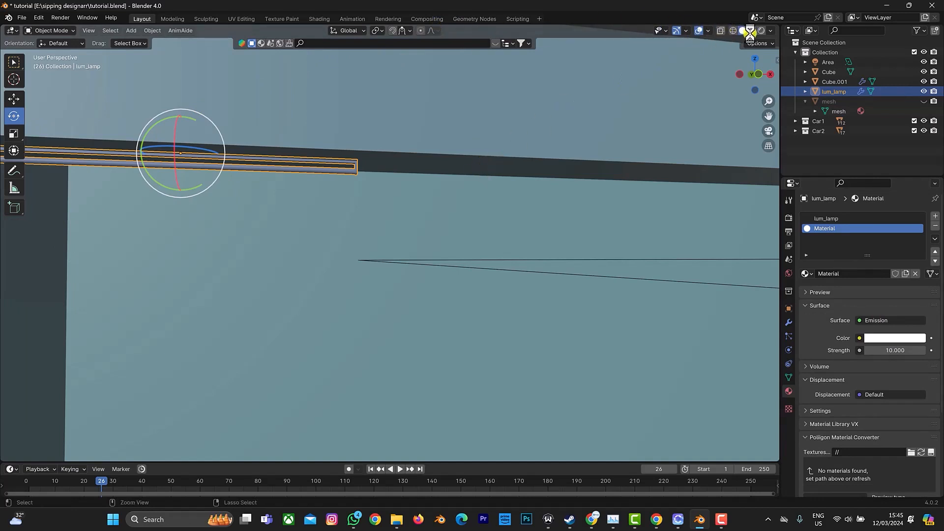
{"action": "key", "text": "ctrl+s"}
- Examine the glowing lamps and both cars in rendered viewport shading, and return to solid shading
{"action": "scroll", "coordinate": [488, 190], "scroll_direction": "down", "scroll_amount": 8}
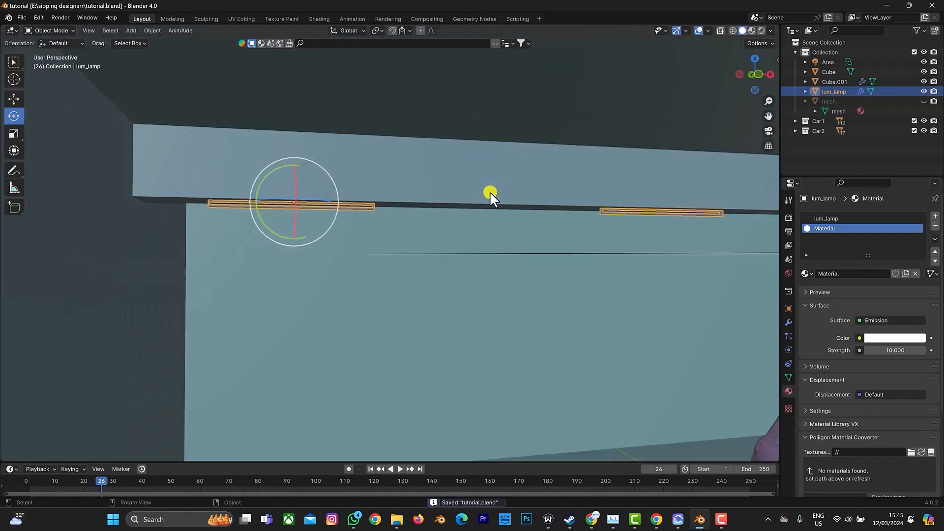
{"action": "scroll", "coordinate": [491, 197], "scroll_direction": "down", "scroll_amount": 1}
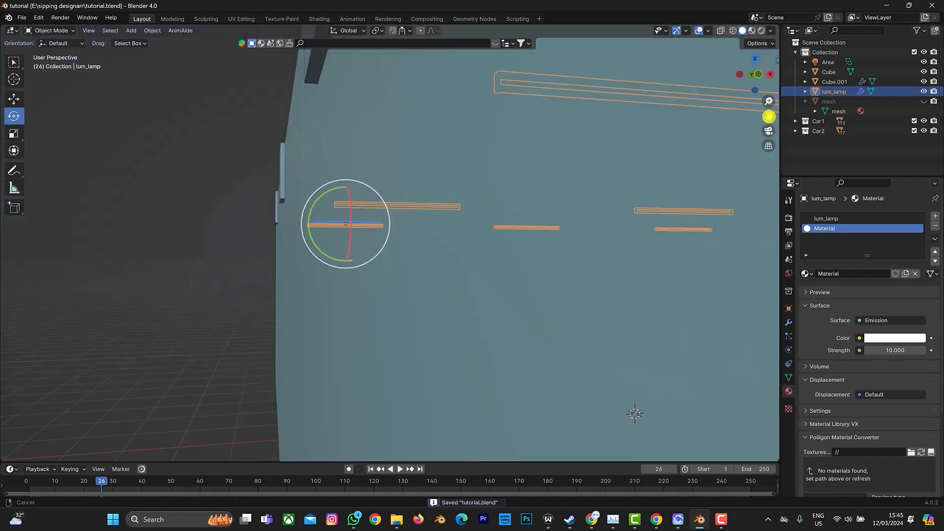
{"action": "left_click_drag", "start_coordinate": [769, 118], "coordinate": [699, 115]}
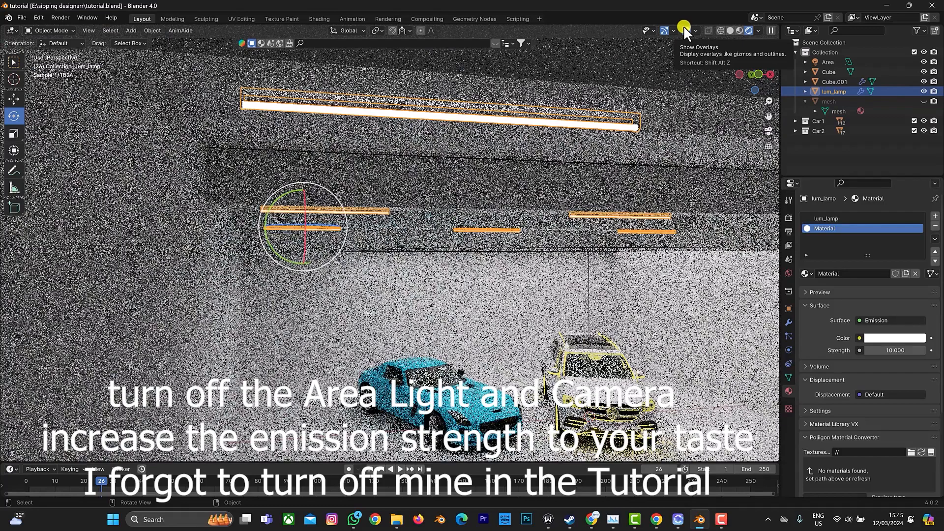
{"action": "scroll", "coordinate": [585, 197], "scroll_direction": "down", "scroll_amount": 2}
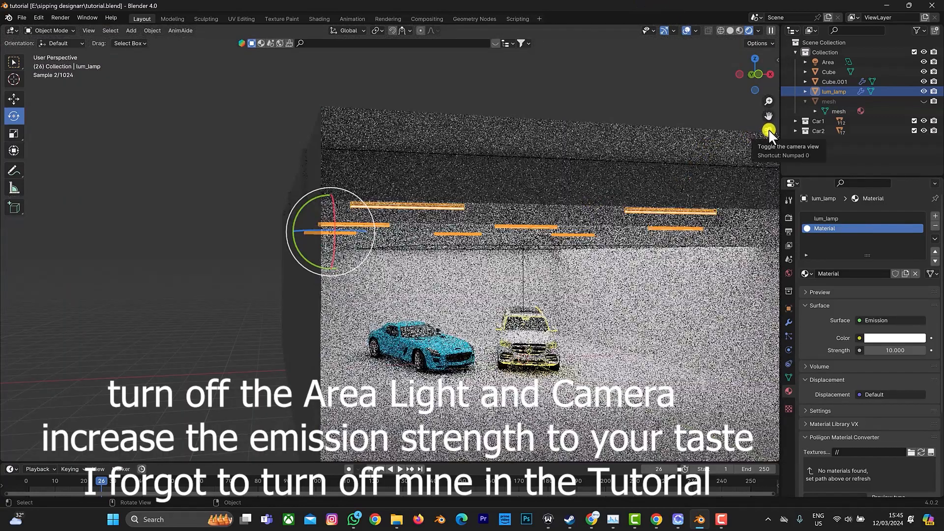
{"action": "left_click_drag", "start_coordinate": [768, 116], "coordinate": [708, 129]}
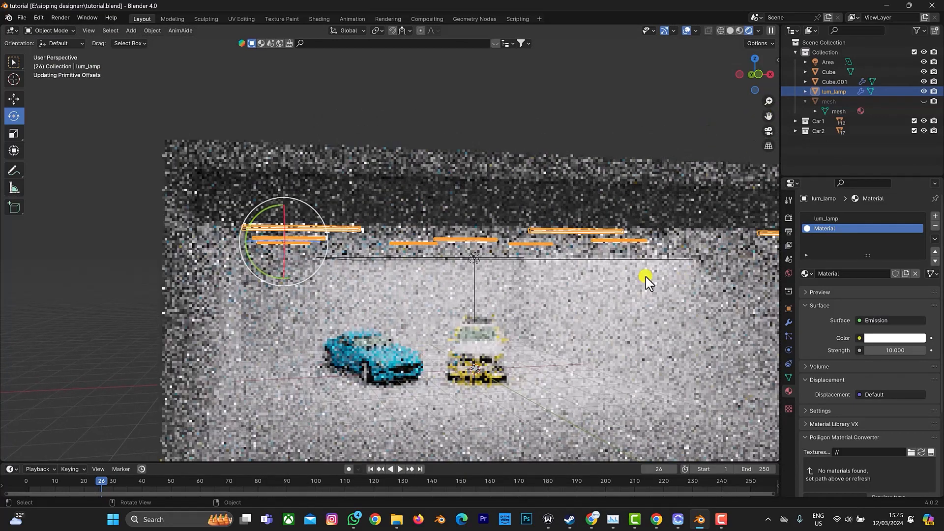
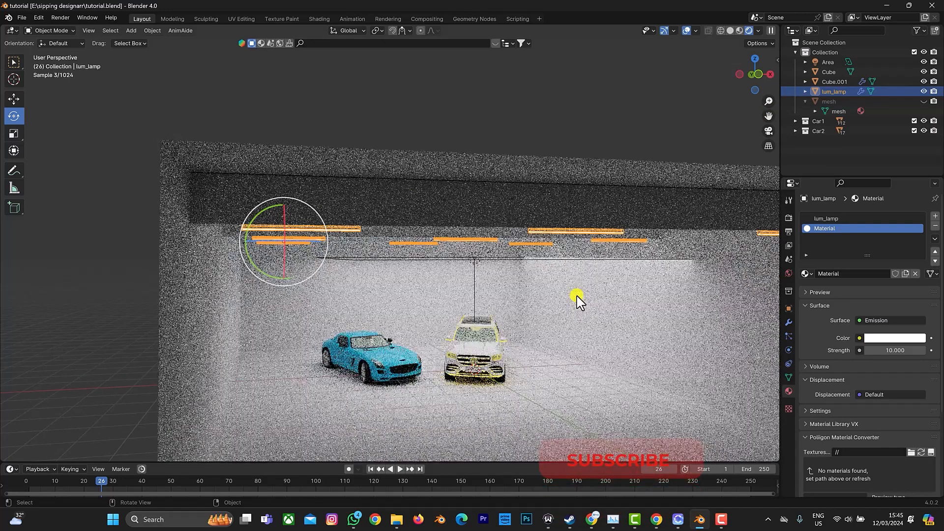
{"action": "left_click", "coordinate": [732, 27]}
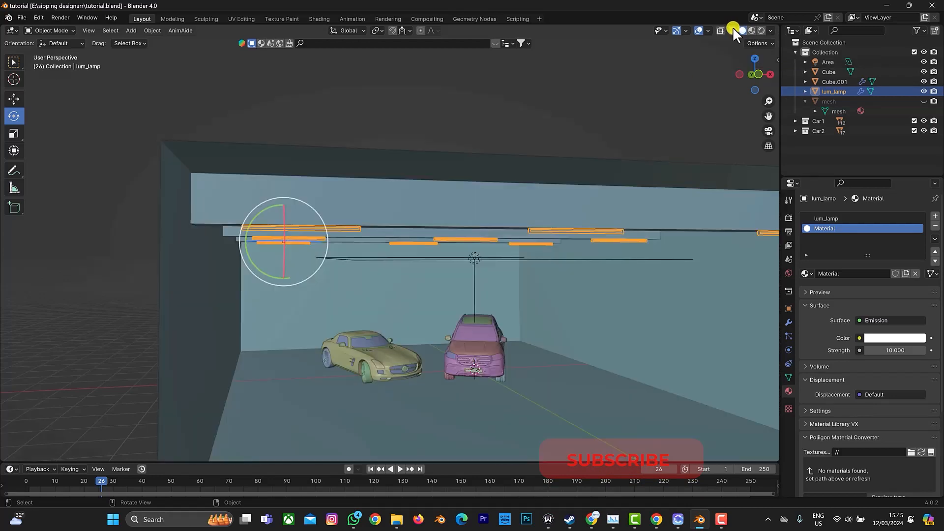
{"action": "scroll", "coordinate": [577, 276], "scroll_direction": "down", "scroll_amount": 2}
{"action": "middle_click_drag", "start_coordinate": [577, 276], "coordinate": [631, 217]}
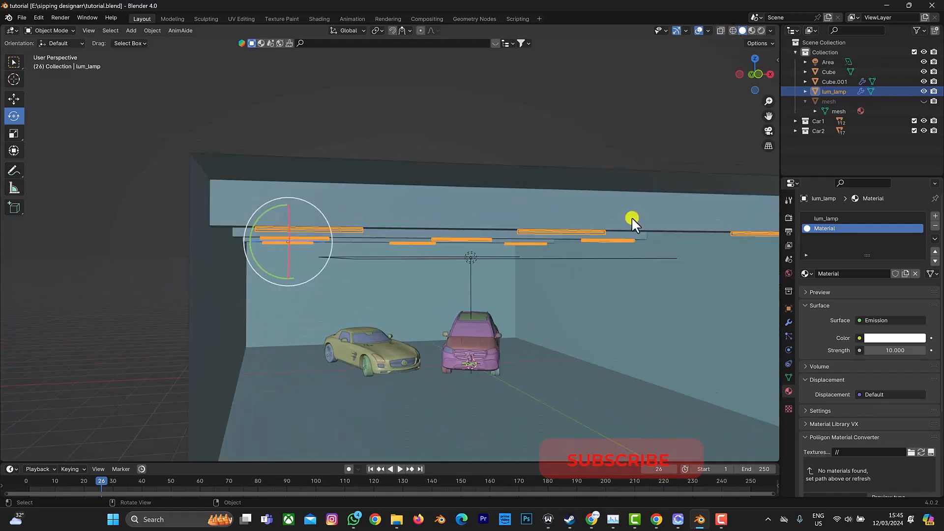
{"action": "mouse_move", "coordinate": [765, 116]}
{"action": "left_mouse_down"}
{"action": "mouse_move", "coordinate": [750, 93]}
{"action": "mouse_move", "coordinate": [790, 44]}
{"action": "mouse_move", "coordinate": [752, 59]}
{"action": "mouse_move", "coordinate": [759, 121]}
{"action": "left_mouse_up"}
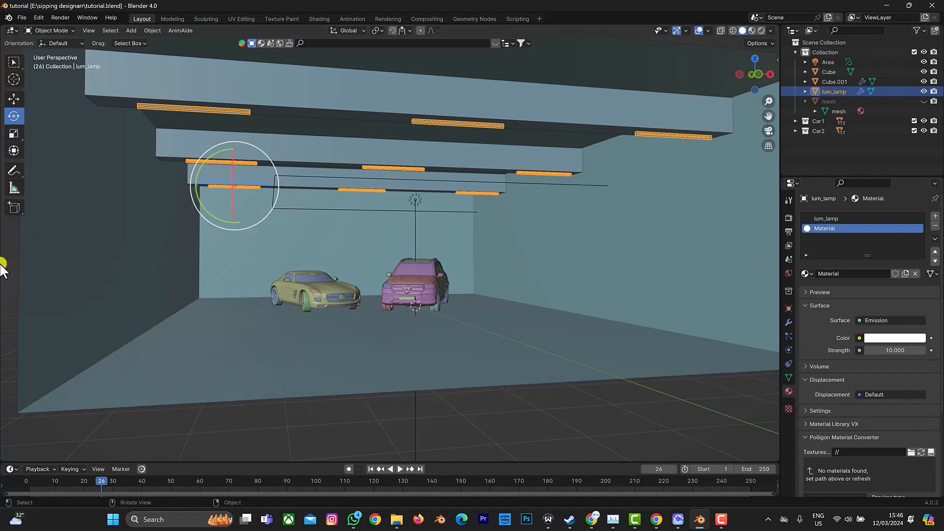
{"action": "left_click", "coordinate": [28, 18]}
{"action": "mouse_move", "coordinate": [75, 155]}
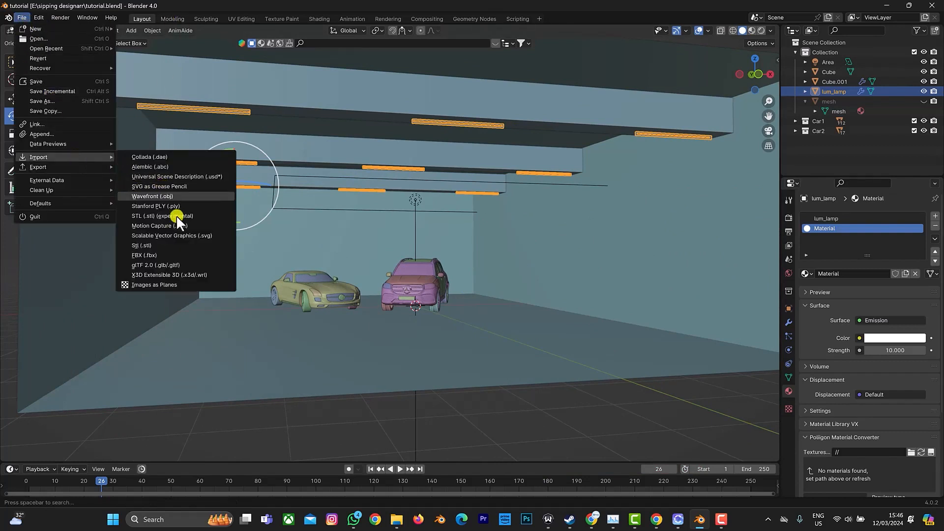
{"action": "left_click", "coordinate": [173, 254]}
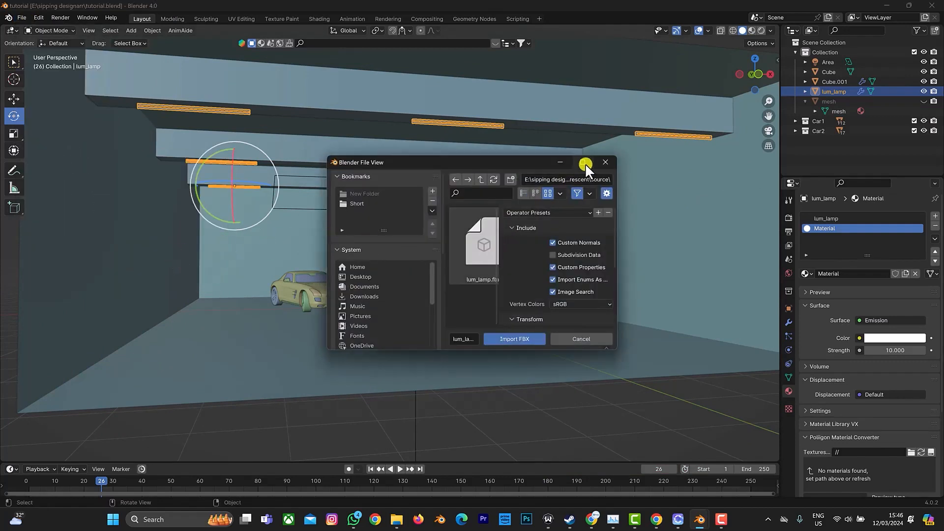
{"action": "left_click", "coordinate": [583, 163]}
{"action": "left_click", "coordinate": [152, 24]}
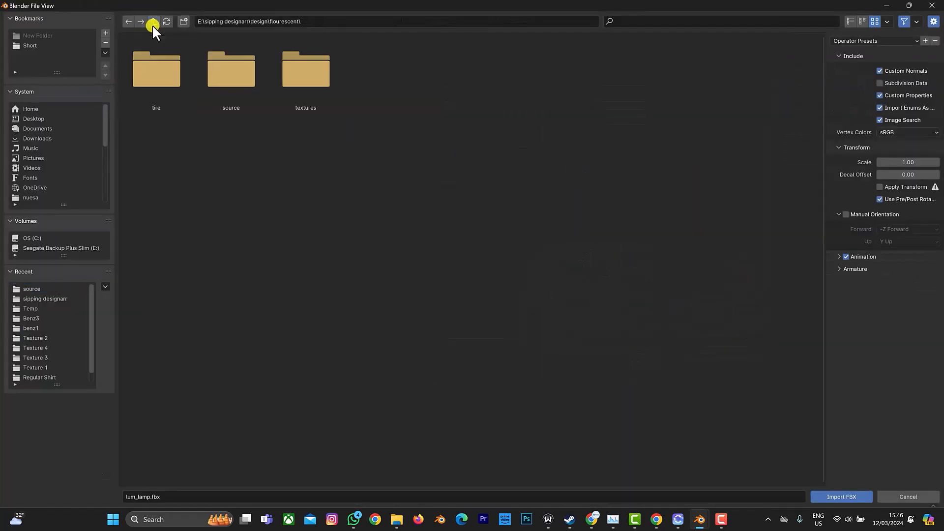
{"action": "double_click", "coordinate": [164, 85]}
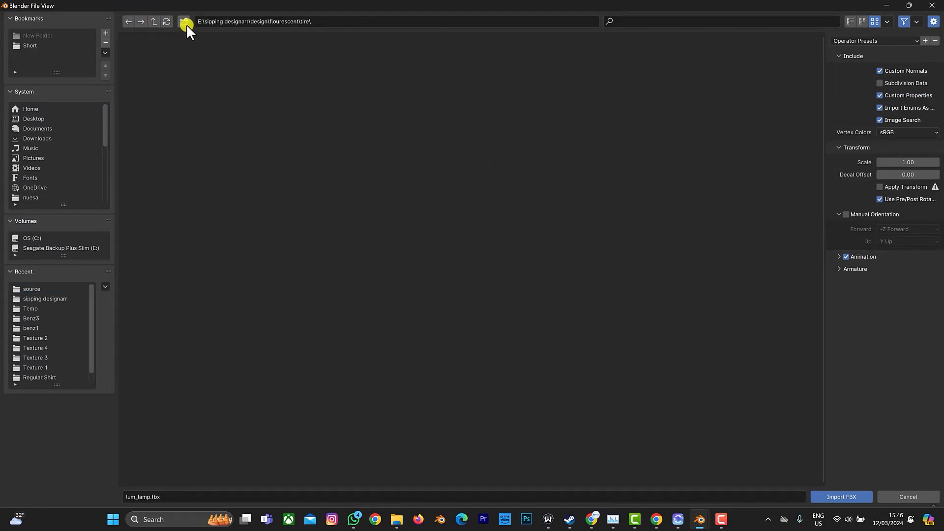
{"action": "left_click", "coordinate": [155, 19]}
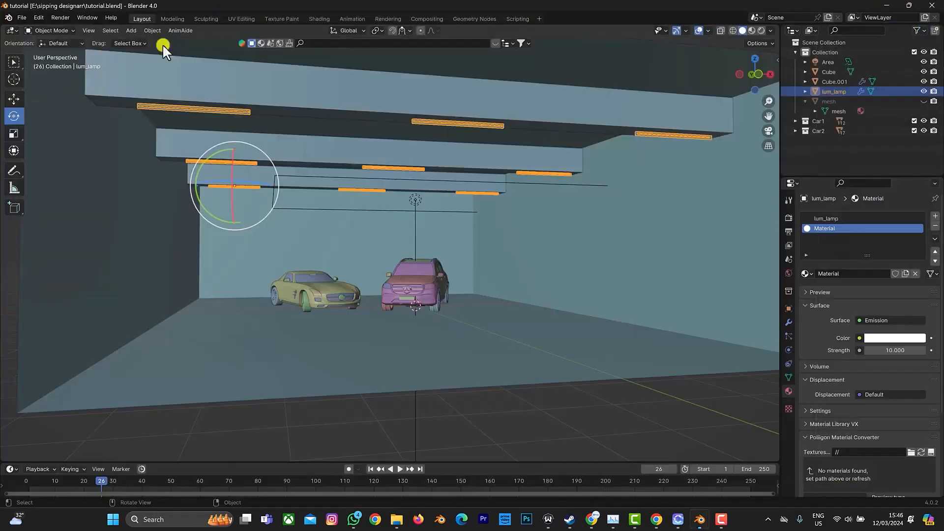
{"action": "left_click", "coordinate": [930, 6]}
{"action": "left_click", "coordinate": [18, 16]}
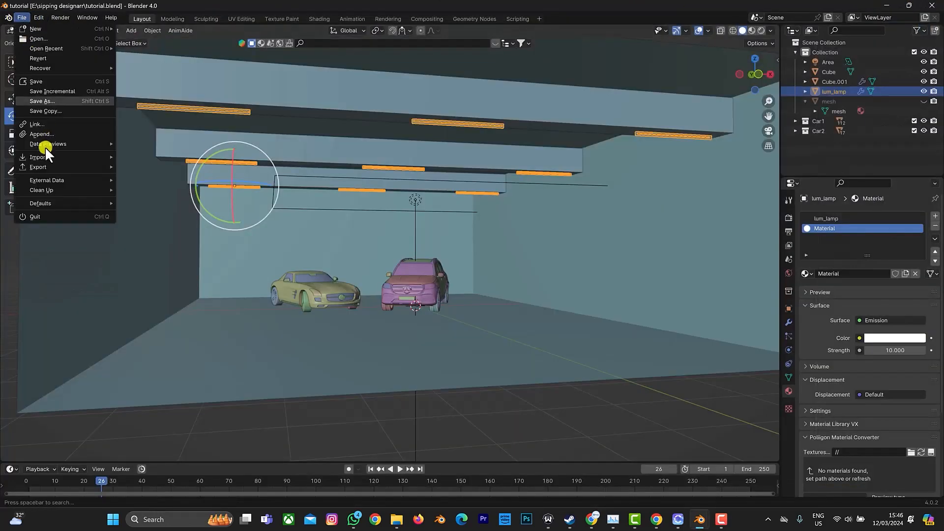
{"action": "mouse_move", "coordinate": [45, 157]}
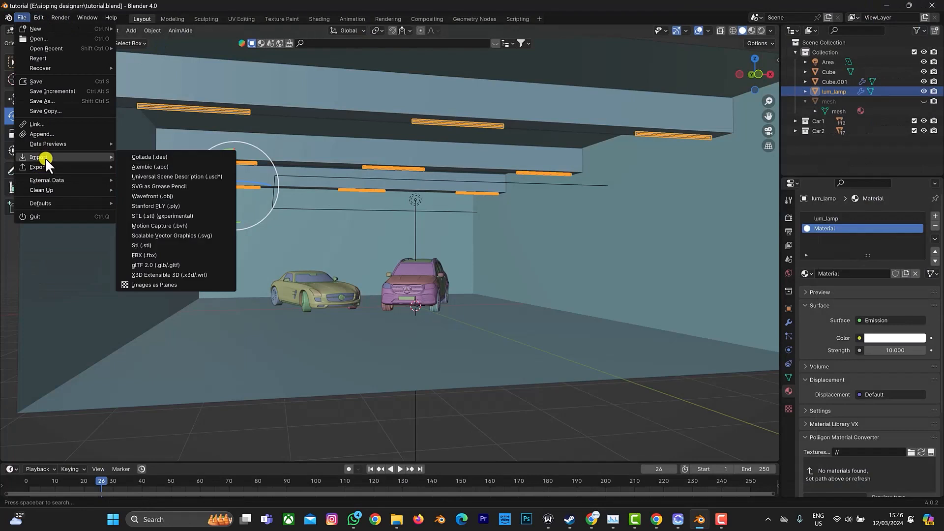
{"action": "left_click", "coordinate": [159, 196]}
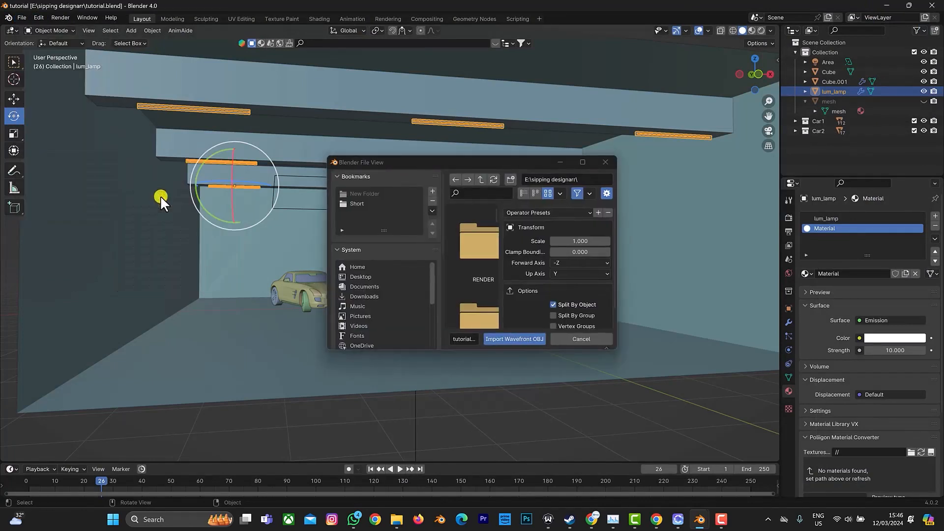
{"action": "left_click", "coordinate": [582, 161]}
{"action": "double_click", "coordinate": [312, 95]}
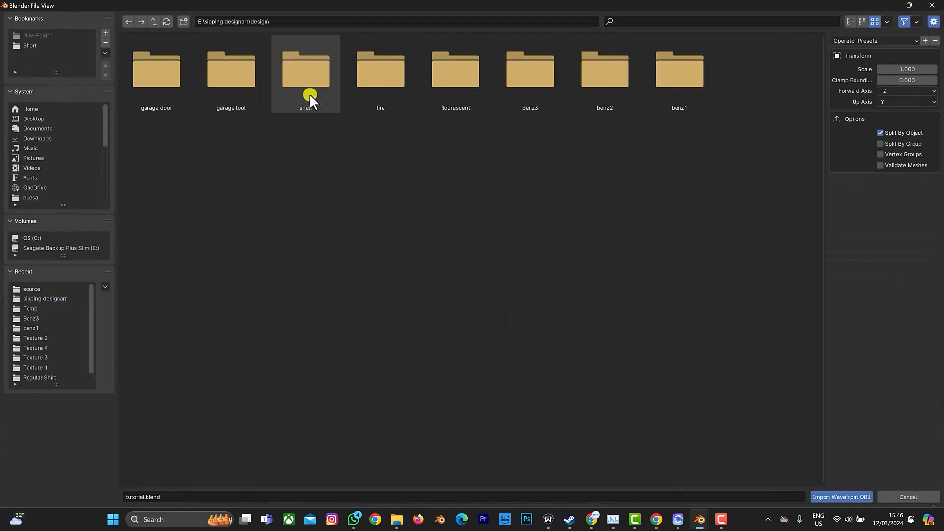
{"action": "double_click", "coordinate": [377, 106]}
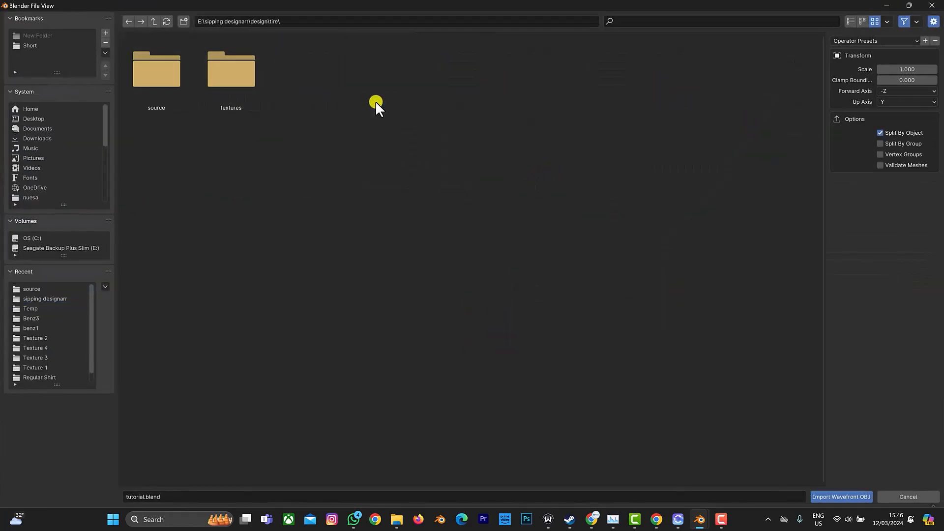
{"action": "double_click", "coordinate": [181, 97]}
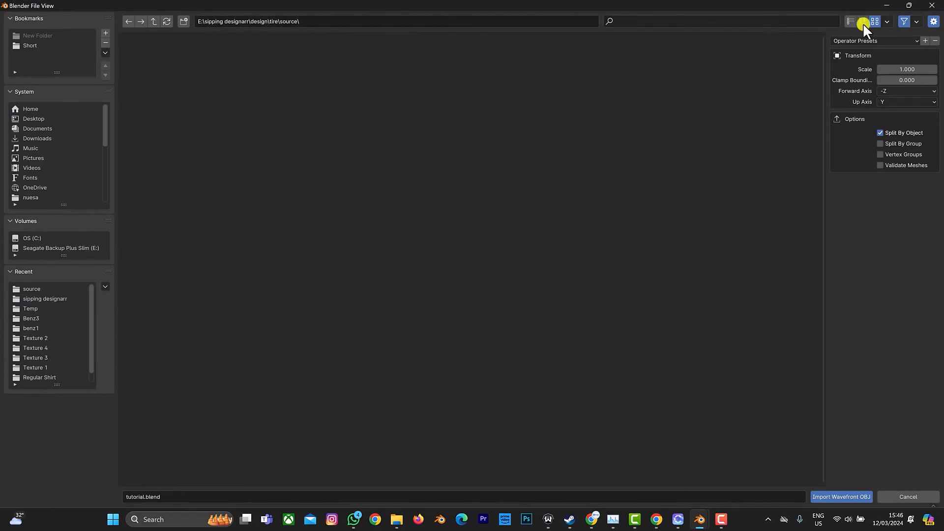
{"action": "left_click", "coordinate": [932, 6]}
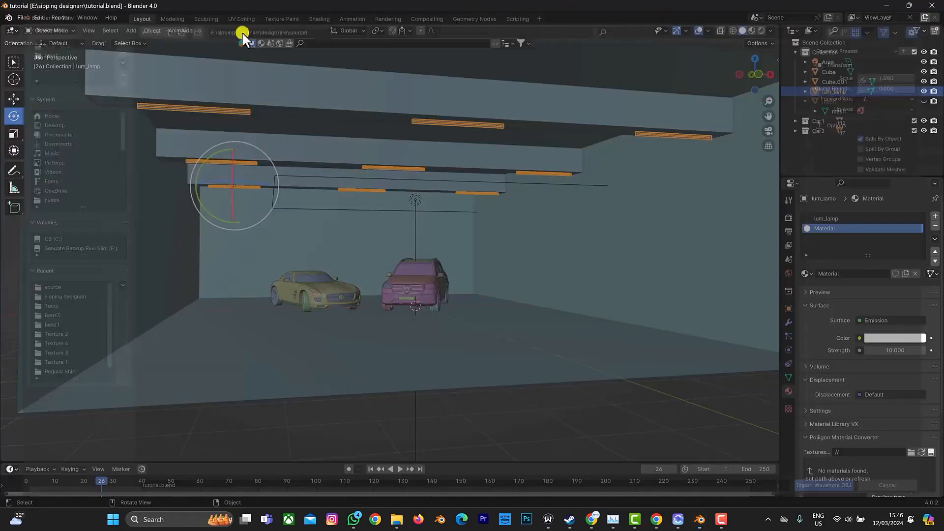
{"action": "left_click", "coordinate": [25, 17]}
{"action": "mouse_move", "coordinate": [57, 154]}
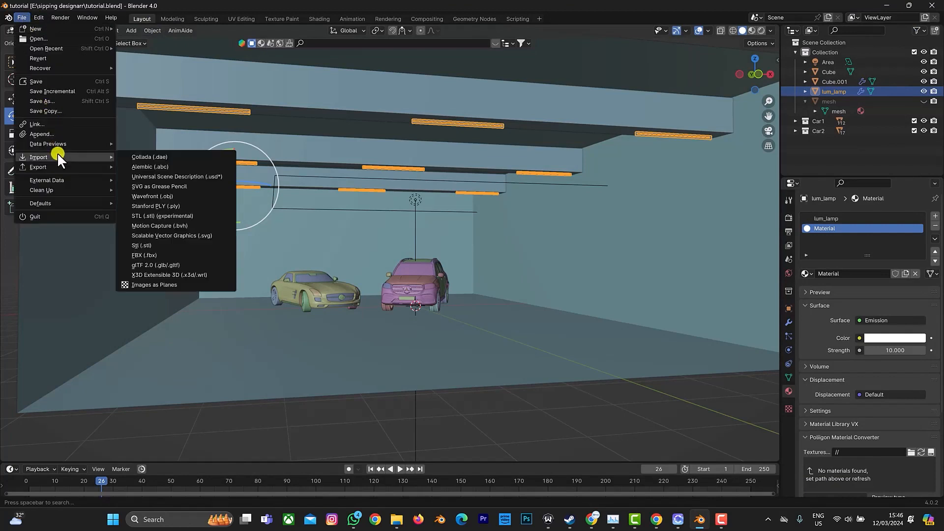
{"action": "left_click", "coordinate": [164, 265]}
{"action": "left_click", "coordinate": [580, 164]}
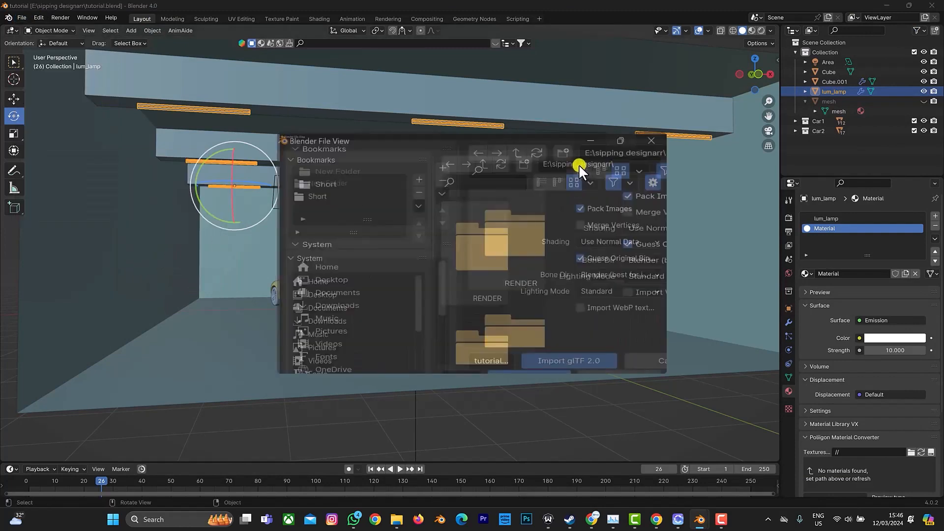
{"action": "left_click", "coordinate": [315, 99]}
{"action": "double_click", "coordinate": [316, 100]}
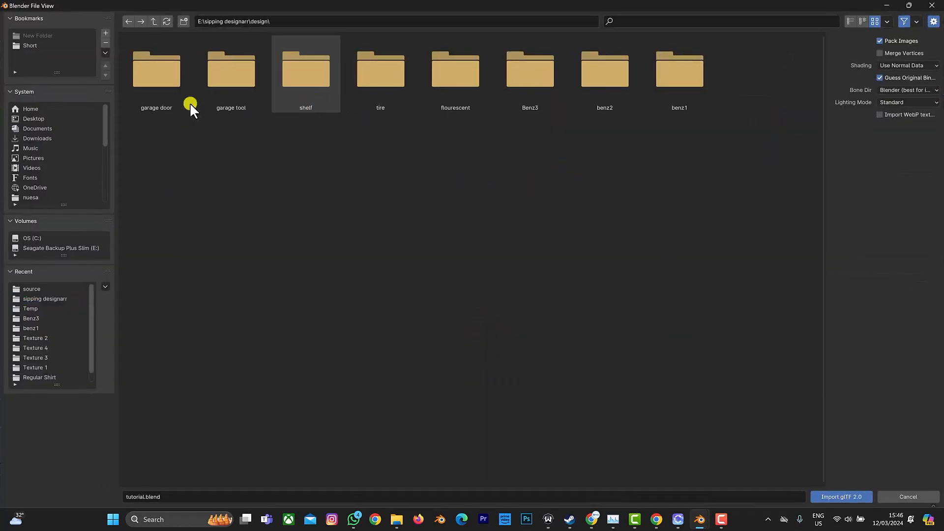
{"action": "left_click", "coordinate": [388, 101]}
{"action": "double_click", "coordinate": [387, 101]}
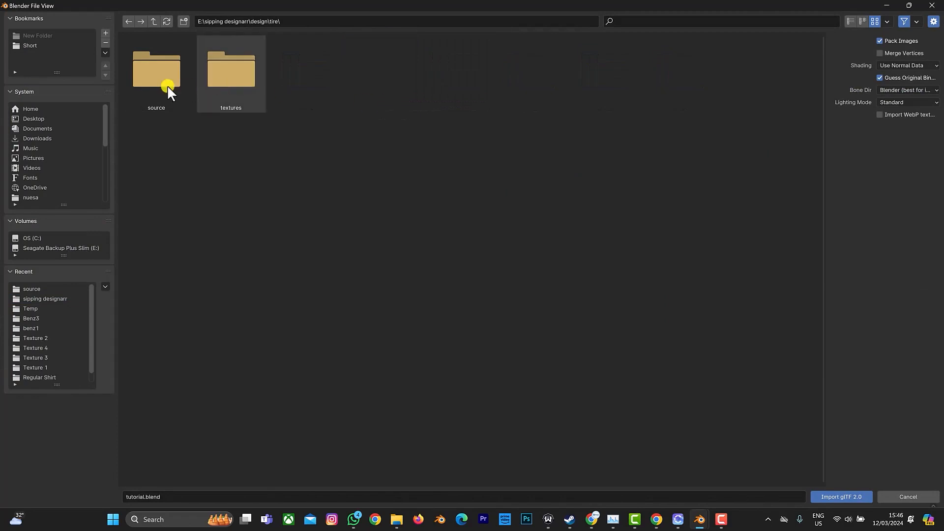
{"action": "left_click", "coordinate": [155, 83]}
{"action": "double_click", "coordinate": [155, 82]}
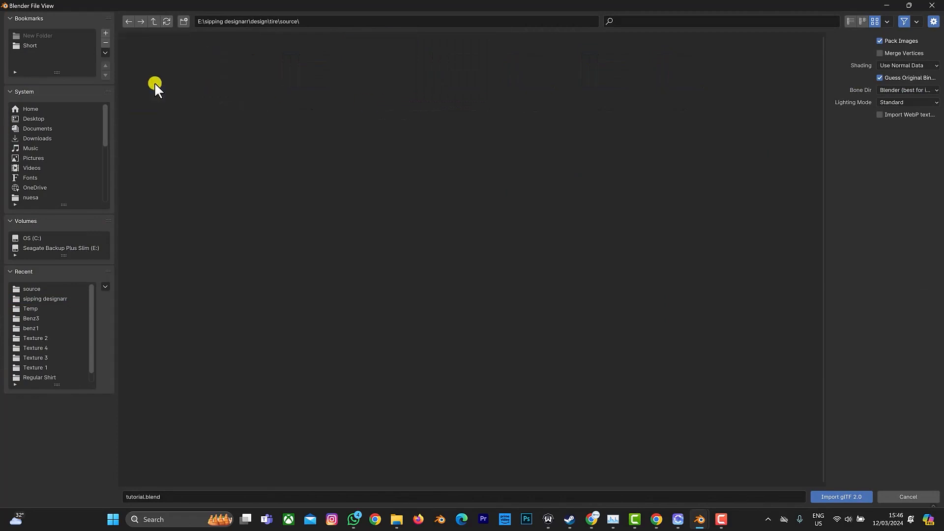
{"action": "left_click", "coordinate": [931, 5]}
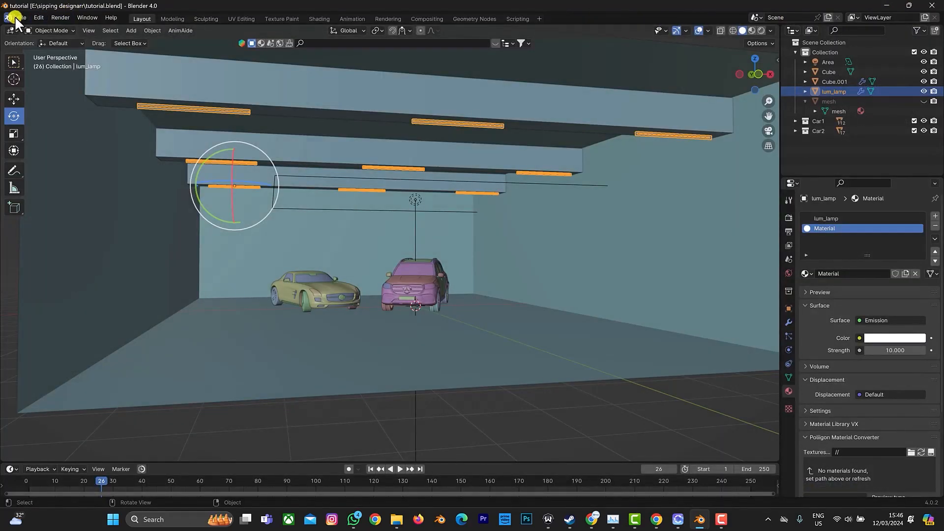
- Import the FBX model TirePile.fbx from the design\tire\source folder
{"action": "left_click", "coordinate": [16, 17]}
{"action": "mouse_move", "coordinate": [60, 159]}
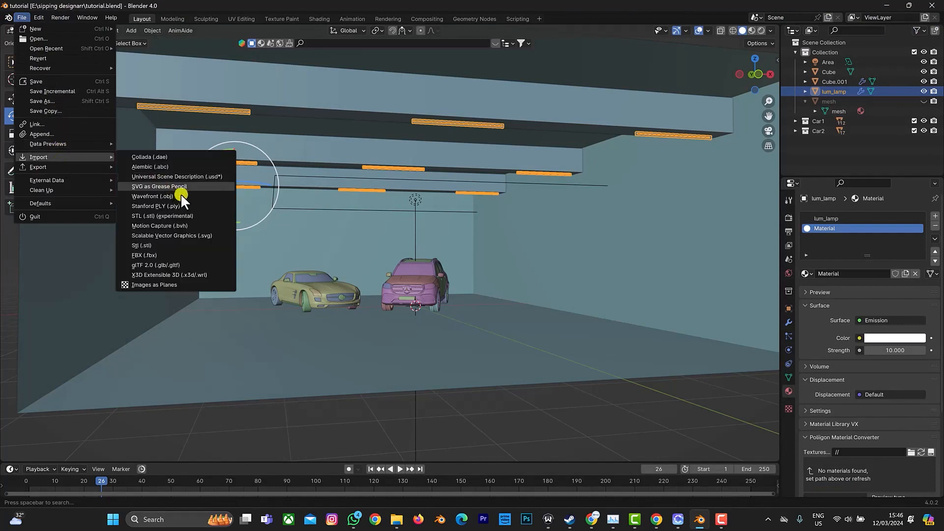
{"action": "left_click", "coordinate": [178, 255]}
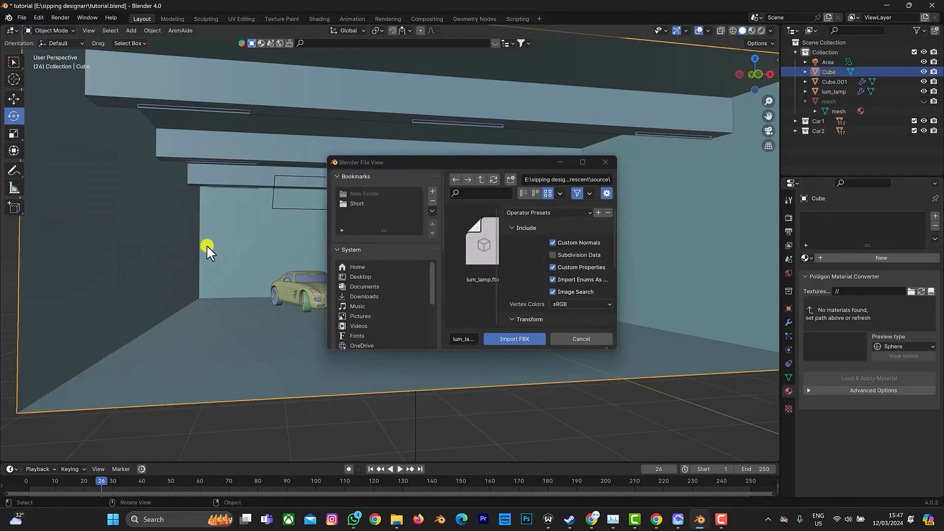
{"action": "left_click", "coordinate": [585, 162]}
{"action": "left_click", "coordinate": [153, 21]}
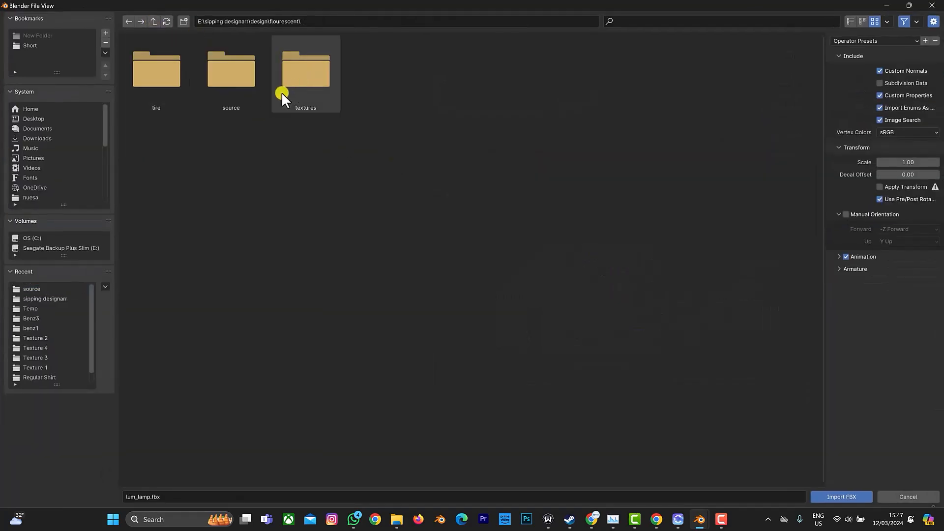
{"action": "left_click", "coordinate": [163, 92]}
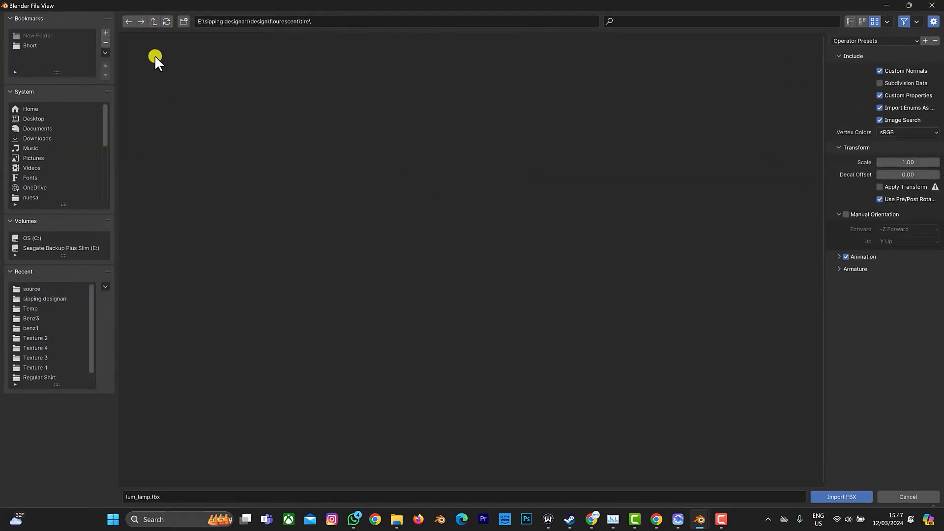
{"action": "left_click", "coordinate": [152, 25]}
{"action": "left_click", "coordinate": [152, 25]}
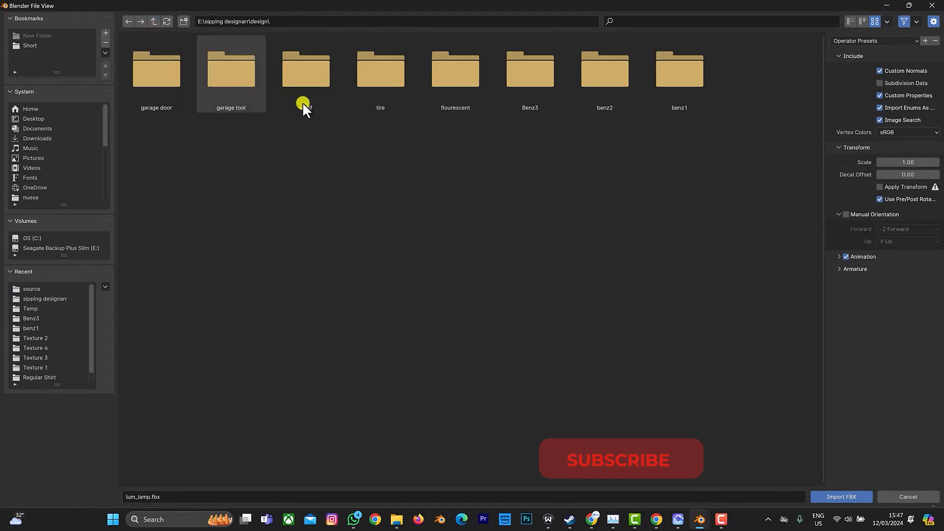
{"action": "double_click", "coordinate": [384, 103]}
{"action": "double_click", "coordinate": [154, 83]}
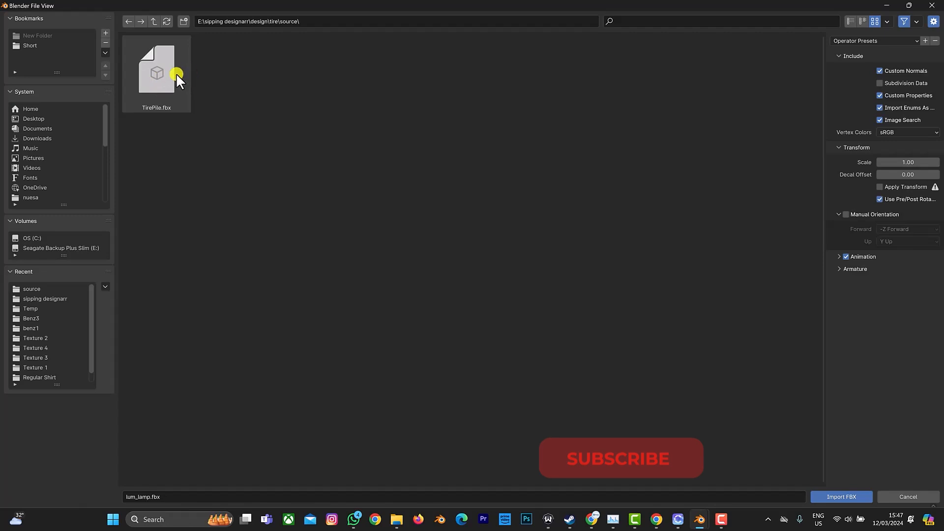
{"action": "double_click", "coordinate": [173, 77]}
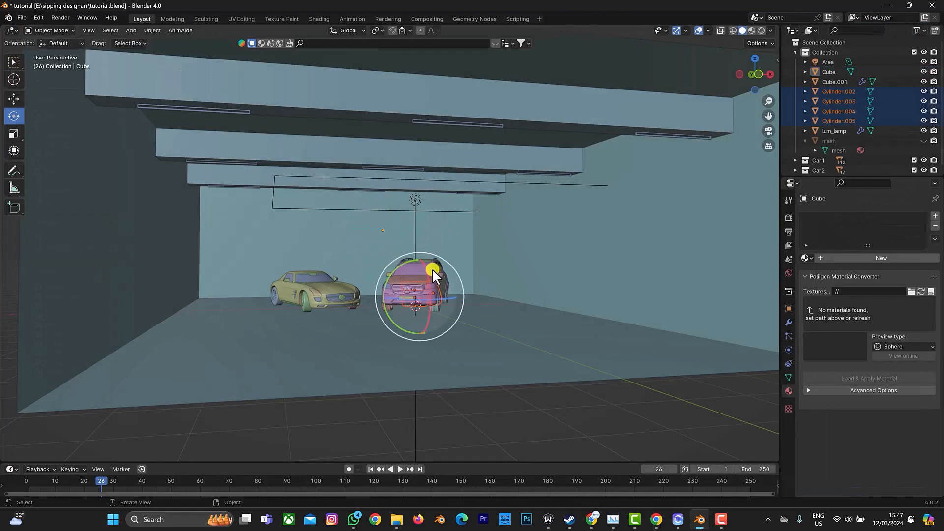
- Move the imported tire pile about -7.2 m along the global X axis, beside the yellow car
{"action": "key", "text": "g"}
{"action": "key", "text": "x"}
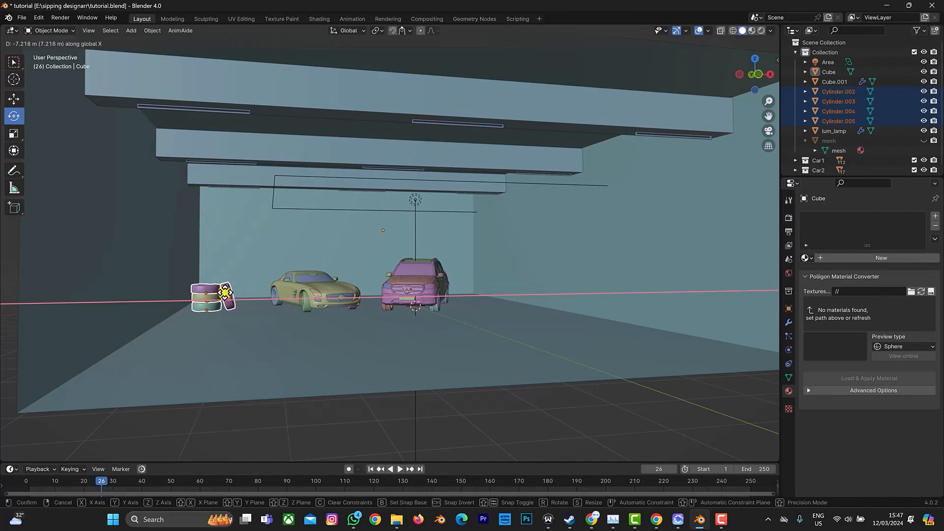
{"action": "left_click", "coordinate": [225, 292]}
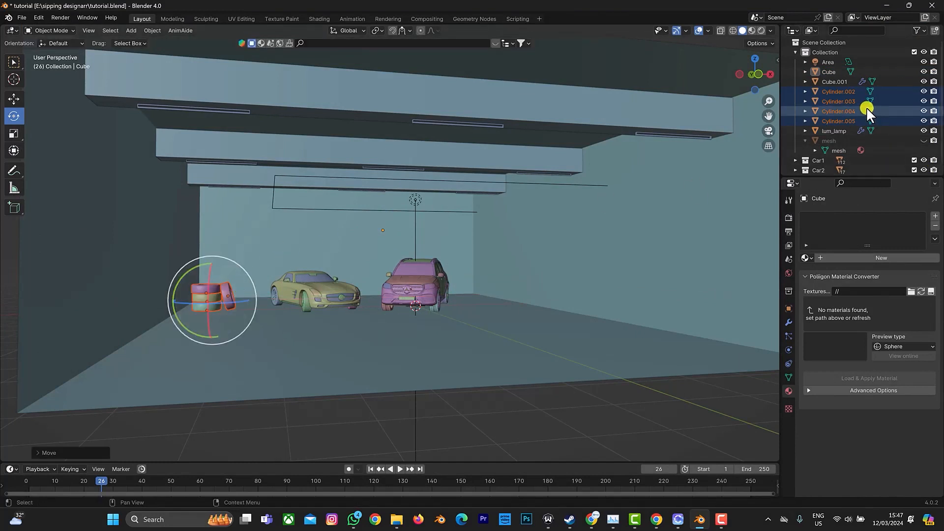
- Move the four selected tire objects into a new collection named Tire
{"action": "key", "text": "m"}
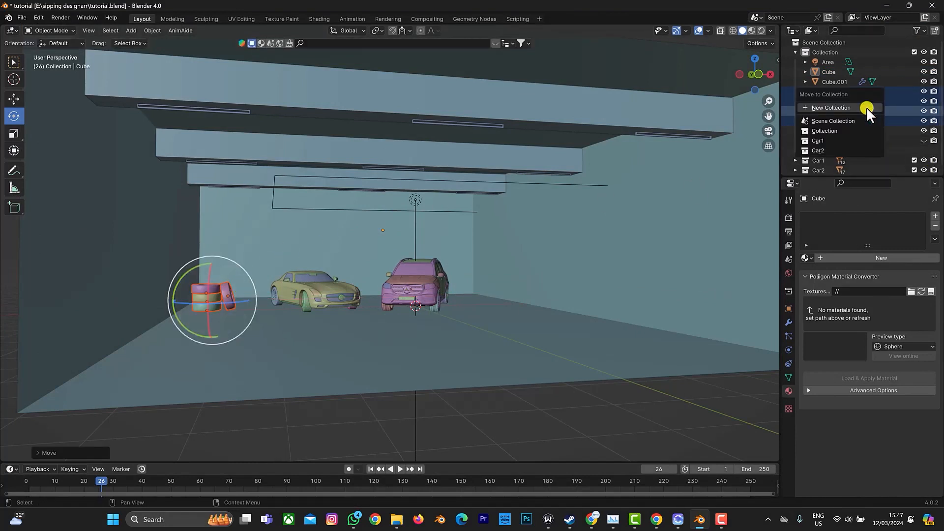
{"action": "left_click", "coordinate": [866, 108]}
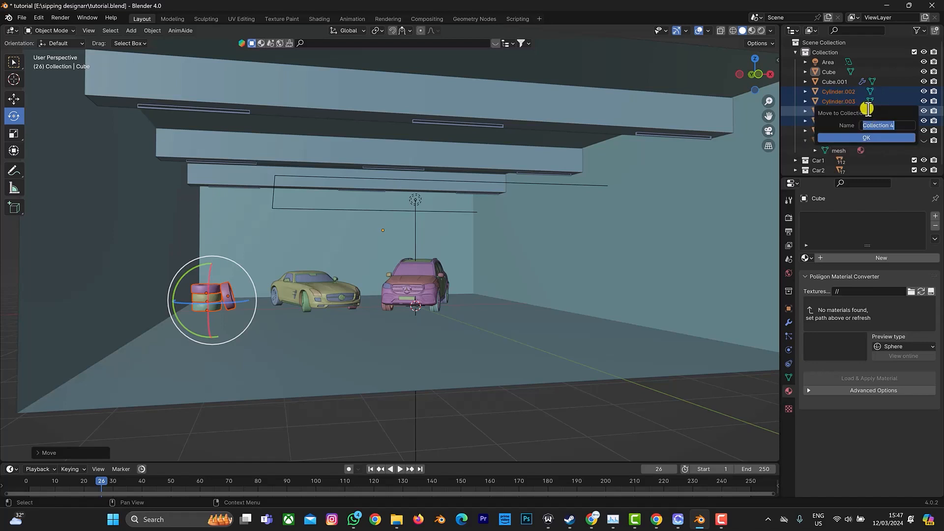
{"action": "type", "text": "Tire"}
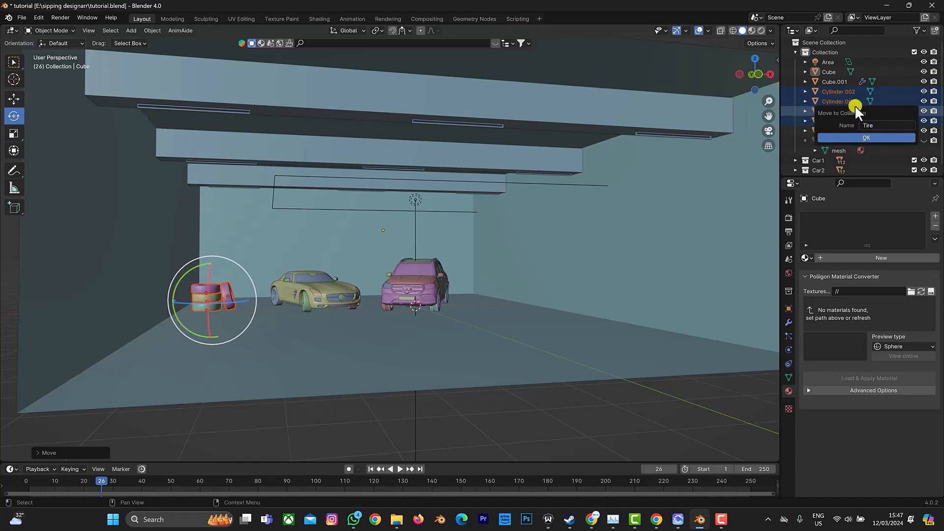
{"action": "left_click", "coordinate": [867, 137]}
- Shift the tire pile about -0.4 m along the global X axis, closer to the side wall
{"action": "scroll", "coordinate": [190, 284], "scroll_direction": "up", "scroll_amount": 4}
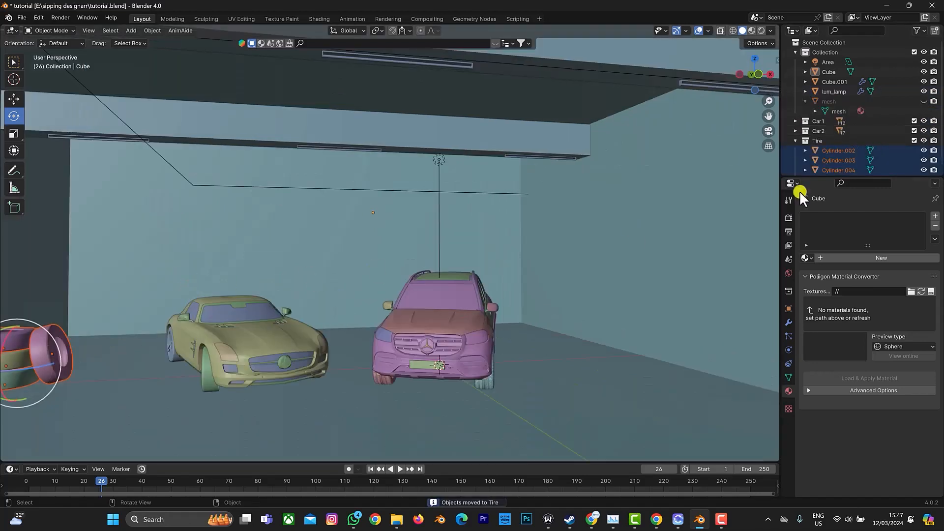
{"action": "left_click_drag", "start_coordinate": [23, 122], "coordinate": [102, 117]}
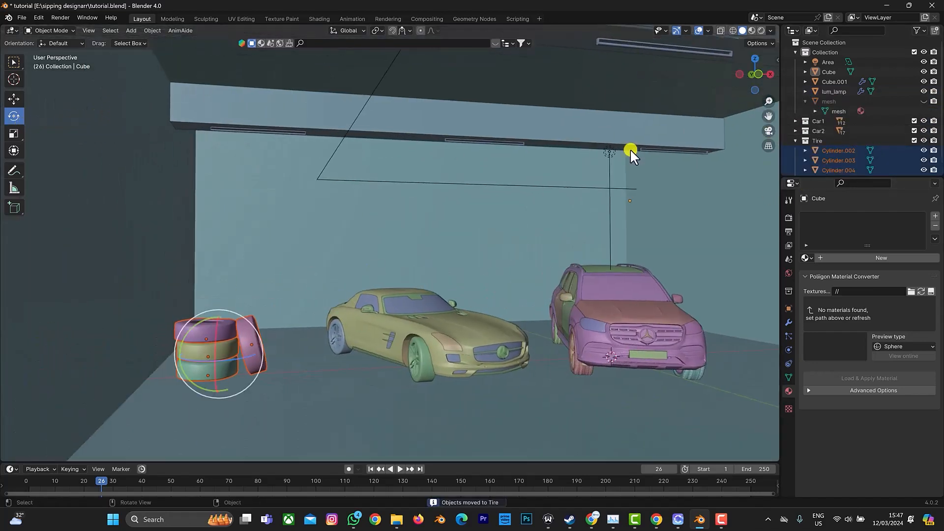
{"action": "key", "text": "g"}
{"action": "key", "text": "x"}
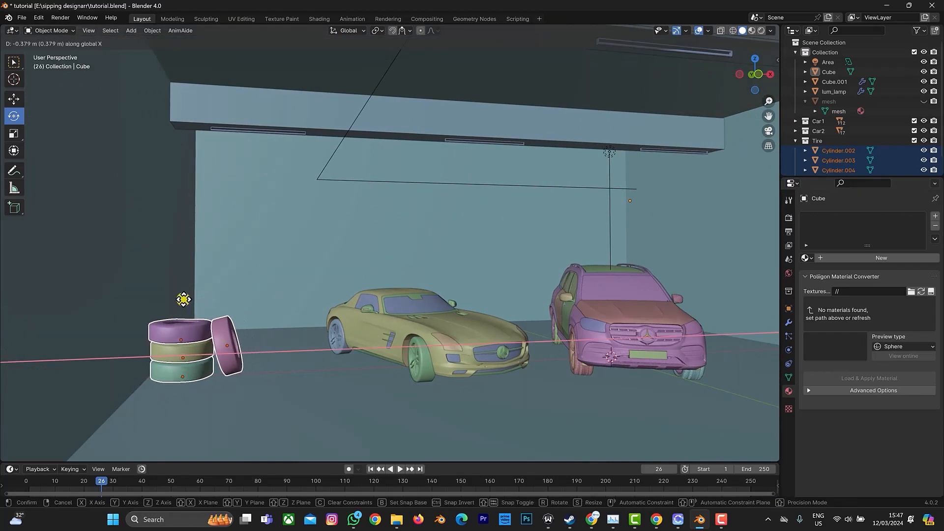
{"action": "left_click", "coordinate": [189, 300]}
- Switch to the Shading workspace and select the middle tire of the stack to show its material nodes
{"action": "mouse_move", "coordinate": [754, 69]}
{"action": "left_mouse_down"}
{"action": "mouse_move", "coordinate": [762, 65]}
{"action": "mouse_move", "coordinate": [750, 67]}
{"action": "left_mouse_up"}
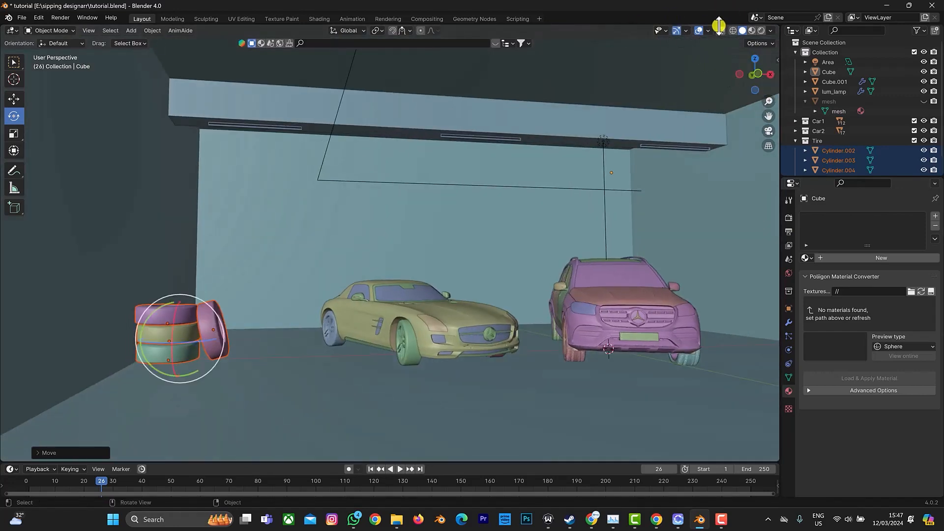
{"action": "left_click", "coordinate": [314, 18]}
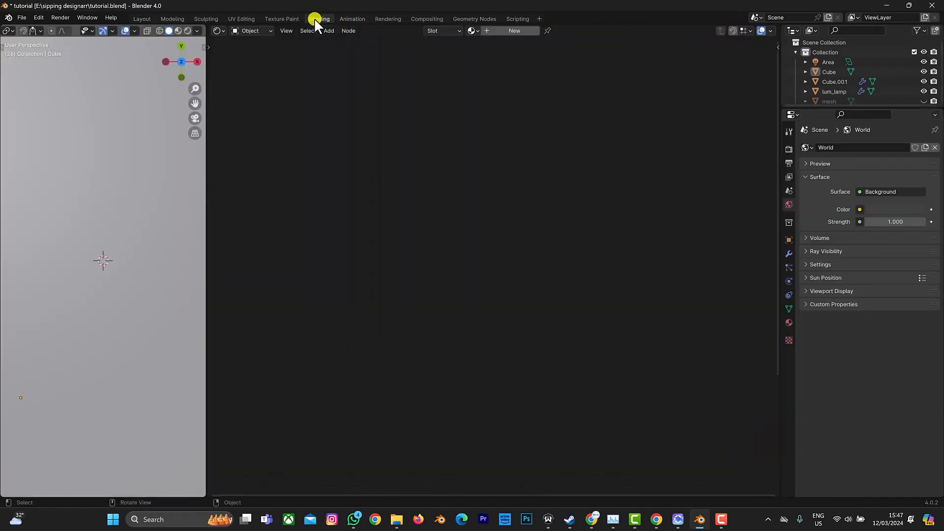
{"action": "scroll", "coordinate": [182, 104], "scroll_direction": "down", "scroll_amount": 3}
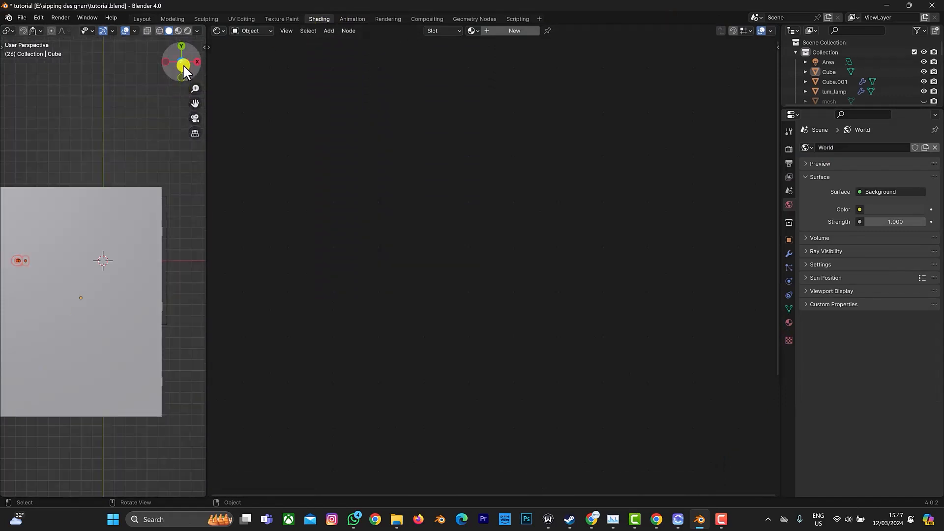
{"action": "left_click_drag", "start_coordinate": [183, 63], "coordinate": [194, 452]}
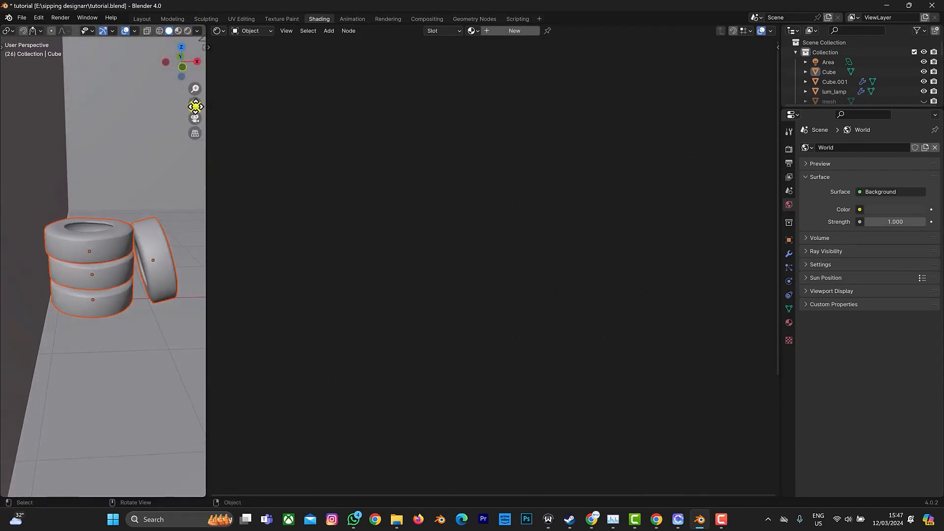
{"action": "left_click_drag", "start_coordinate": [195, 106], "coordinate": [178, 70]}
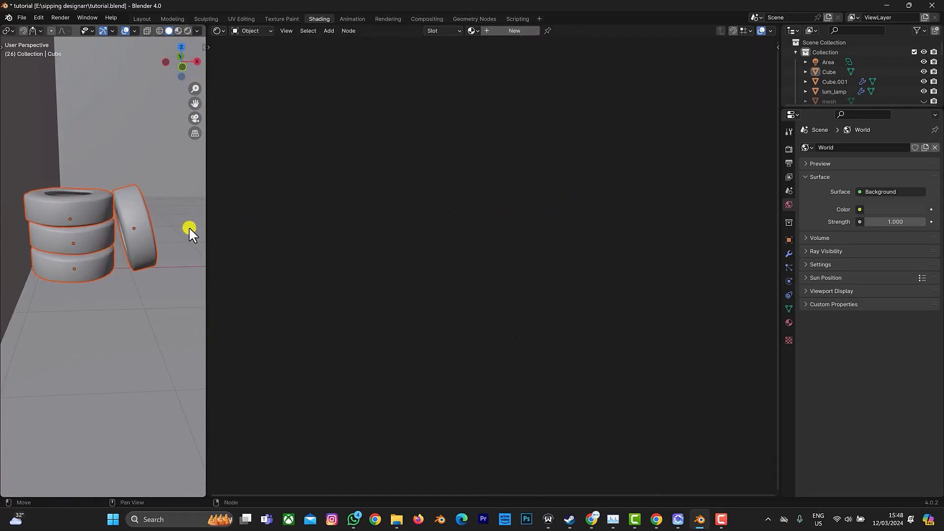
{"action": "left_click", "coordinate": [76, 217]}
{"action": "left_click", "coordinate": [77, 229]}
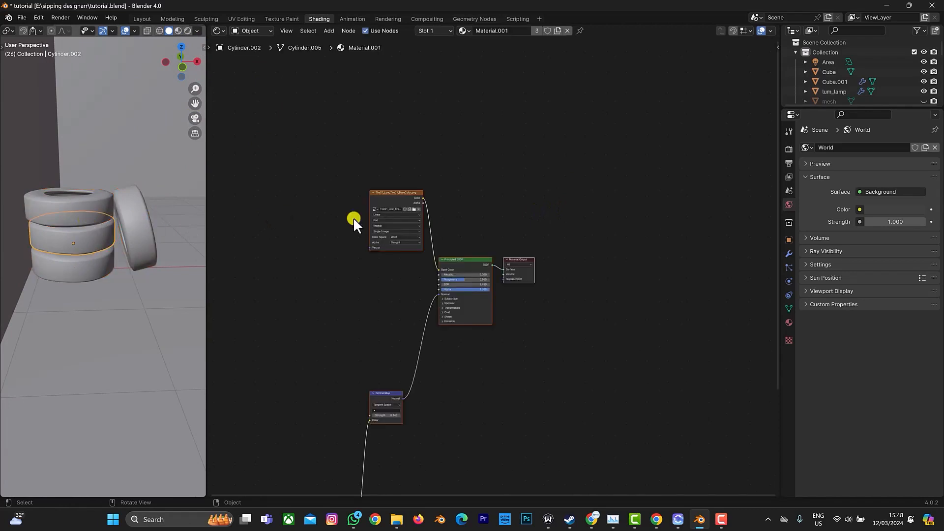
- Preview the tires in rendered shading and examine the image texture nodes feeding their material
{"action": "scroll", "coordinate": [441, 367], "scroll_direction": "down", "scroll_amount": 4}
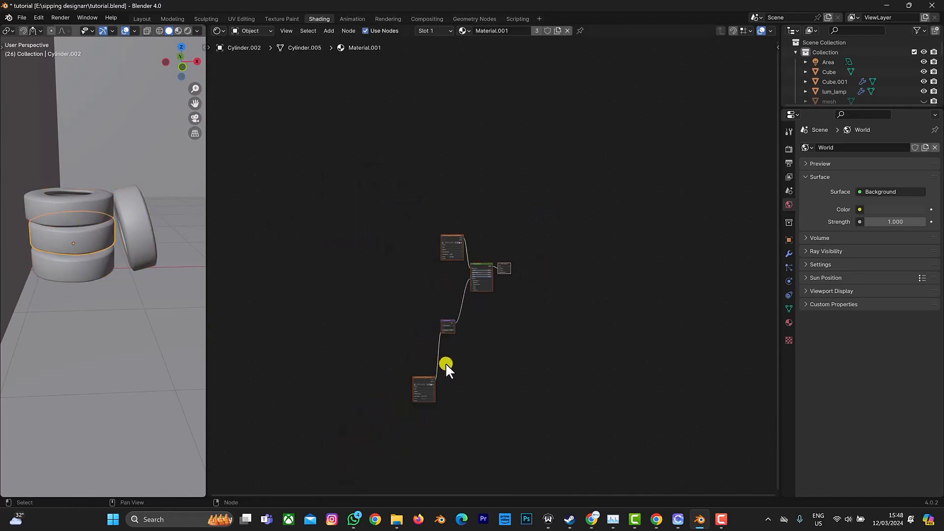
{"action": "middle_click_drag", "start_coordinate": [445, 368], "coordinate": [506, 317]}
{"action": "scroll", "coordinate": [479, 273], "scroll_direction": "up", "scroll_amount": 4}
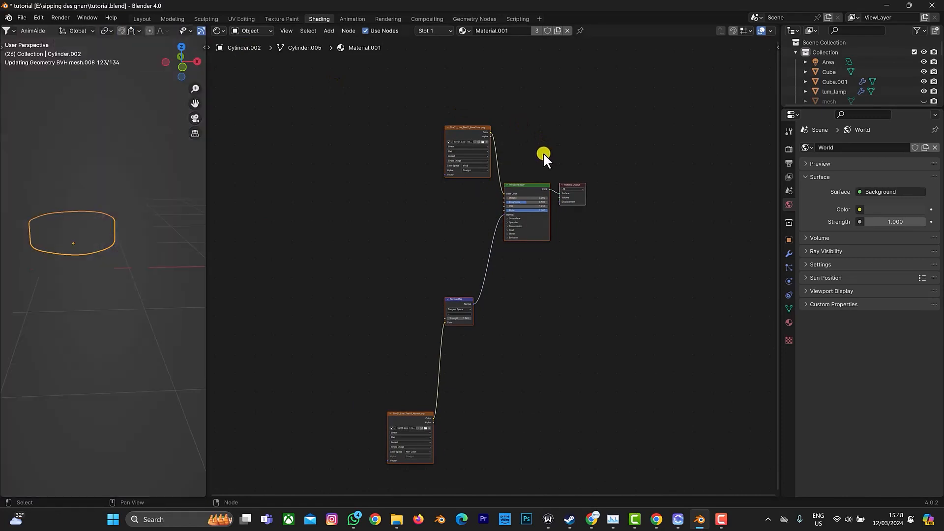
{"action": "scroll", "coordinate": [544, 149], "scroll_direction": "up", "scroll_amount": 1}
{"action": "scroll", "coordinate": [545, 148], "scroll_direction": "up", "scroll_amount": 2}
{"action": "scroll", "coordinate": [523, 117], "scroll_direction": "up", "scroll_amount": 5}
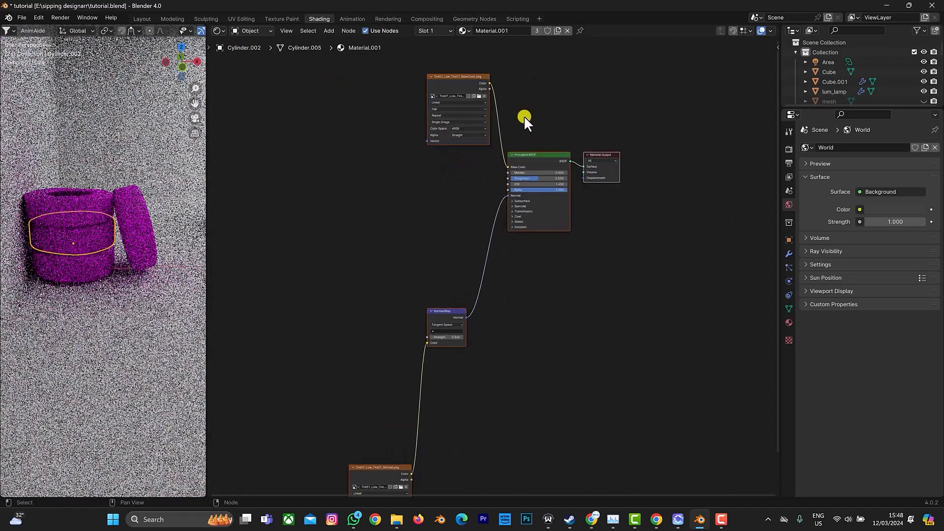
{"action": "middle_click_drag", "start_coordinate": [531, 179], "coordinate": [545, 338]}
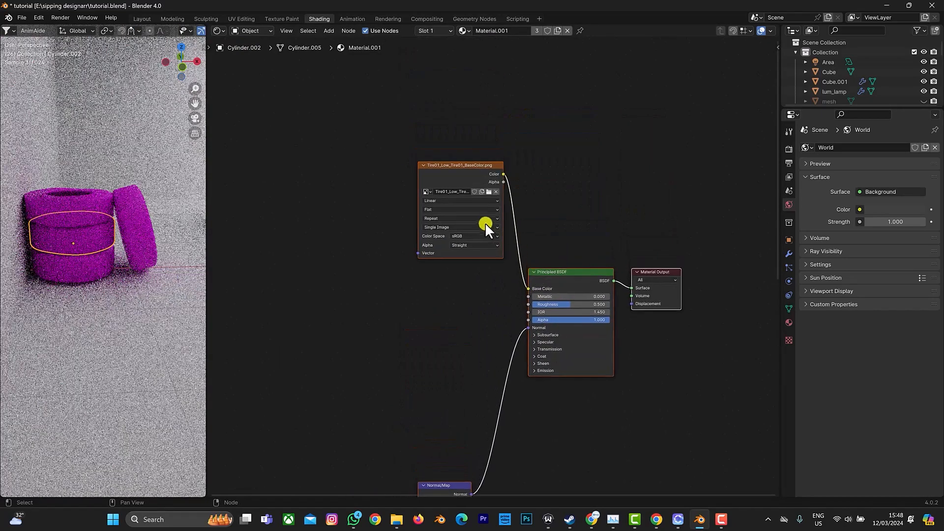
- Load Tire01_Low_Tire01_BaseColor.png from the design\tire\textures folder into the tire material's base color image node
{"action": "left_click", "coordinate": [490, 191]}
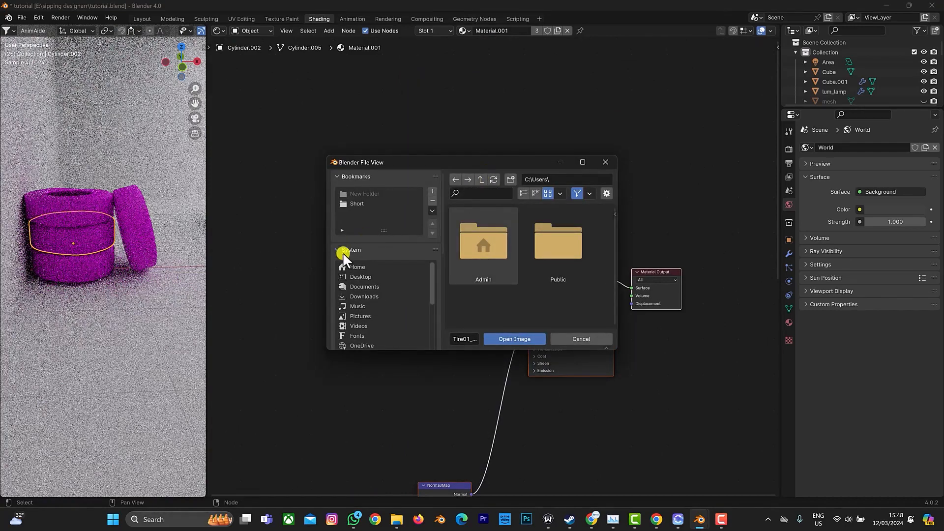
{"action": "scroll", "coordinate": [364, 261], "scroll_direction": "down", "scroll_amount": 5}
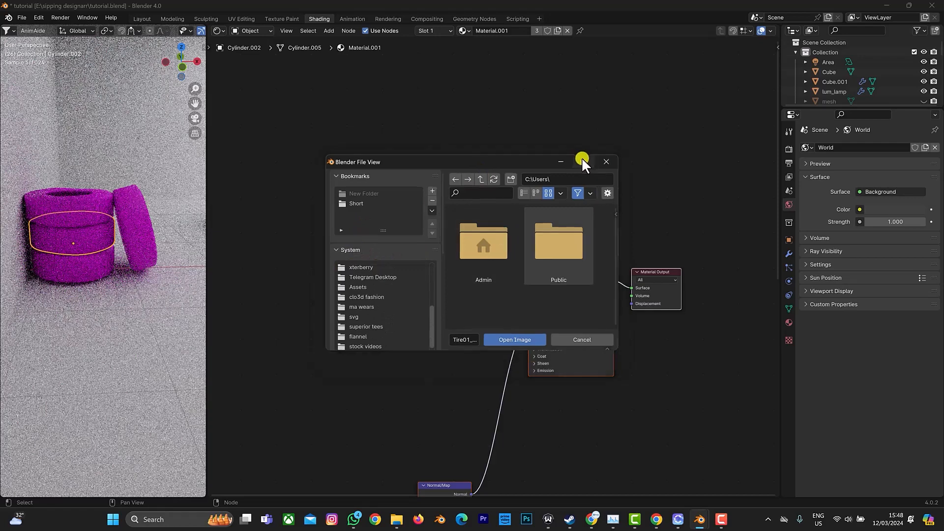
{"action": "left_click", "coordinate": [582, 161]}
{"action": "left_click", "coordinate": [37, 246]}
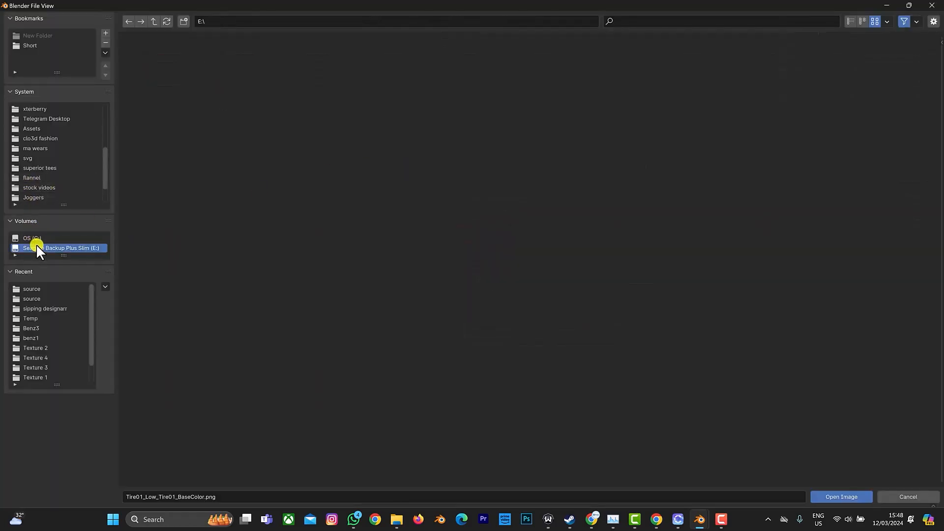
{"action": "double_click", "coordinate": [169, 87]}
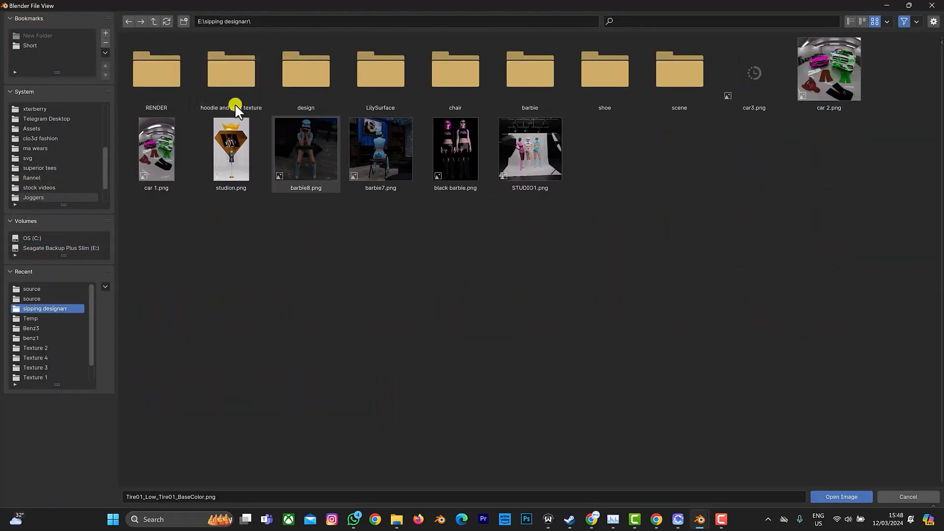
{"action": "double_click", "coordinate": [286, 93]}
{"action": "double_click", "coordinate": [393, 104]}
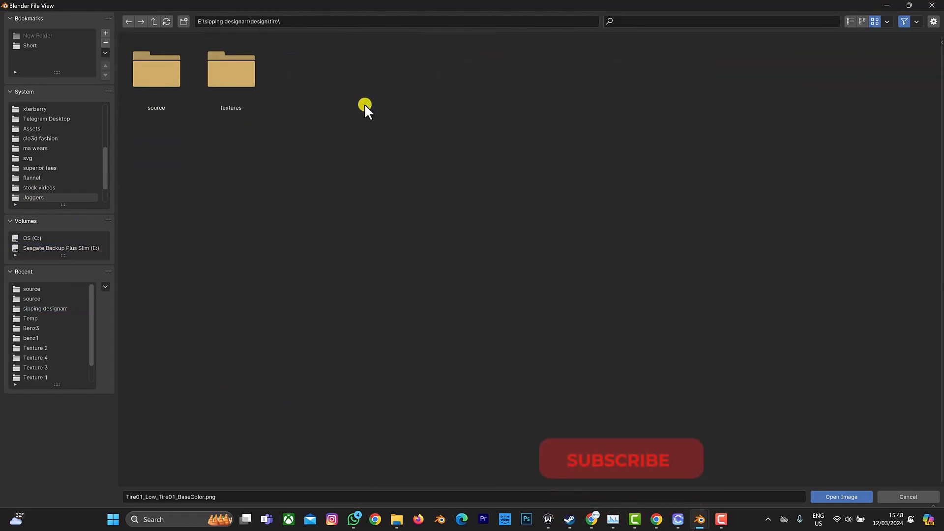
{"action": "double_click", "coordinate": [238, 89]}
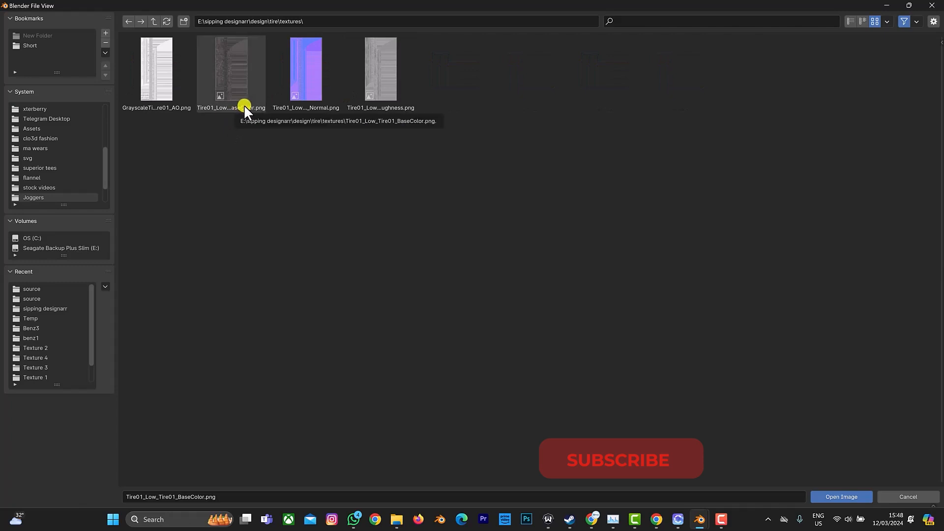
{"action": "left_click", "coordinate": [244, 104]}
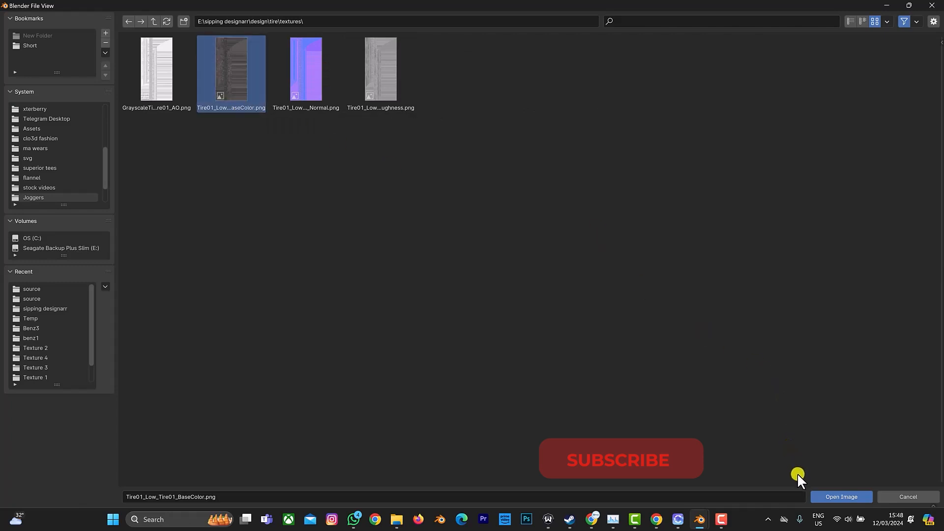
{"action": "left_click", "coordinate": [832, 493]}
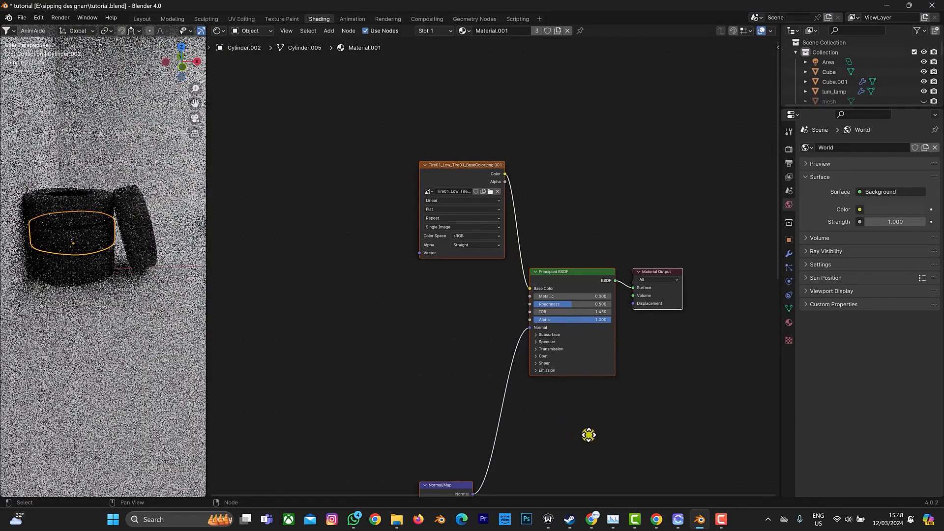
- Load Tire01_Low_Tire01_Normal.png from the design\tire\textures folder into the image node feeding the tire material's normal map
{"action": "middle_click_drag", "start_coordinate": [590, 436], "coordinate": [710, 54]}
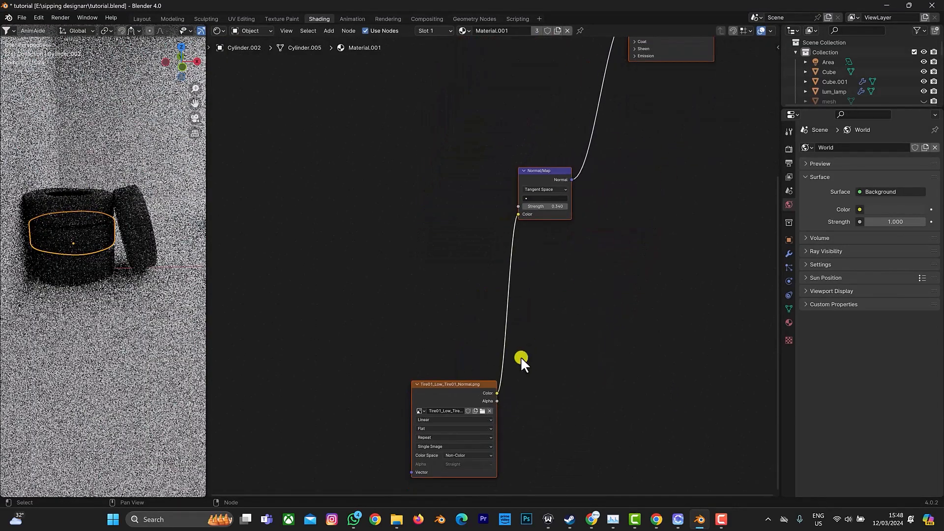
{"action": "left_click", "coordinate": [483, 409]}
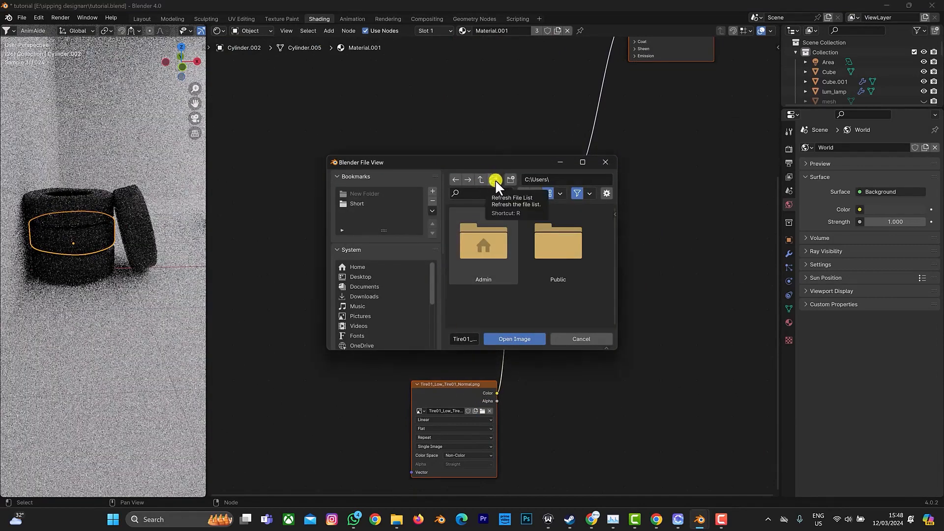
{"action": "left_click", "coordinate": [579, 162]}
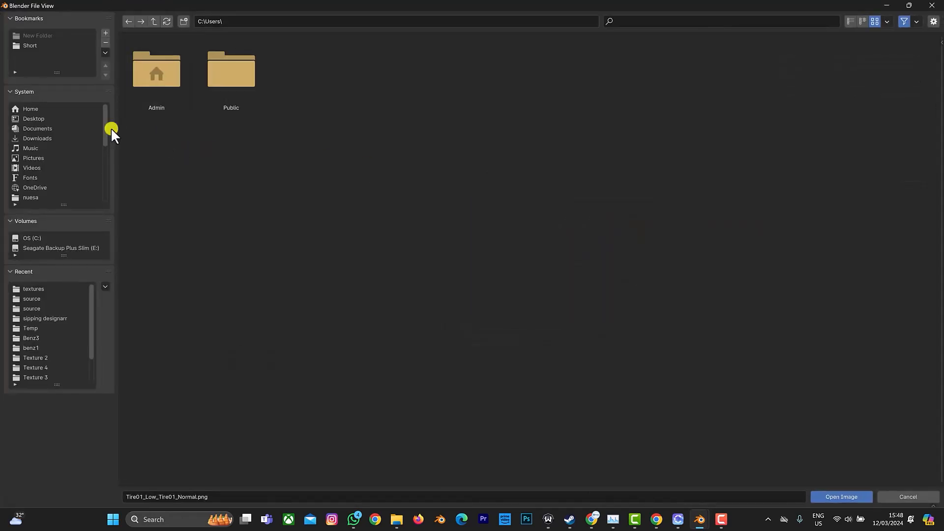
{"action": "left_click", "coordinate": [47, 246]}
{"action": "double_click", "coordinate": [173, 103]}
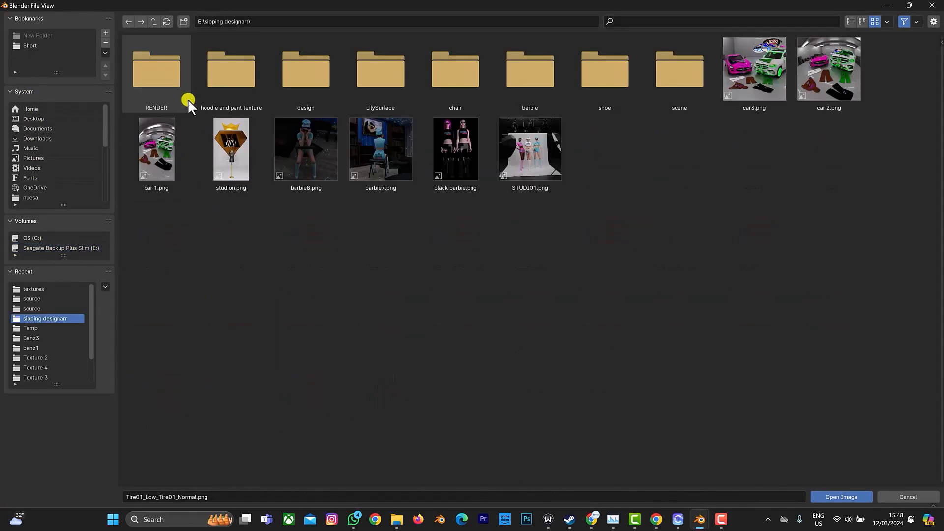
{"action": "double_click", "coordinate": [302, 88]}
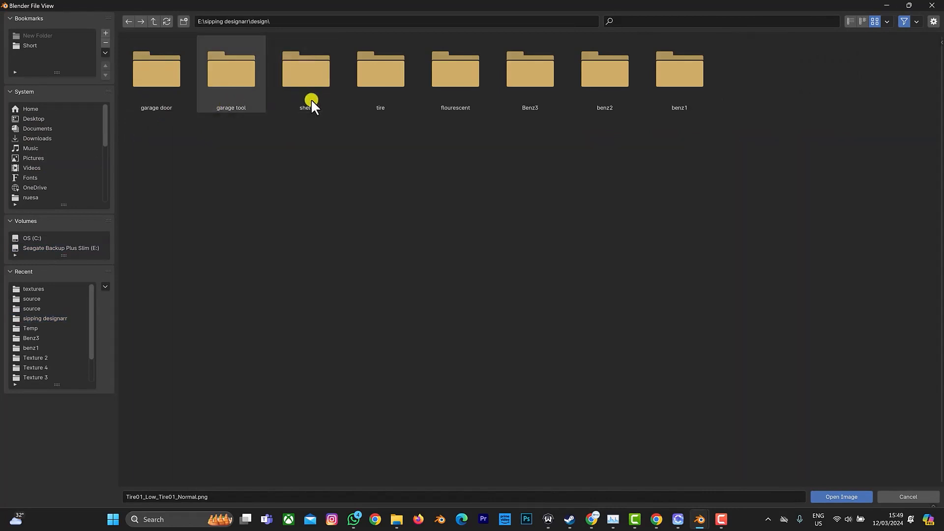
{"action": "double_click", "coordinate": [368, 103]}
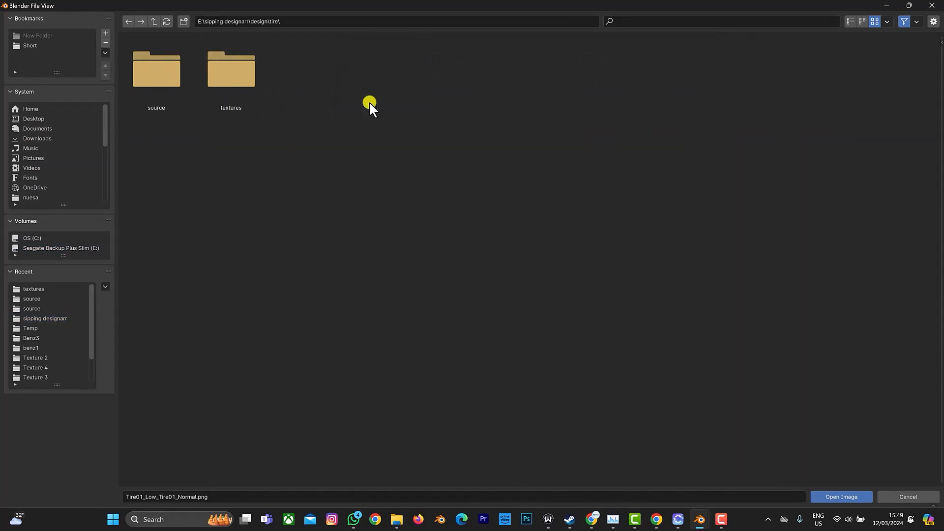
{"action": "double_click", "coordinate": [223, 88]}
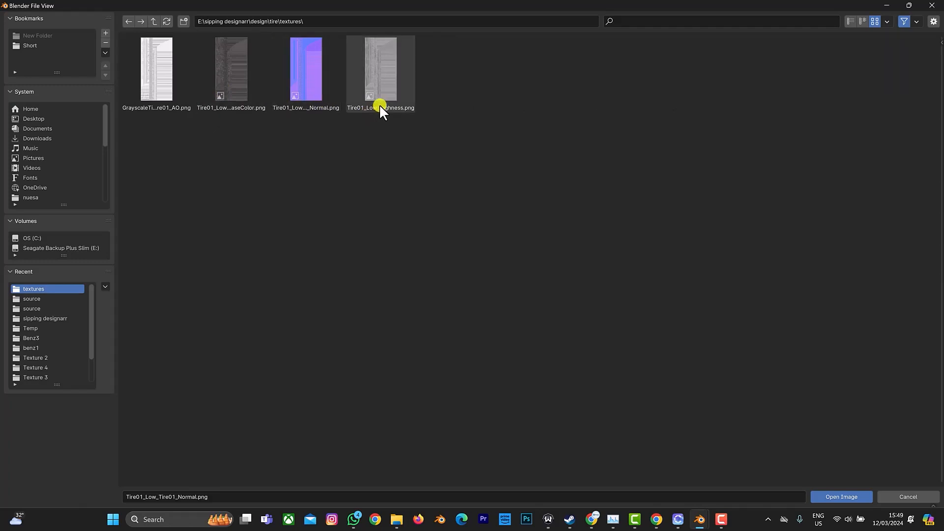
{"action": "left_click", "coordinate": [326, 99]}
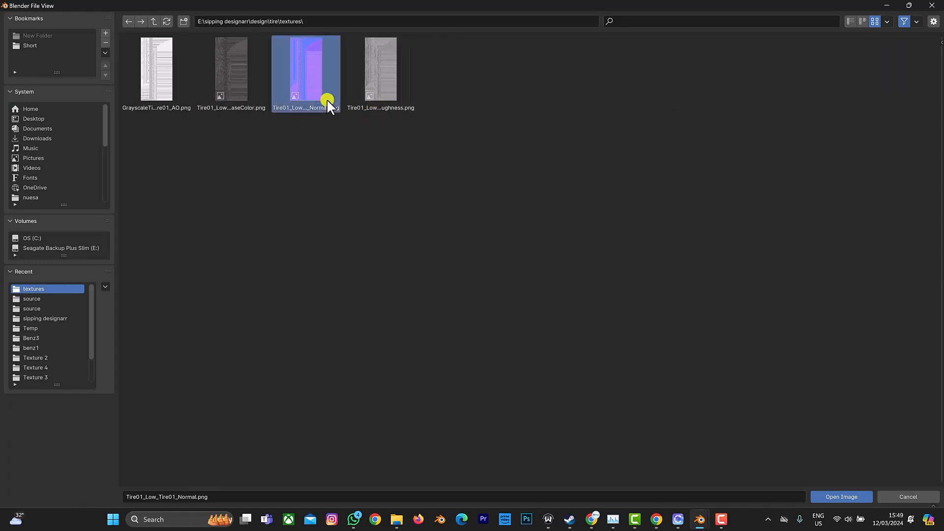
{"action": "left_click", "coordinate": [827, 496]}
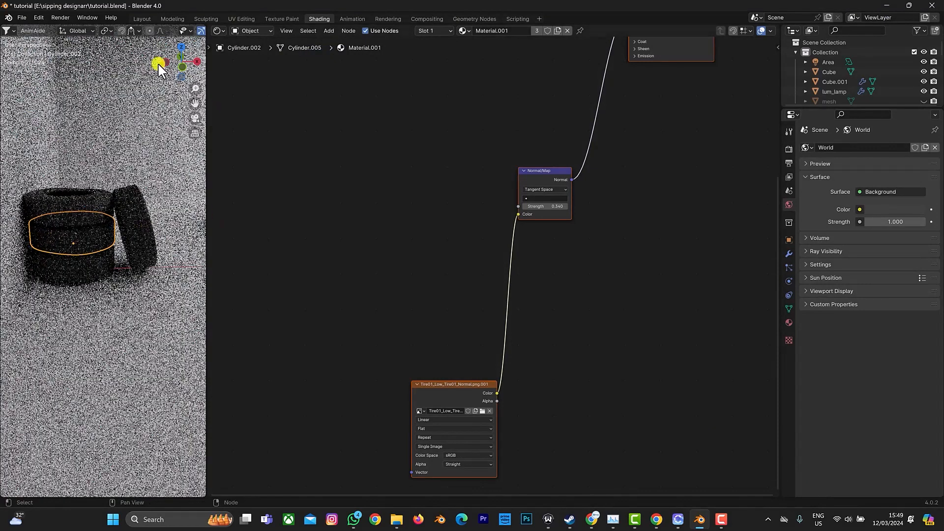
- Return to the Layout workspace showing the whole garage and save the file
{"action": "left_click", "coordinate": [143, 18]}
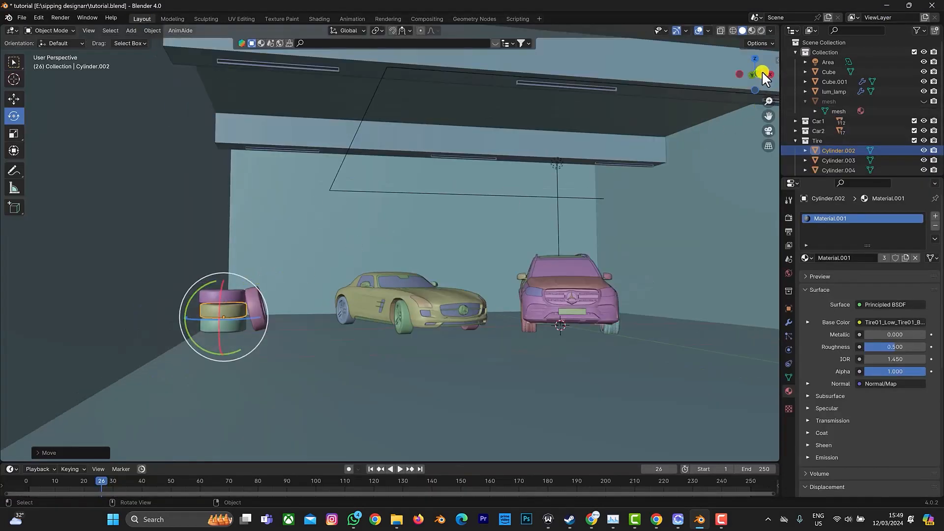
{"action": "left_click_drag", "start_coordinate": [756, 70], "coordinate": [693, 130]}
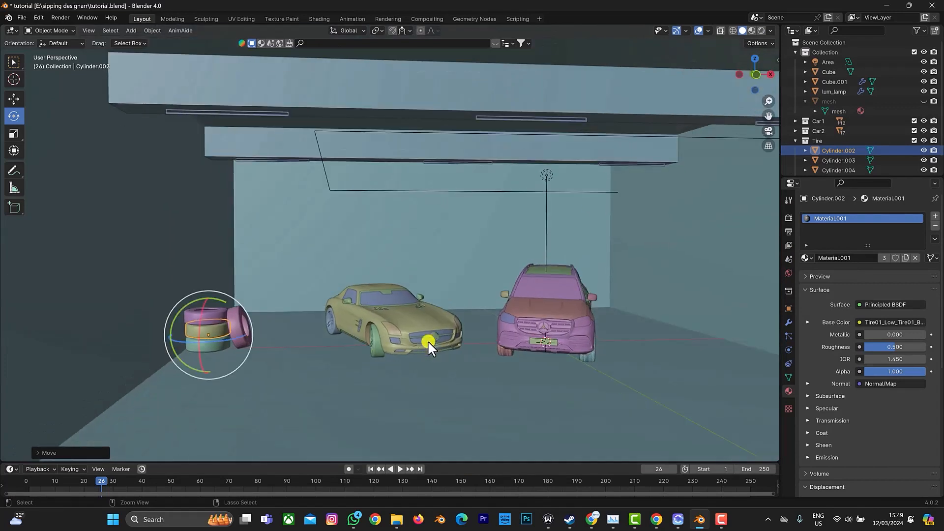
{"action": "key", "text": "ctrl+s"}
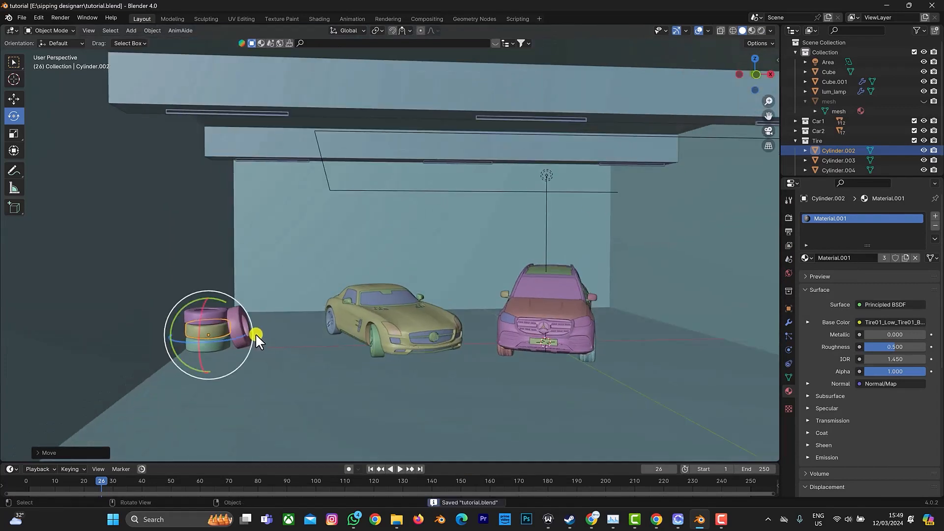
- Duplicate the three stacked tires near the garage's side wall and place the copied stack forward along the Y axis
{"action": "left_click", "coordinate": [296, 245]}
{"action": "left_click", "coordinate": [204, 344]}
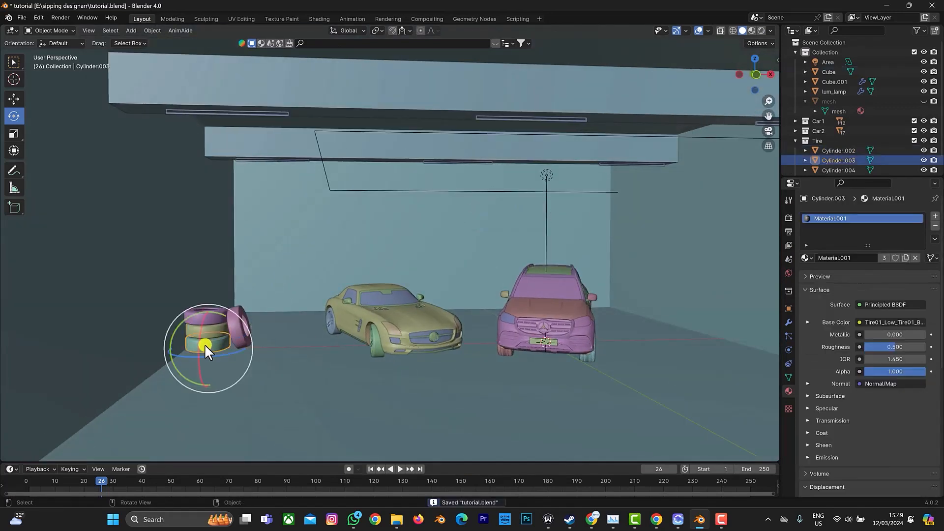
{"action": "left_click", "coordinate": [214, 321], "text": "shift"}
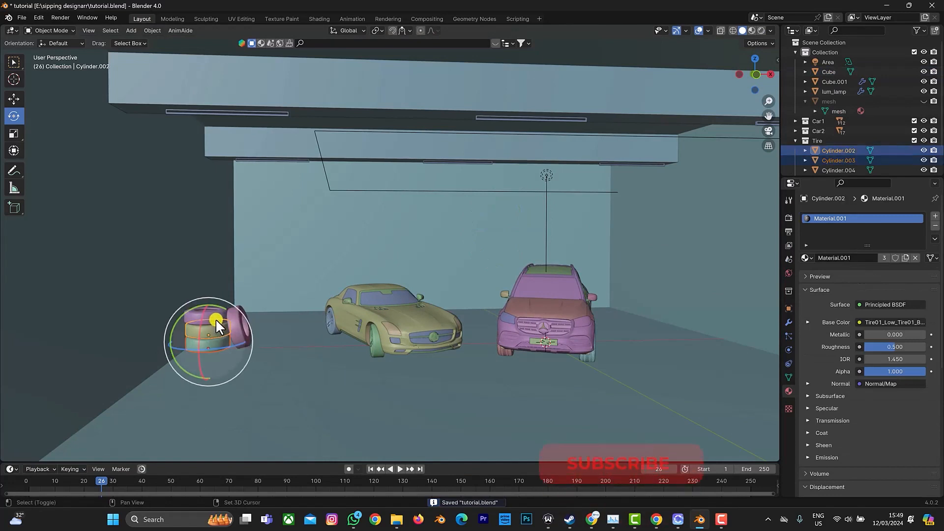
{"action": "left_click", "coordinate": [216, 319], "text": "shift"}
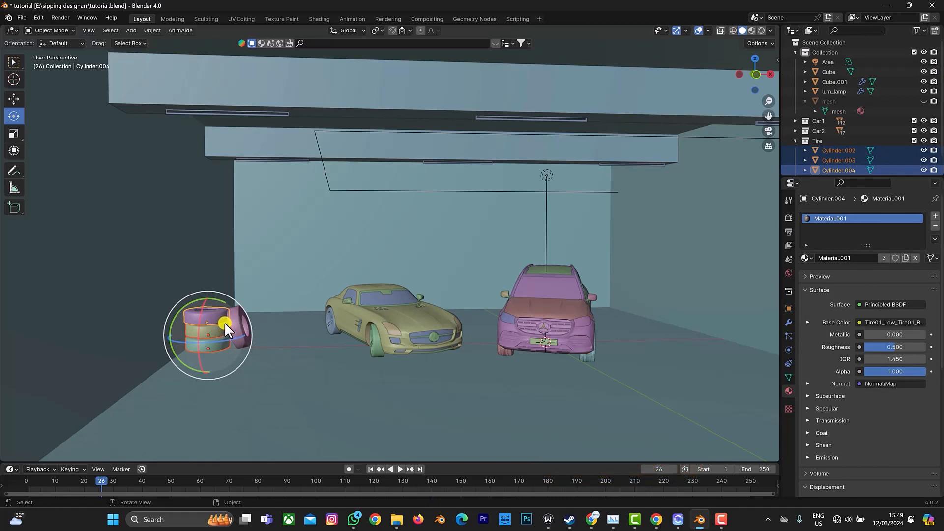
{"action": "key", "text": "shift+d"}
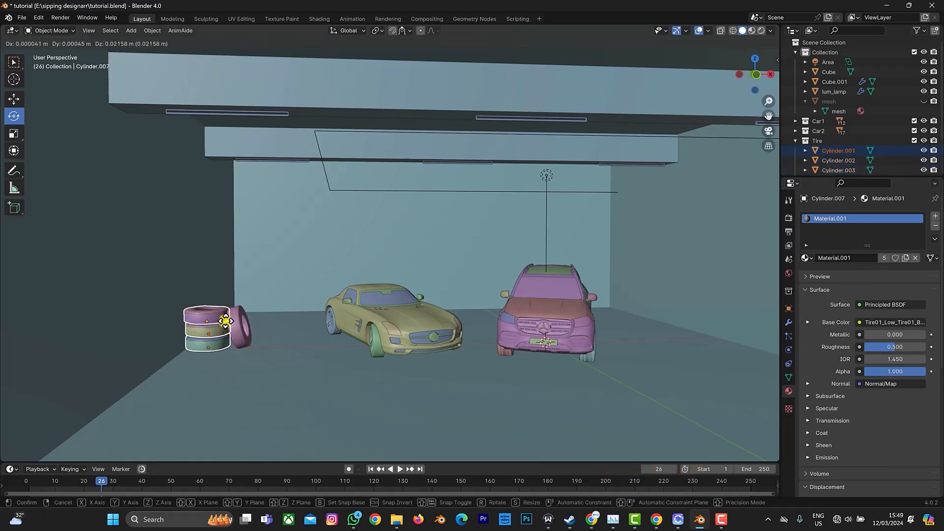
{"action": "key", "text": "x"}
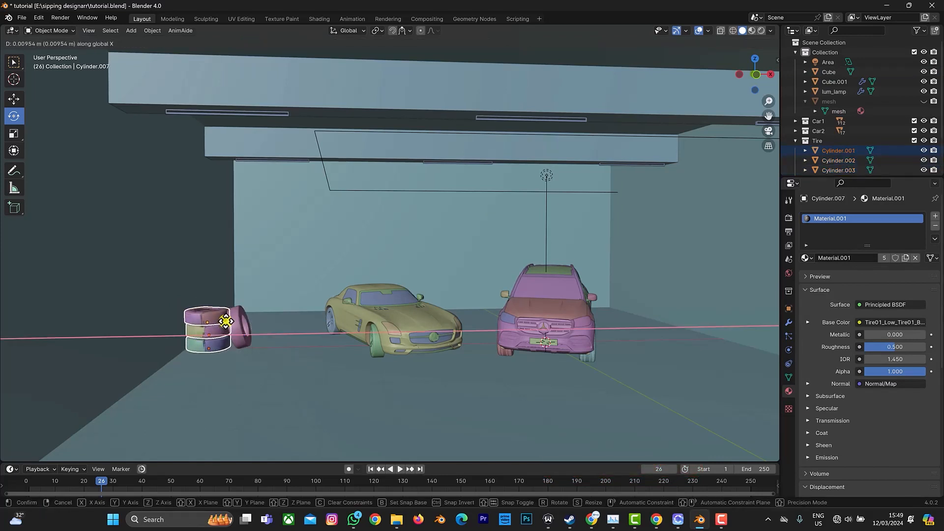
{"action": "key", "text": "y"}
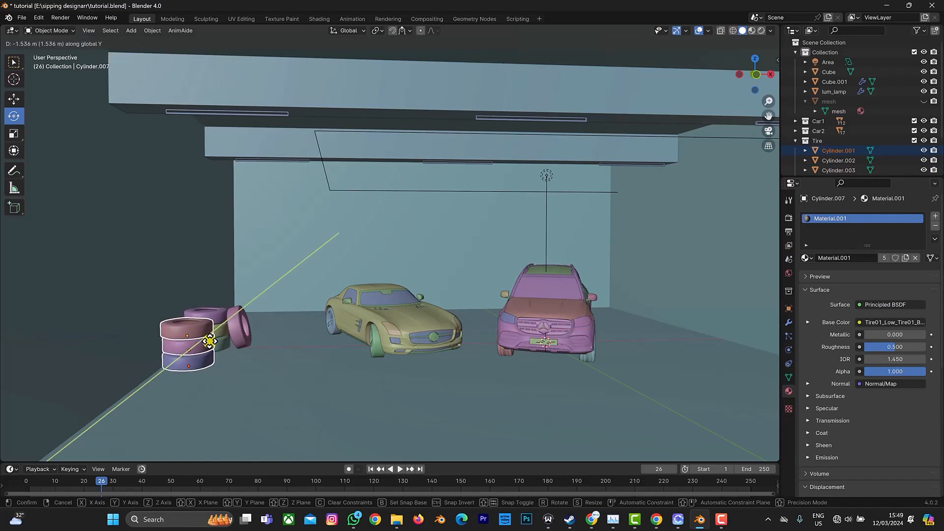
{"action": "left_click", "coordinate": [228, 328]}
- Nudge the copied tire stack slightly farther from the original pile along the Y axis
{"action": "left_click_drag", "start_coordinate": [745, 75], "coordinate": [756, 111]}
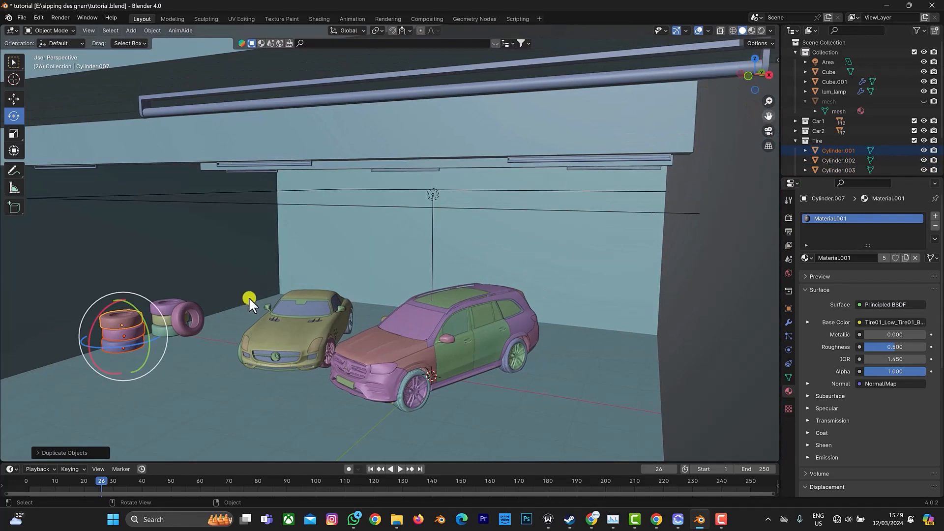
{"action": "key", "text": "g"}
{"action": "key", "text": "y"}
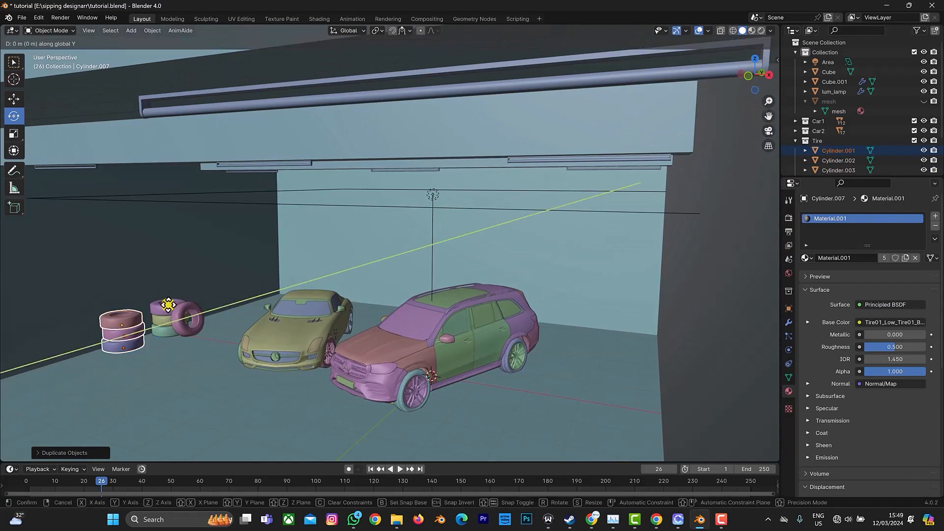
{"action": "left_click", "coordinate": [155, 309]}
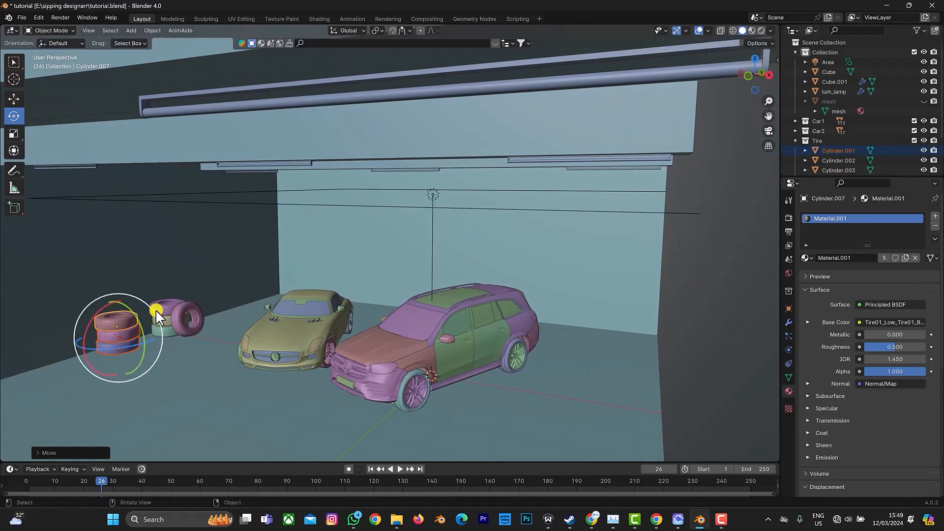
- Duplicate the copied three-tire stack about 0.87 m upward along the Z axis to double its height
{"action": "key", "text": "shift+d"}
{"action": "key", "text": "z"}
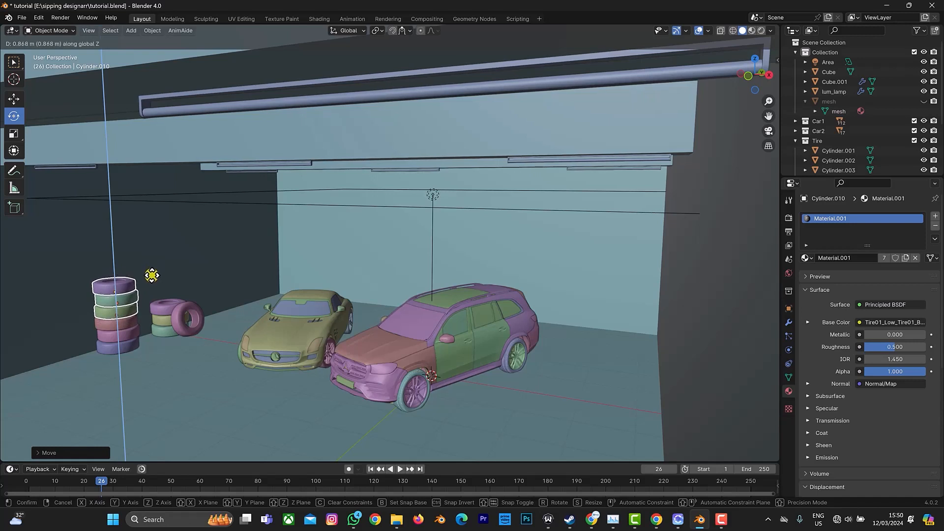
{"action": "left_click", "coordinate": [151, 275]}
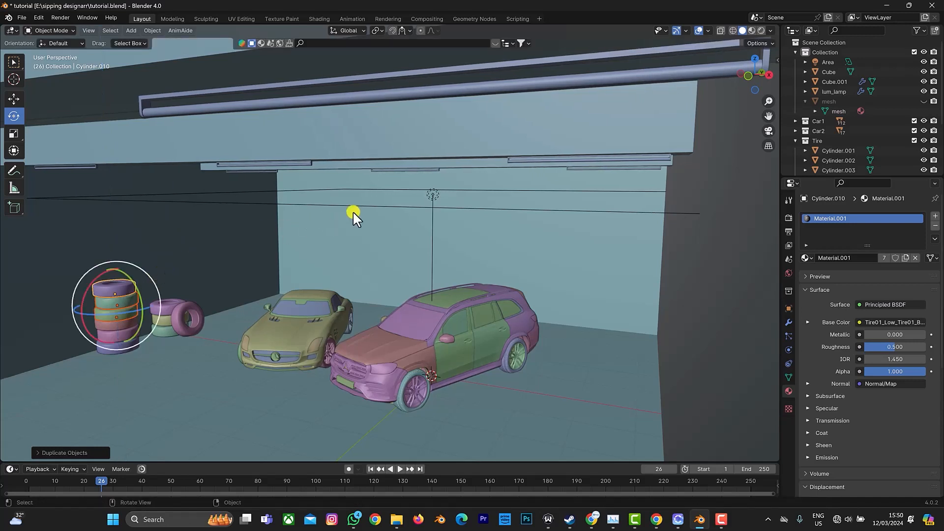
- Place a duplicated tire standing upright on the floor in front of the tall tire stack
{"action": "left_click_drag", "start_coordinate": [751, 72], "coordinate": [751, 72]}
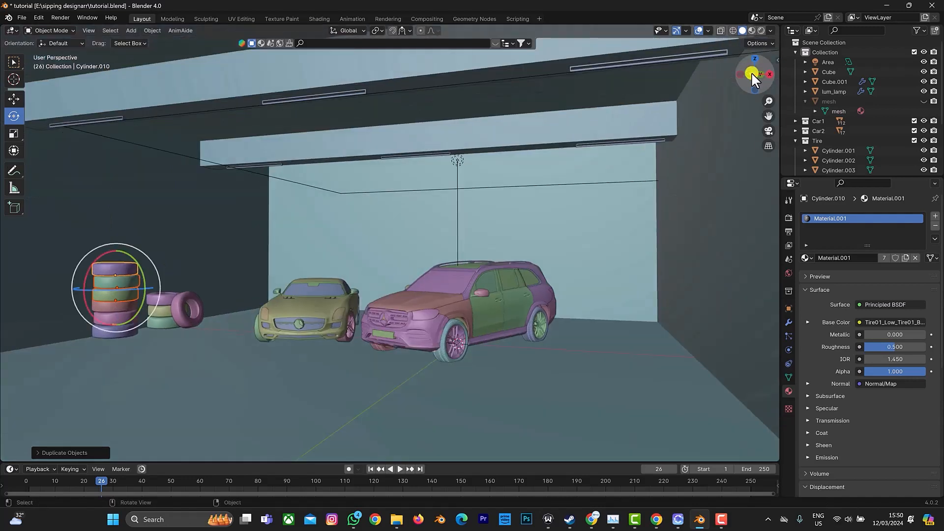
{"action": "left_click", "coordinate": [99, 358]}
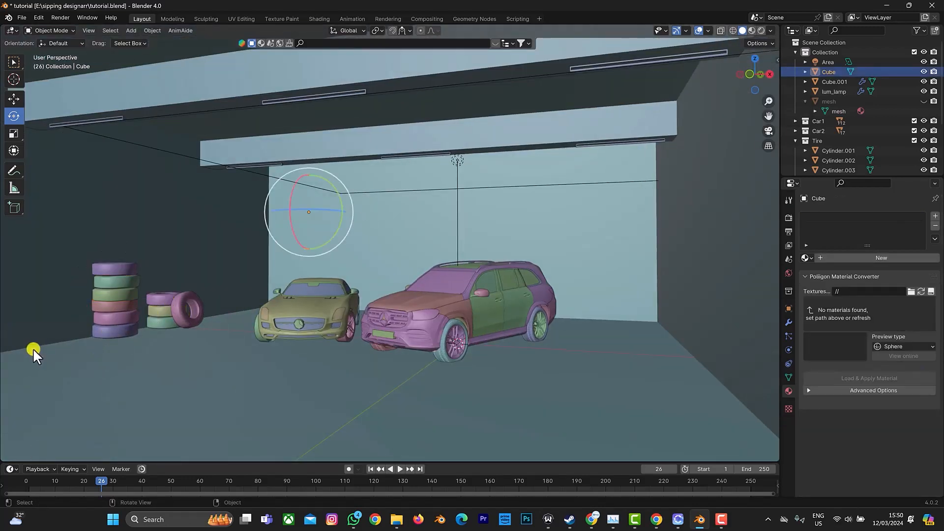
{"action": "left_click", "coordinate": [122, 330]}
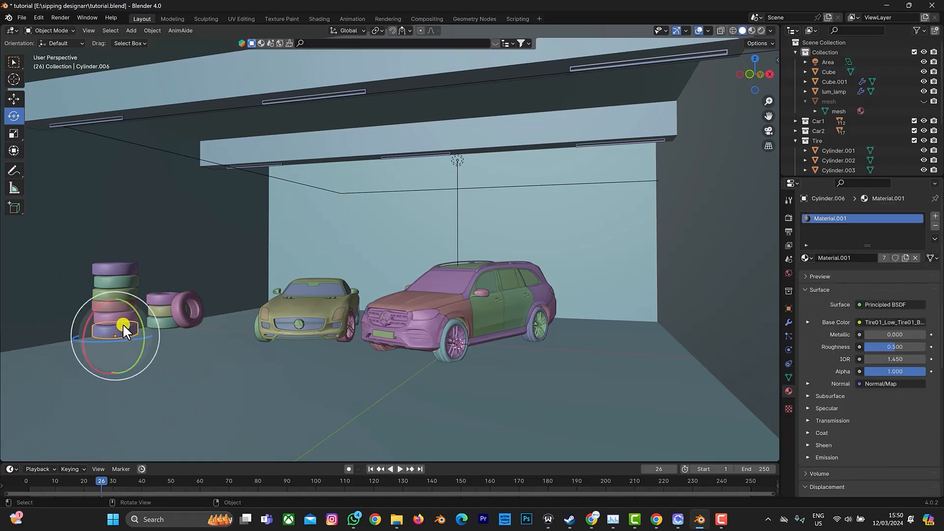
{"action": "left_click", "coordinate": [122, 317], "text": "shift"}
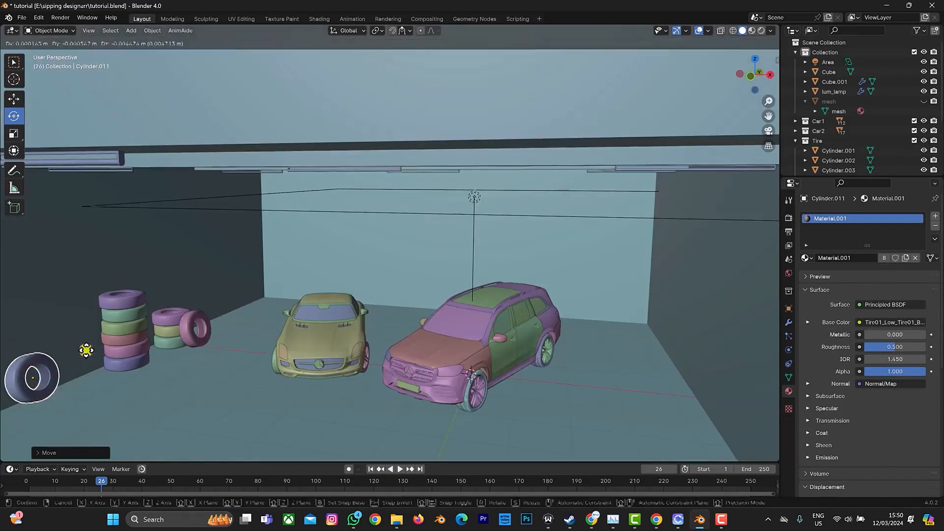
{"action": "left_click", "coordinate": [86, 350]}
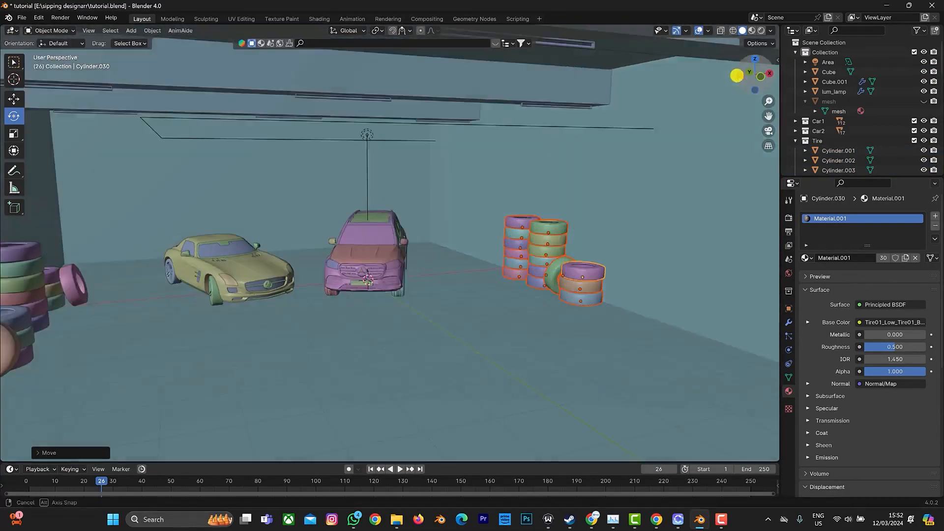
- Replace the timeline with the Asset Browser and search the assets for "double"
{"action": "left_click", "coordinate": [756, 29]}
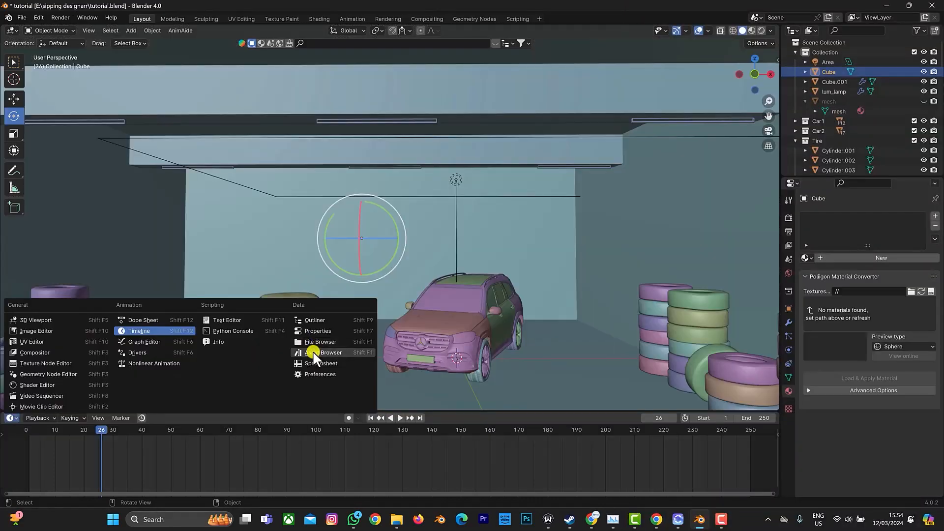
{"action": "left_click", "coordinate": [313, 350]}
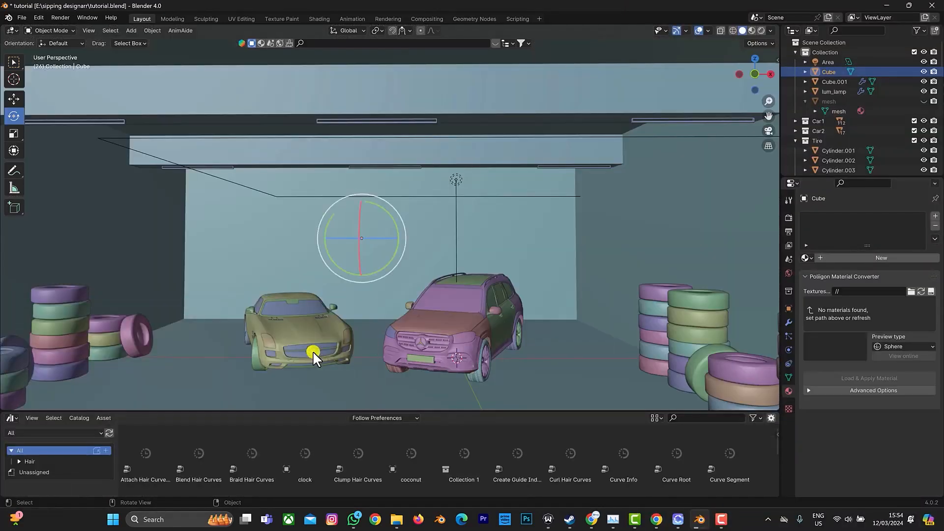
{"action": "left_click", "coordinate": [681, 417]}
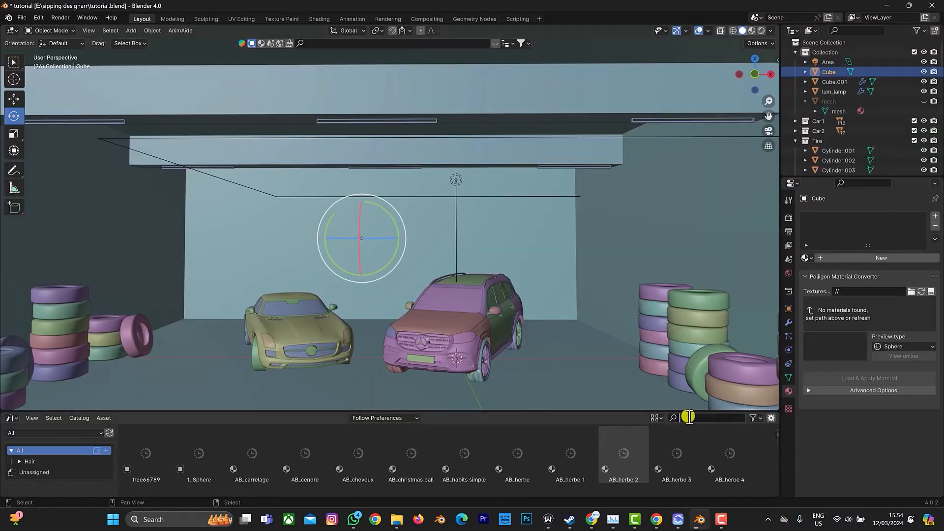
{"action": "type", "text": "double"}
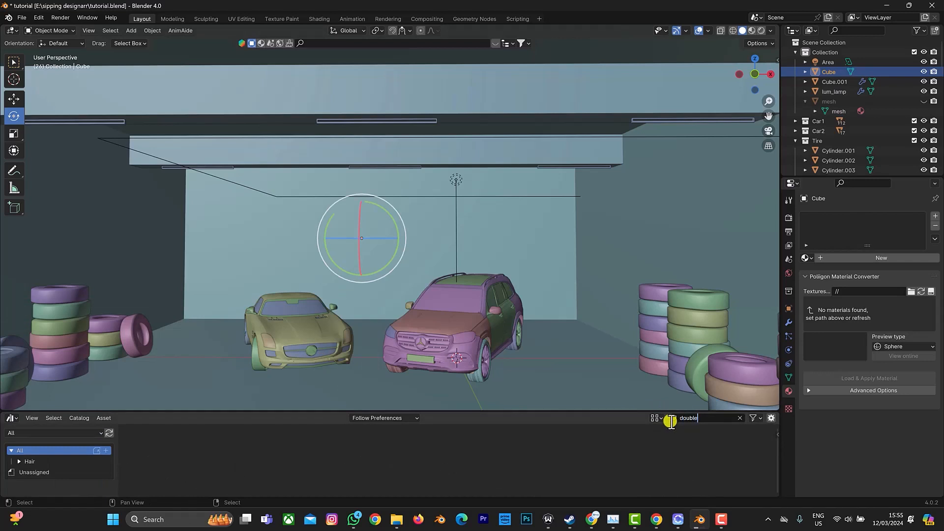
{"action": "key", "text": "Return"}
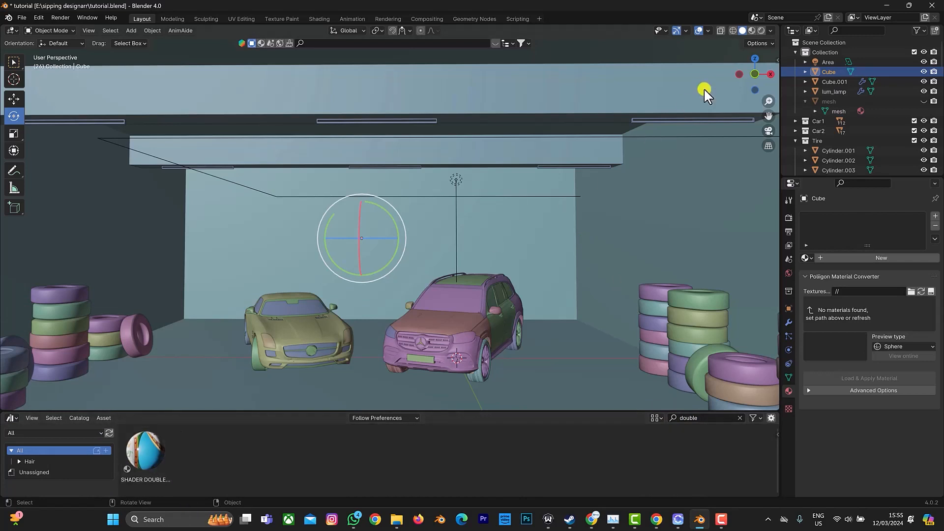
- Show the scene in material preview and apply the SHADER DOUBLE COLOUR material to the garage room
{"action": "left_click", "coordinate": [750, 31]}
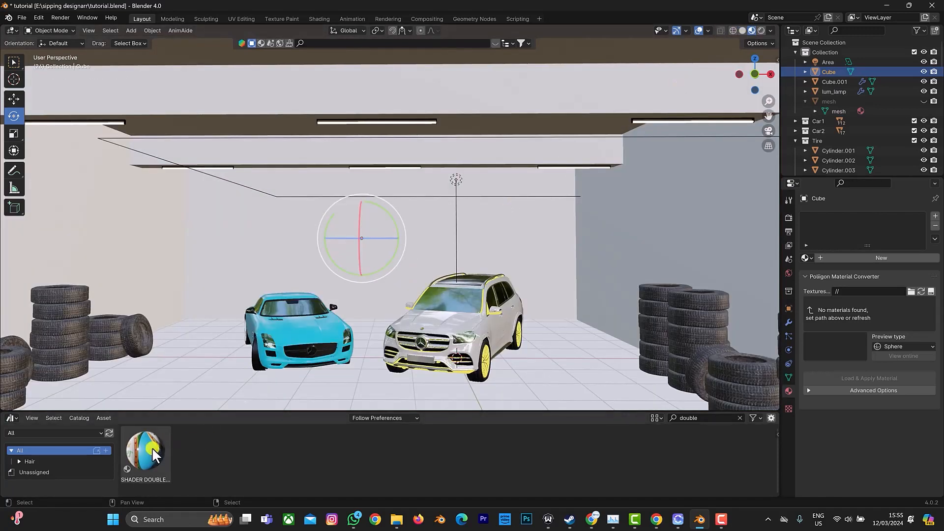
{"action": "left_click_drag", "start_coordinate": [152, 454], "coordinate": [213, 219]}
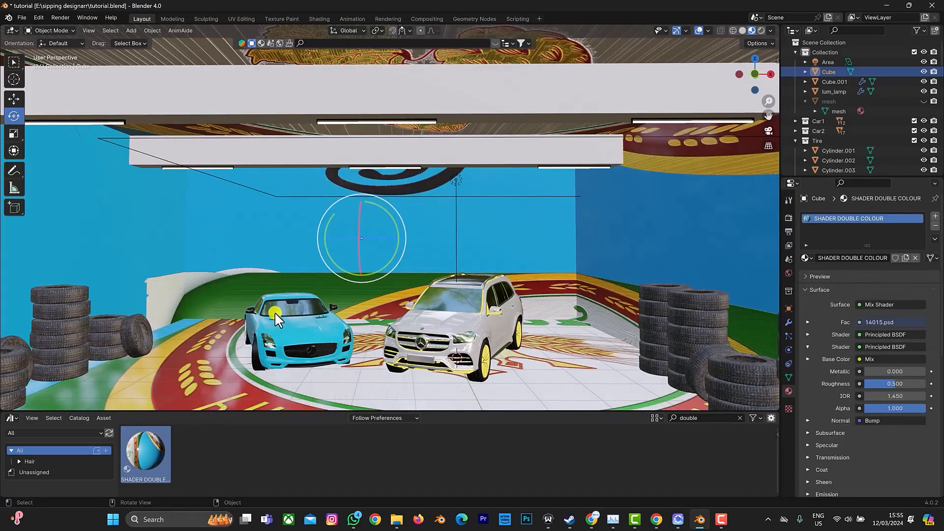
- Open the Shading workspace and examine the node connections of SHADER DOUBLE COLOUR alongside a wider preview of the garage
{"action": "left_click", "coordinate": [319, 19]}
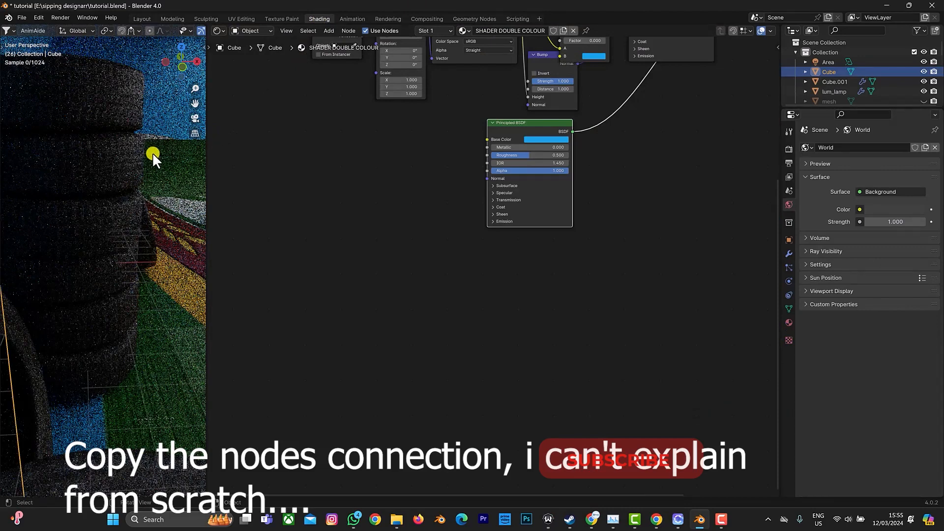
{"action": "scroll", "coordinate": [153, 154], "scroll_direction": "down", "scroll_amount": 5}
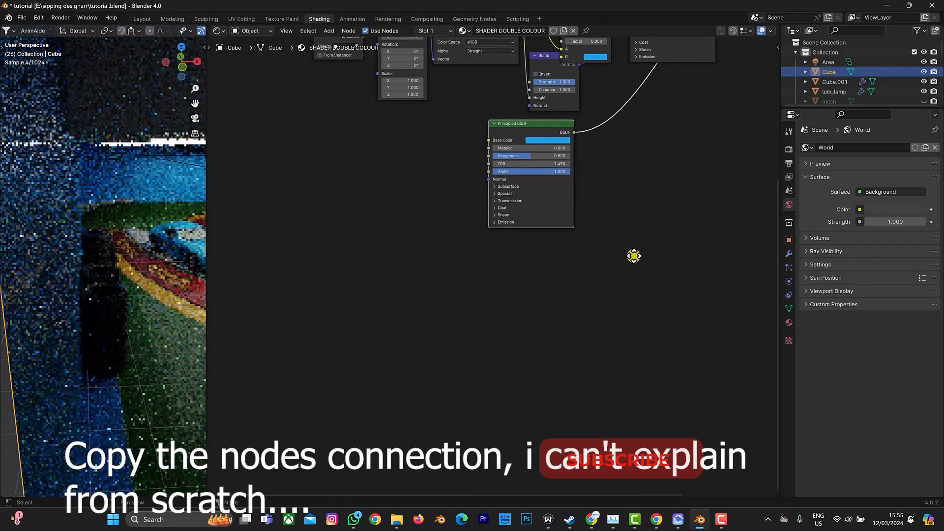
{"action": "middle_click_drag", "start_coordinate": [632, 255], "coordinate": [600, 450]}
{"action": "scroll", "coordinate": [609, 414], "scroll_direction": "down", "scroll_amount": 2}
{"action": "scroll", "coordinate": [611, 413], "scroll_direction": "up", "scroll_amount": 2}
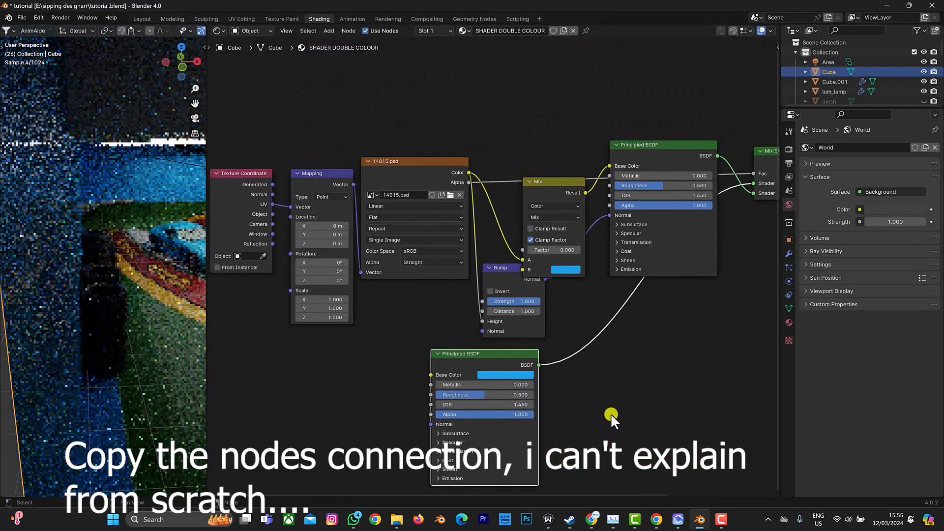
{"action": "scroll", "coordinate": [610, 411], "scroll_direction": "down", "scroll_amount": 3}
{"action": "middle_click_drag", "start_coordinate": [637, 396], "coordinate": [628, 399]}
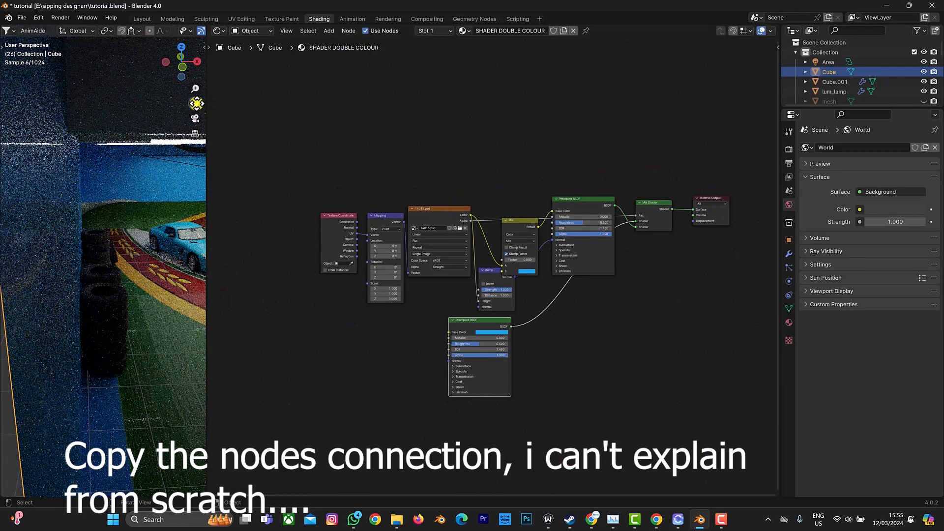
{"action": "left_click_drag", "start_coordinate": [194, 103], "coordinate": [179, 147]}
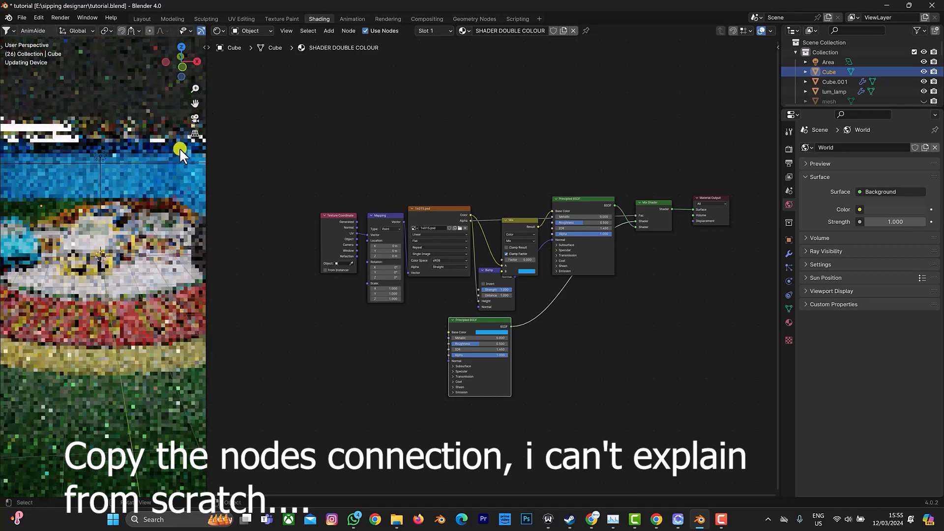
{"action": "left_click_drag", "start_coordinate": [232, 207], "coordinate": [267, 204]}
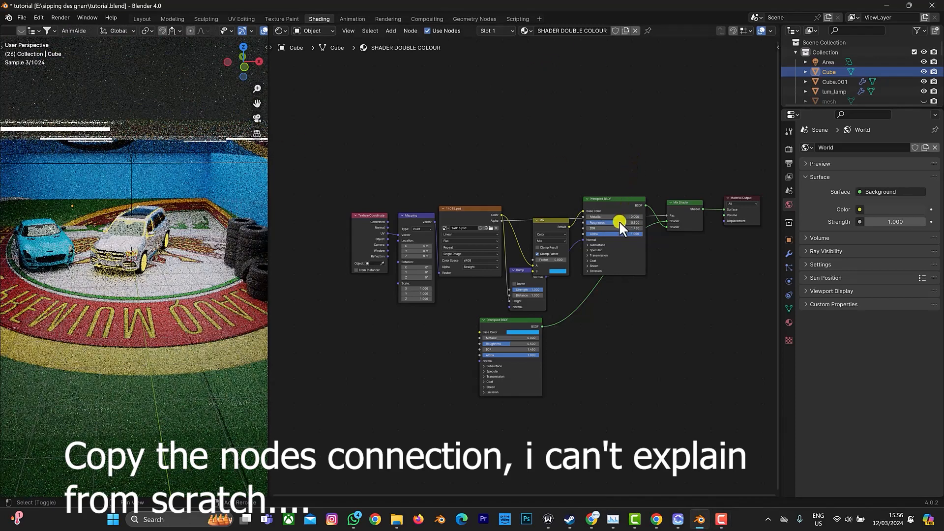
{"action": "scroll", "coordinate": [613, 205], "scroll_direction": "up", "scroll_amount": 1}
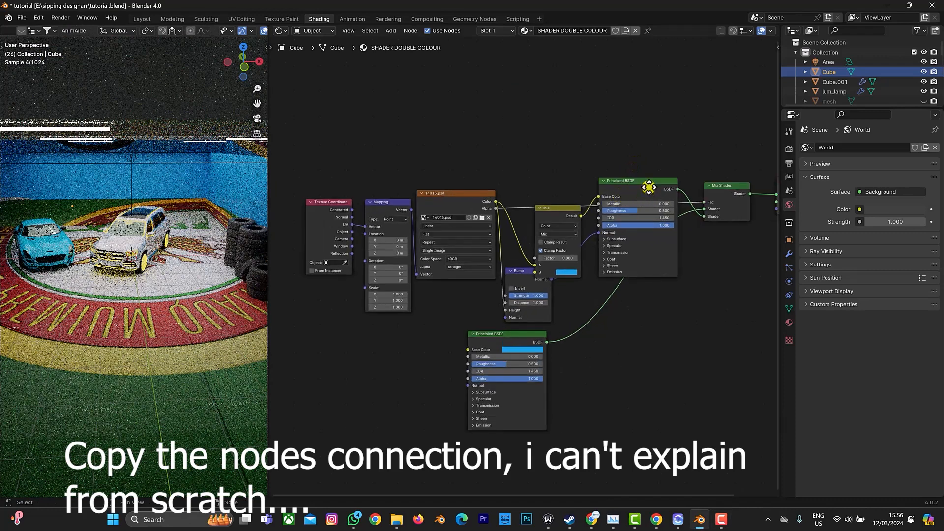
{"action": "middle_click_drag", "start_coordinate": [648, 187], "coordinate": [615, 184]}
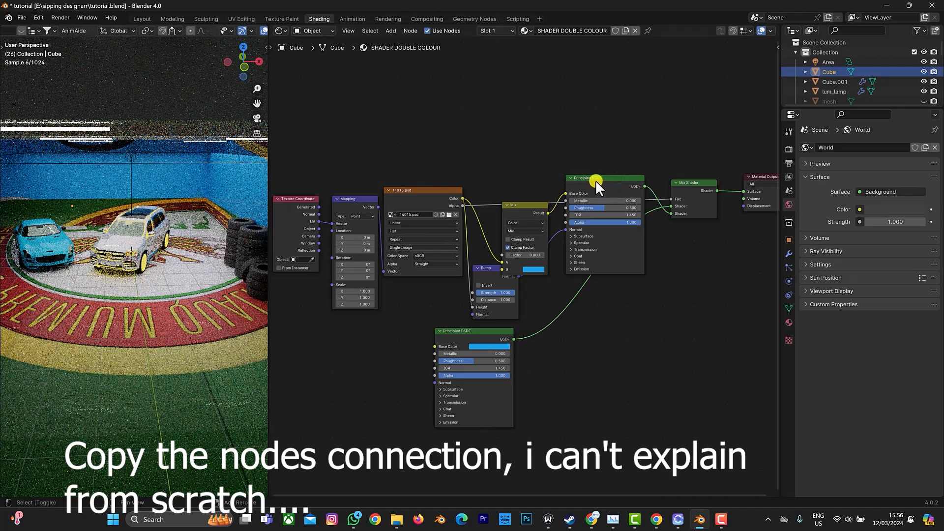
- Add an Emission shader node above the upper Principled BSDF node
{"action": "key", "text": "shift+a"}
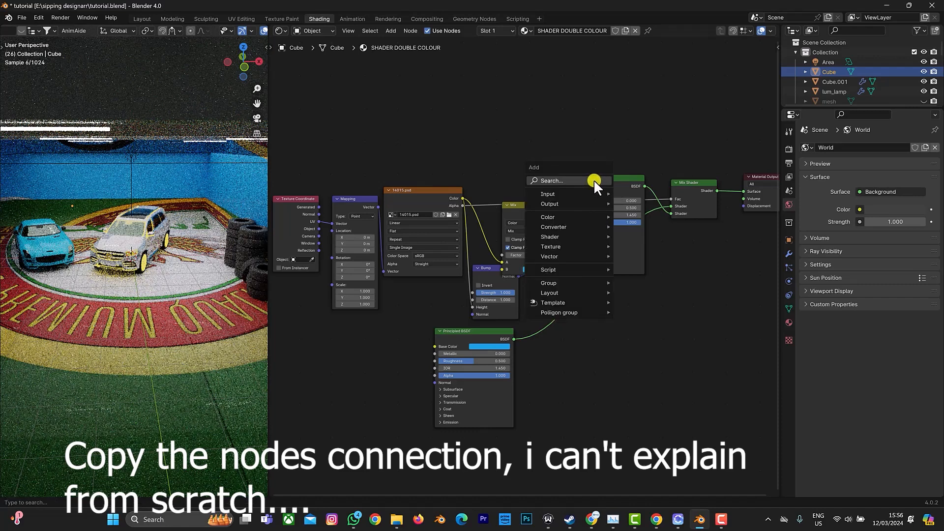
{"action": "left_click", "coordinate": [593, 180]}
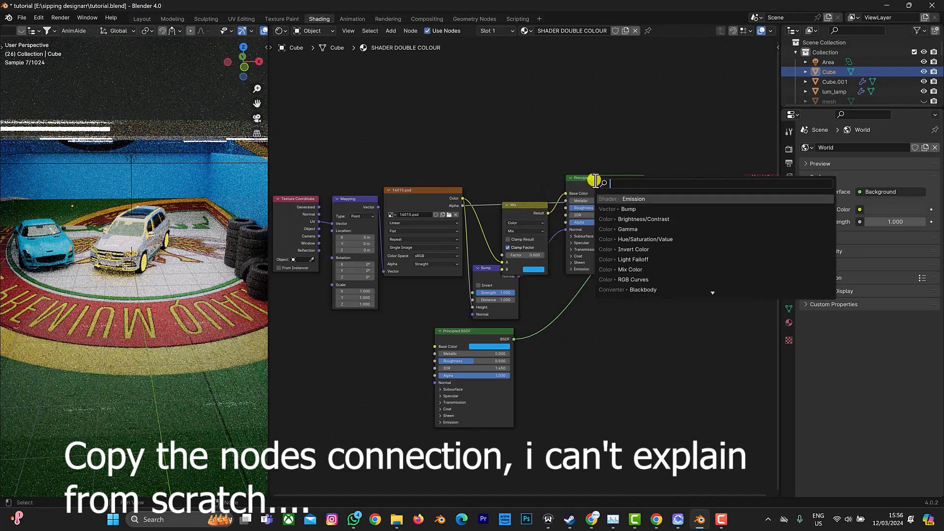
{"action": "type", "text": "emis"}
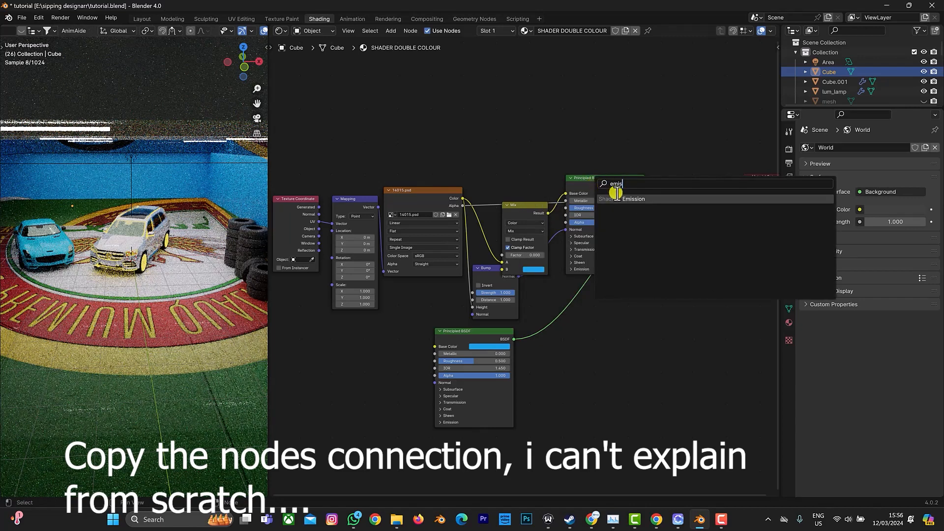
{"action": "left_click", "coordinate": [625, 199]}
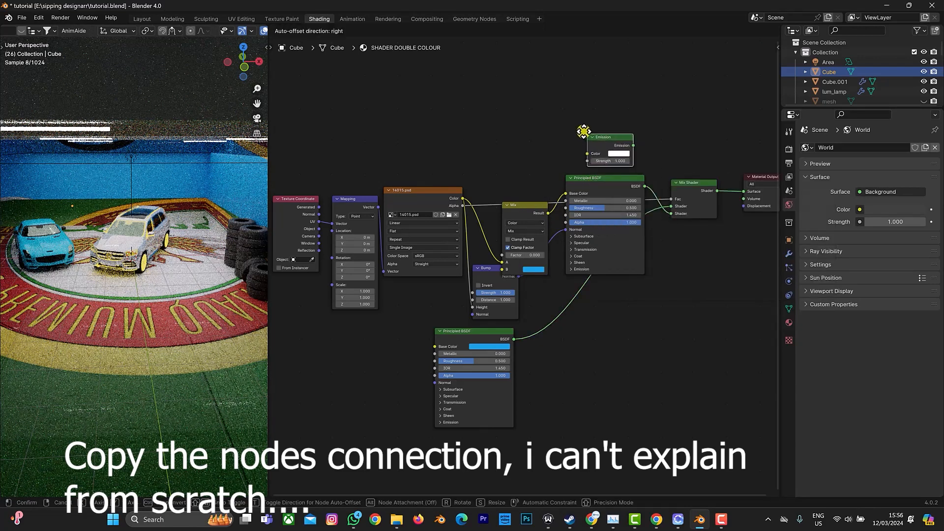
{"action": "left_click", "coordinate": [583, 130]}
- Move the upper Principled BSDF aside and replace its link with the Emission output at the Mix Shader's second Shader input
{"action": "left_click_drag", "start_coordinate": [596, 194], "coordinate": [625, 291]}
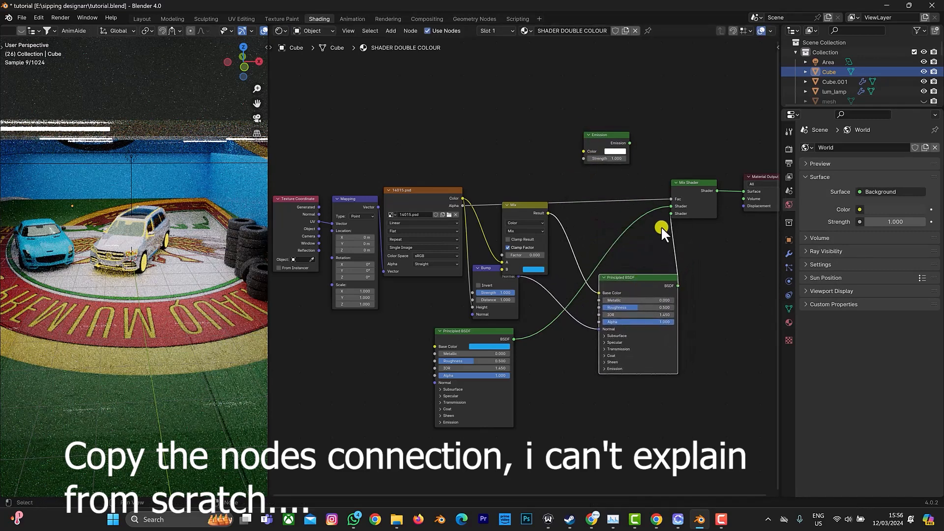
{"action": "left_click_drag", "start_coordinate": [670, 212], "coordinate": [679, 241]}
{"action": "left_click_drag", "start_coordinate": [629, 143], "coordinate": [669, 214]}
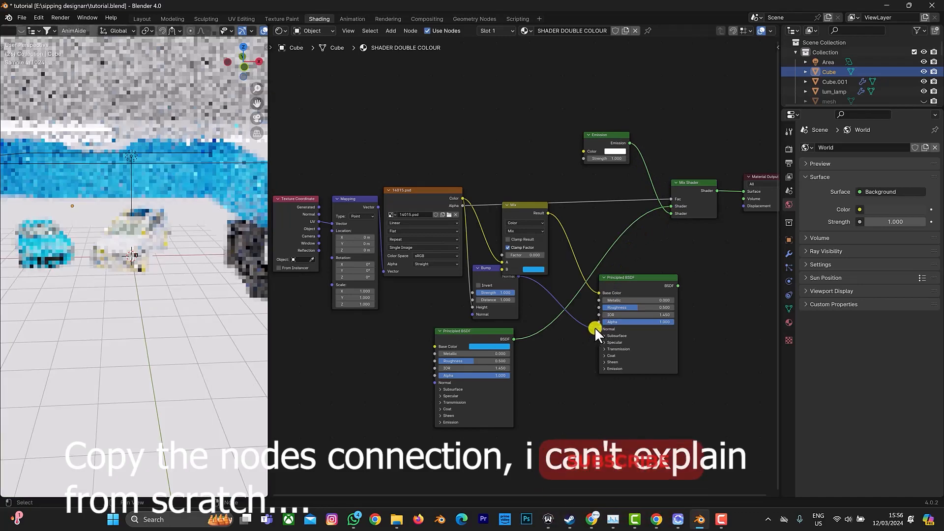
{"action": "left_click_drag", "start_coordinate": [598, 331], "coordinate": [571, 343]}
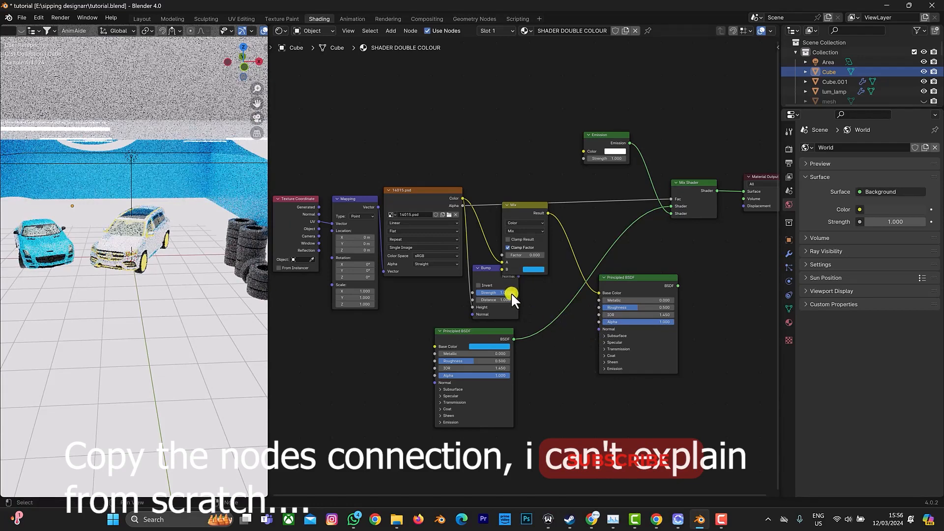
{"action": "left_click_drag", "start_coordinate": [479, 267], "coordinate": [367, 350]}
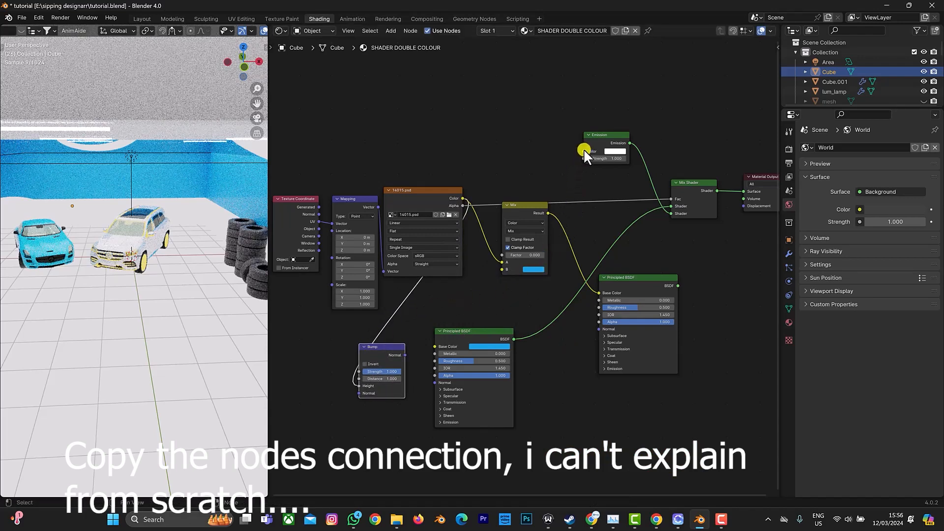
{"action": "left_click_drag", "start_coordinate": [583, 152], "coordinate": [527, 181]}
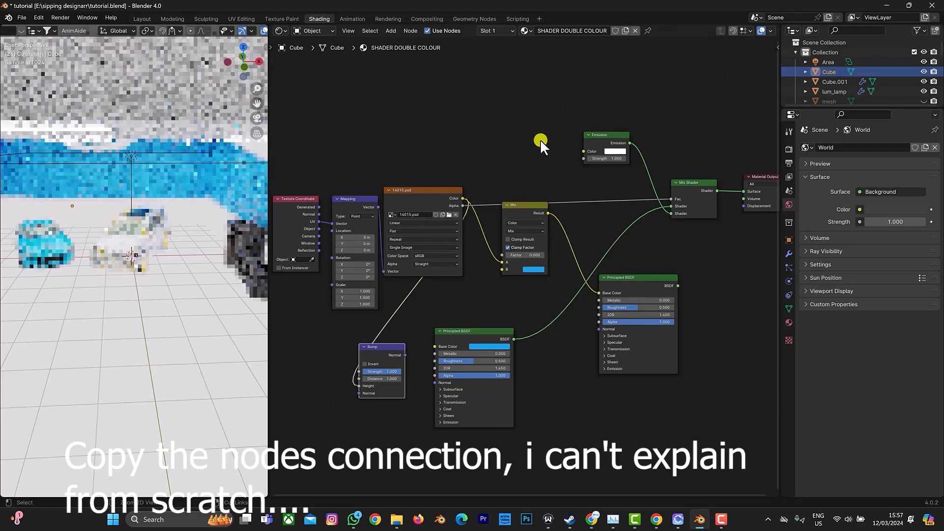
{"action": "key", "text": "ctrl+z"}
{"action": "key", "text": "ctrl+z"}
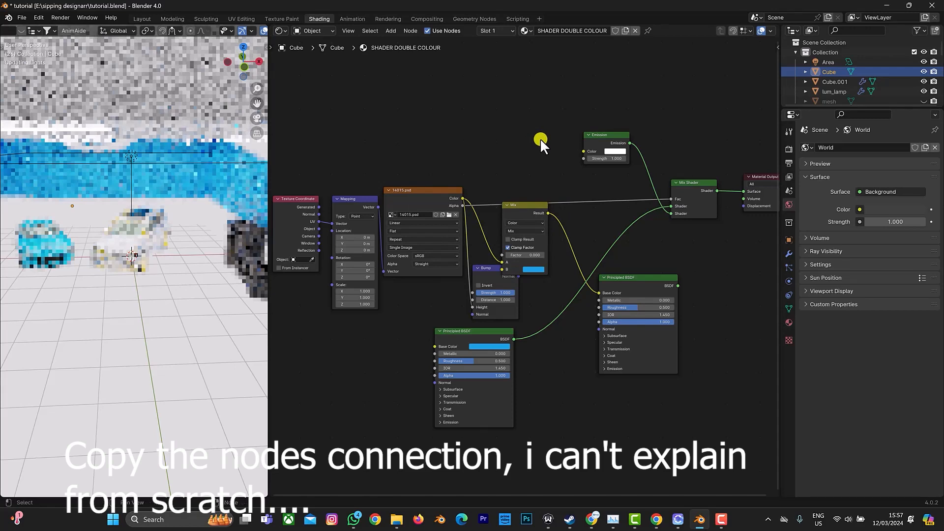
{"action": "key", "text": "ctrl+z"}
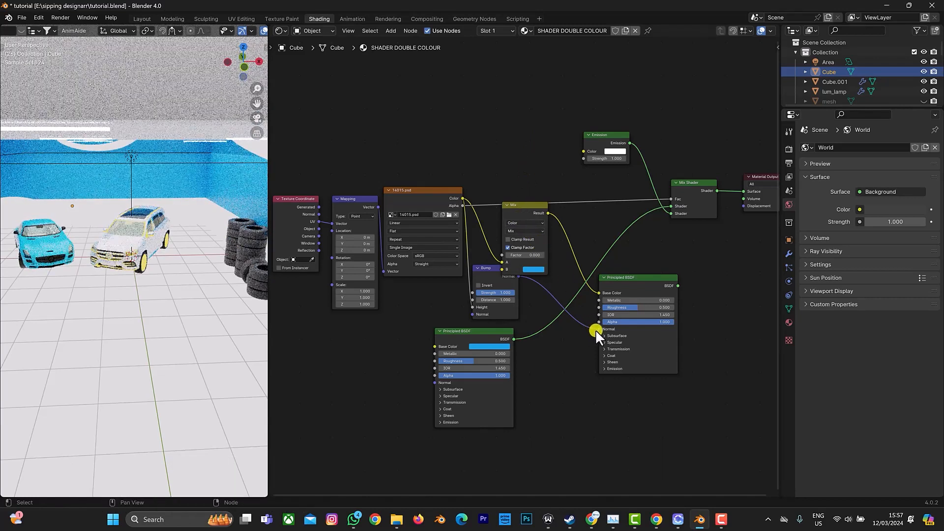
- Reroute the Mix node's Result to the Emission Color, and disconnect and delete the Bump node and the unused Principled BSDF
{"action": "left_click_drag", "start_coordinate": [597, 329], "coordinate": [526, 301]}
{"action": "left_click_drag", "start_coordinate": [598, 293], "coordinate": [582, 151]}
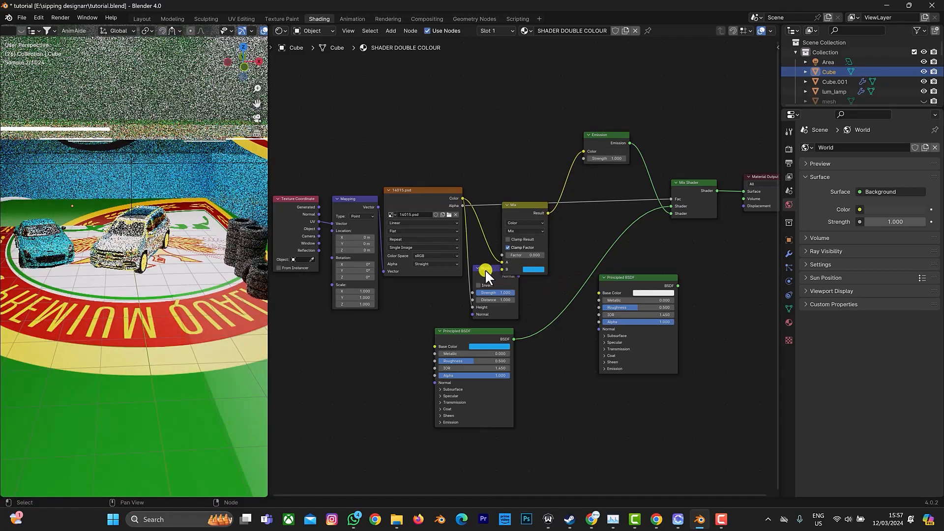
{"action": "left_click", "coordinate": [485, 270]}
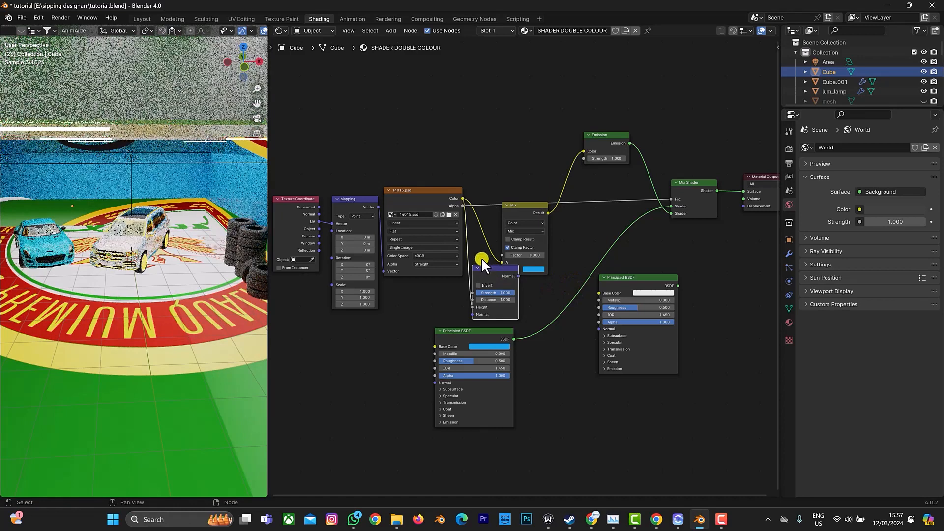
{"action": "key", "text": "x"}
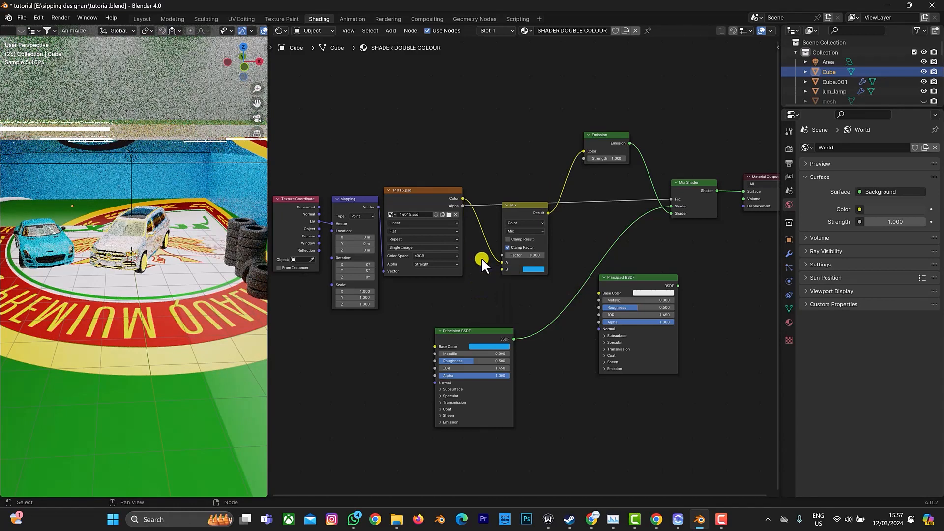
{"action": "left_click", "coordinate": [640, 285]}
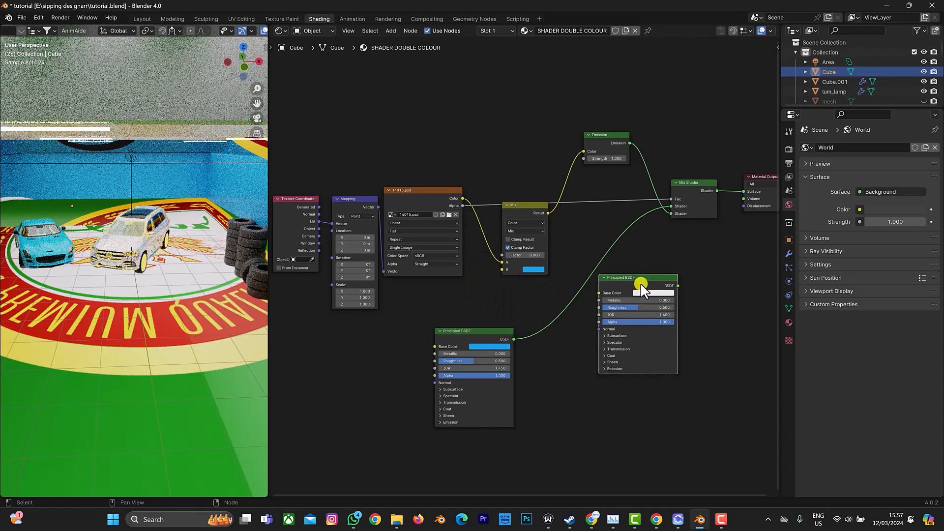
{"action": "key", "text": "x"}
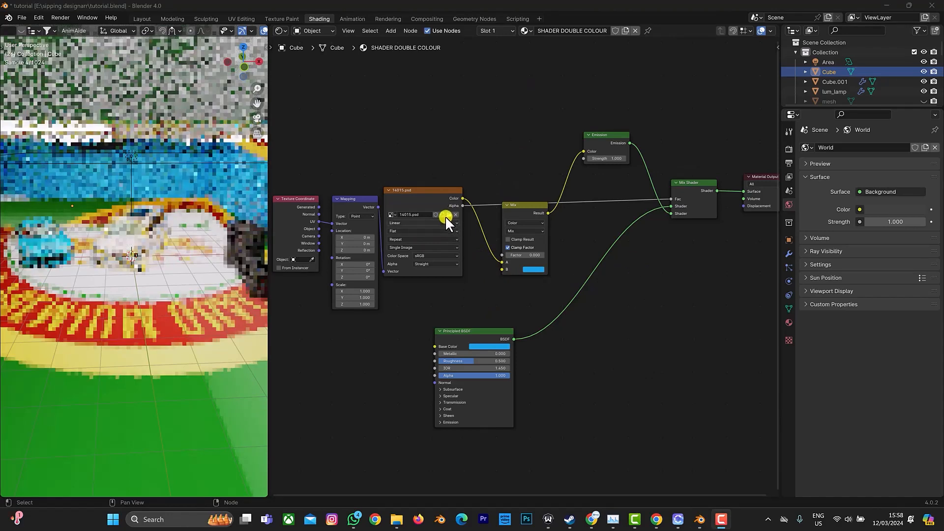
- Replace the texture node's image with SIPPING MAN FILE.png from the sipping dedignaar folder in Pictures
{"action": "left_click", "coordinate": [448, 216]}
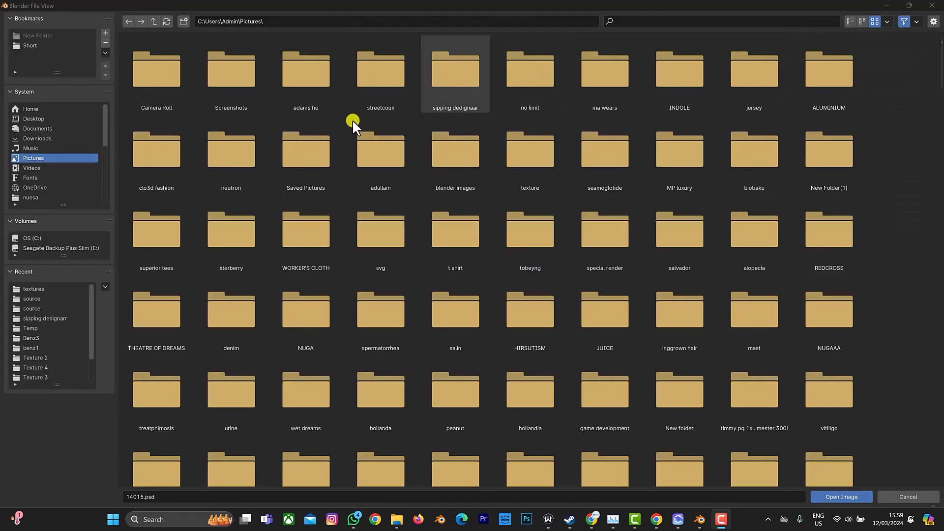
{"action": "left_click", "coordinate": [459, 97]}
{"action": "left_click", "coordinate": [459, 97]}
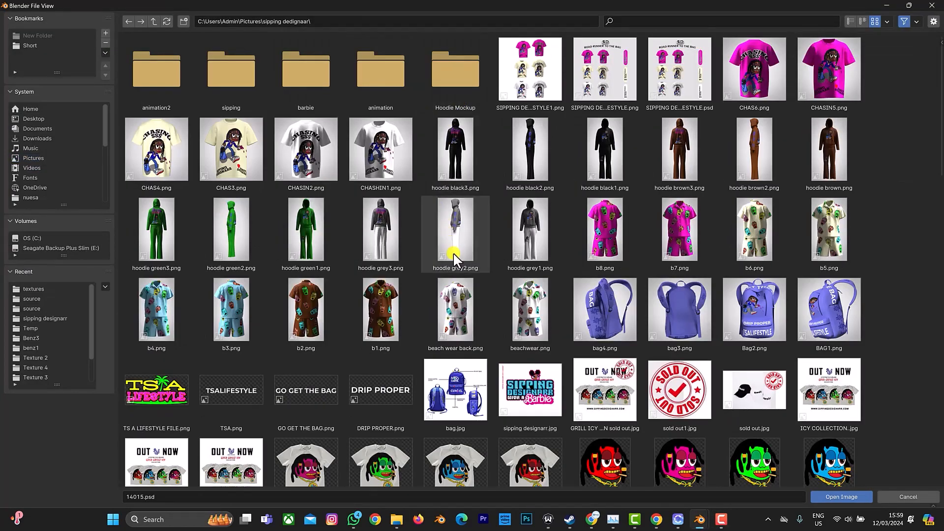
{"action": "scroll", "coordinate": [514, 311], "scroll_direction": "down", "scroll_amount": 3}
{"action": "scroll", "coordinate": [513, 315], "scroll_direction": "down", "scroll_amount": 6}
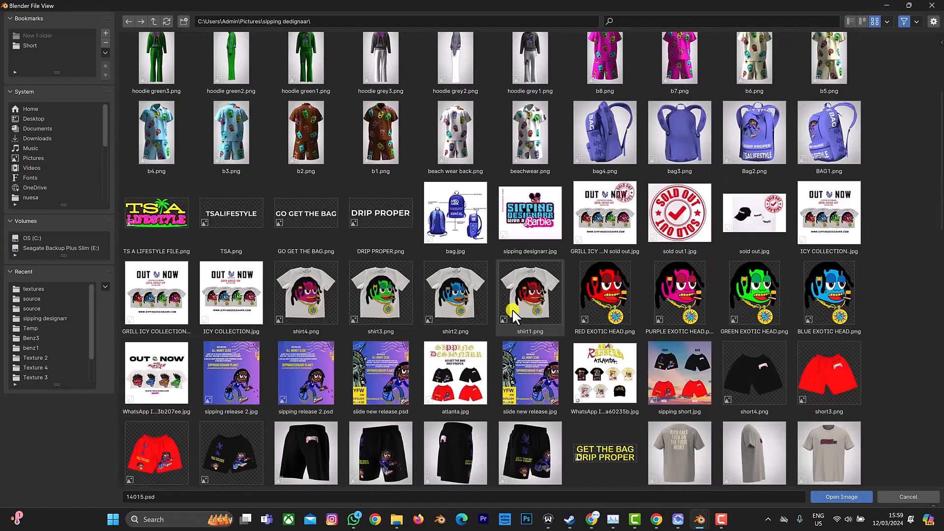
{"action": "scroll", "coordinate": [522, 298], "scroll_direction": "down", "scroll_amount": 5}
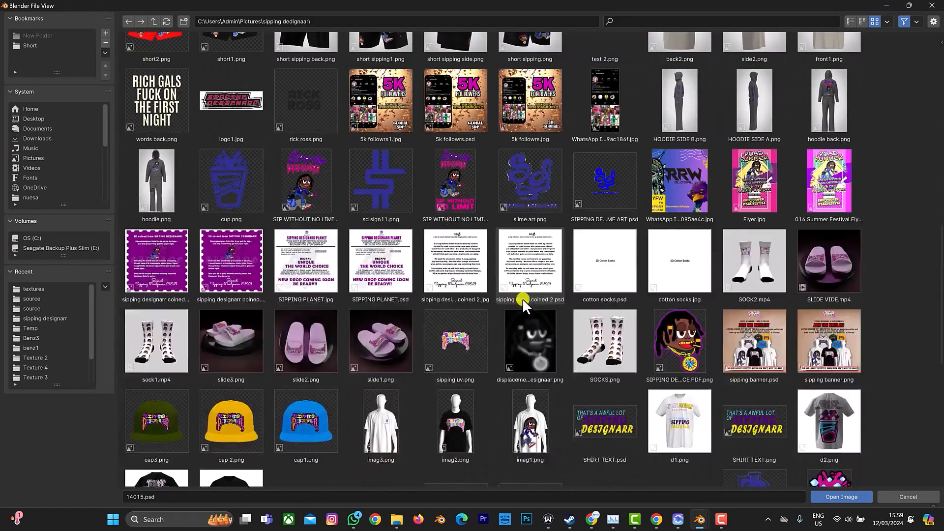
{"action": "scroll", "coordinate": [521, 296], "scroll_direction": "down", "scroll_amount": 3}
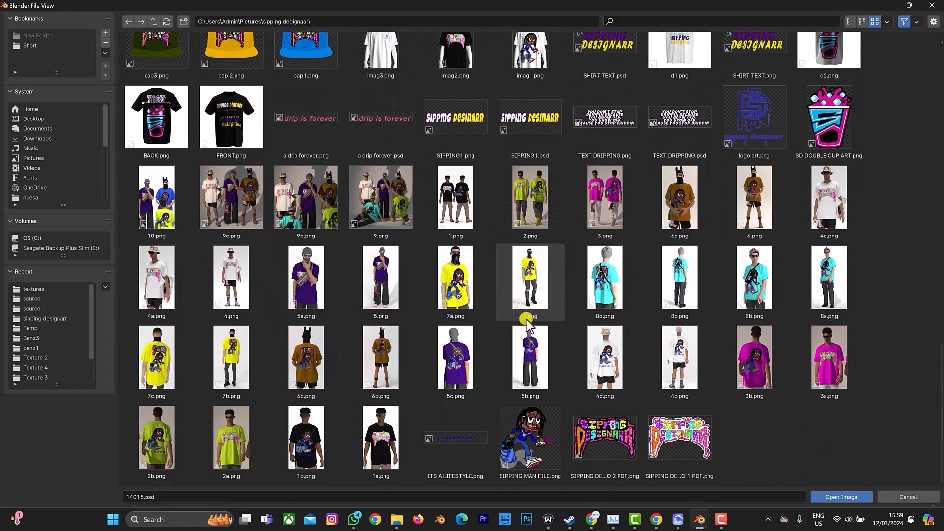
{"action": "left_click", "coordinate": [526, 444]}
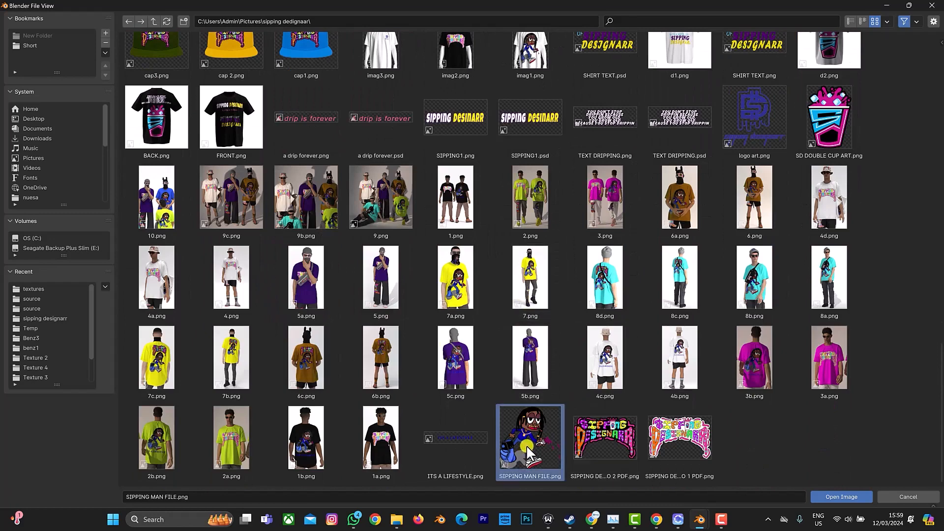
{"action": "left_click", "coordinate": [848, 495]}
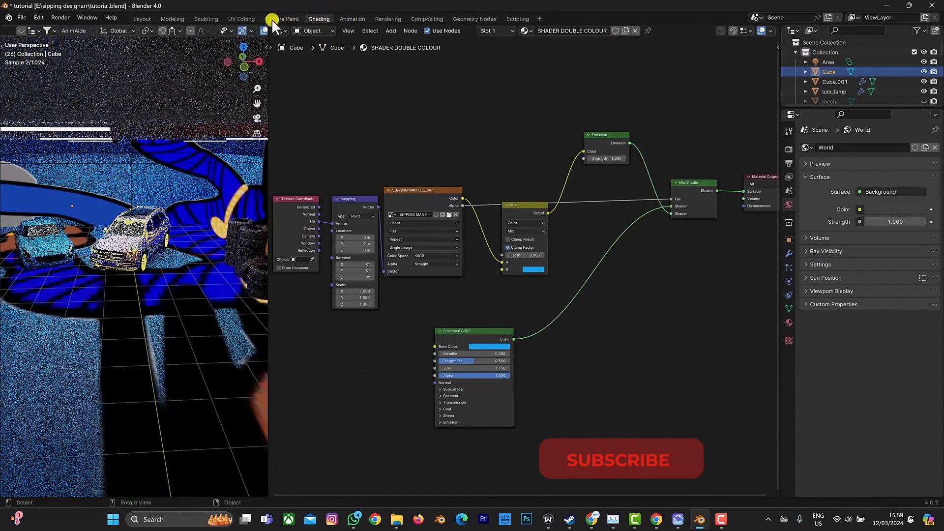
- Open the UV Editing workspace and show the garage interior with both cars in material preview
{"action": "left_click", "coordinate": [236, 19]}
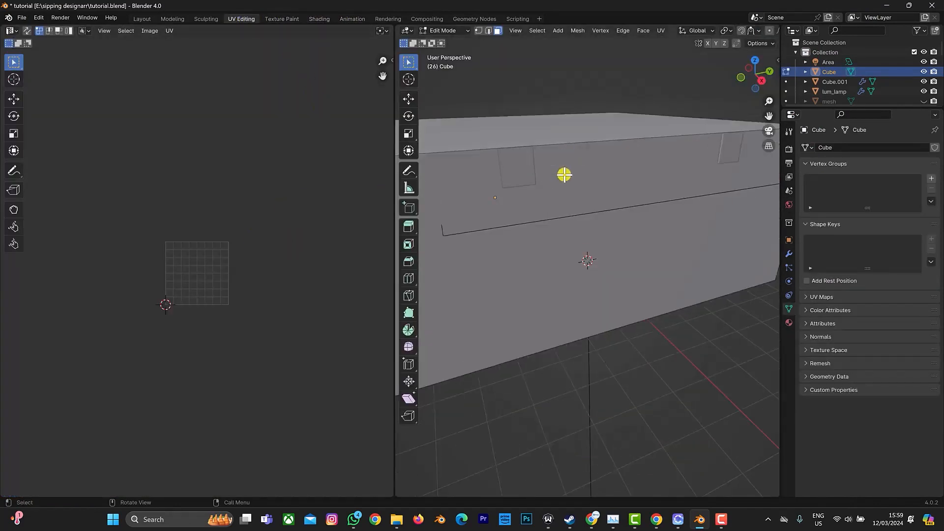
{"action": "scroll", "coordinate": [562, 172], "scroll_direction": "down", "scroll_amount": 3}
{"action": "scroll", "coordinate": [756, 30], "scroll_direction": "down", "scroll_amount": 5}
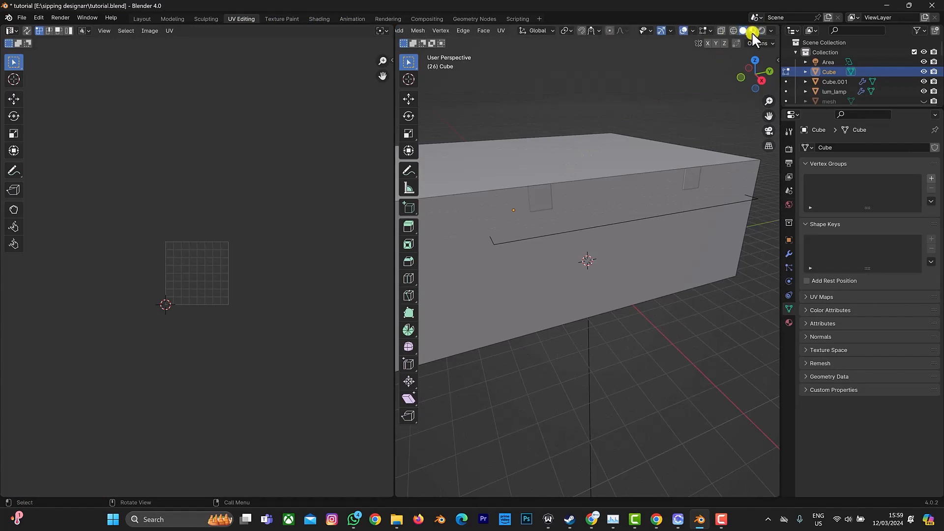
{"action": "left_click", "coordinate": [752, 30]}
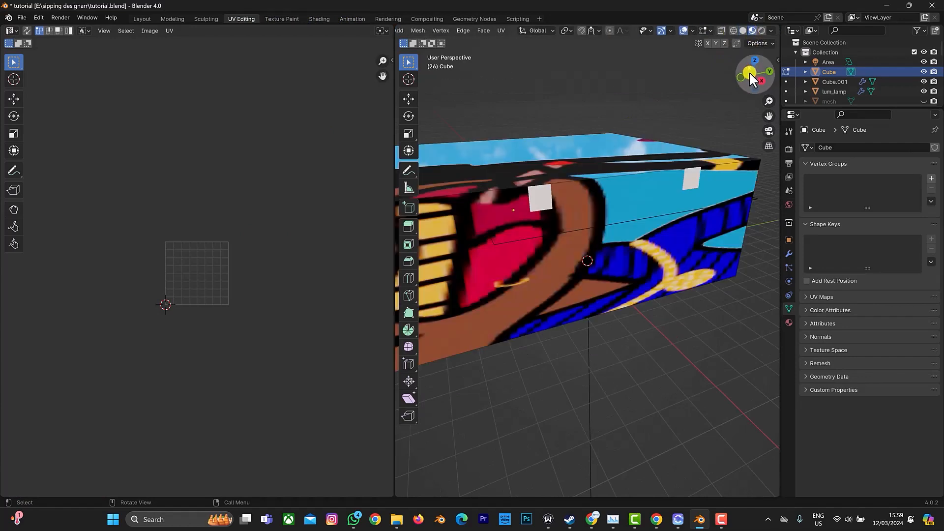
{"action": "left_click_drag", "start_coordinate": [748, 72], "coordinate": [461, 43]}
{"action": "mouse_move", "coordinate": [768, 116]}
{"action": "left_mouse_down"}
{"action": "mouse_move", "coordinate": [450, 116]}
{"action": "mouse_move", "coordinate": [576, 106]}
{"action": "mouse_move", "coordinate": [767, 116]}
{"action": "left_mouse_up"}
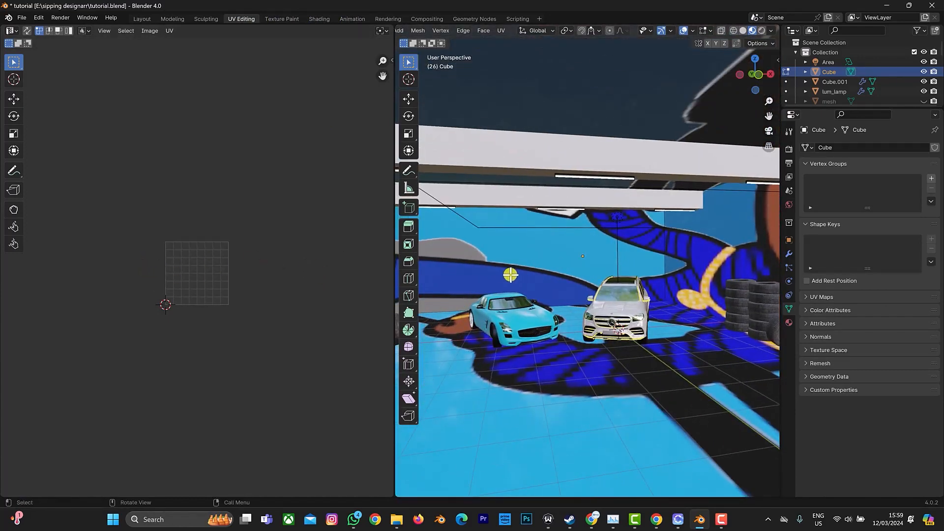
- Select all faces and UVs of the garage room and unwrap them with the standard Unwrap
{"action": "left_click", "coordinate": [522, 252]}
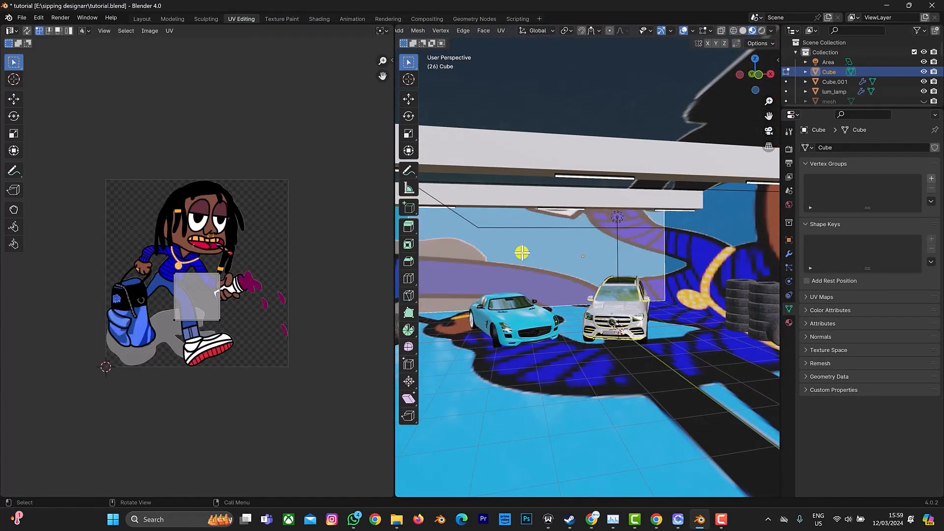
{"action": "left_click", "coordinate": [522, 253], "text": "shift"}
{"action": "key", "text": "a"}
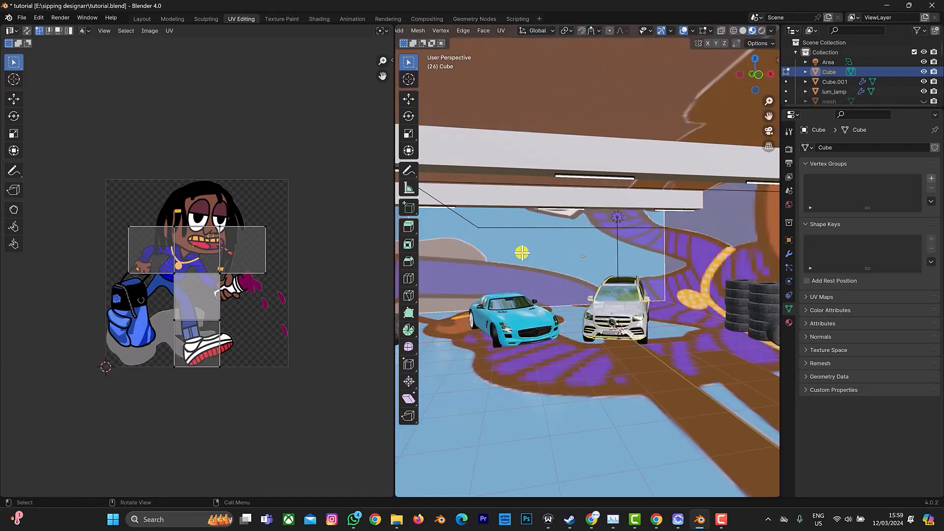
{"action": "key", "text": "a"}
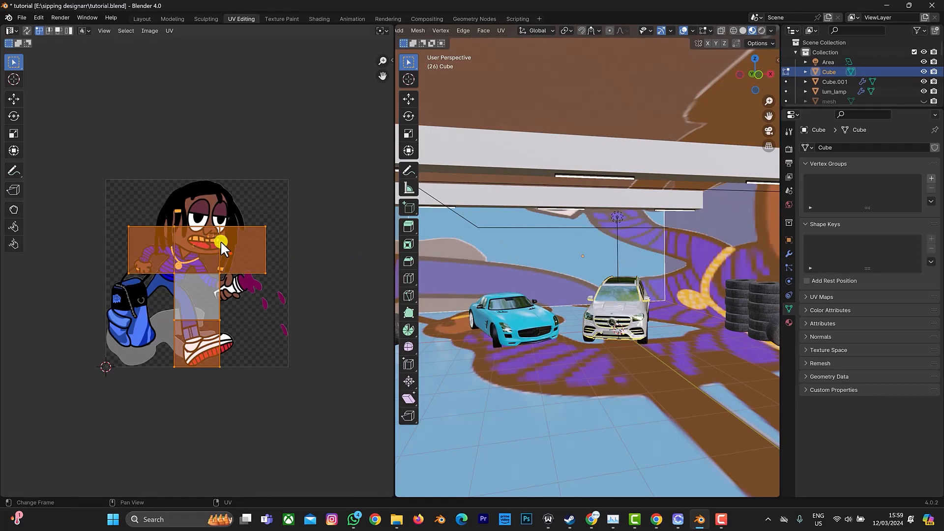
{"action": "key", "text": "u"}
{"action": "left_click", "coordinate": [220, 241]}
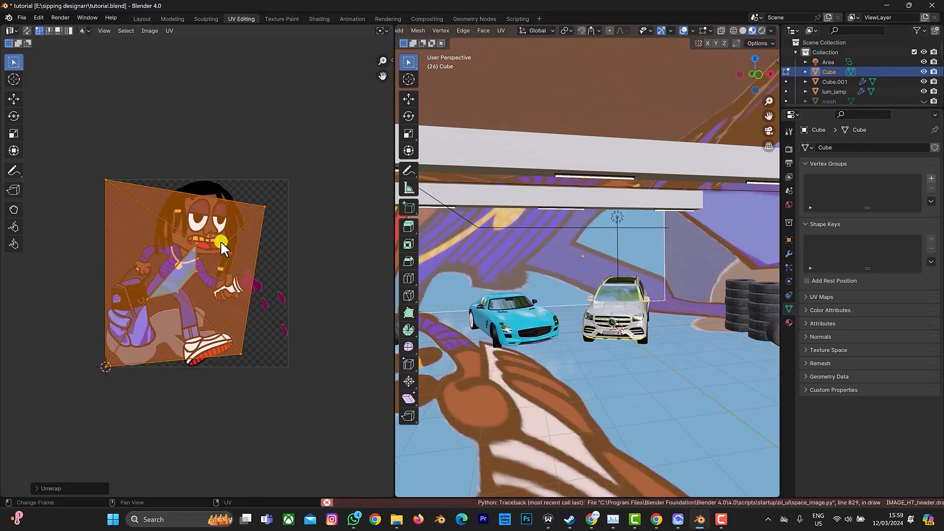
- Unwrap the garage room again using Smart UV Project with a 66° angle limit and zero island margin
{"action": "key", "text": "u"}
{"action": "left_click", "coordinate": [205, 254]}
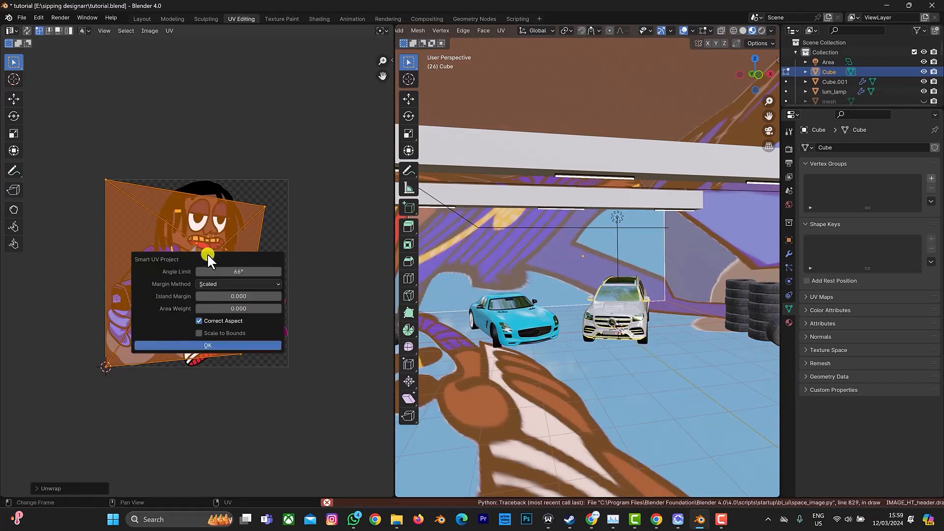
{"action": "left_click", "coordinate": [216, 345]}
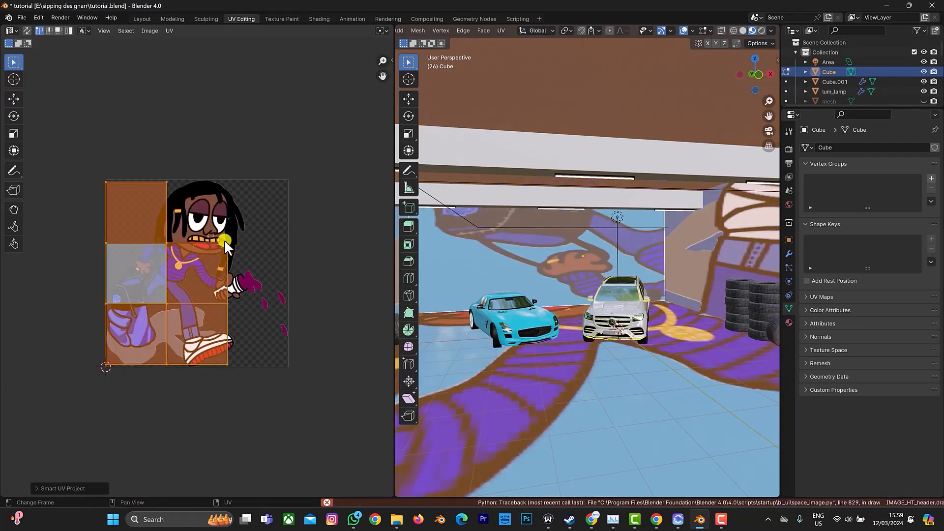
- Move all of the garage room's UV islands to the left, clear of the character image
{"action": "key", "text": "g"}
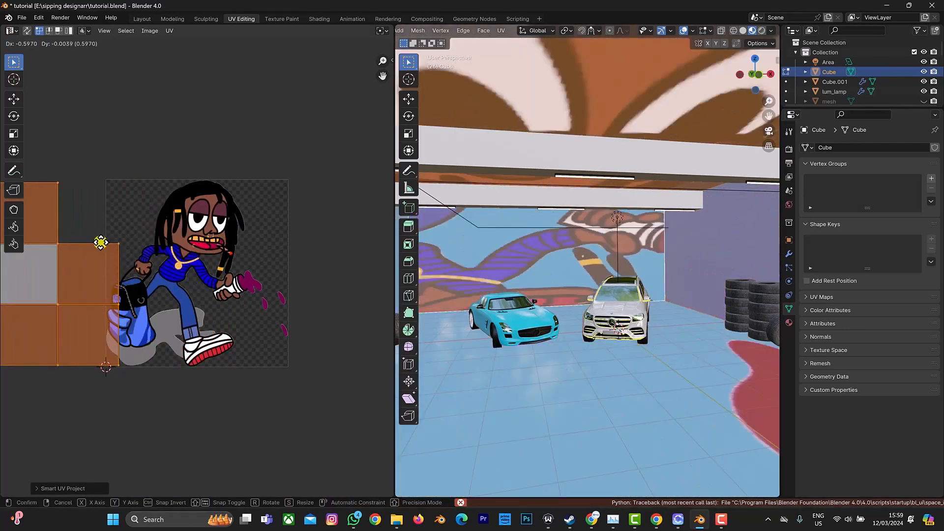
{"action": "left_click", "coordinate": [94, 244]}
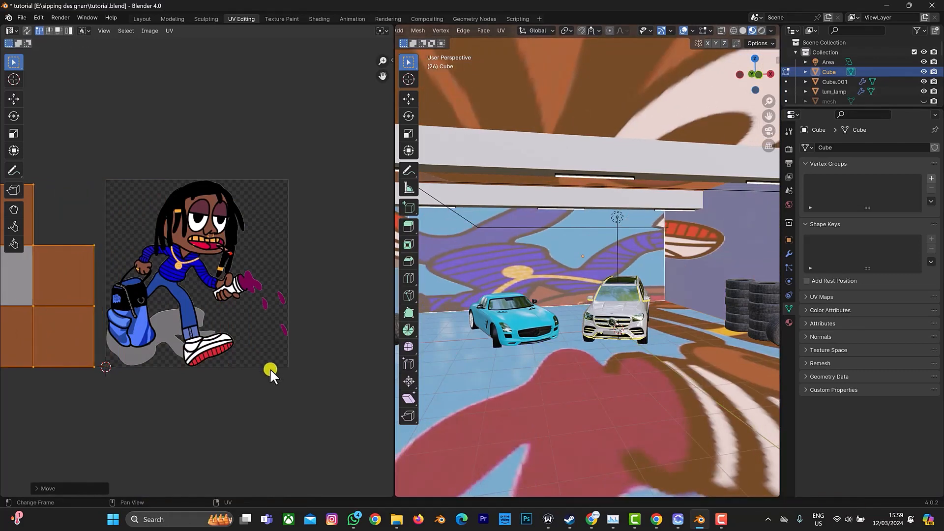
- Select the back wall face, move its UV island over the character image and scale the island up about 6 times
{"action": "left_click", "coordinate": [288, 359]}
{"action": "left_click", "coordinate": [492, 236]}
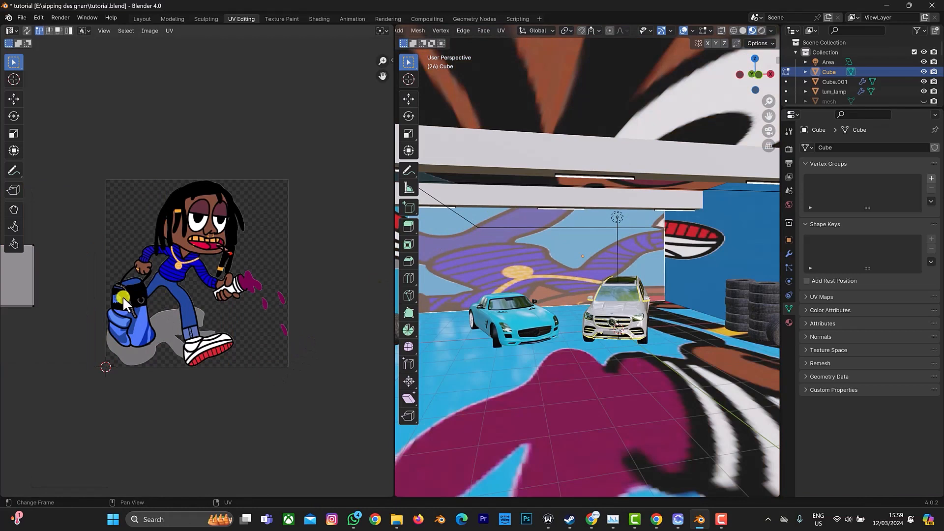
{"action": "scroll", "coordinate": [248, 219], "scroll_direction": "down", "scroll_amount": 4}
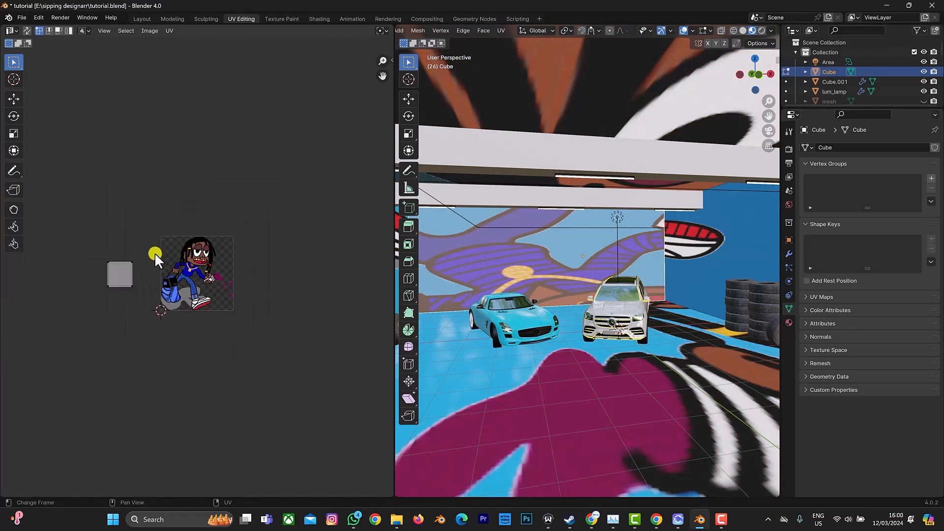
{"action": "scroll", "coordinate": [82, 275], "scroll_direction": "up", "scroll_amount": 1}
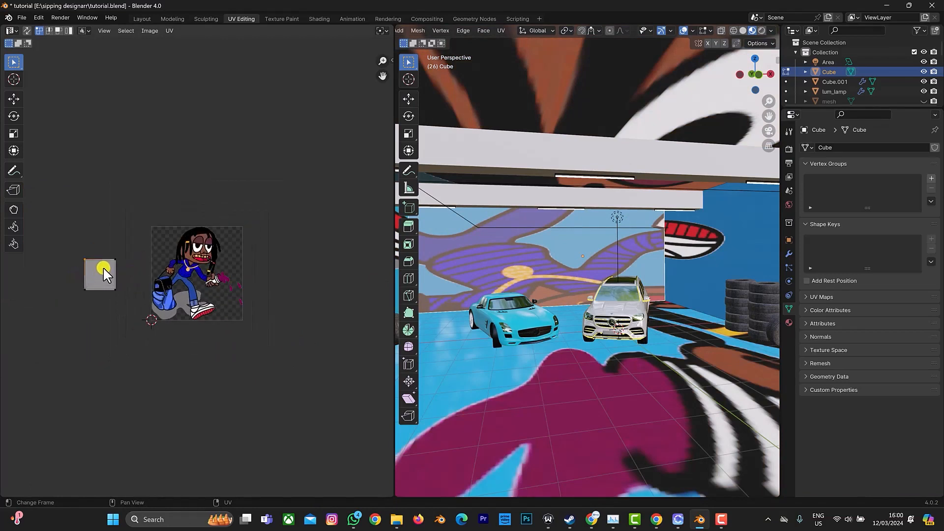
{"action": "left_click", "coordinate": [103, 268]}
{"action": "left_click_drag", "start_coordinate": [102, 267], "coordinate": [184, 267]}
{"action": "key", "text": "s"}
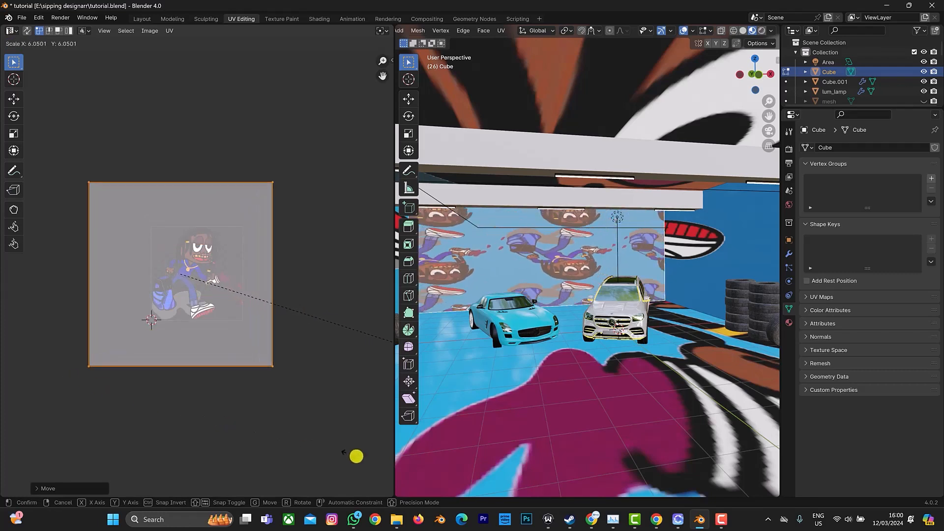
{"action": "left_click", "coordinate": [356, 456]}
- Try mirroring the back wall's UV island along X with a scale of -1, and undo it
{"action": "type", "text": "sx"}
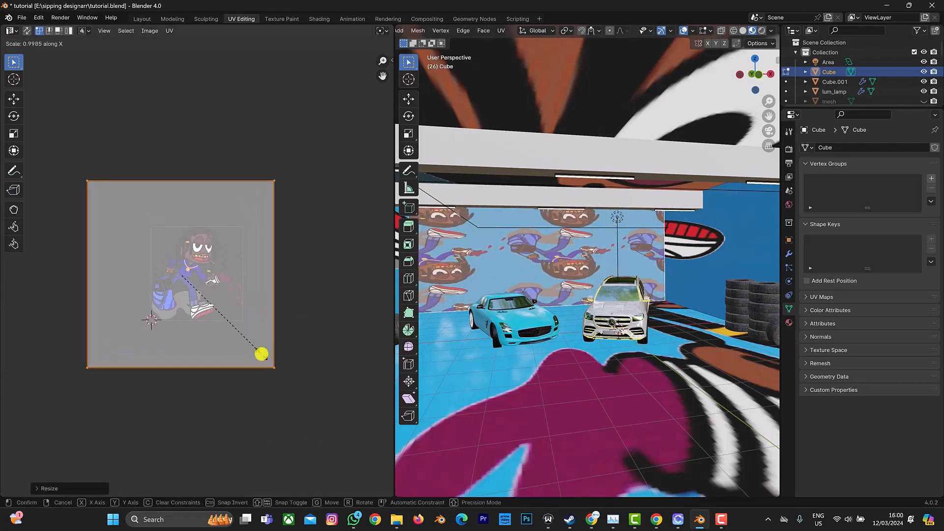
{"action": "type", "text": "-1"}
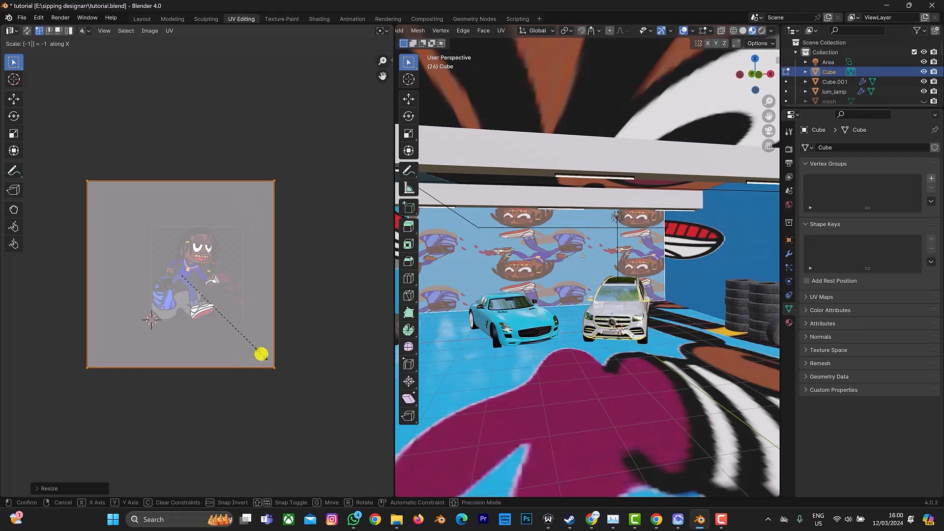
{"action": "left_click", "coordinate": [261, 354]}
{"action": "key", "text": "ctrl+z"}
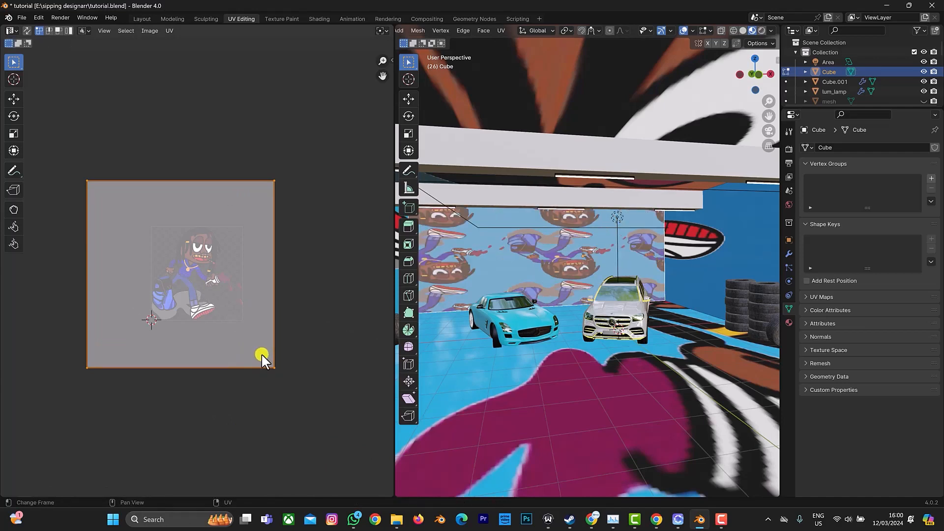
- Rotate the back wall's UV island about half a turn so the character stands upright, and shift it about 0.17 along X
{"action": "key", "text": "r"}
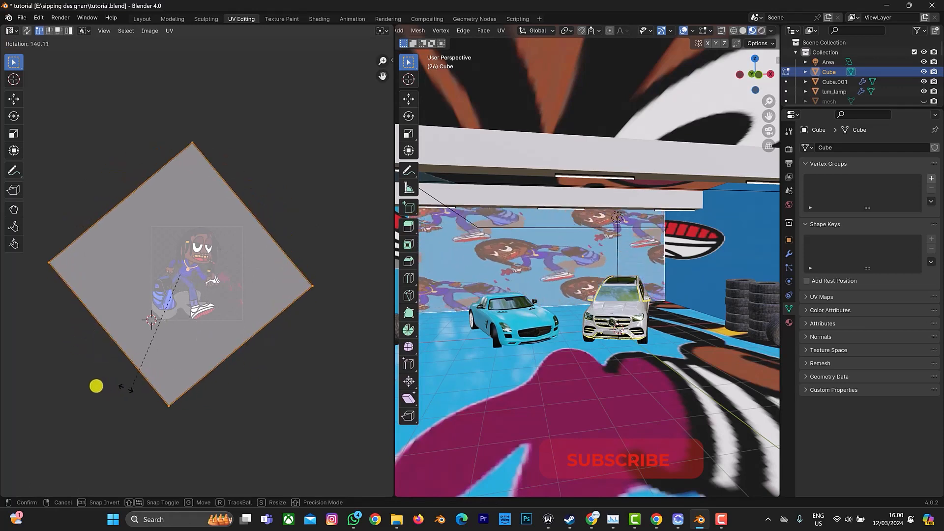
{"action": "left_click", "coordinate": [8, 363]}
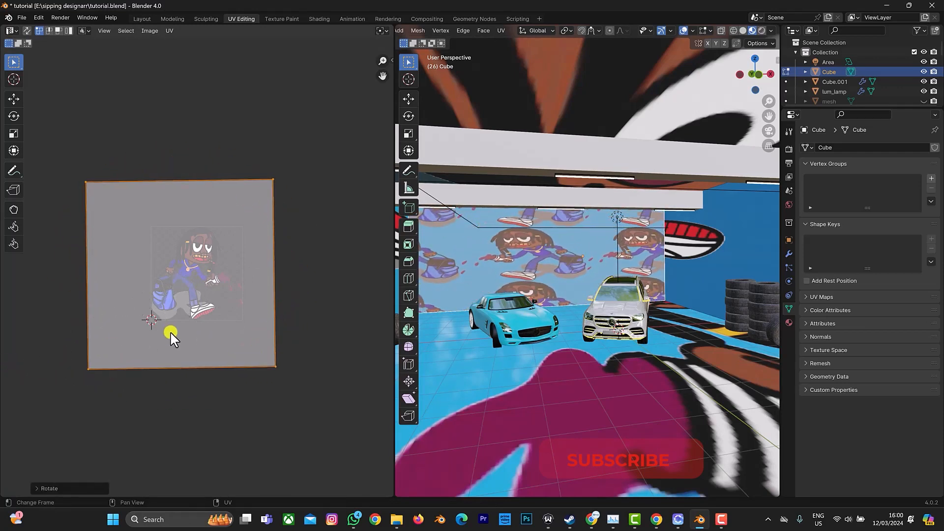
{"action": "key", "text": "g"}
{"action": "key", "text": "x"}
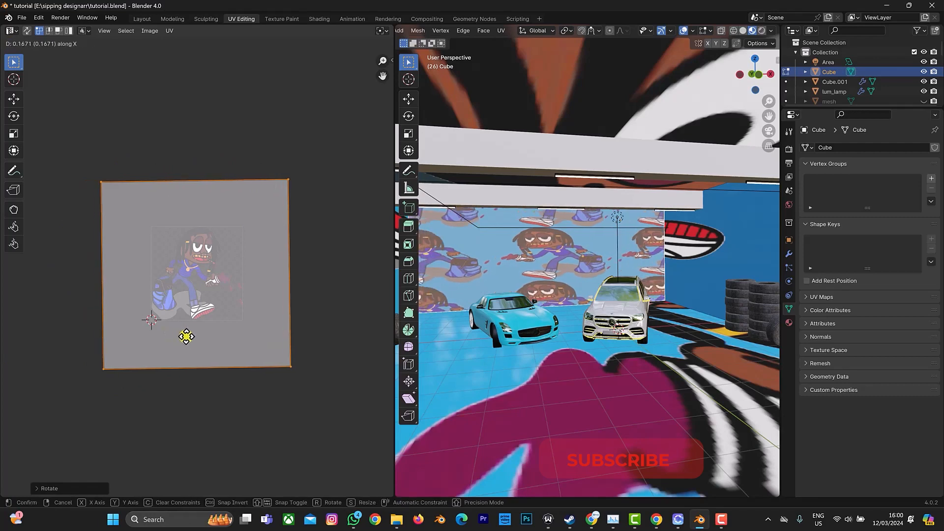
{"action": "left_click", "coordinate": [185, 338]}
{"action": "key", "text": "a"}
{"action": "key", "text": "a"}
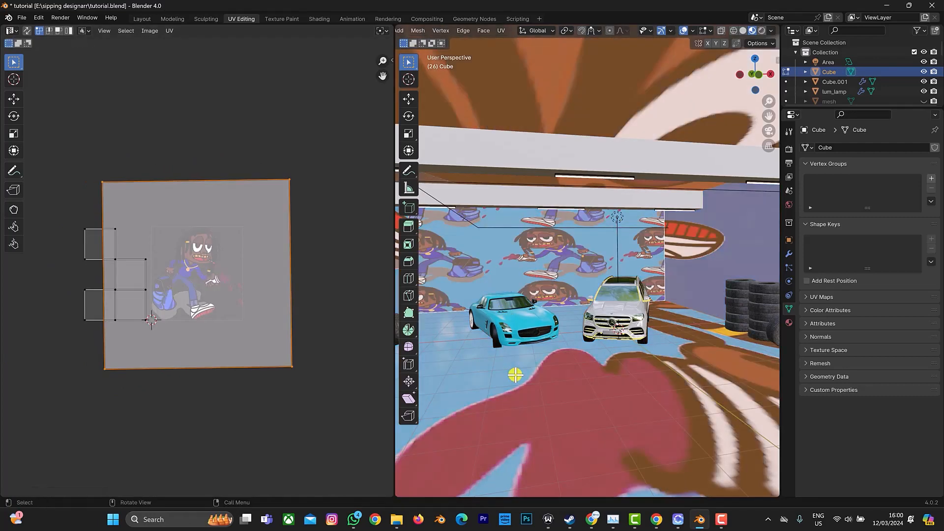
{"action": "key", "text": "alt+a"}
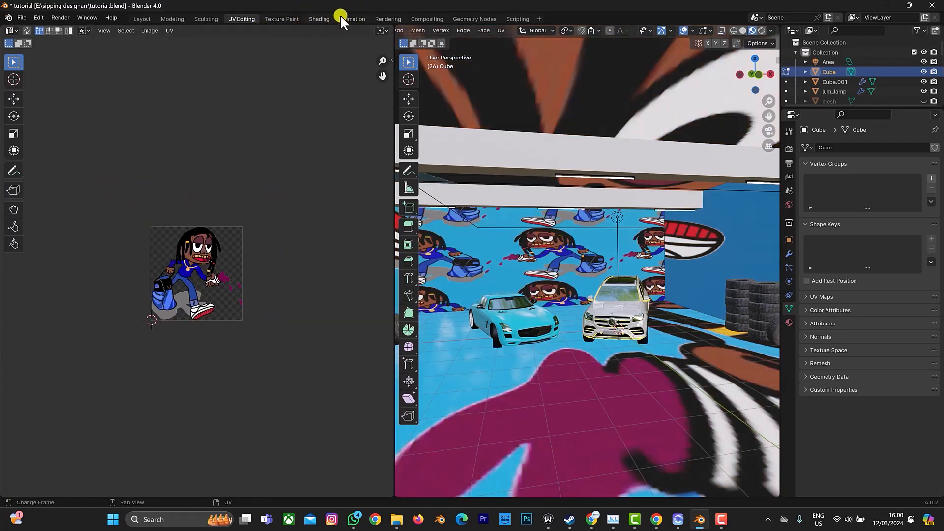
- Open the Shading workspace and set the character image texture's extension mode to Extend
{"action": "left_click", "coordinate": [319, 18]}
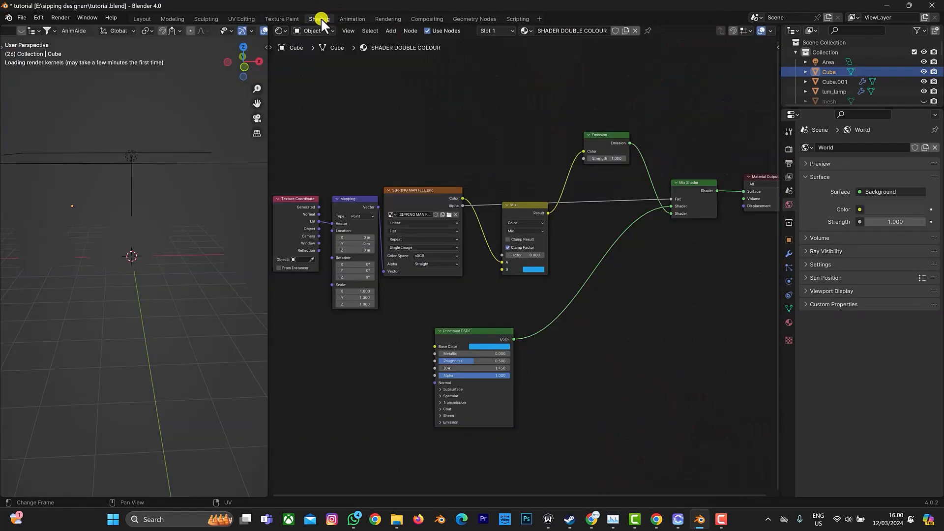
{"action": "left_click", "coordinate": [405, 239]}
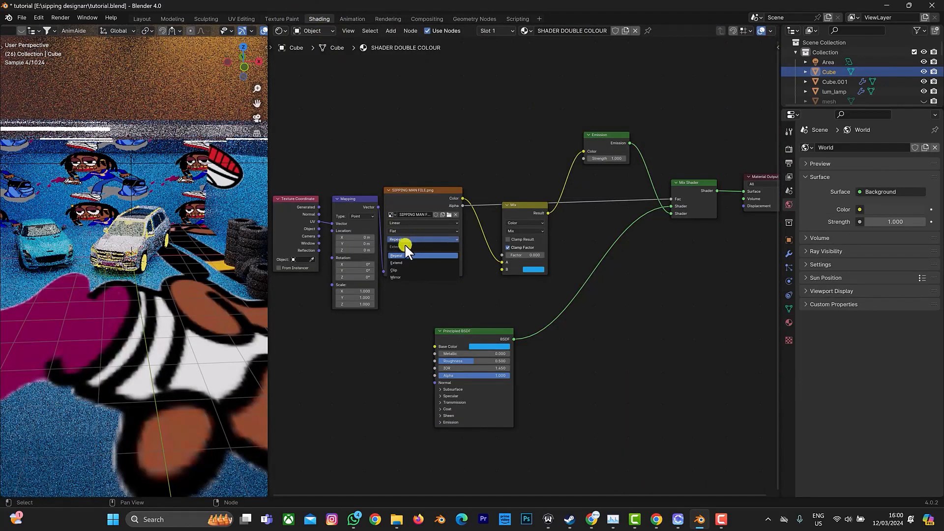
{"action": "left_click", "coordinate": [402, 261]}
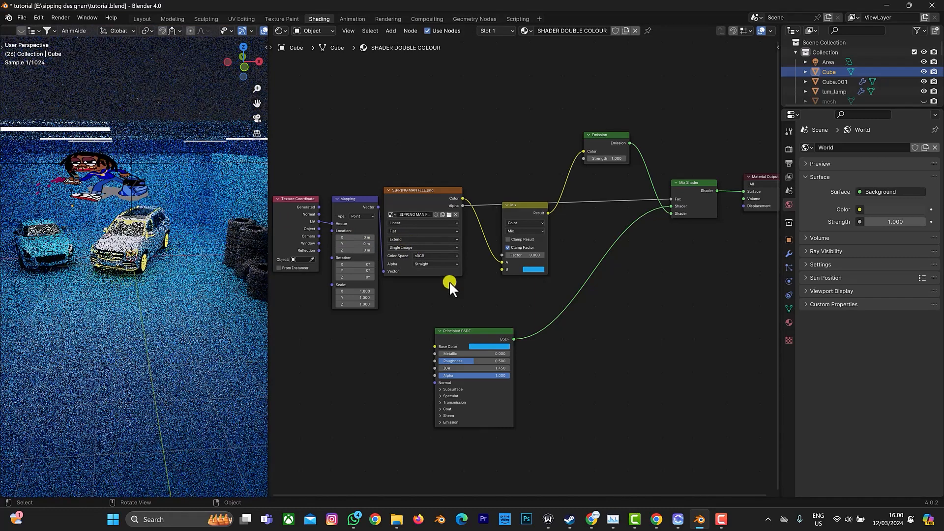
- Set the room's Principled BSDF base color to hex FFFFFF and its roughness to about 0.445
{"action": "left_click", "coordinate": [483, 346]}
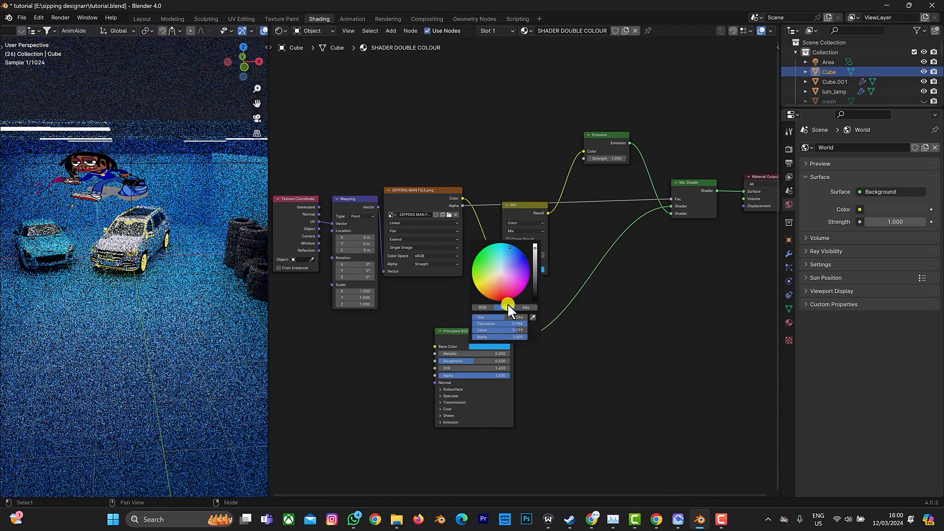
{"action": "left_click", "coordinate": [523, 307]}
{"action": "left_click", "coordinate": [493, 317]}
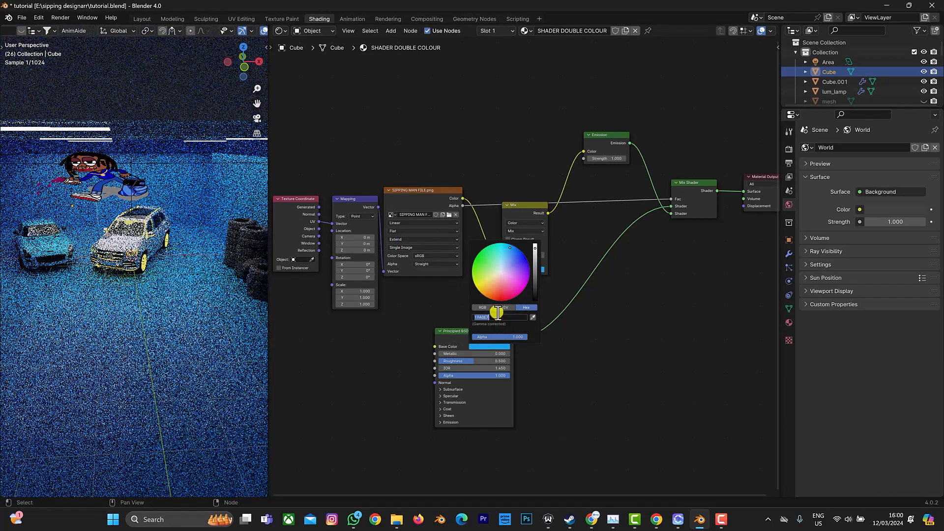
{"action": "type", "text": "ffffff"}
{"action": "key", "text": "Return"}
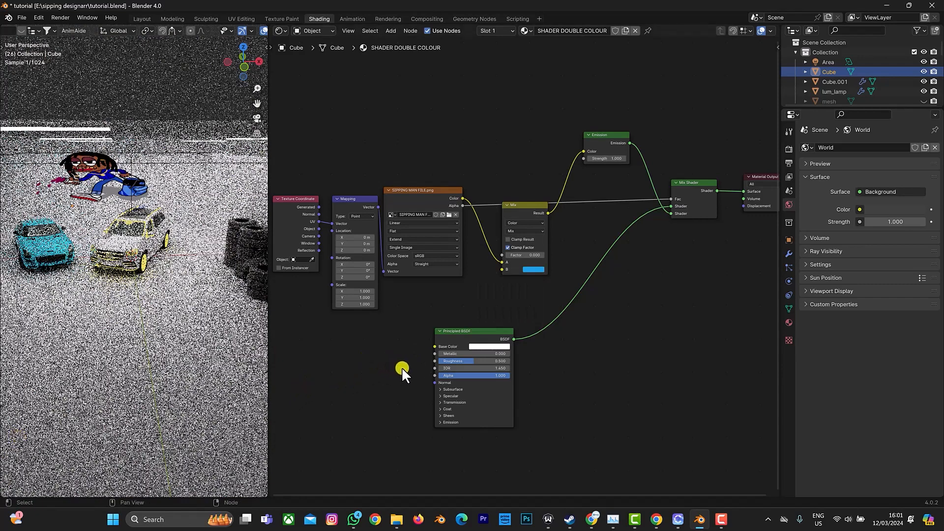
{"action": "left_click", "coordinate": [441, 351]}
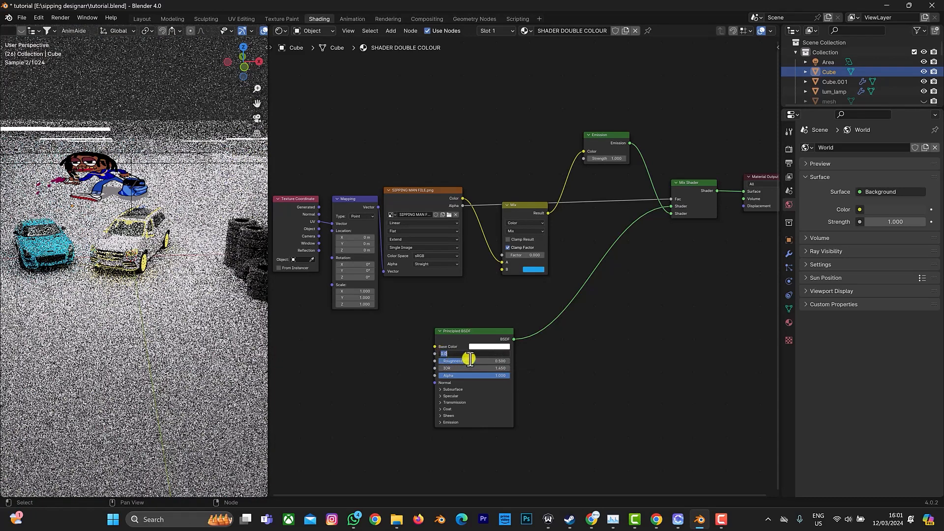
{"action": "left_click_drag", "start_coordinate": [469, 361], "coordinate": [465, 361]}
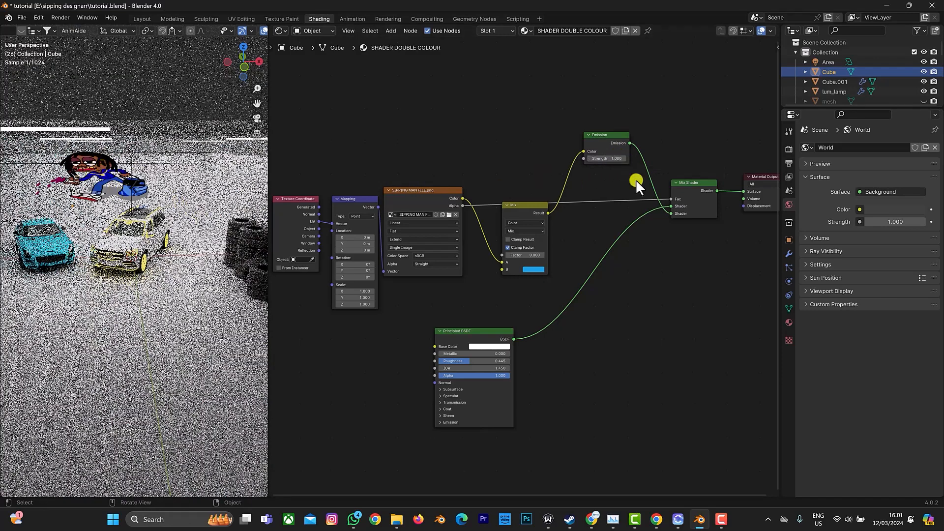
- Set the strength of the room shader's Emission node to 5
{"action": "left_click", "coordinate": [610, 160]}
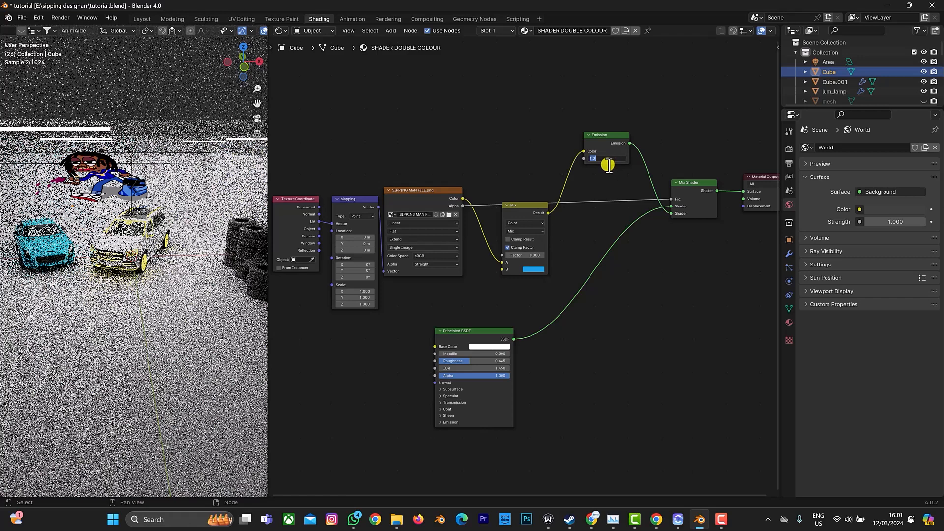
{"action": "type", "text": "10"}
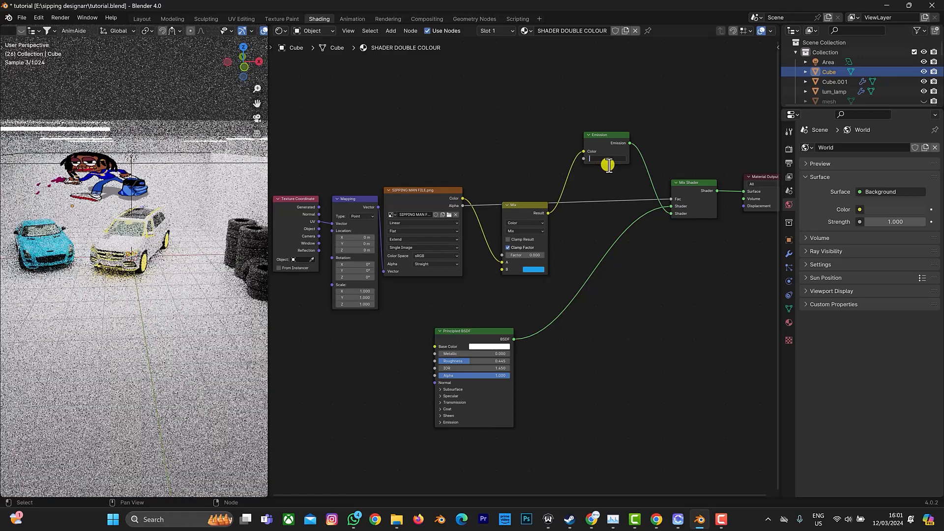
{"action": "key", "text": "Return"}
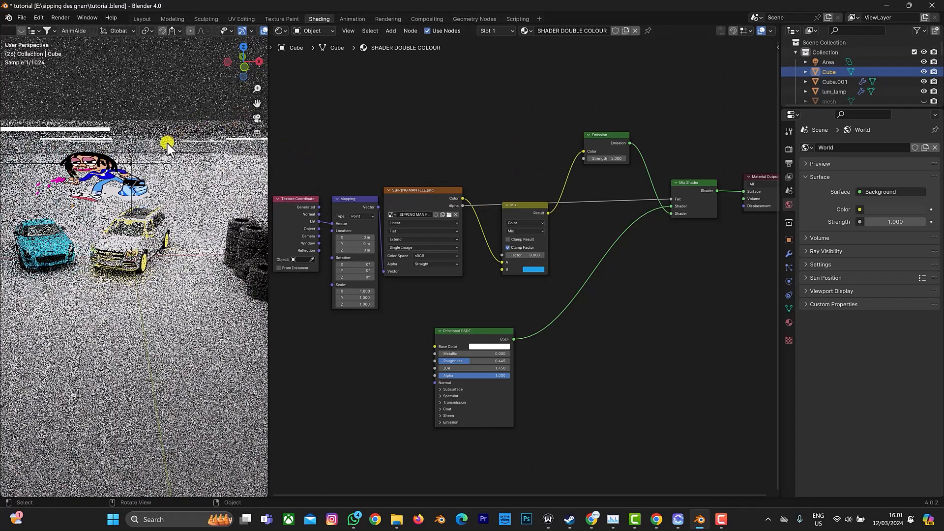
- Lower the emission strength of the ceiling lamps' emissive material, trying 7 and settling on 4
{"action": "left_click", "coordinate": [72, 137]}
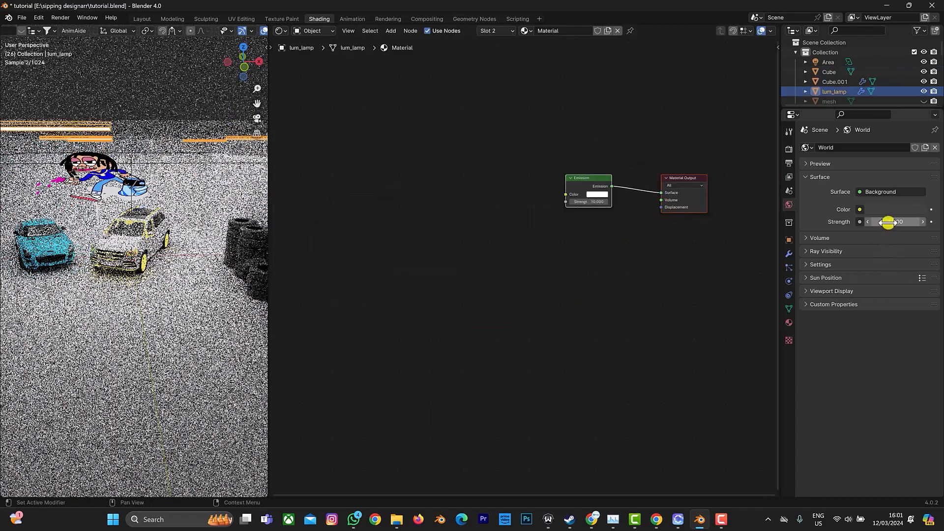
{"action": "left_click", "coordinate": [788, 323]}
{"action": "left_click", "coordinate": [875, 282]}
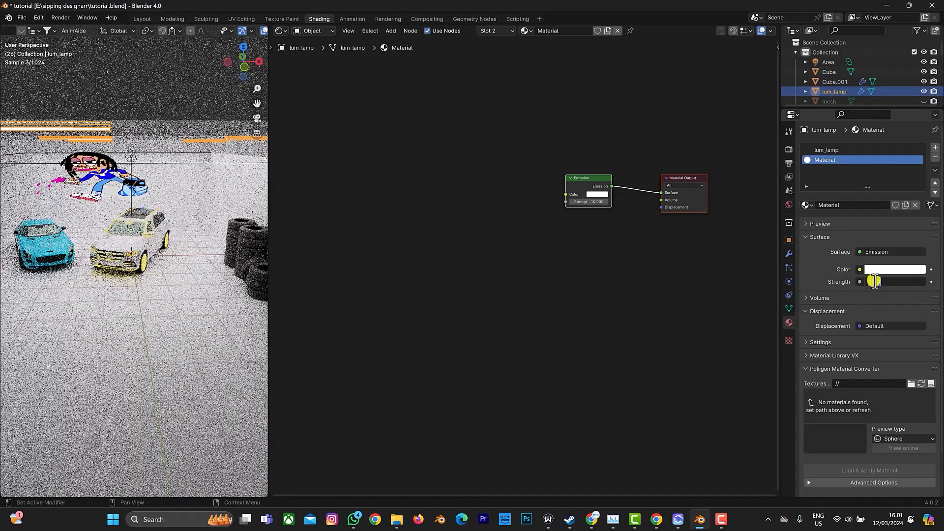
{"action": "type", "text": "7"}
{"action": "key", "text": "Return"}
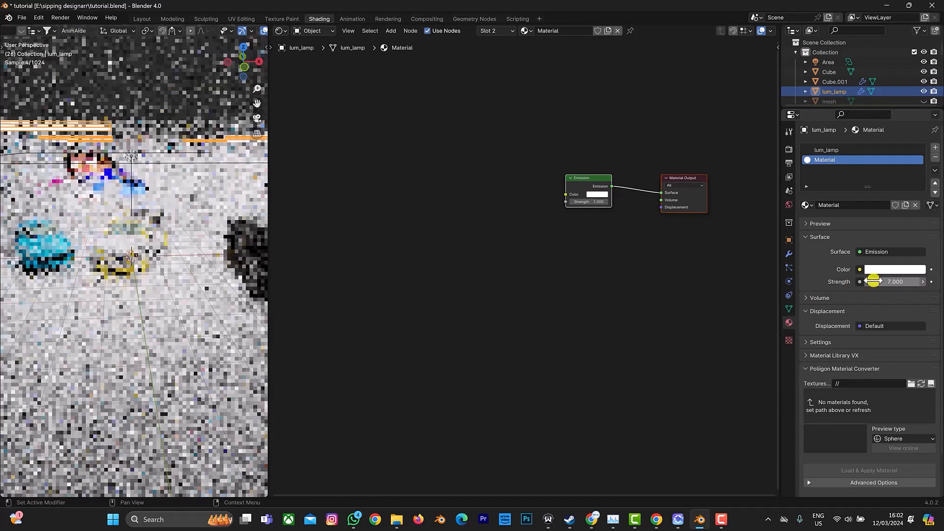
{"action": "left_click", "coordinate": [885, 280]}
{"action": "type", "text": "4"}
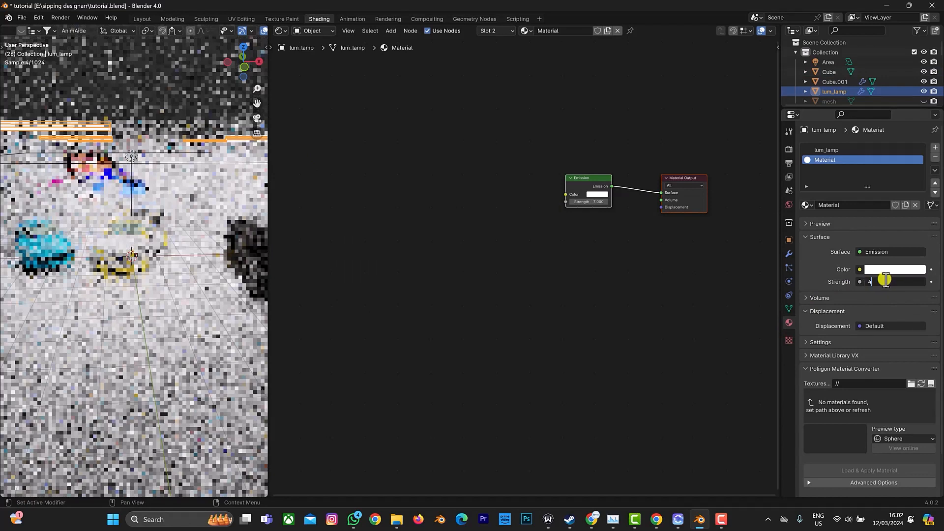
{"action": "key", "text": "Return"}
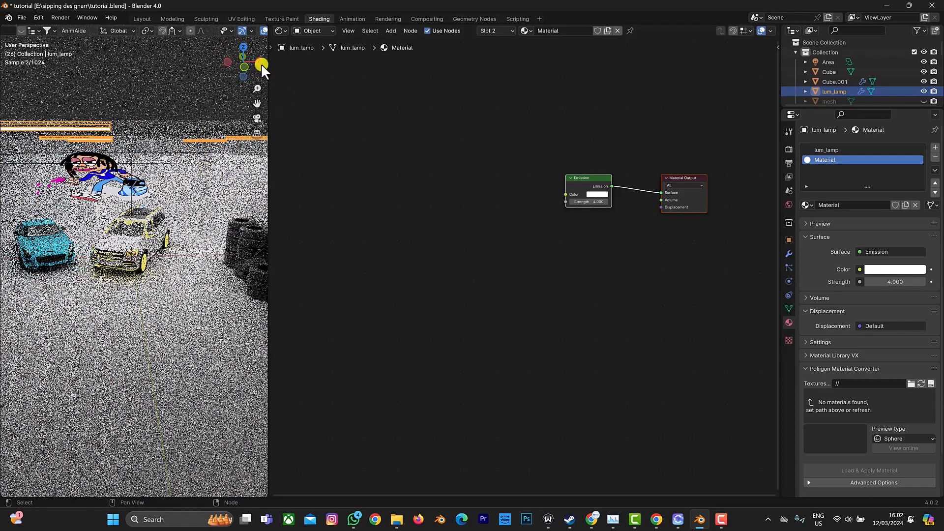
- Return to the Layout workspace and view the whole garage from the front, slightly above
{"action": "left_click", "coordinate": [140, 19]}
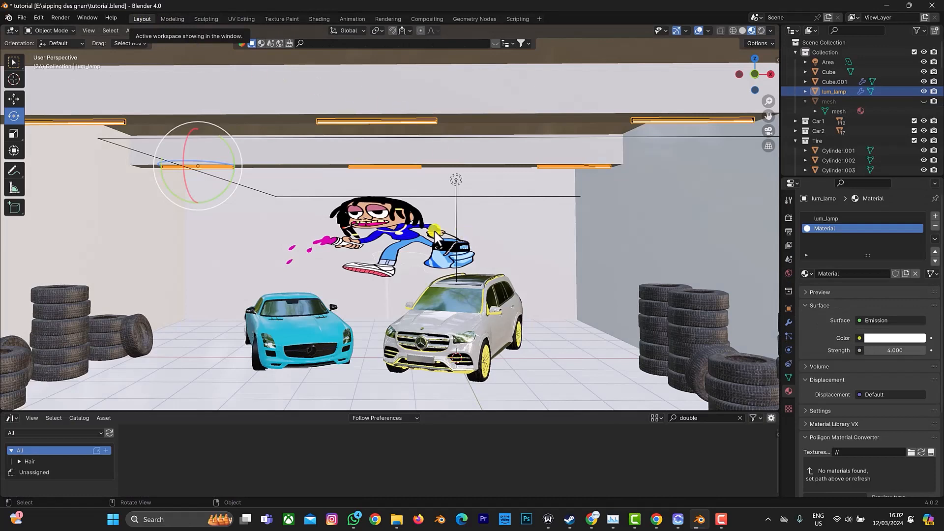
{"action": "scroll", "coordinate": [424, 227], "scroll_direction": "down", "scroll_amount": 5}
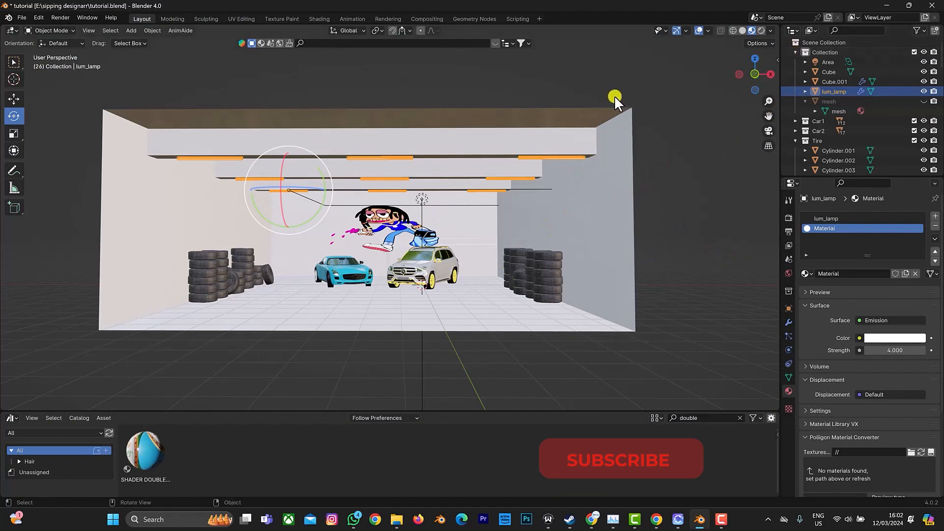
{"action": "mouse_move", "coordinate": [749, 73]}
{"action": "left_mouse_down"}
{"action": "mouse_move", "coordinate": [743, 84]}
{"action": "mouse_move", "coordinate": [756, 81]}
{"action": "mouse_move", "coordinate": [749, 76]}
{"action": "left_mouse_up"}
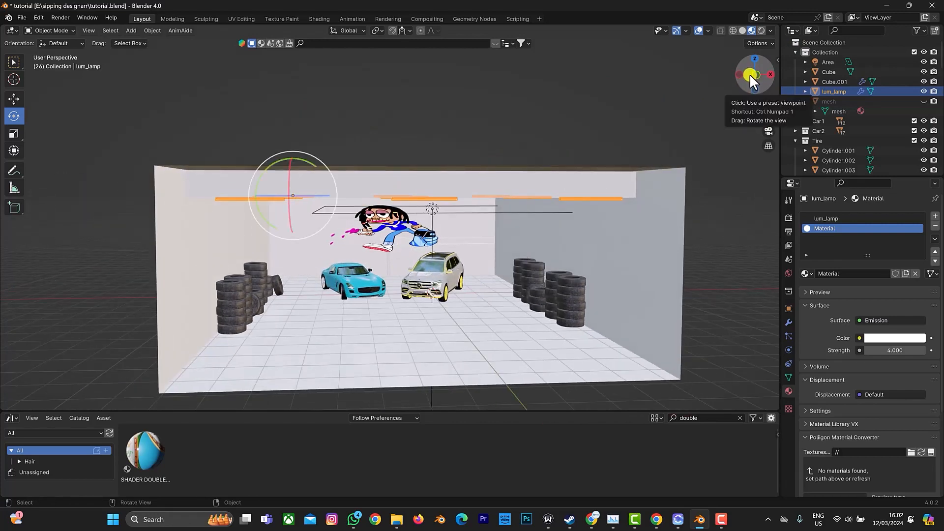